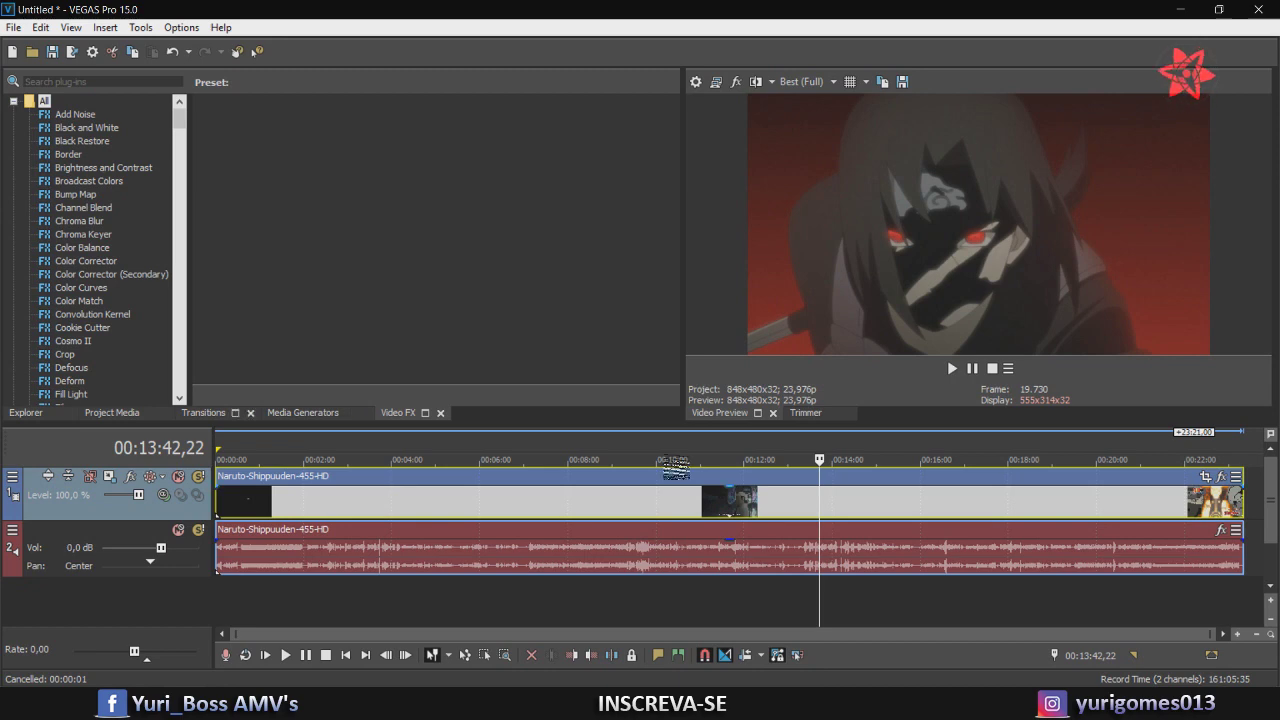
# Split the Naruto event at 00:13:42,22 and cut about 22 seconds from the start of the second part, closing the gap
pyautogui.scroll(4, 532, 623)
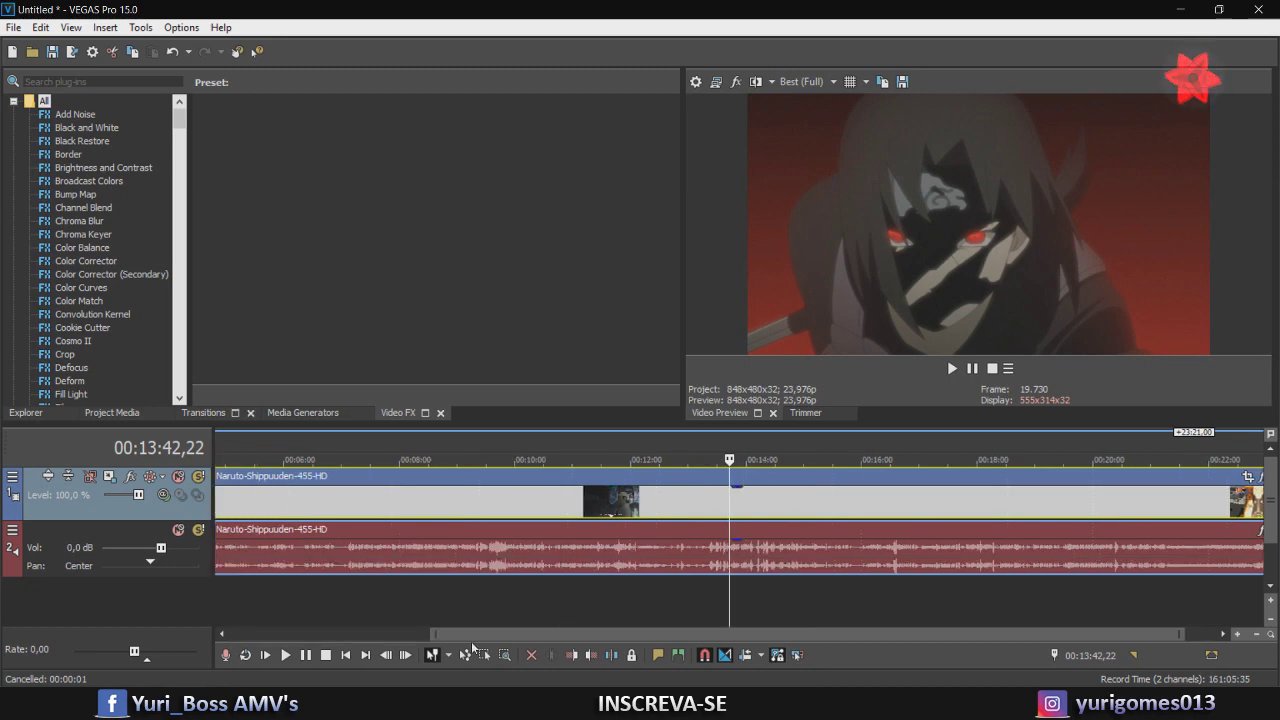
pyautogui.press('s')
pyautogui.scroll(3, 531, 616)
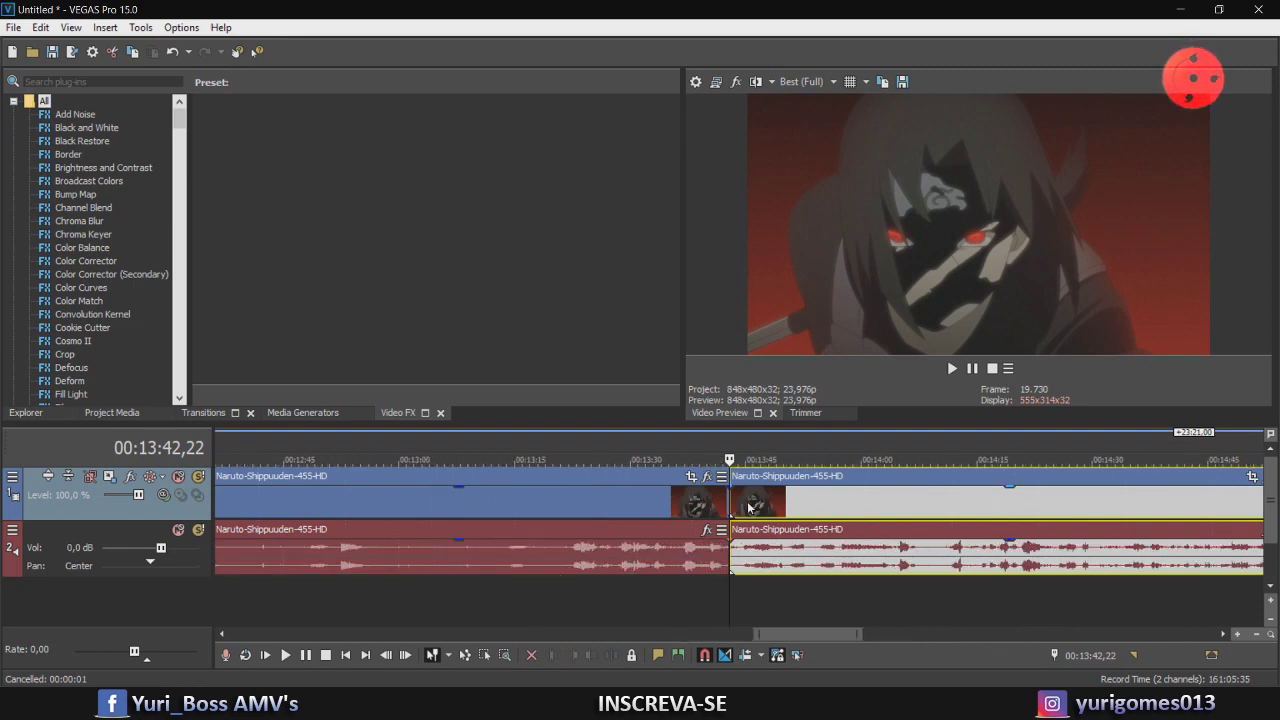
pyautogui.click(747, 508)
pyautogui.moveTo(731, 506); pyautogui.dragTo(905, 506)
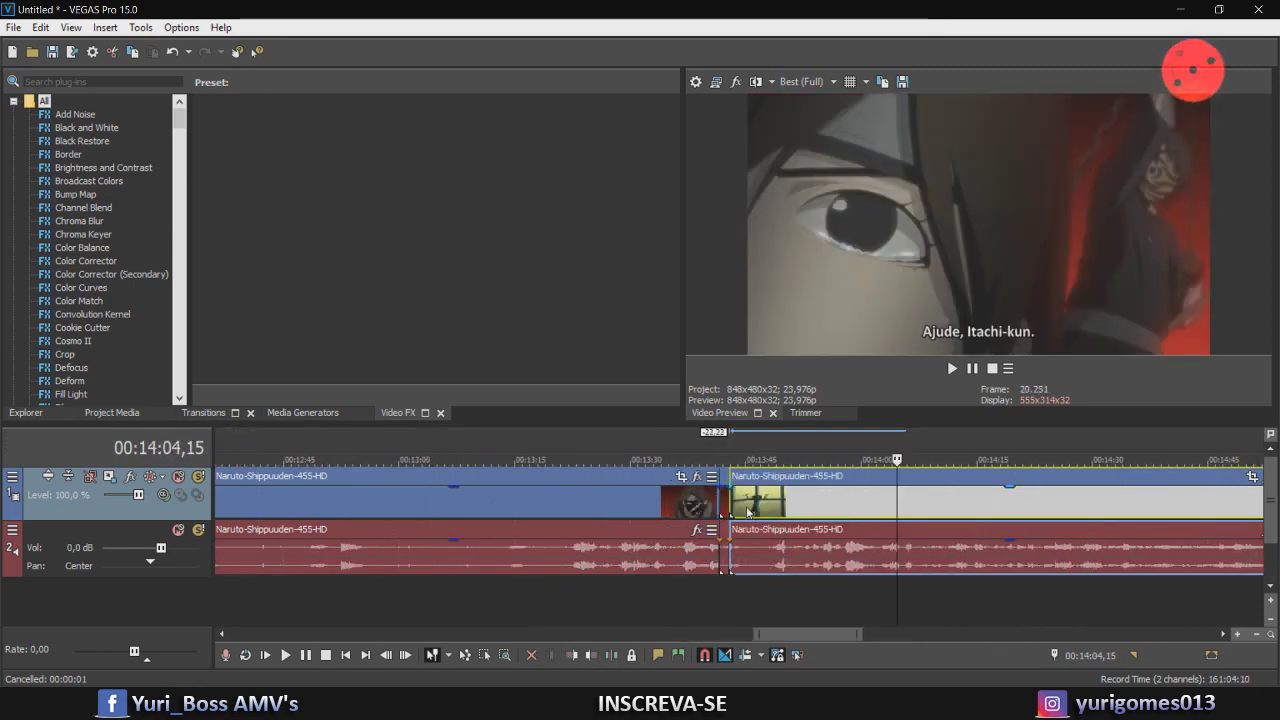
# Isolate the short piece between 00:13:41,15 and the cut as its own event and play it back
pyautogui.moveTo(728, 495); pyautogui.dragTo(720, 495)
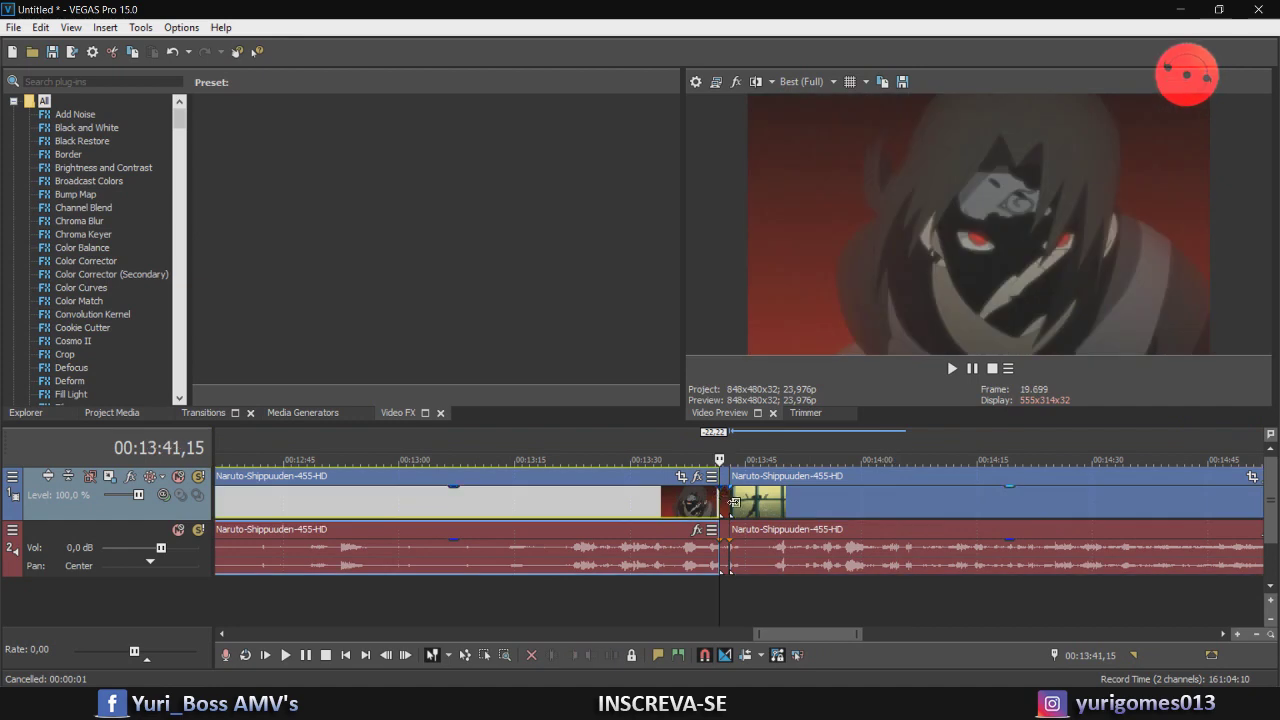
pyautogui.click(733, 503)
pyautogui.click(720, 498)
pyautogui.press('space')
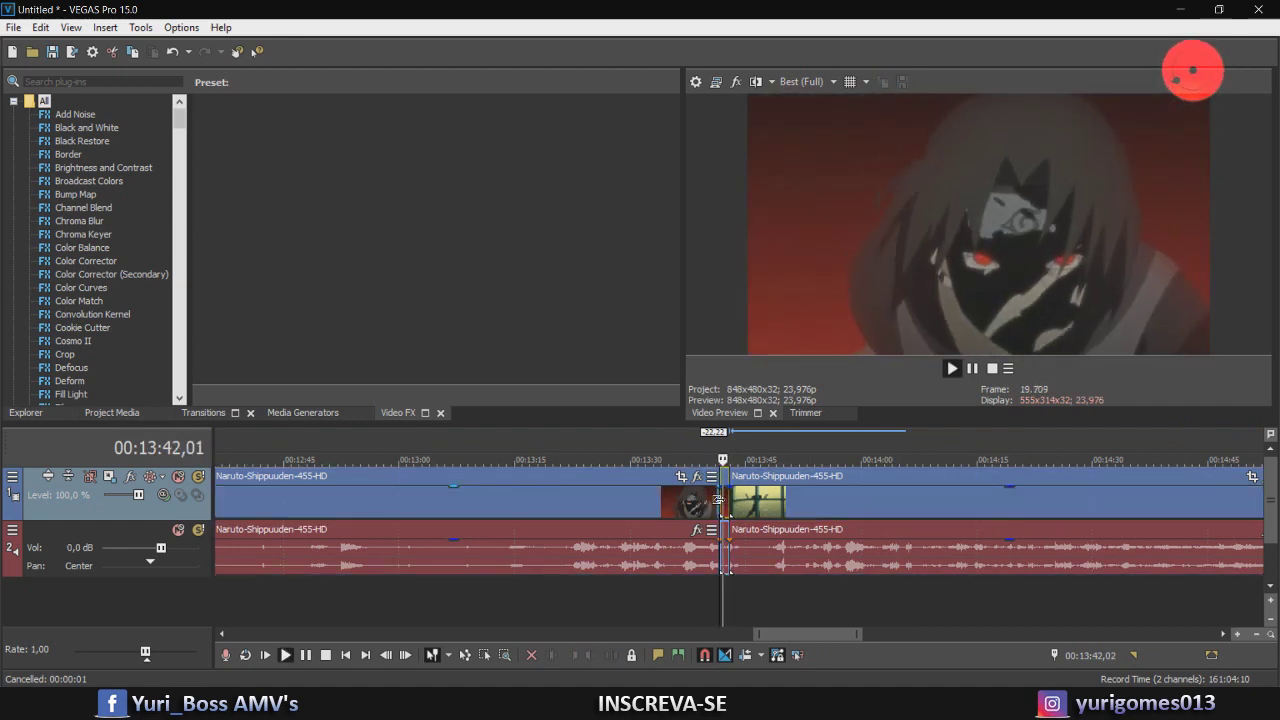
pyautogui.press('space')
pyautogui.press('space')
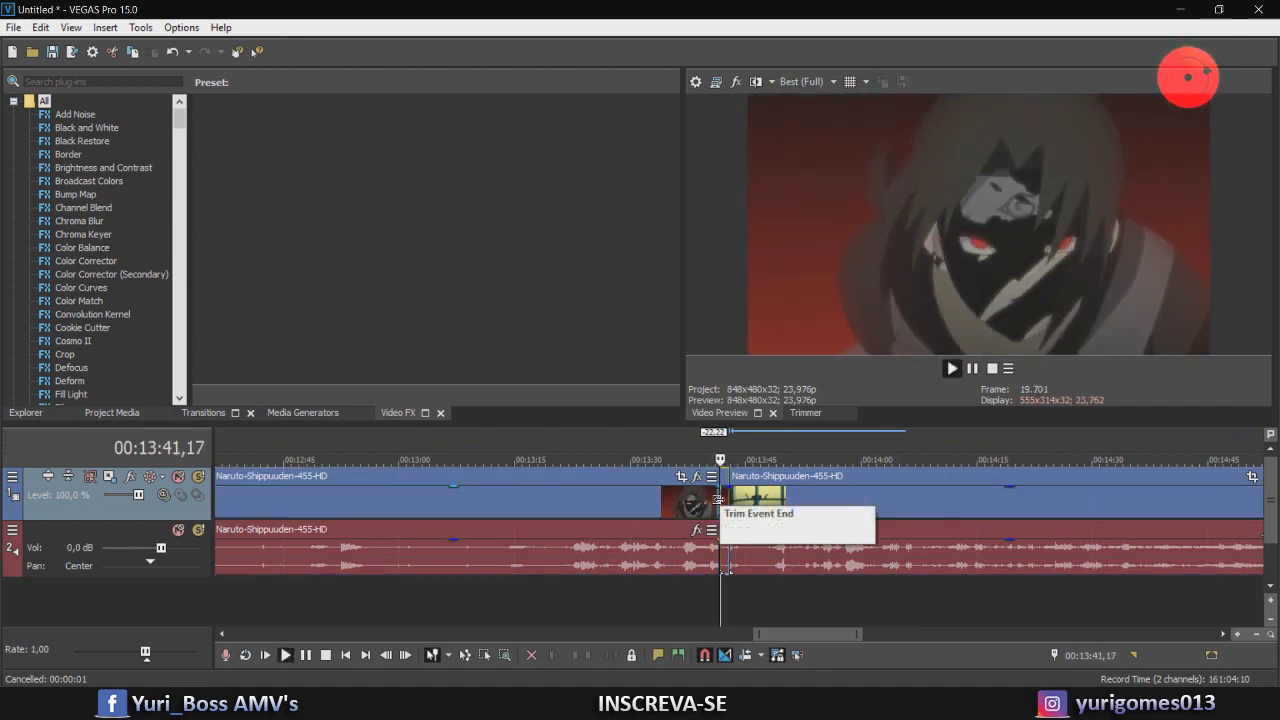
pyautogui.press('space')
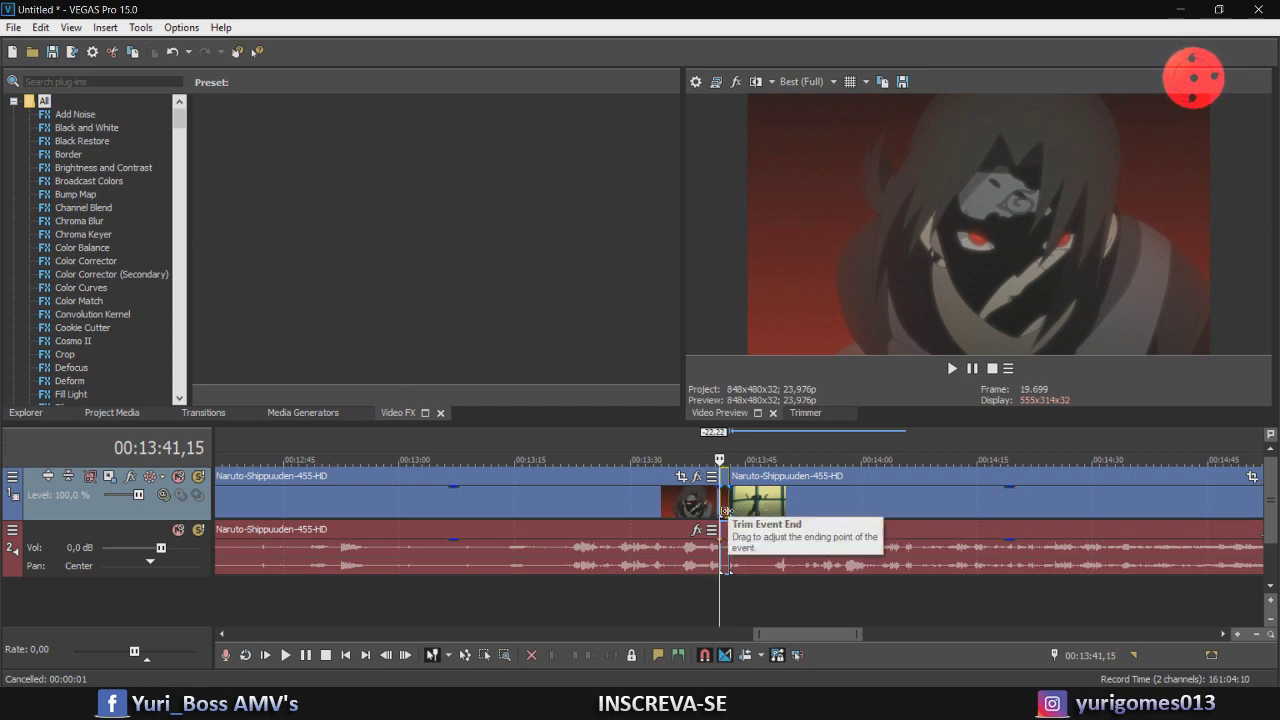
# Look through the Sapphire effects in the Video FX plug-in list, including the S_Clouds preset
pyautogui.hotkey('ctrl', 'v')
pyautogui.press('Up')
pyautogui.press('Up')
pyautogui.press('Up')
pyautogui.press('Up')
pyautogui.press('Up')
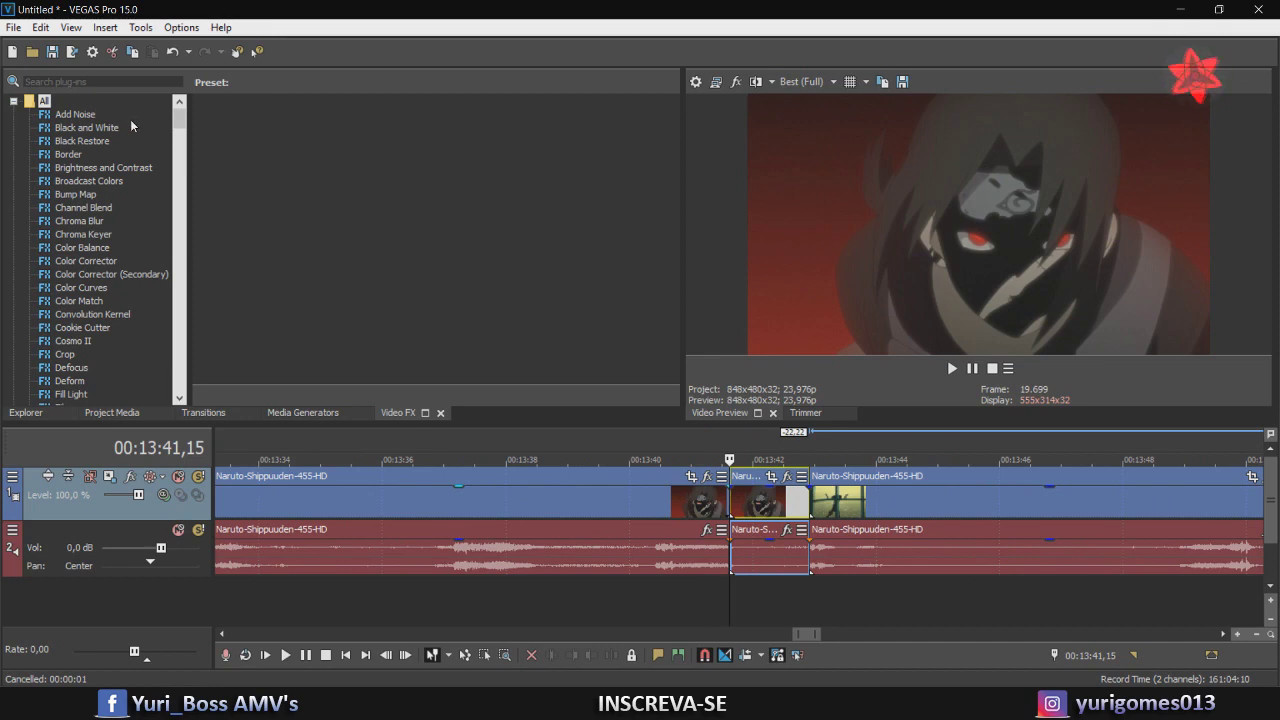
pyautogui.moveTo(180, 124); pyautogui.dragTo(182, 190)
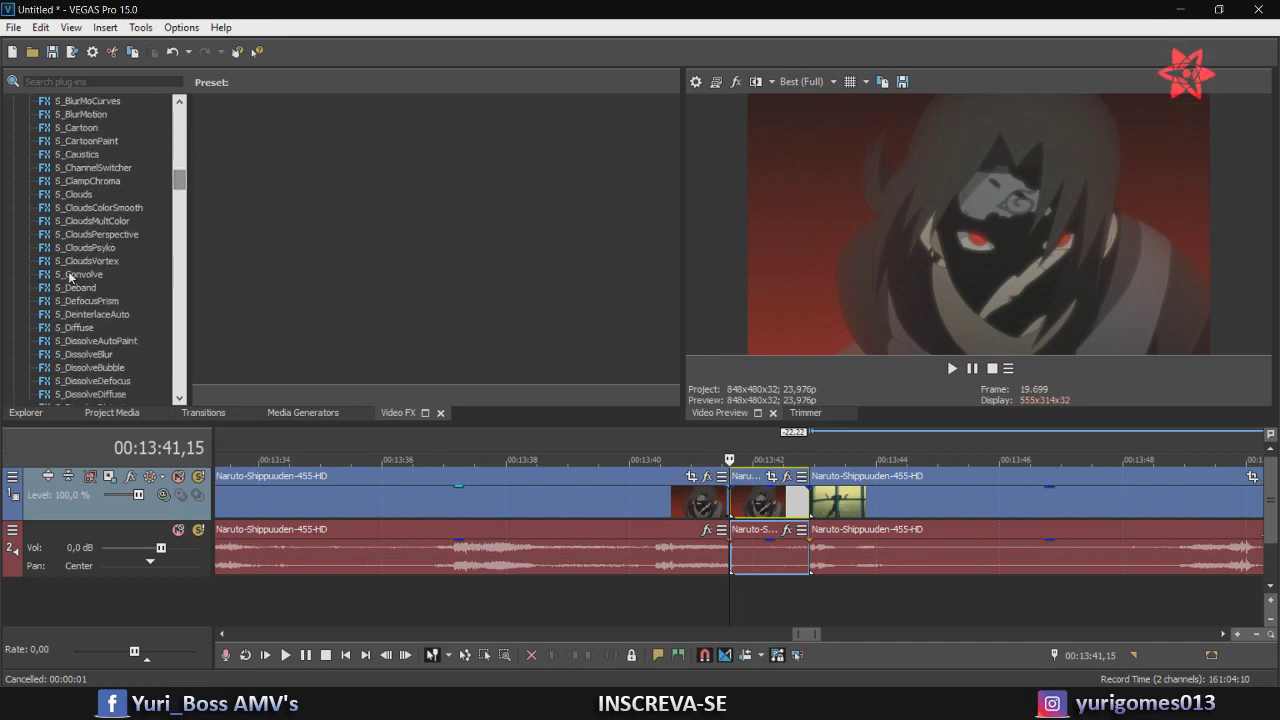
pyautogui.click(60, 194)
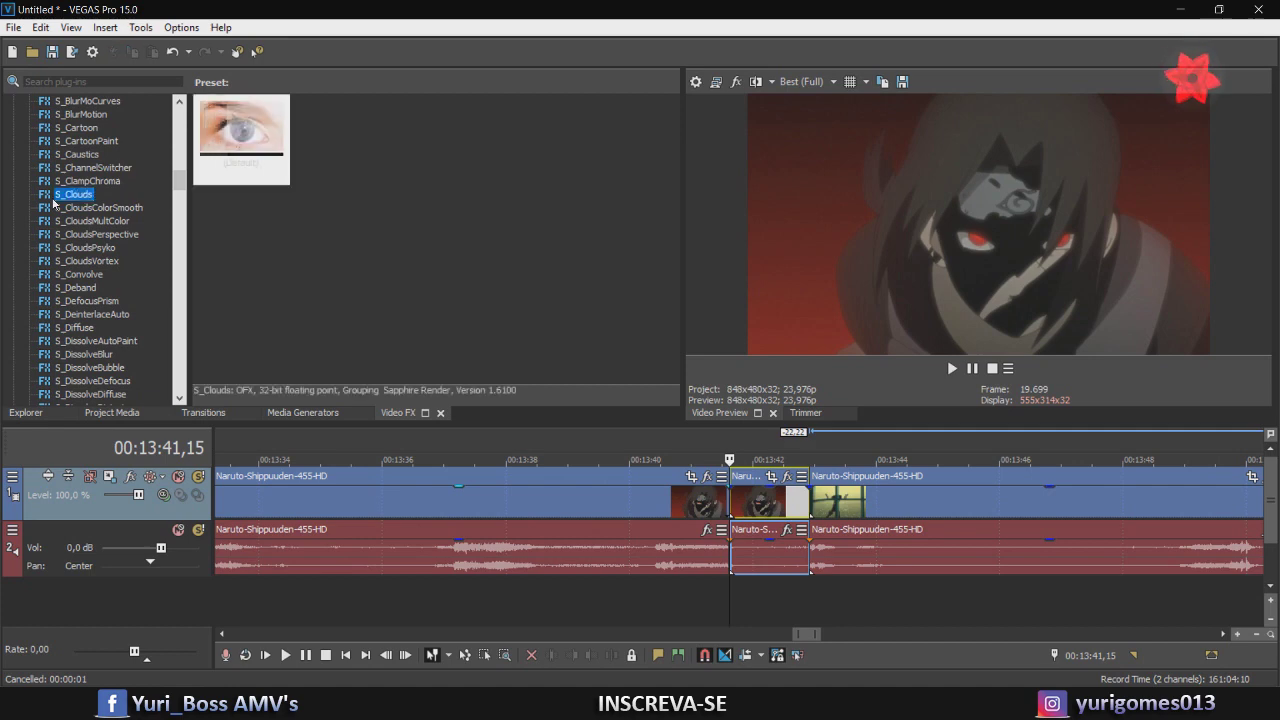
pyautogui.moveTo(176, 185); pyautogui.dragTo(185, 222)
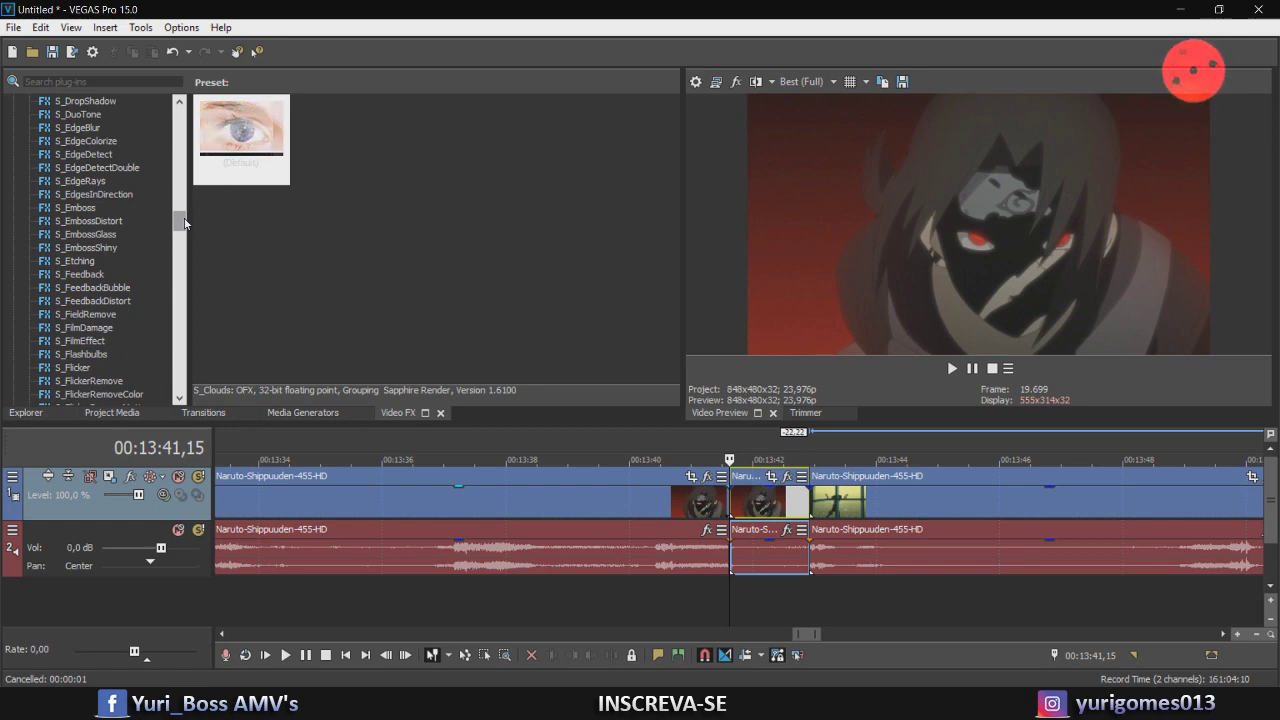
pyautogui.moveTo(184, 222); pyautogui.dragTo(180, 270)
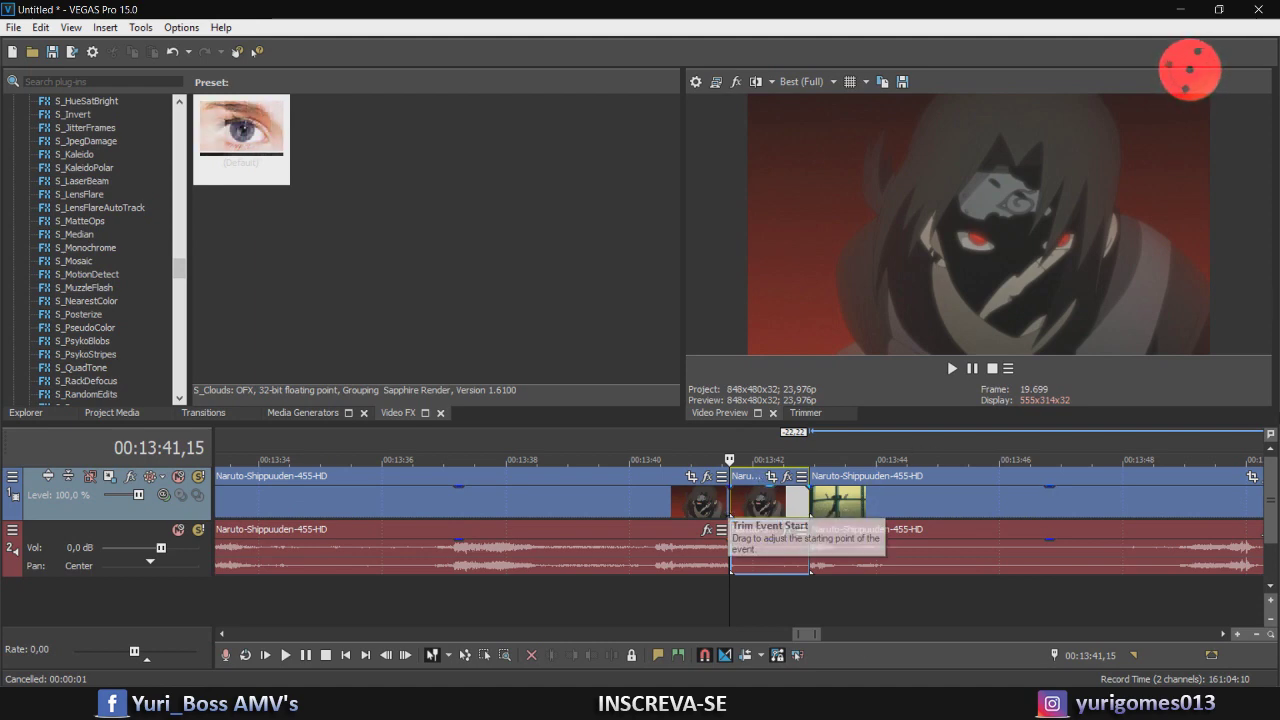
# Add a Pan/Crop position keyframe at 00:00:01,00 on the short event and set its interpolation to Slow
pyautogui.click(771, 477)
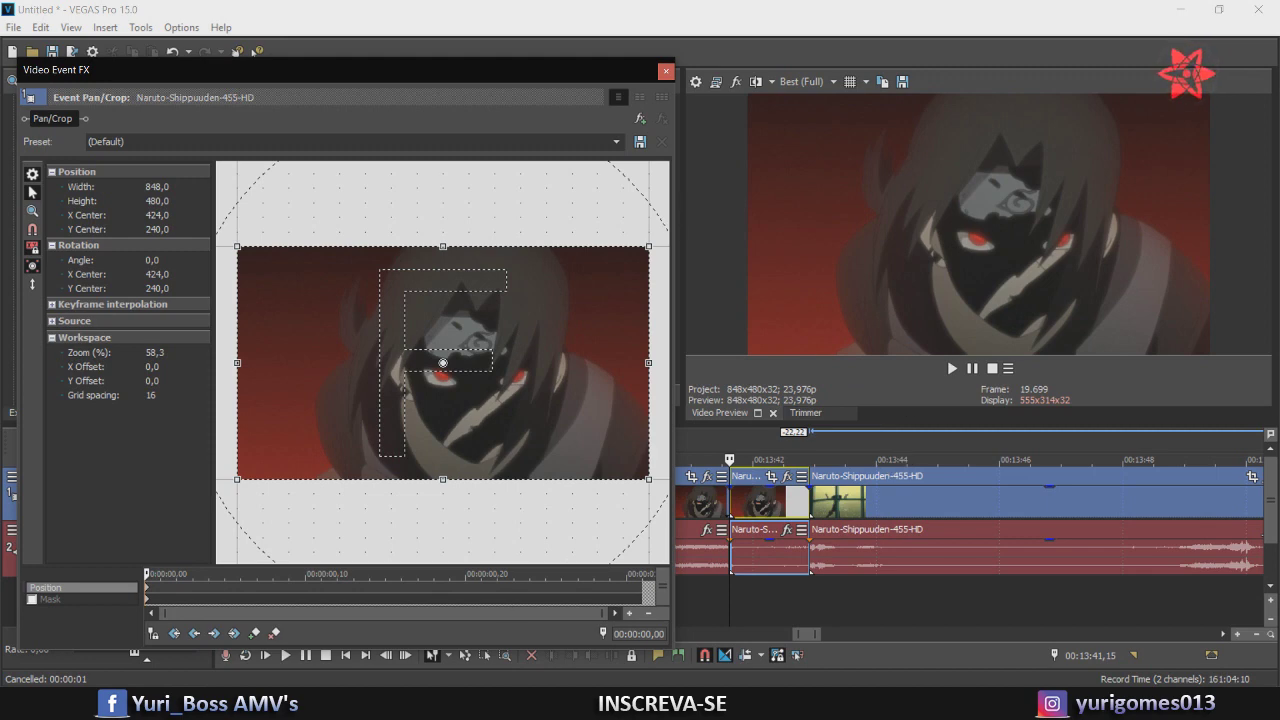
pyautogui.click(645, 593)
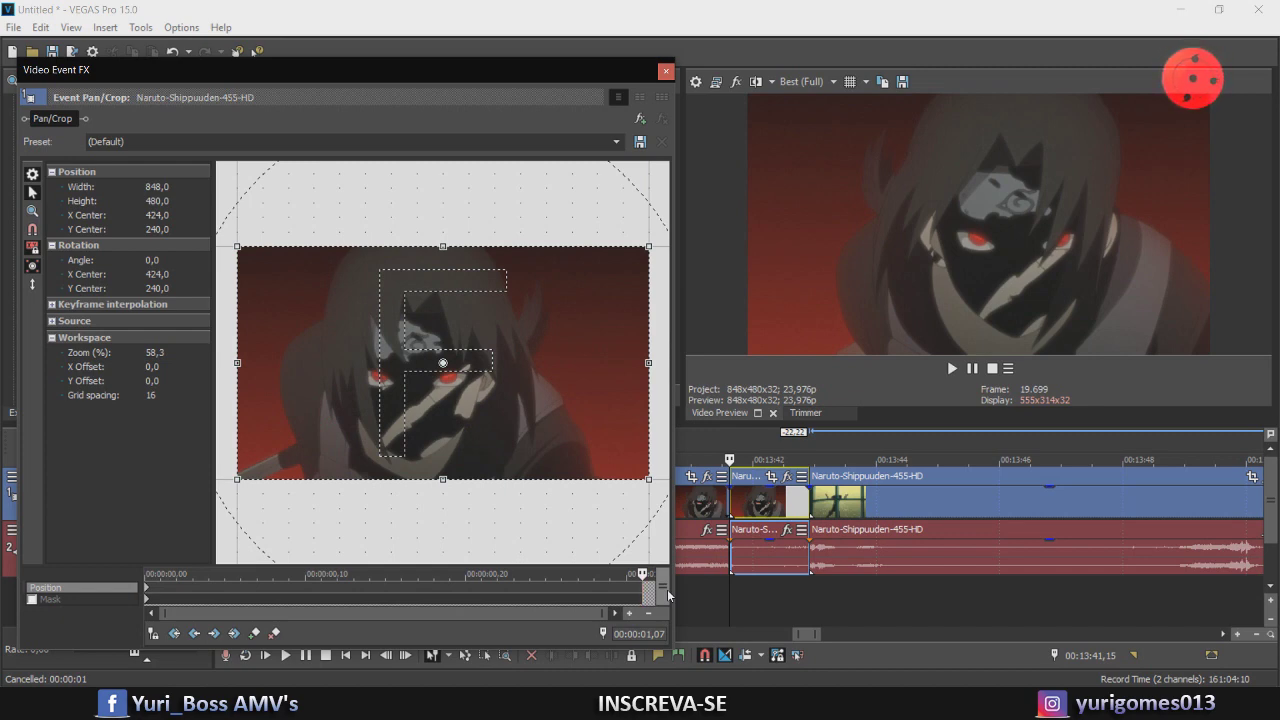
pyautogui.press('Left')
pyautogui.press('Left')
pyautogui.press('Left')
pyautogui.press('Left')
pyautogui.press('Left')
pyautogui.press('Left')
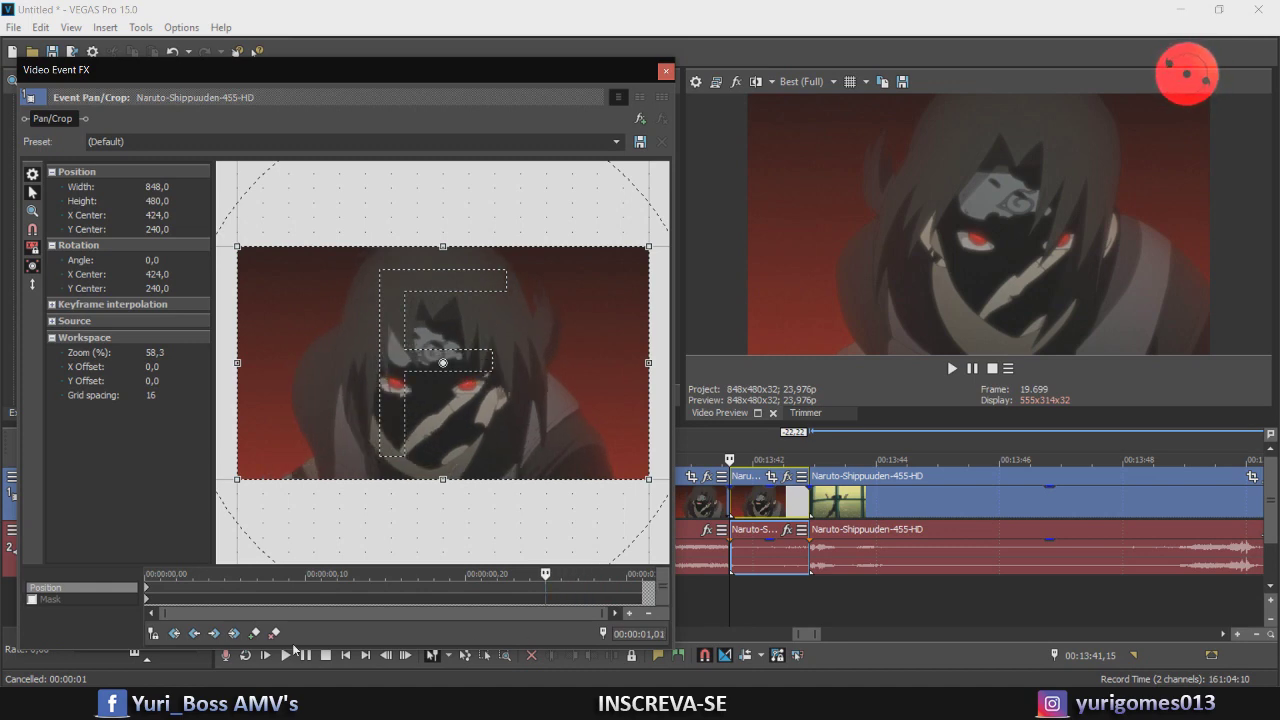
pyautogui.press('Left')
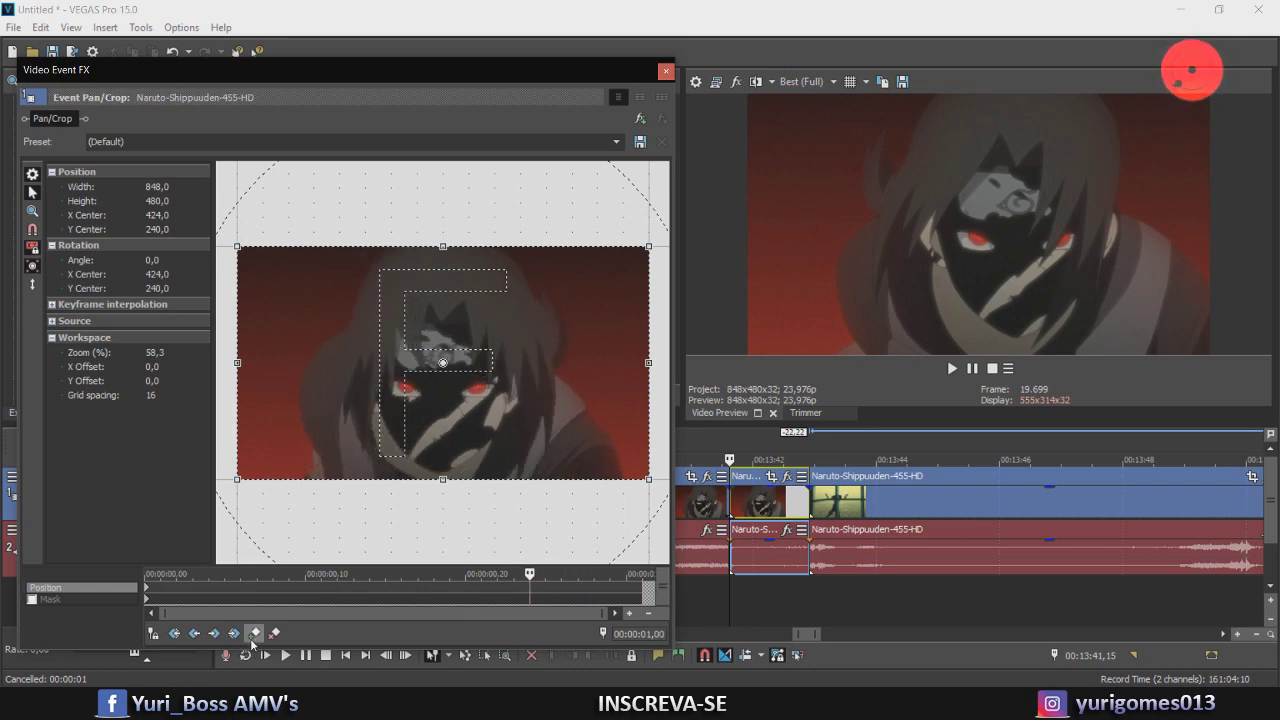
pyautogui.rightClick(532, 588)
pyautogui.click(575, 520)
# Add a keyframe at 00:00:01,07 cropped to about 393 × 222 around the character's face, with Fast interpolation
pyautogui.click(646, 589)
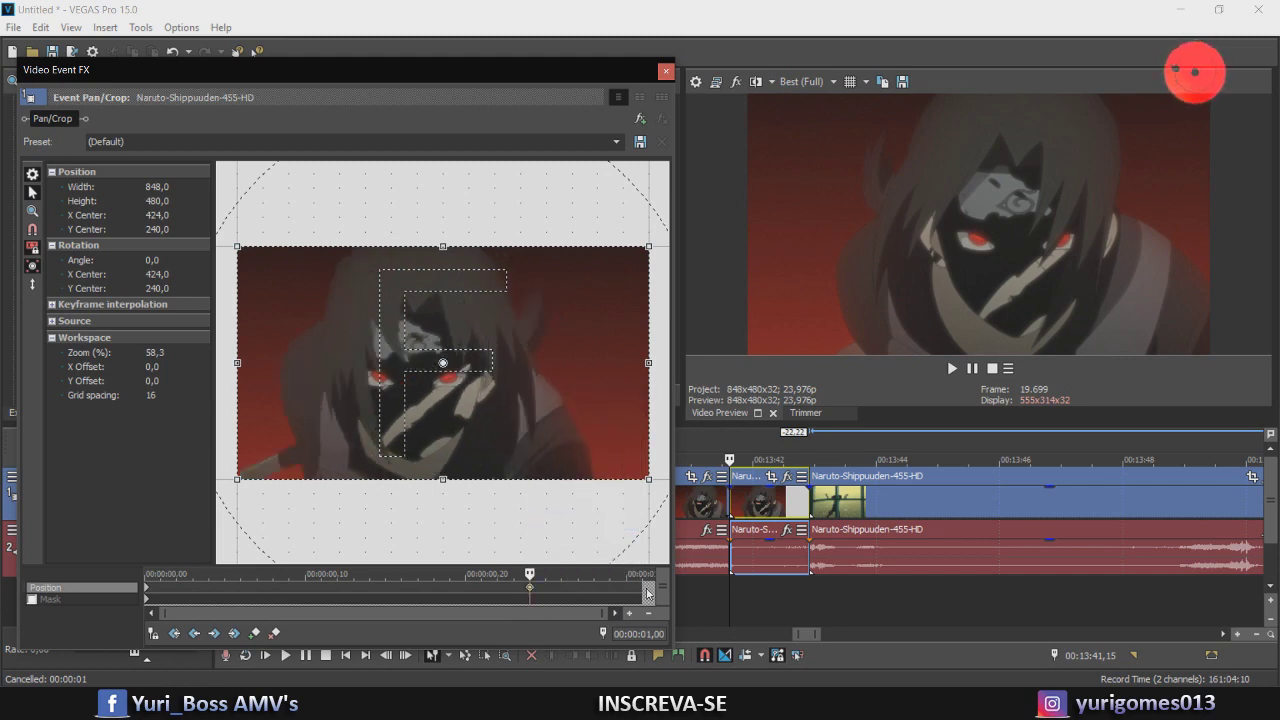
pyautogui.click(531, 588)
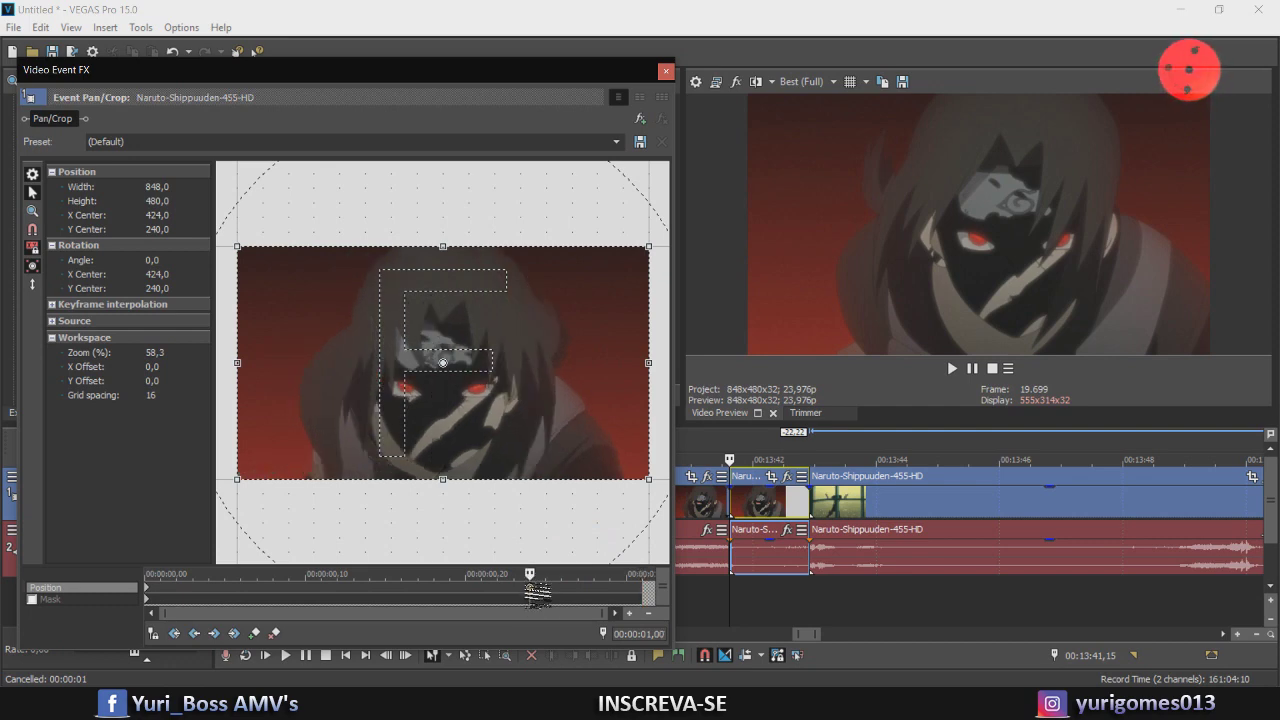
pyautogui.click(637, 588)
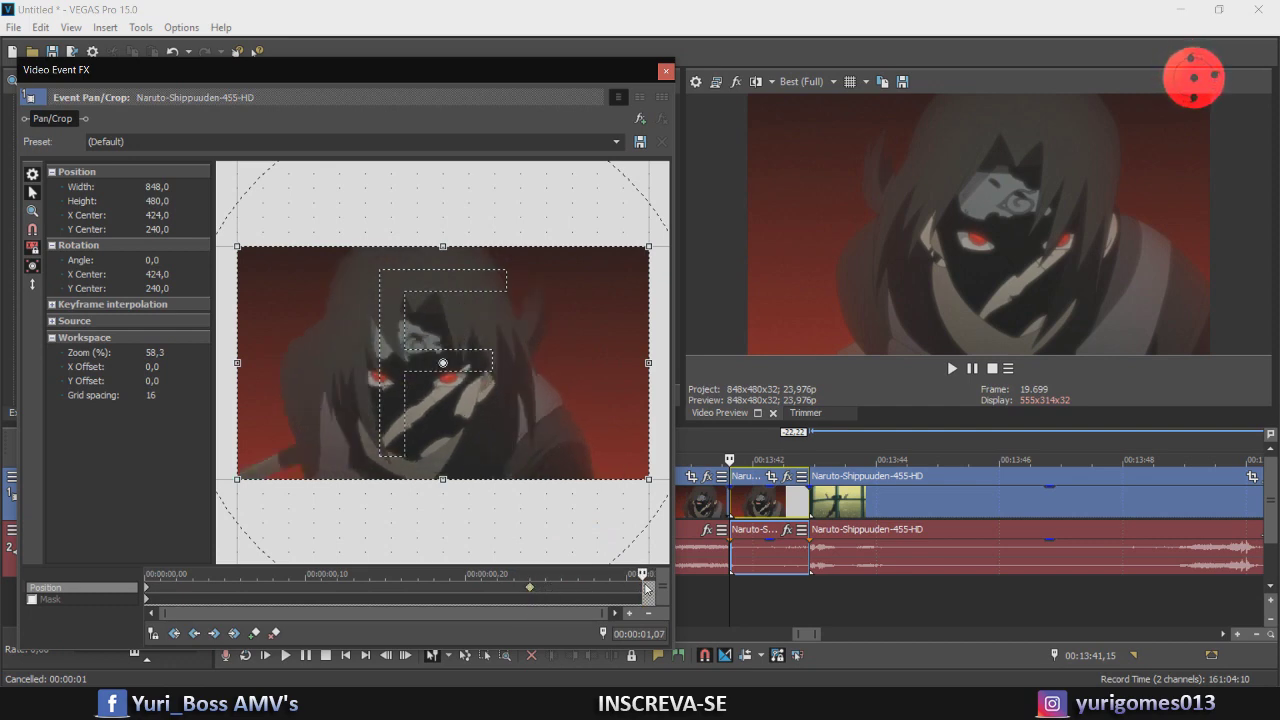
pyautogui.moveTo(647, 479); pyautogui.dragTo(525, 430)
pyautogui.moveTo(404, 371); pyautogui.dragTo(467, 404)
pyautogui.click(32, 284)
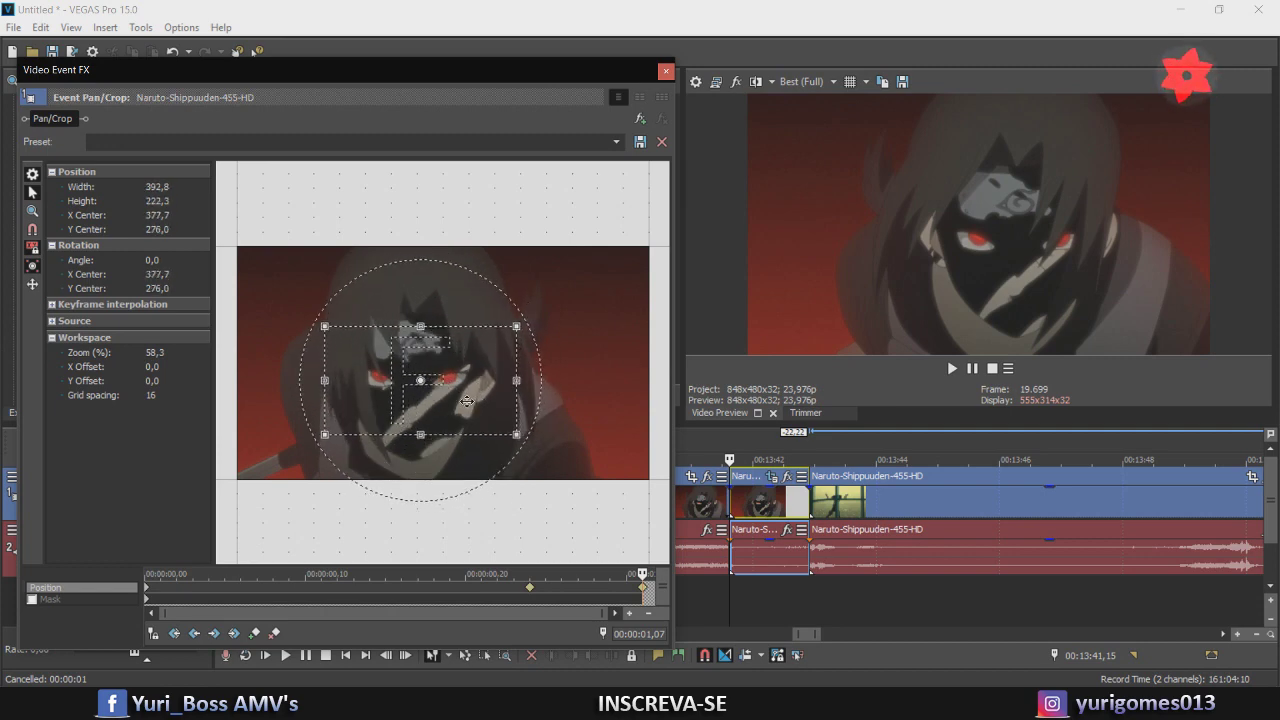
pyautogui.rightClick(642, 586)
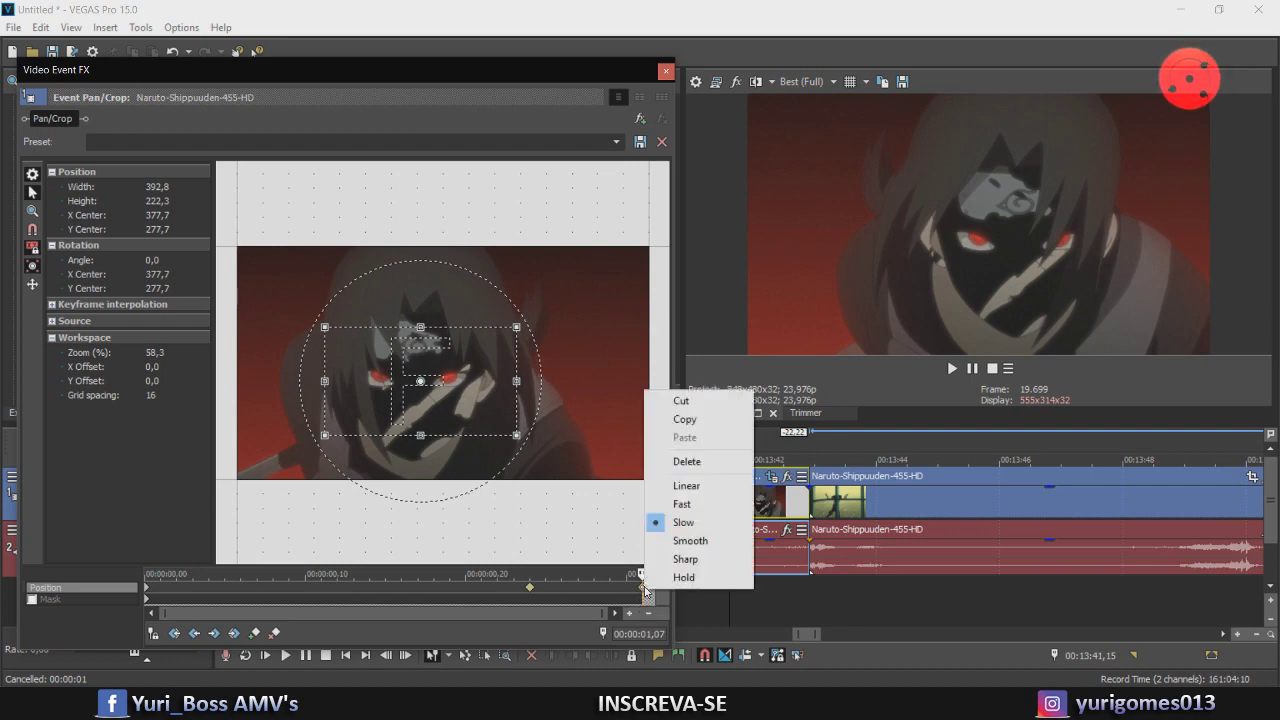
pyautogui.click(682, 504)
pyautogui.click(665, 73)
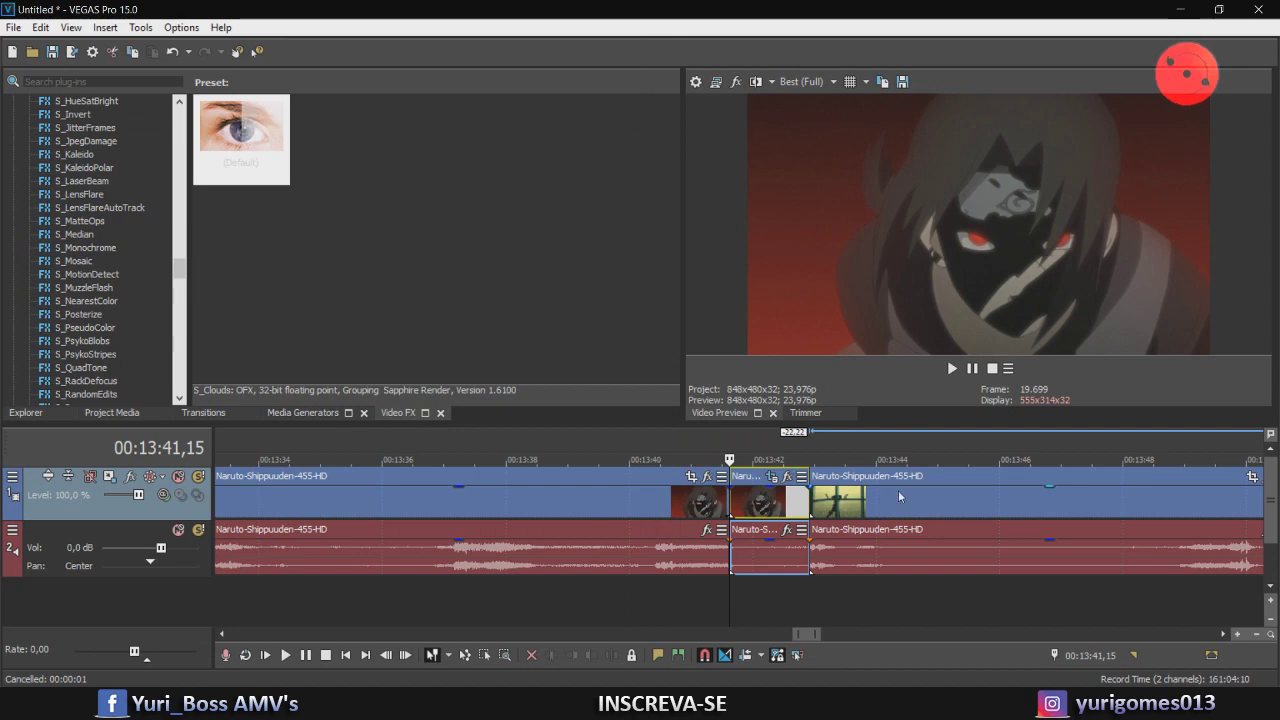
# Step frame by frame through the end of the short event to check the zoom-in
pyautogui.click(785, 510)
pyautogui.press('Right')
pyautogui.press('Right')
pyautogui.press('Right')
pyautogui.press('Right')
pyautogui.press('Right')
pyautogui.press('Right')
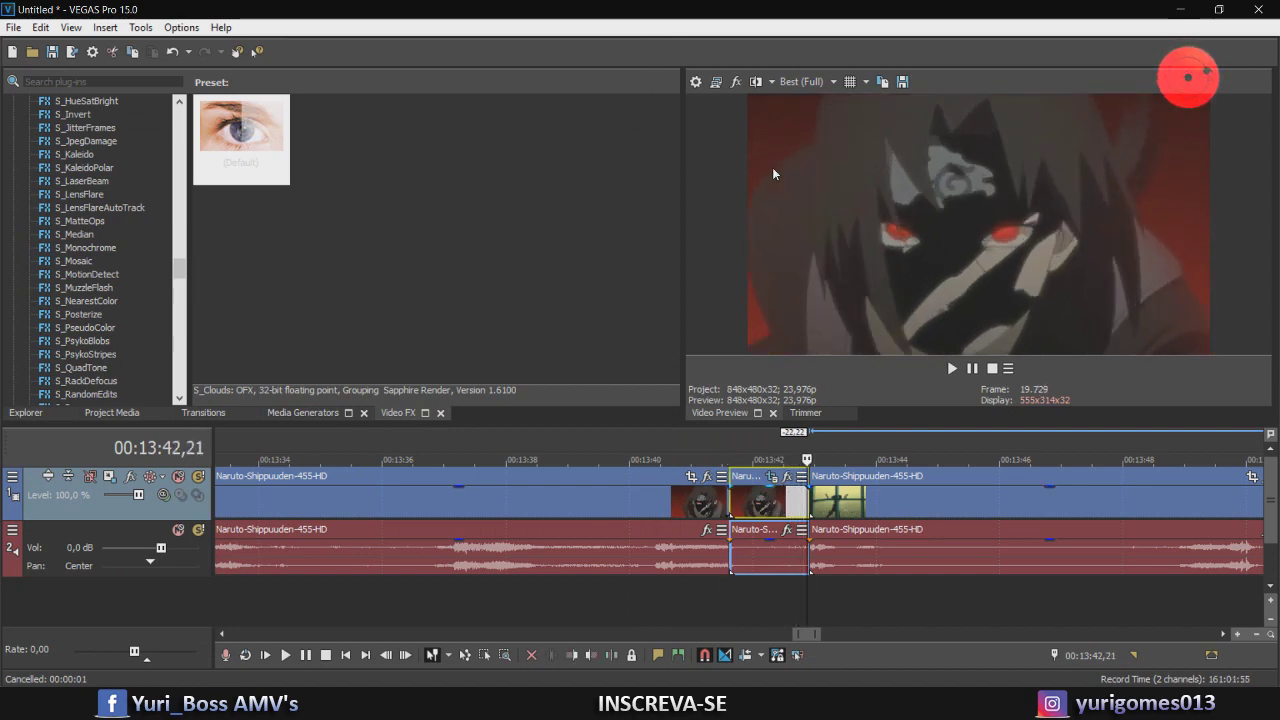
# Set the video preview quality to Preview (Auto)
pyautogui.click(803, 81)
pyautogui.moveTo(826, 117)
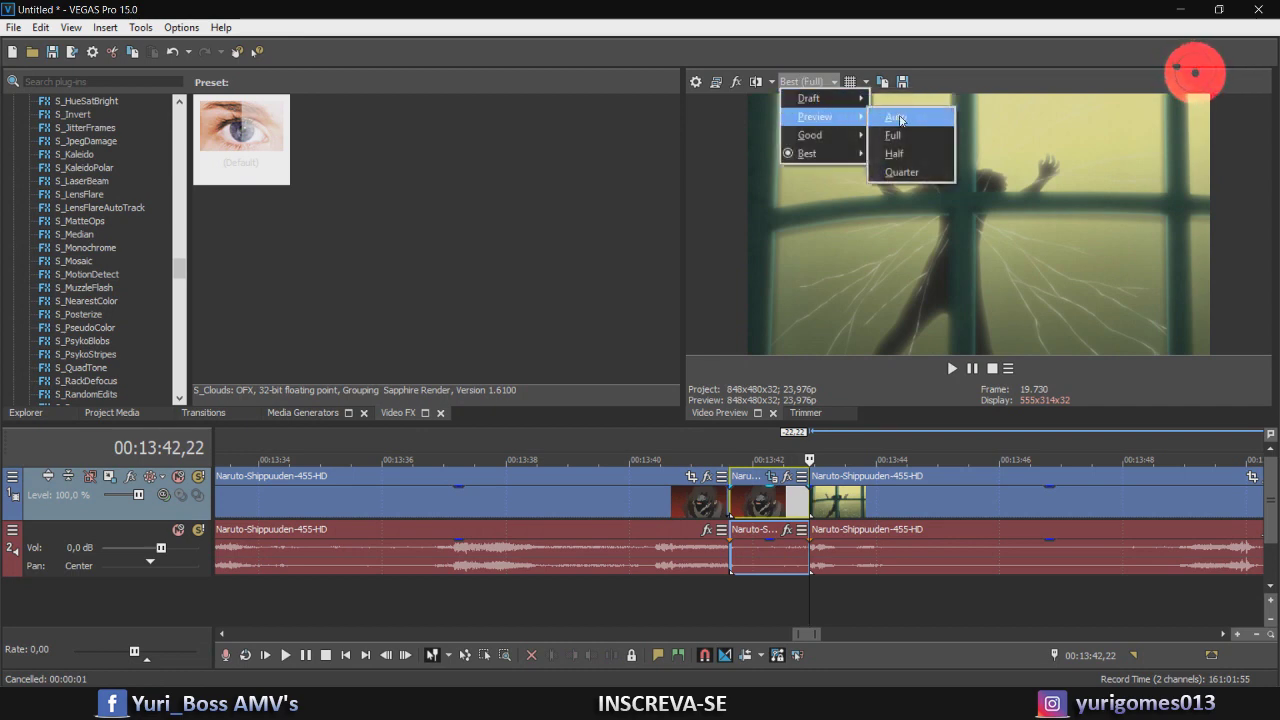
pyautogui.click(903, 117)
# In the following event's Pan/Crop, set the first keyframe to Fast and crop it to about 399 × 226
pyautogui.click(812, 501)
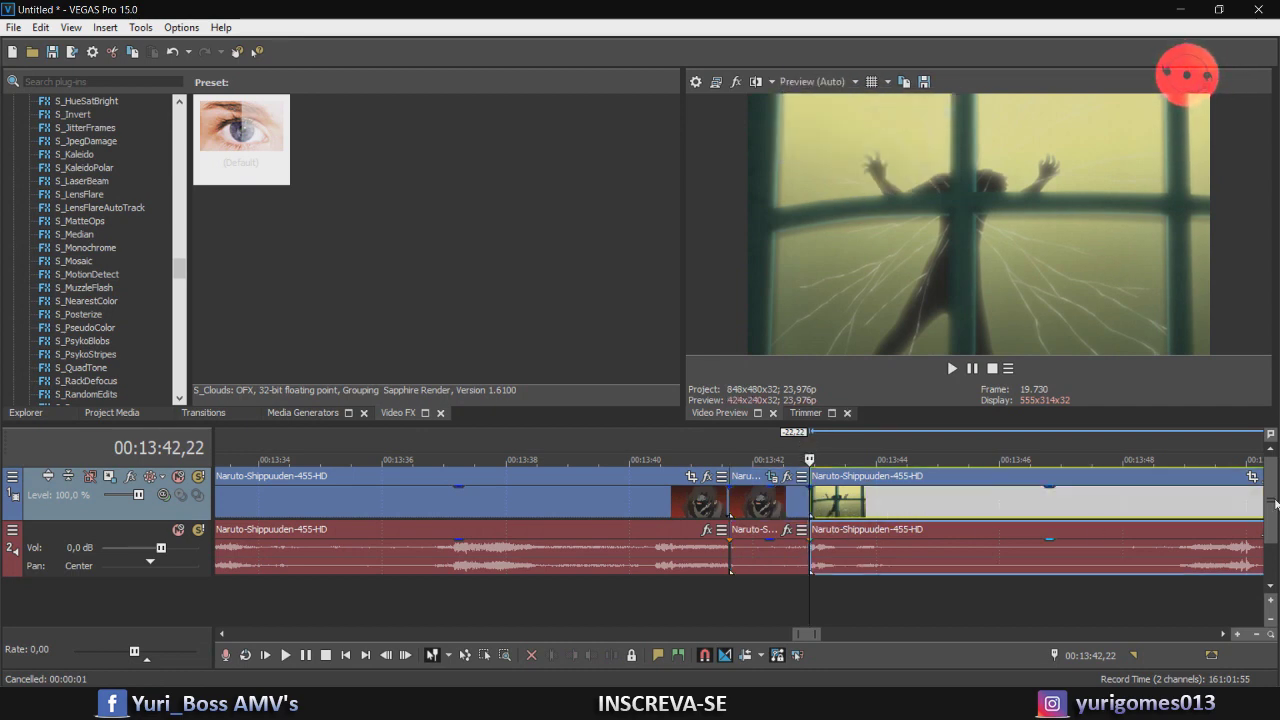
pyautogui.scroll(-2, 950, 520)
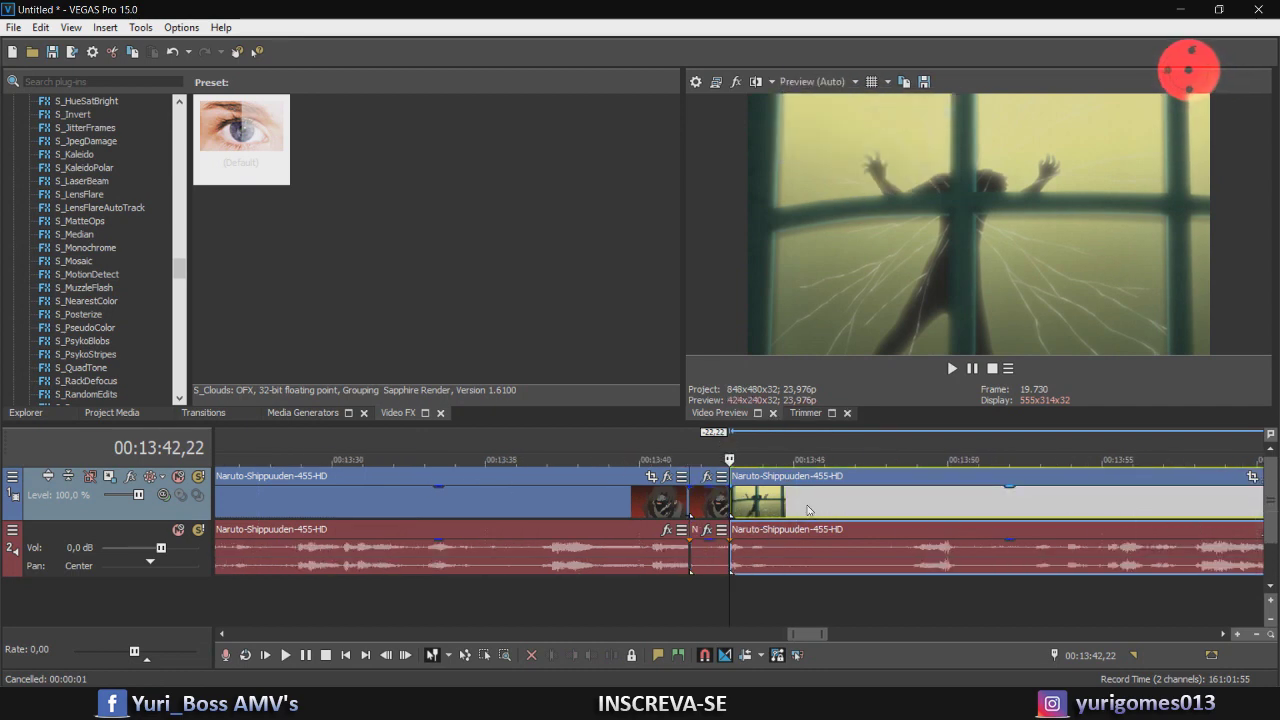
pyautogui.click(1254, 477)
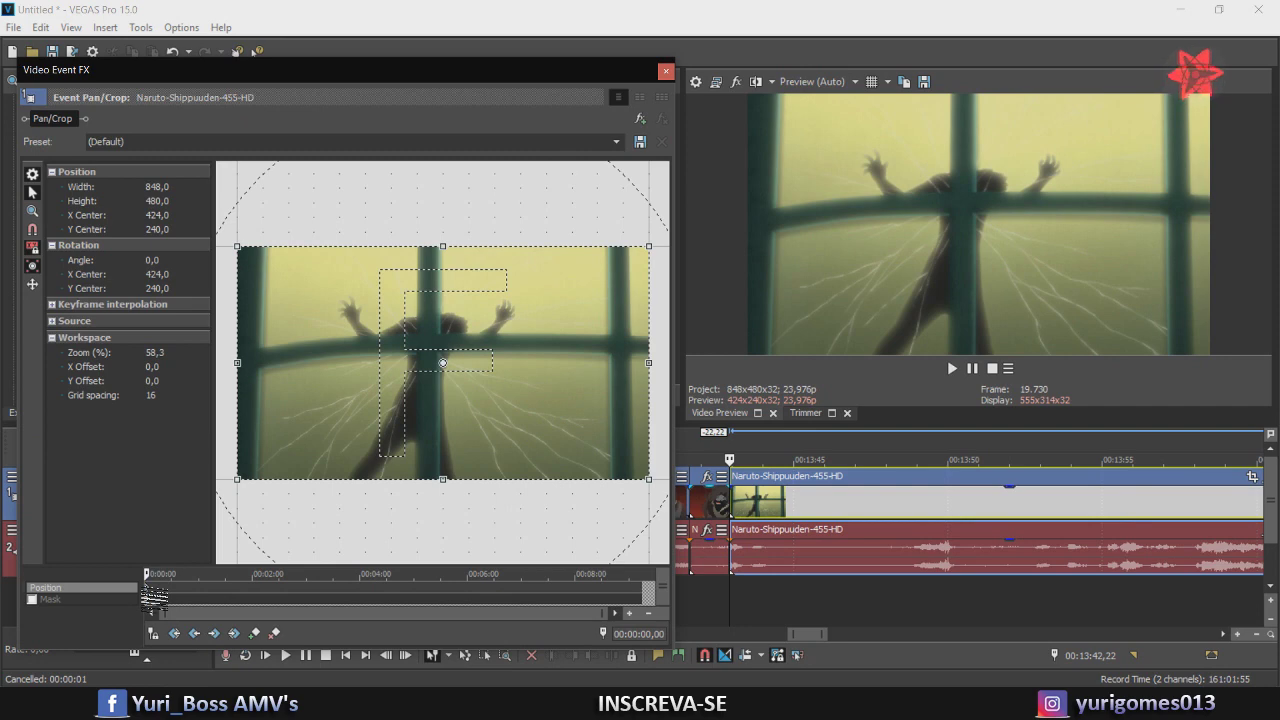
pyautogui.rightClick(150, 595)
pyautogui.click(175, 503)
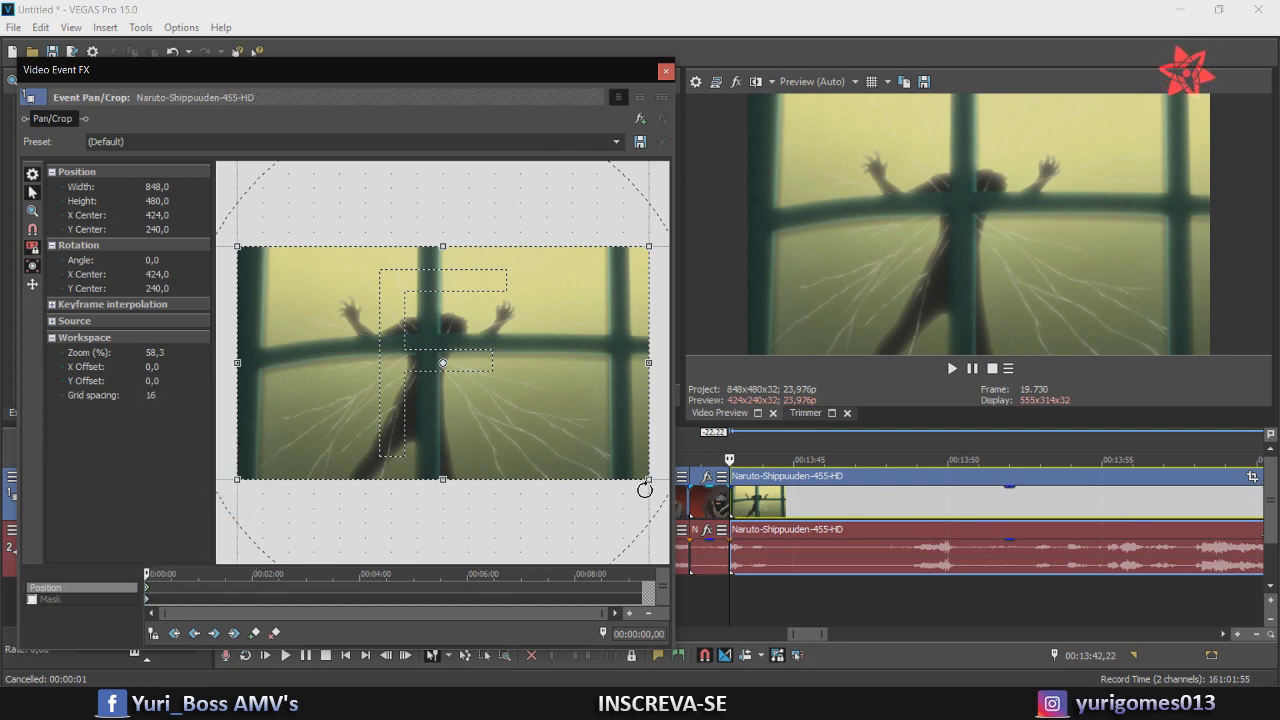
pyautogui.moveTo(650, 481); pyautogui.dragTo(540, 418)
# Add a Pan/Crop keyframe at 00:00:00,05 that restores the full 848 × 480 frame
pyautogui.click(148, 578)
pyautogui.press('Right')
pyautogui.press('Right')
pyautogui.press('Right')
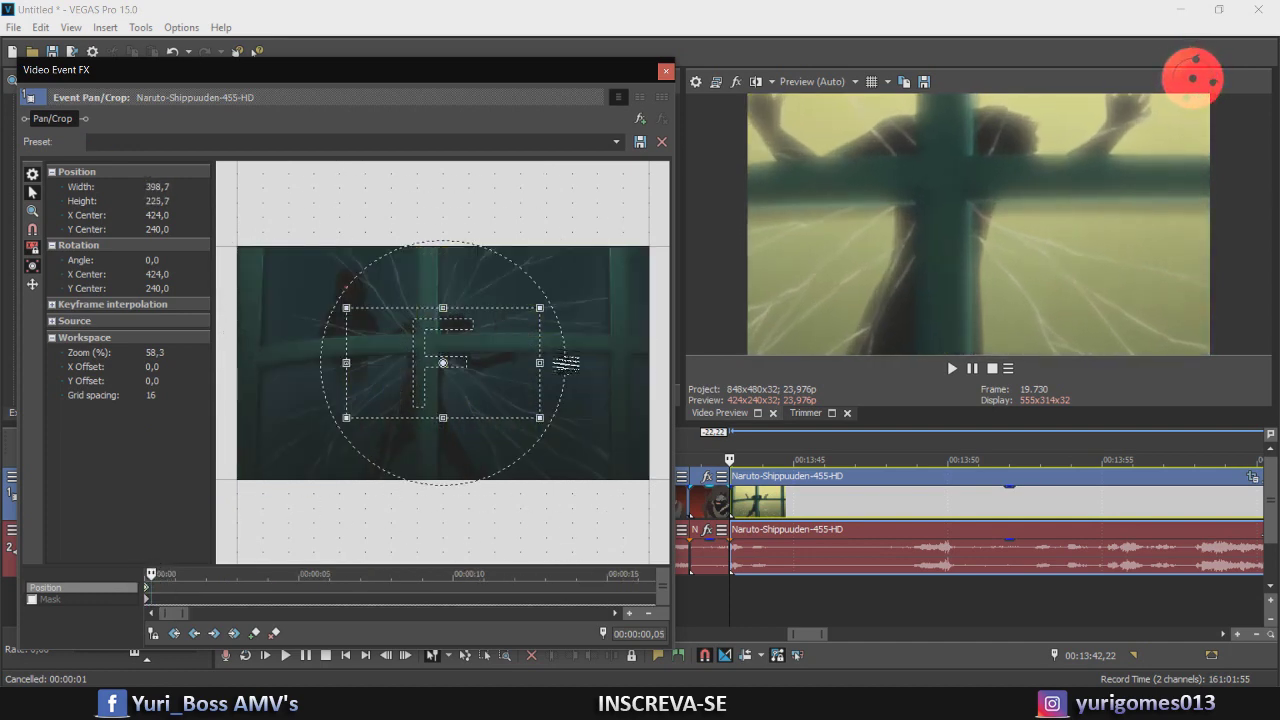
pyautogui.rightClick(566, 364)
pyautogui.click(595, 373)
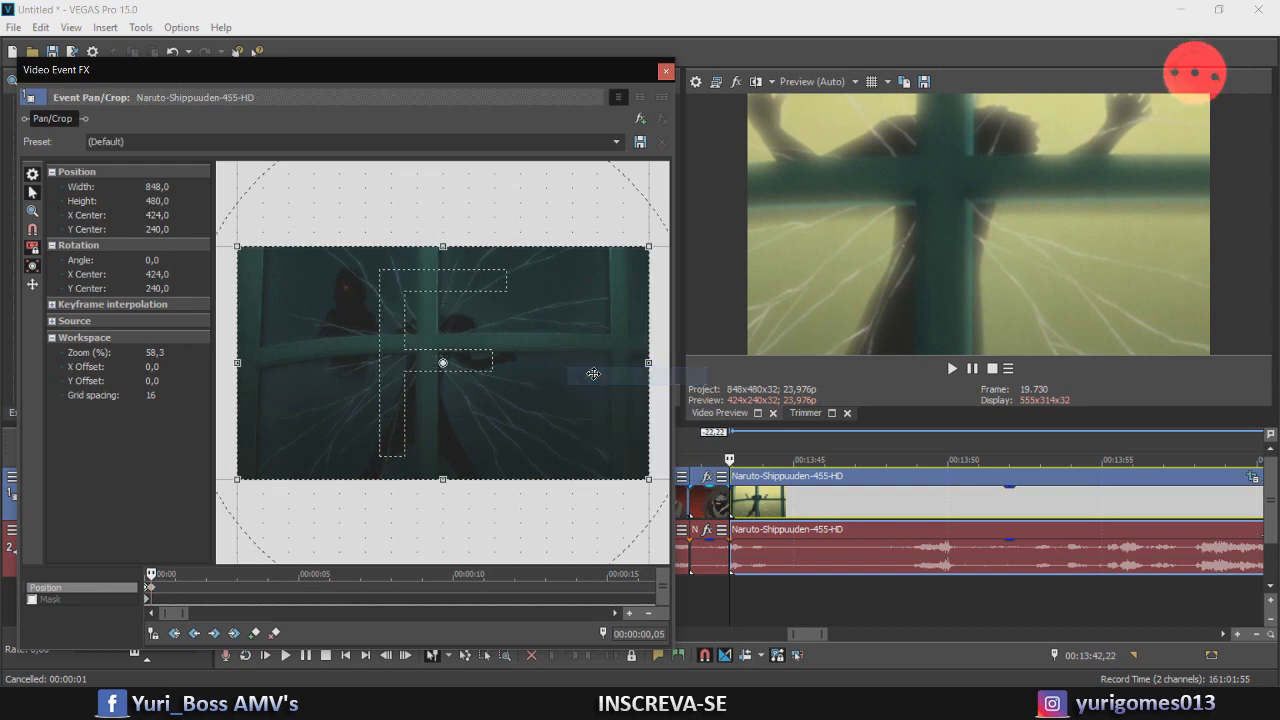
# Set the 00:00:00,05 keyframe to Slow interpolation and tighten its crop to about 787 × 446
pyautogui.scroll(4, 158, 592)
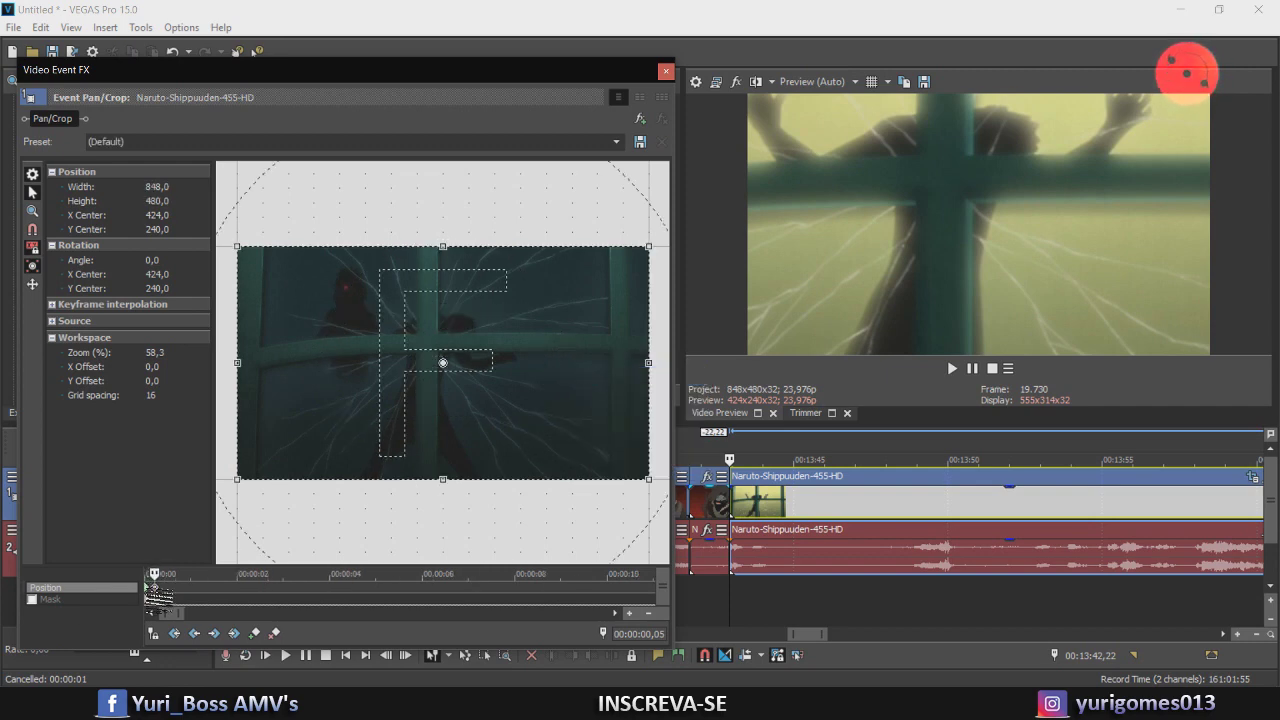
pyautogui.rightClick(174, 597)
pyautogui.click(201, 531)
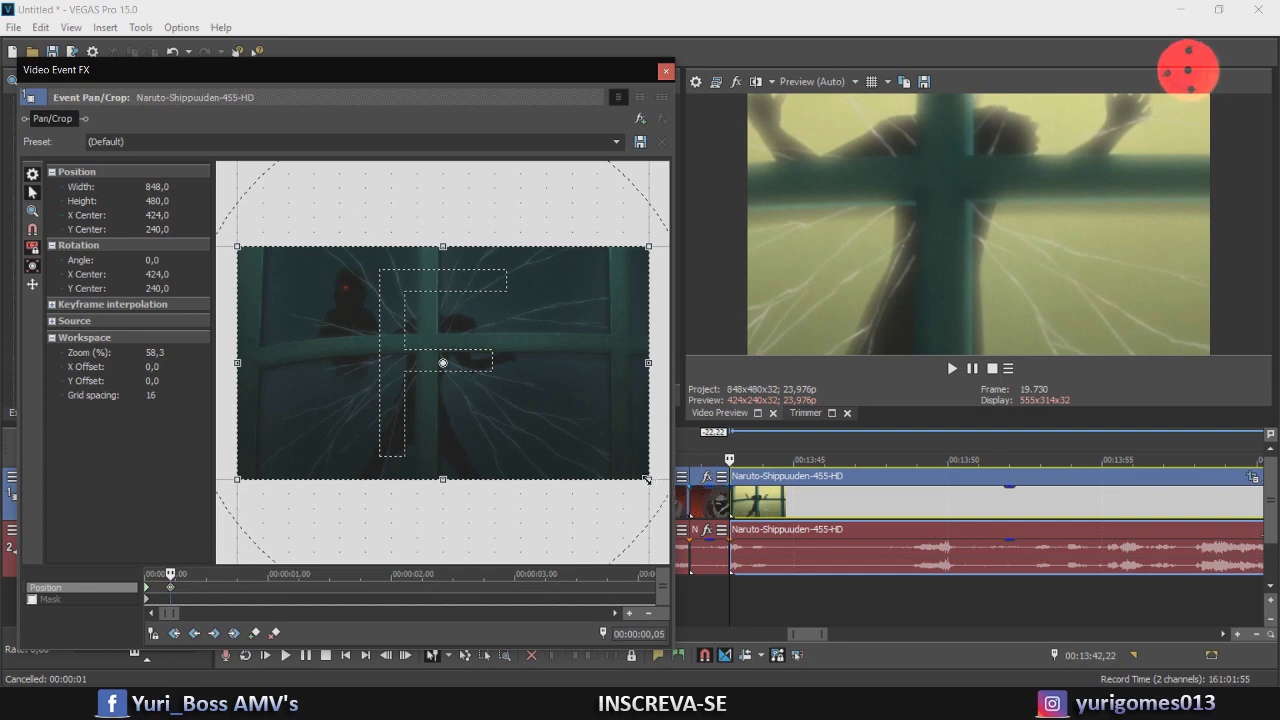
pyautogui.moveTo(646, 482); pyautogui.dragTo(635, 471)
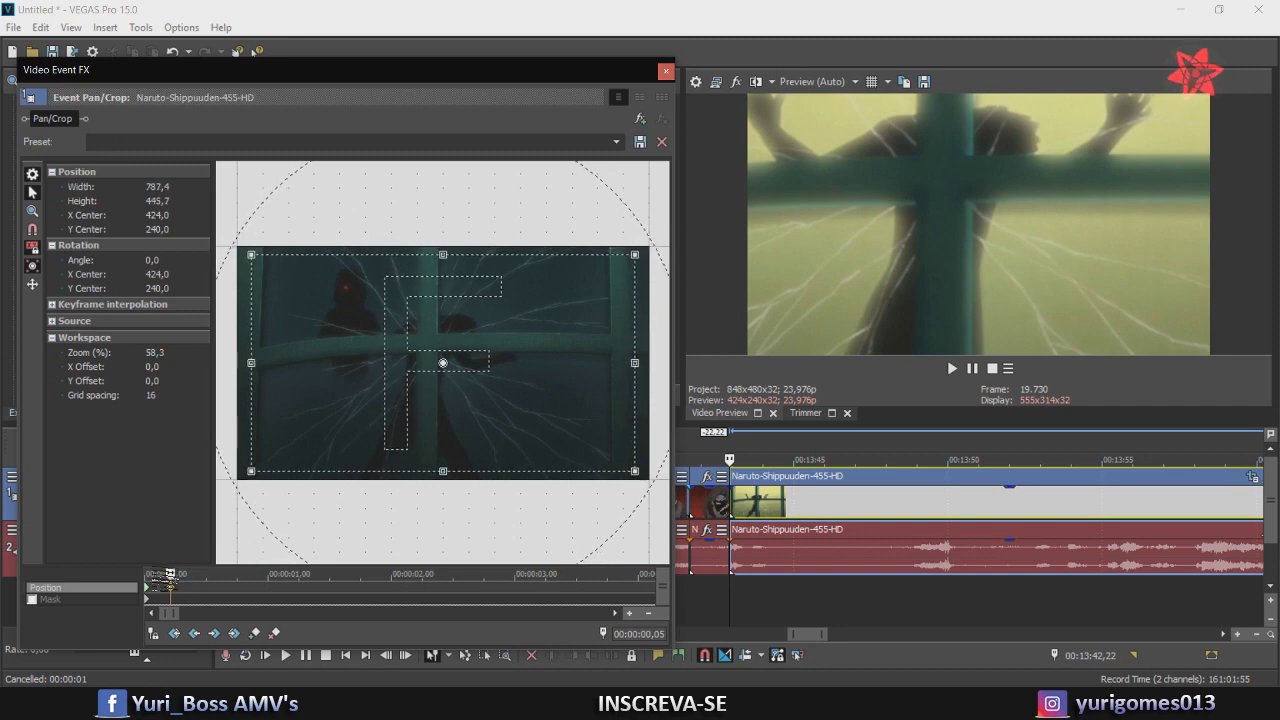
# Add a Pan/Crop keyframe at 00:00:00,08 with the crop widened to about 836 × 473 and Smooth interpolation
pyautogui.click(184, 595)
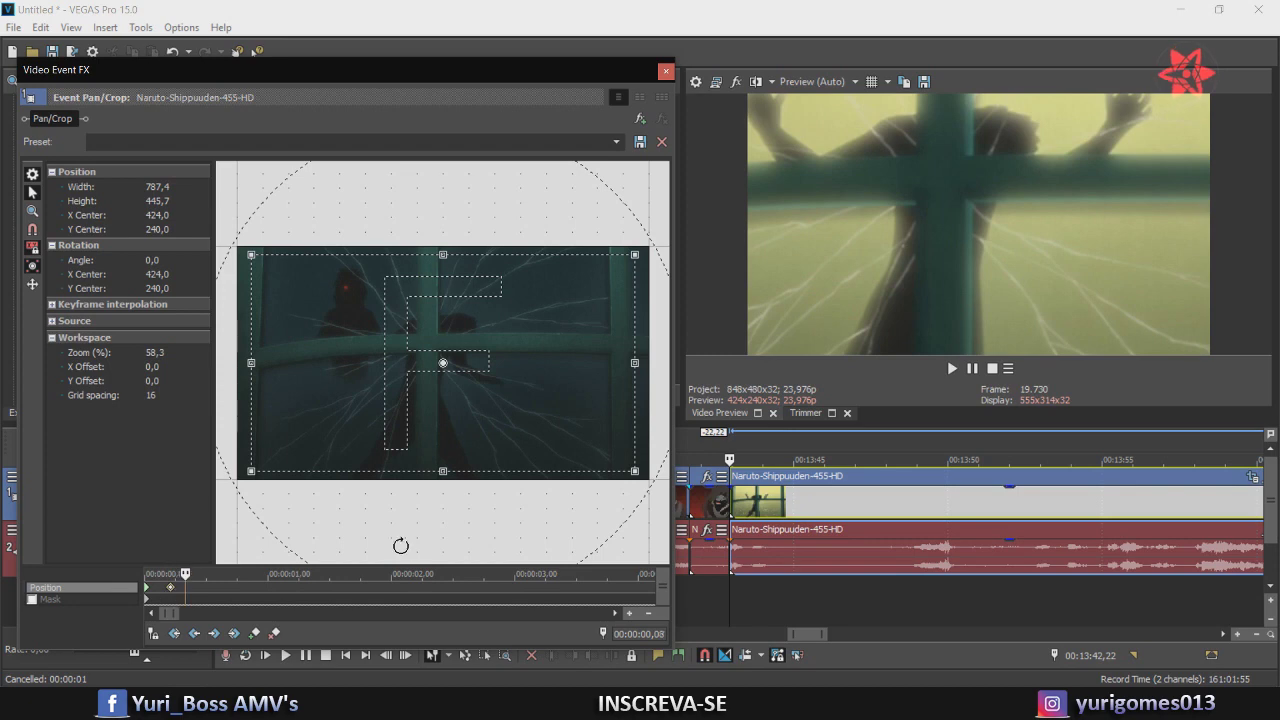
pyautogui.moveTo(636, 471); pyautogui.dragTo(647, 478)
pyautogui.rightClick(185, 586)
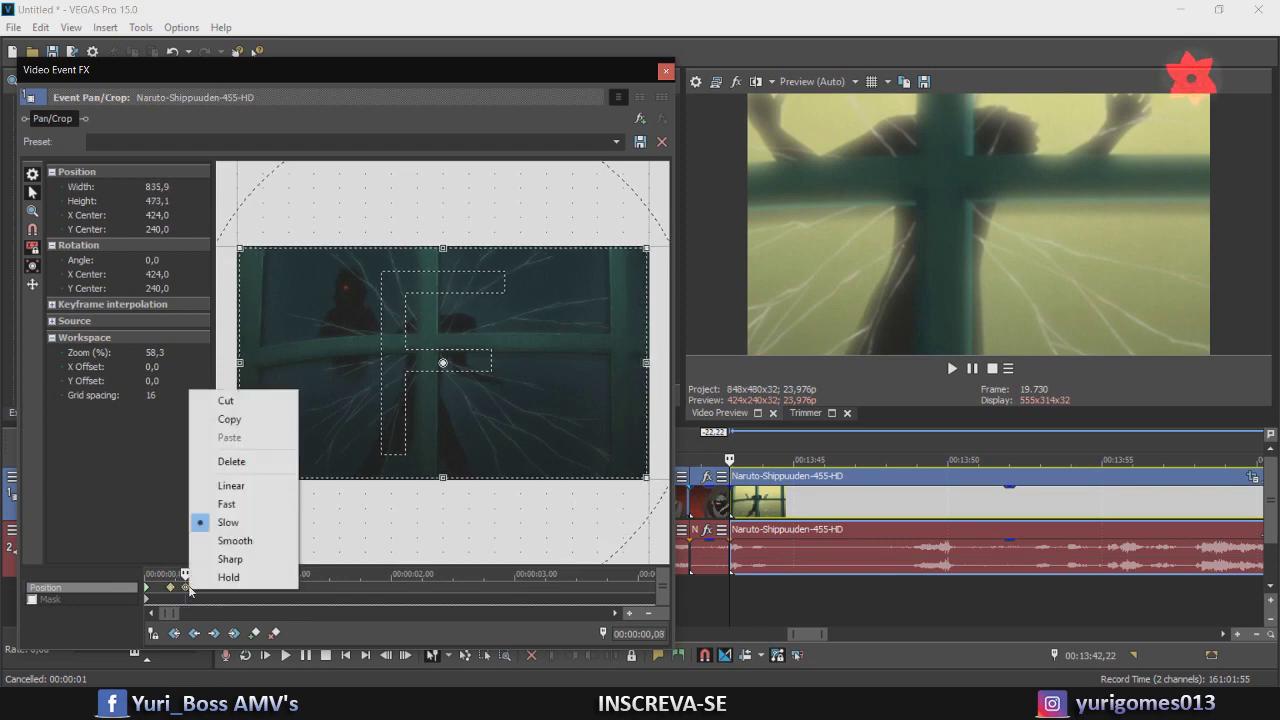
pyautogui.click(225, 542)
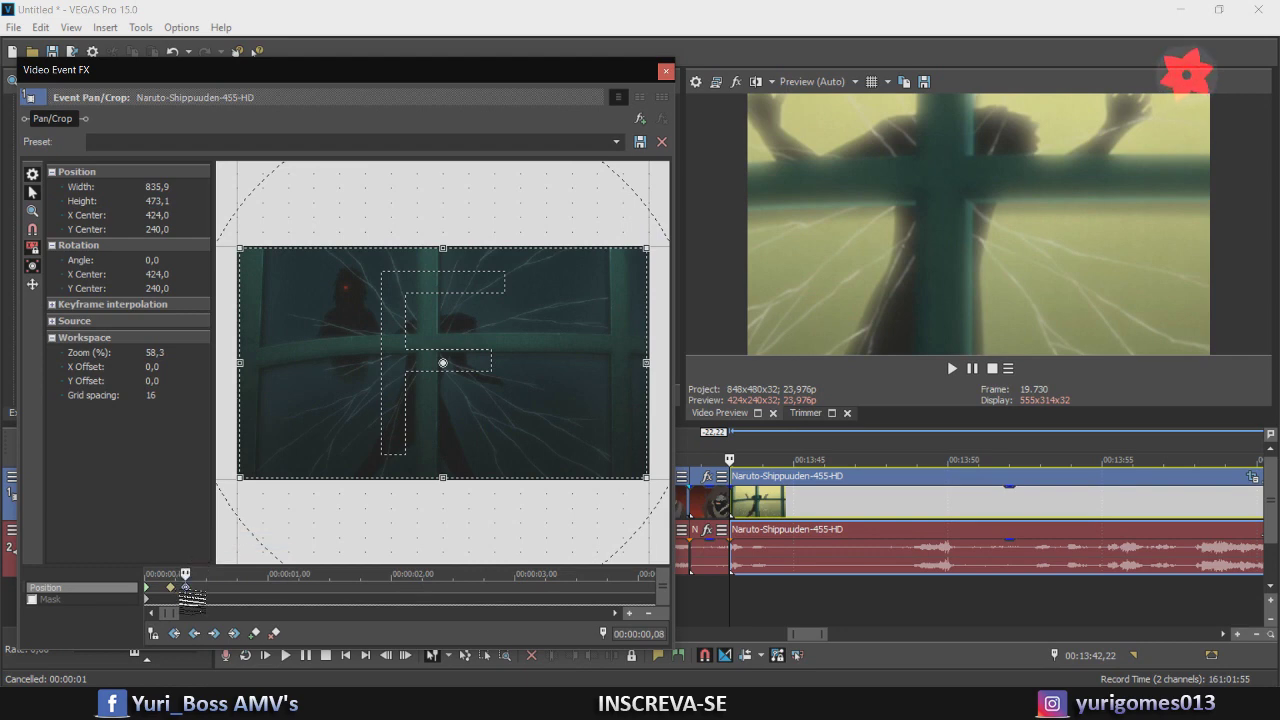
# Add Pan/Crop keyframes cropped to about 824 × 466 at 00:00:00,11 and about 838 × 474 at 00:00:00,14
pyautogui.press('Right')
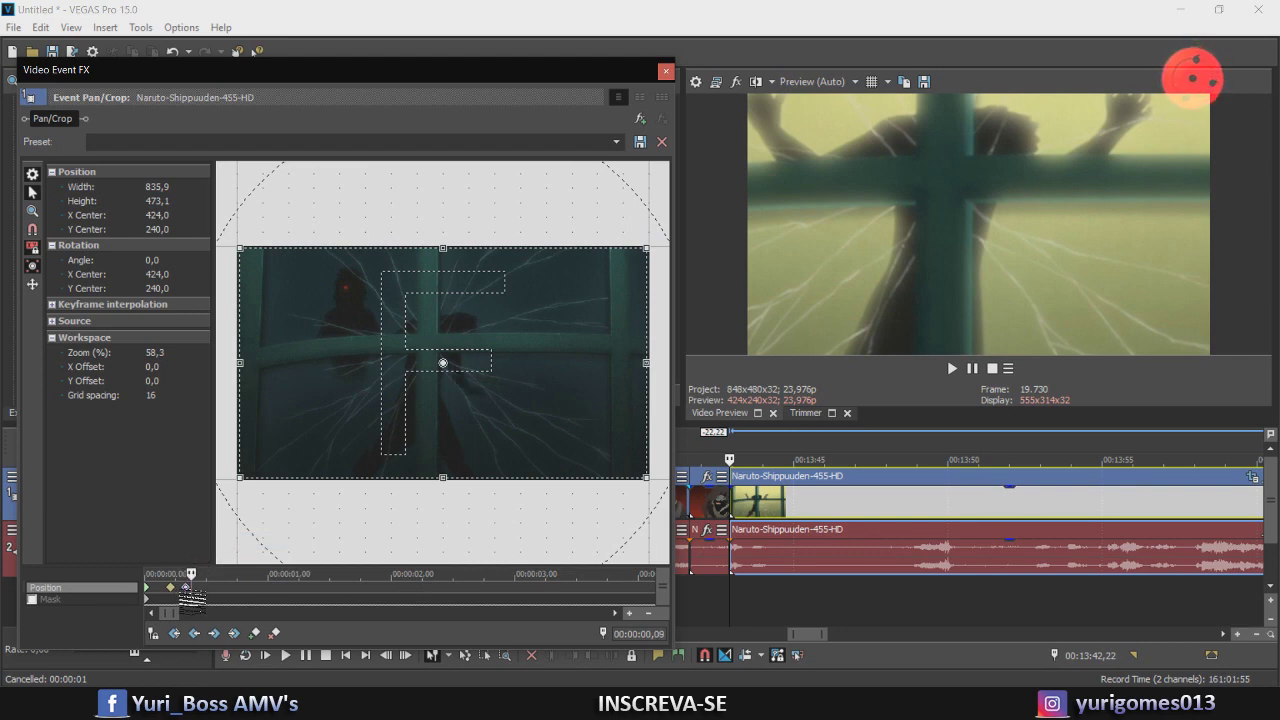
pyautogui.press('Right')
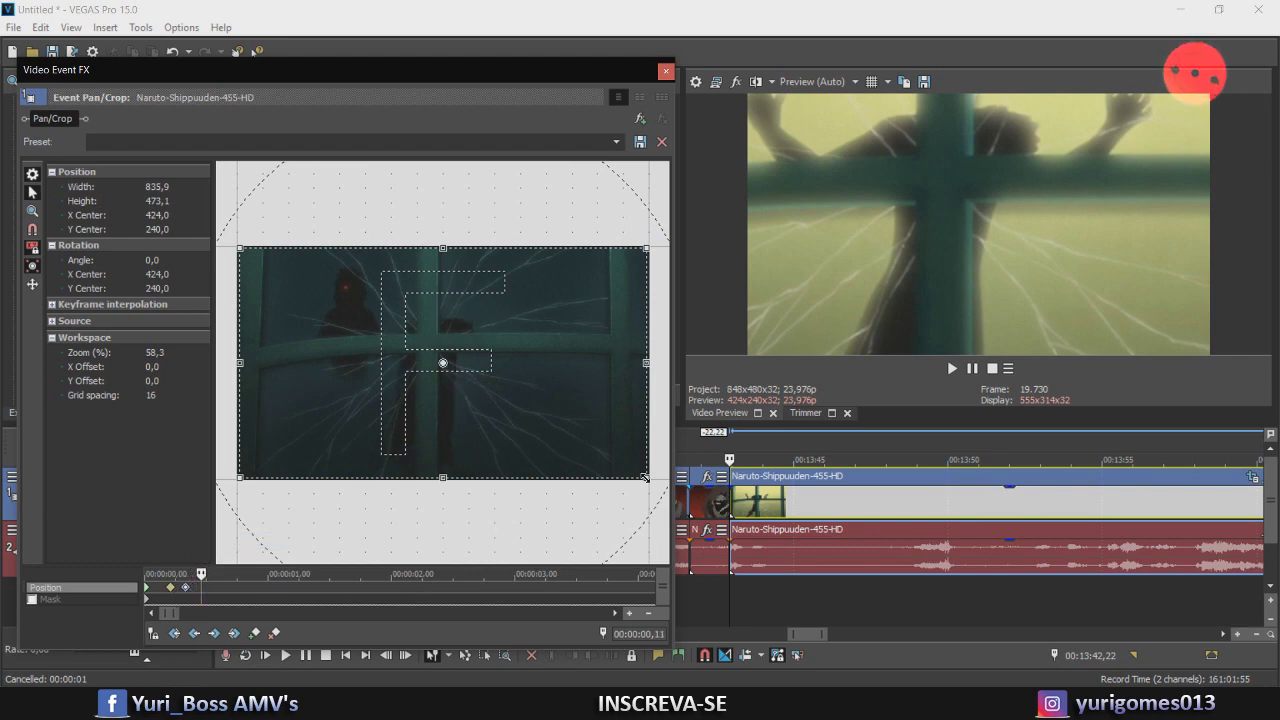
pyautogui.moveTo(645, 478); pyautogui.dragTo(643, 476)
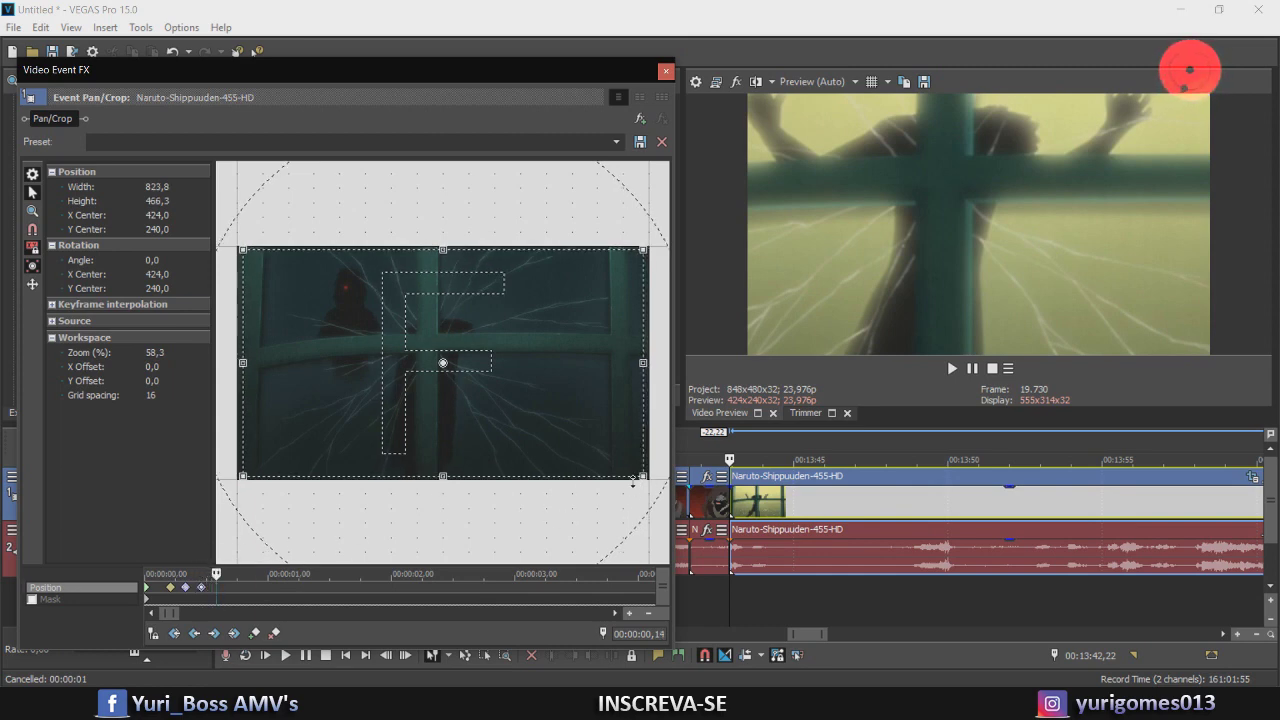
pyautogui.moveTo(643, 478); pyautogui.dragTo(647, 479)
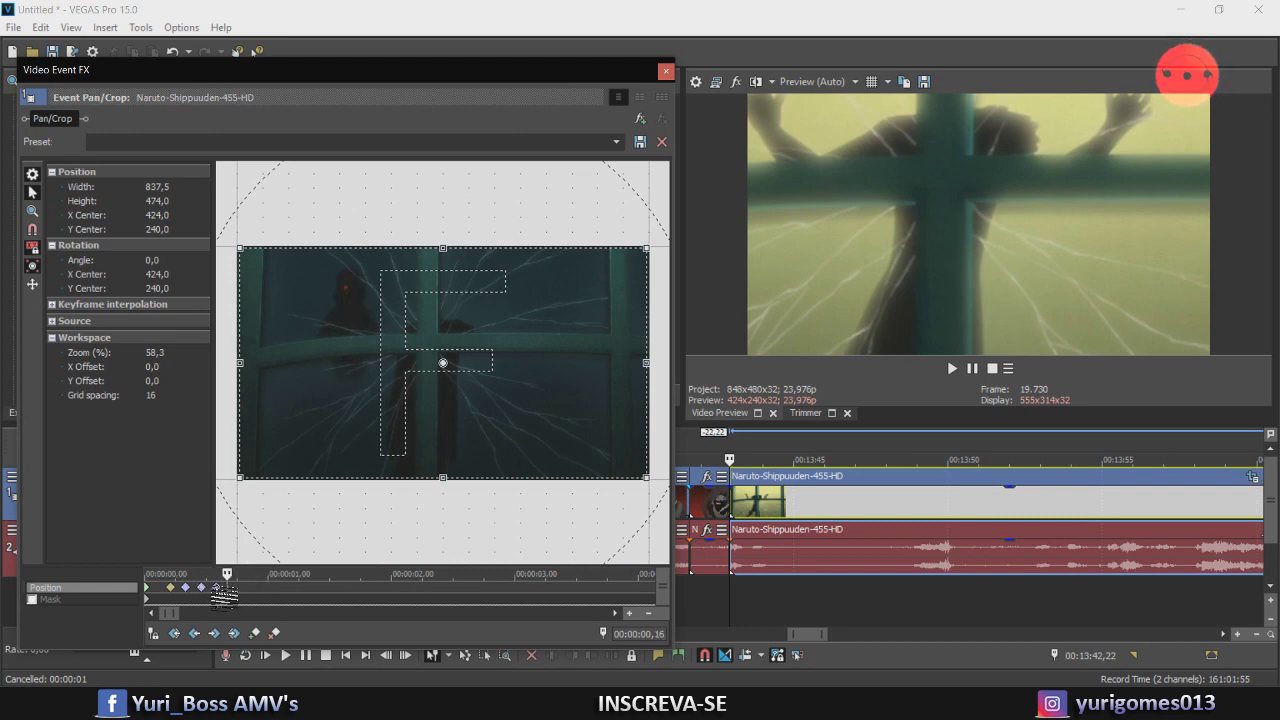
# Add a Smooth Pan/Crop keyframe at 00:00:00,20 that restores the full 848 × 480 frame, and close the event's effect window
pyautogui.press('Right')
pyautogui.rightClick(598, 414)
pyautogui.click(623, 429)
pyautogui.rightClick(249, 590)
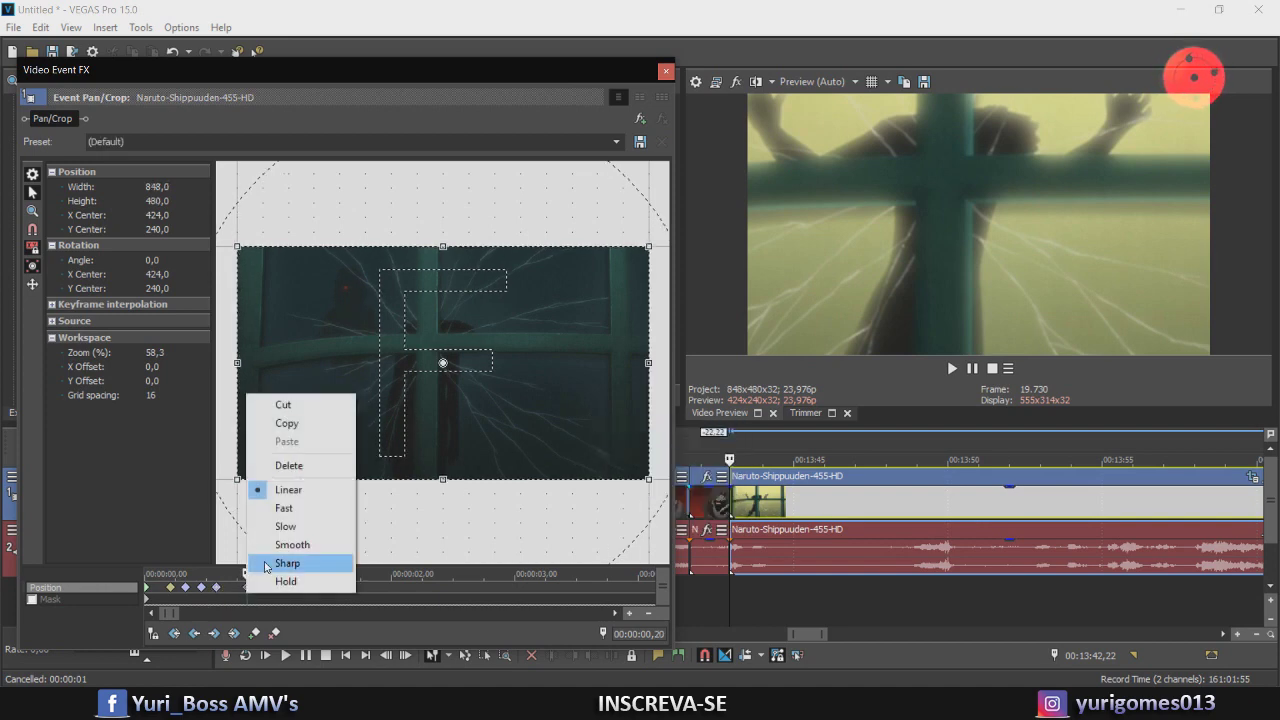
pyautogui.click(292, 543)
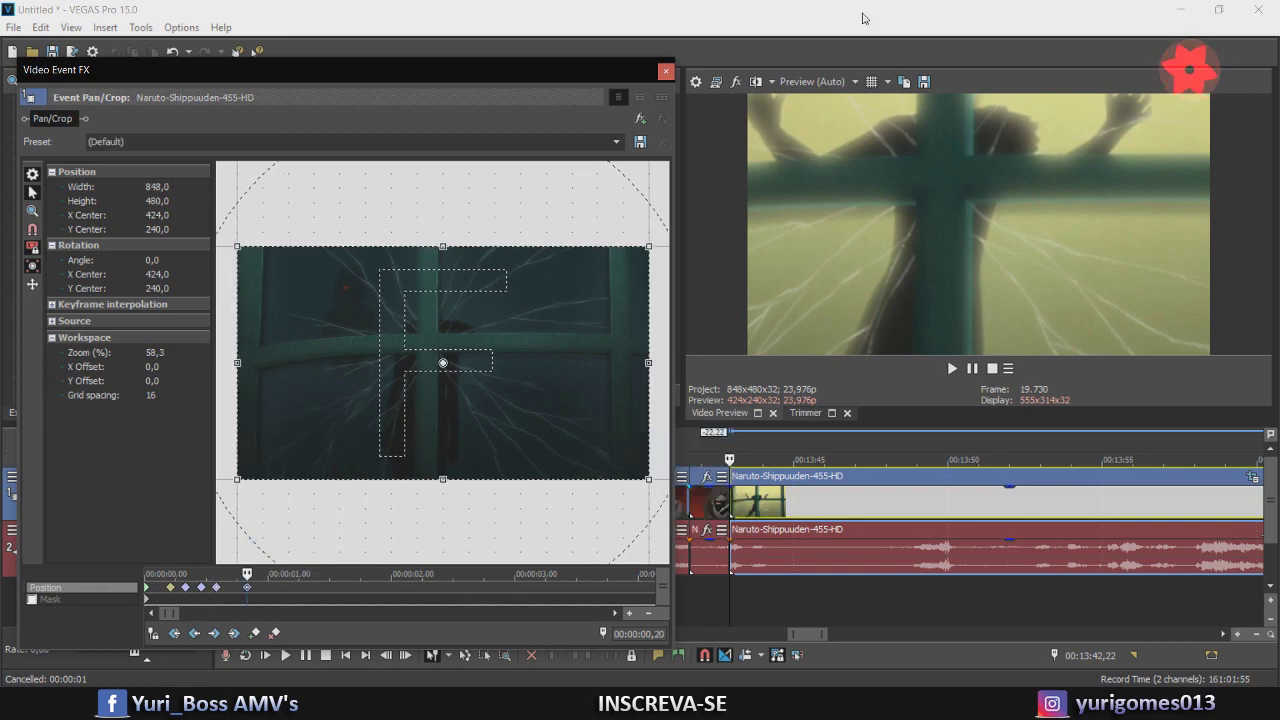
pyautogui.click(665, 72)
# Play the transition from 00:13:42,04 in the short event before the cut
pyautogui.click(707, 510)
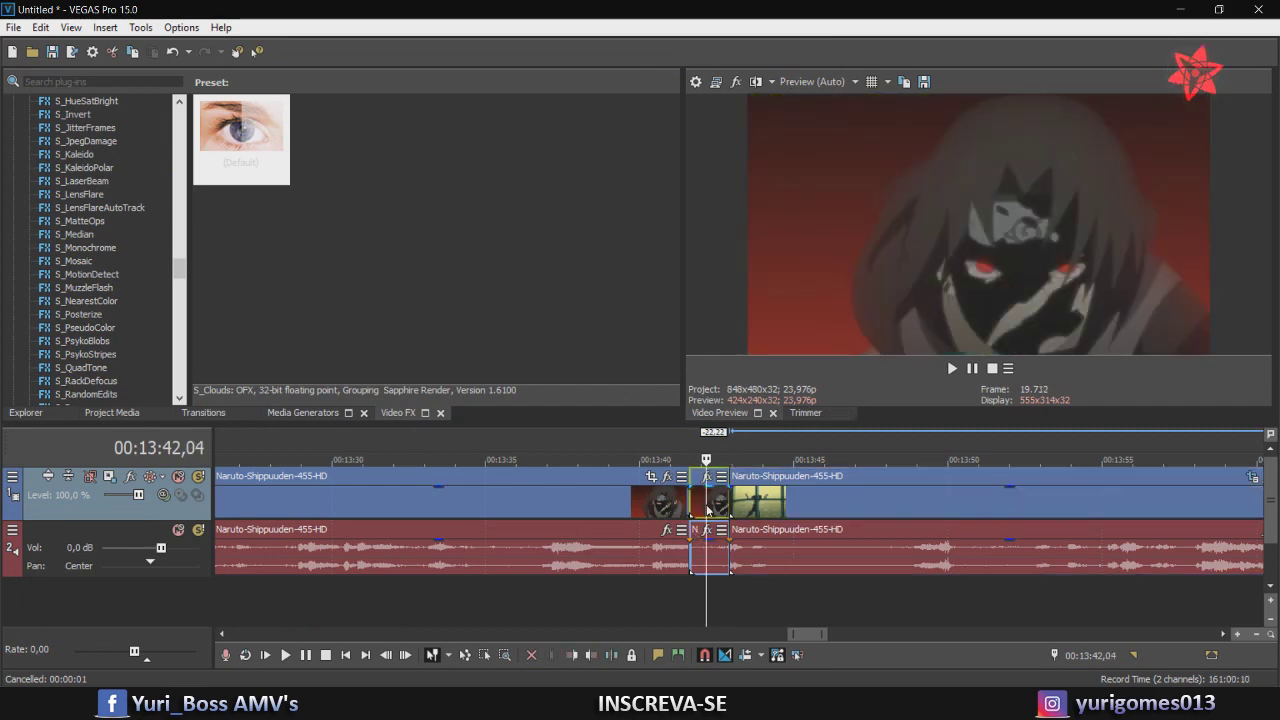
pyautogui.press('space')
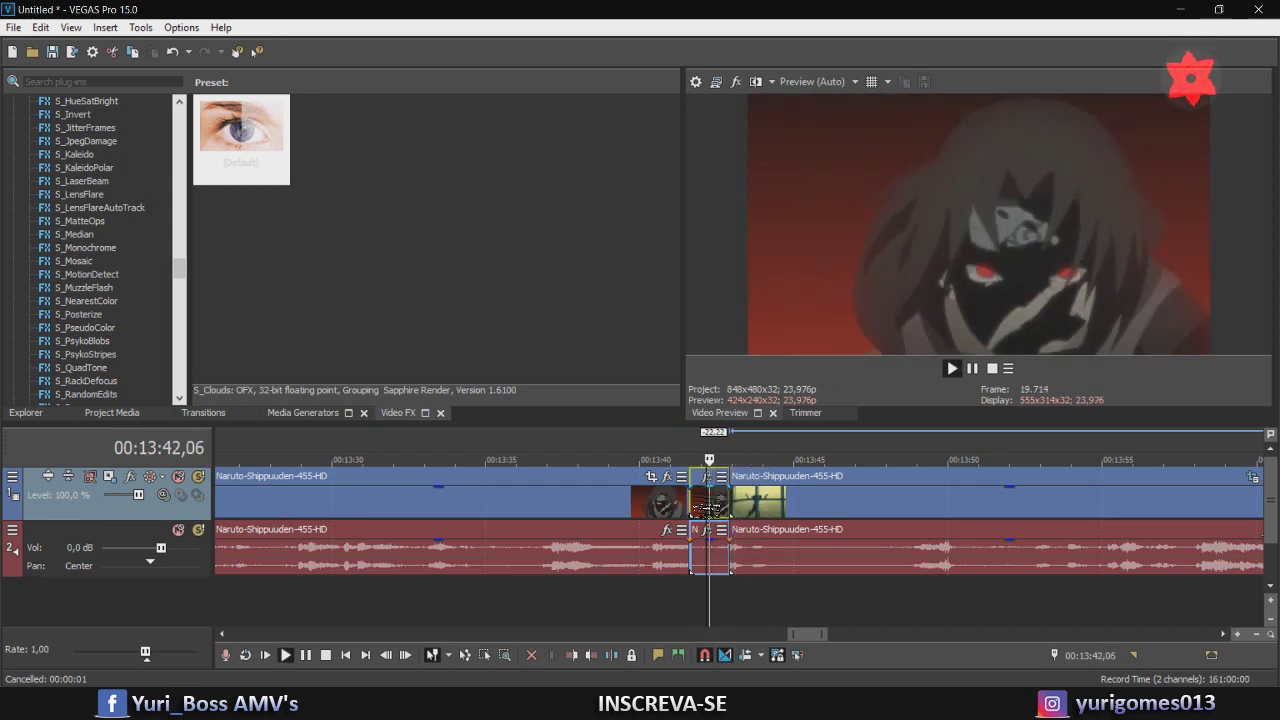
pyautogui.press('space')
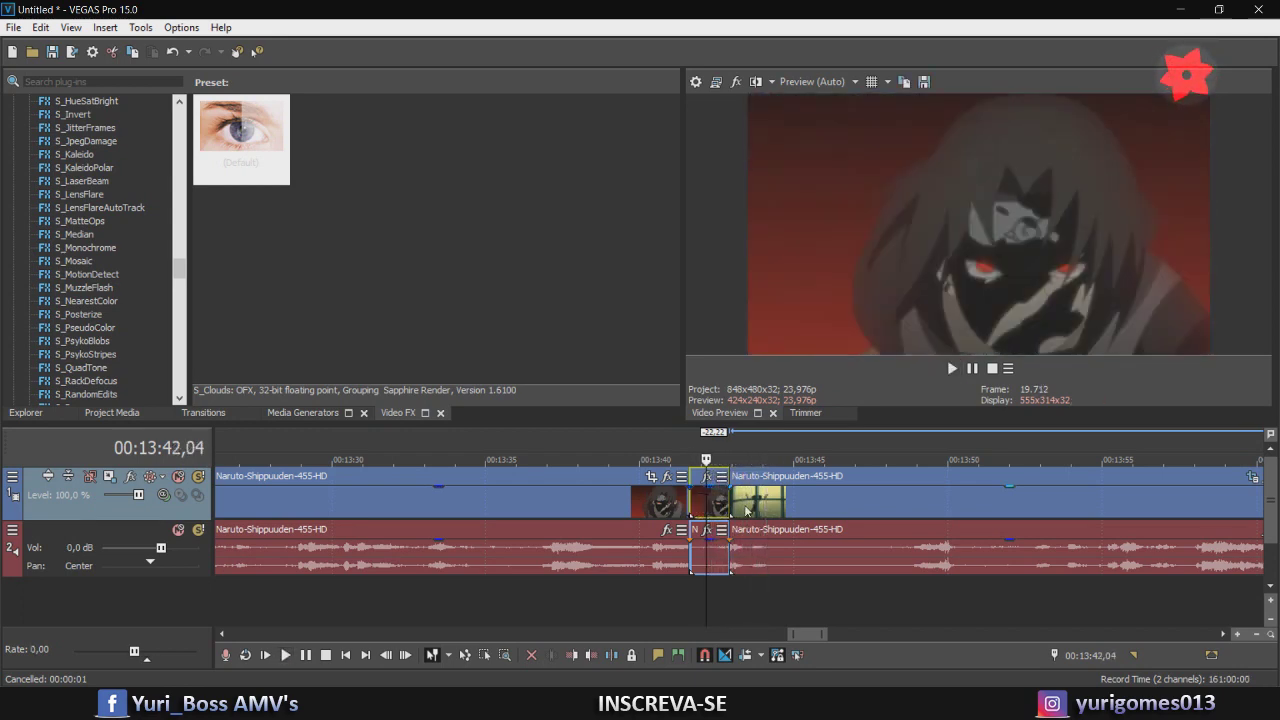
# Place the playhead at 00:13:42,21, one frame before the cut, and set the preview quality to Best (Full)
pyautogui.click(733, 494)
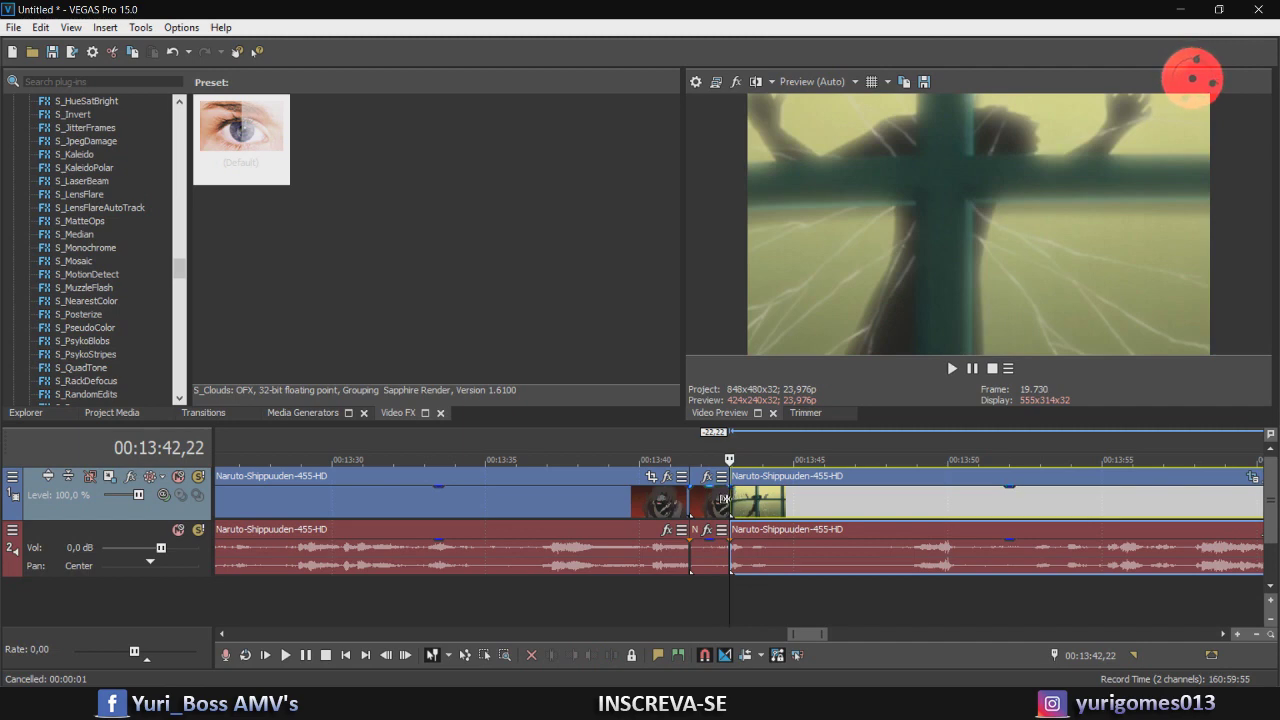
pyautogui.press('Left')
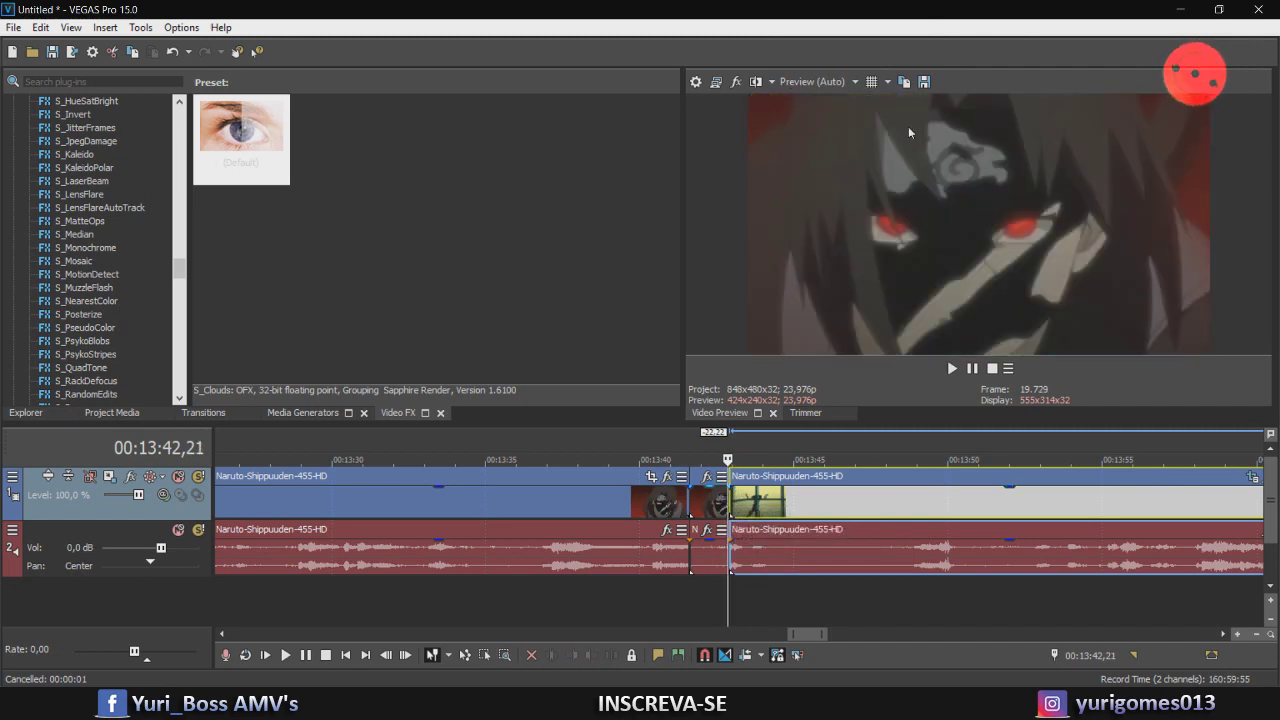
pyautogui.click(850, 81)
pyautogui.moveTo(843, 155)
pyautogui.click(890, 171)
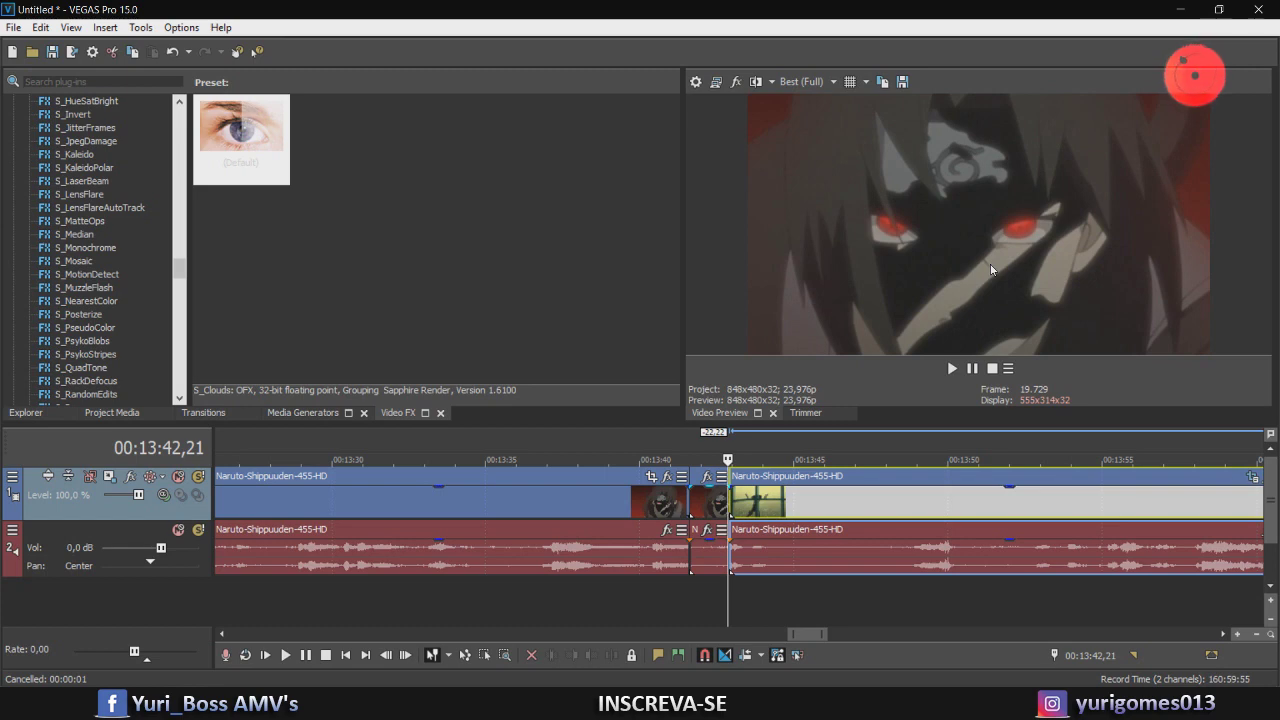
# Apply the Soften preset of Gaussian Blur to the short event before the cut
pyautogui.moveTo(180, 270); pyautogui.dragTo(179, 128)
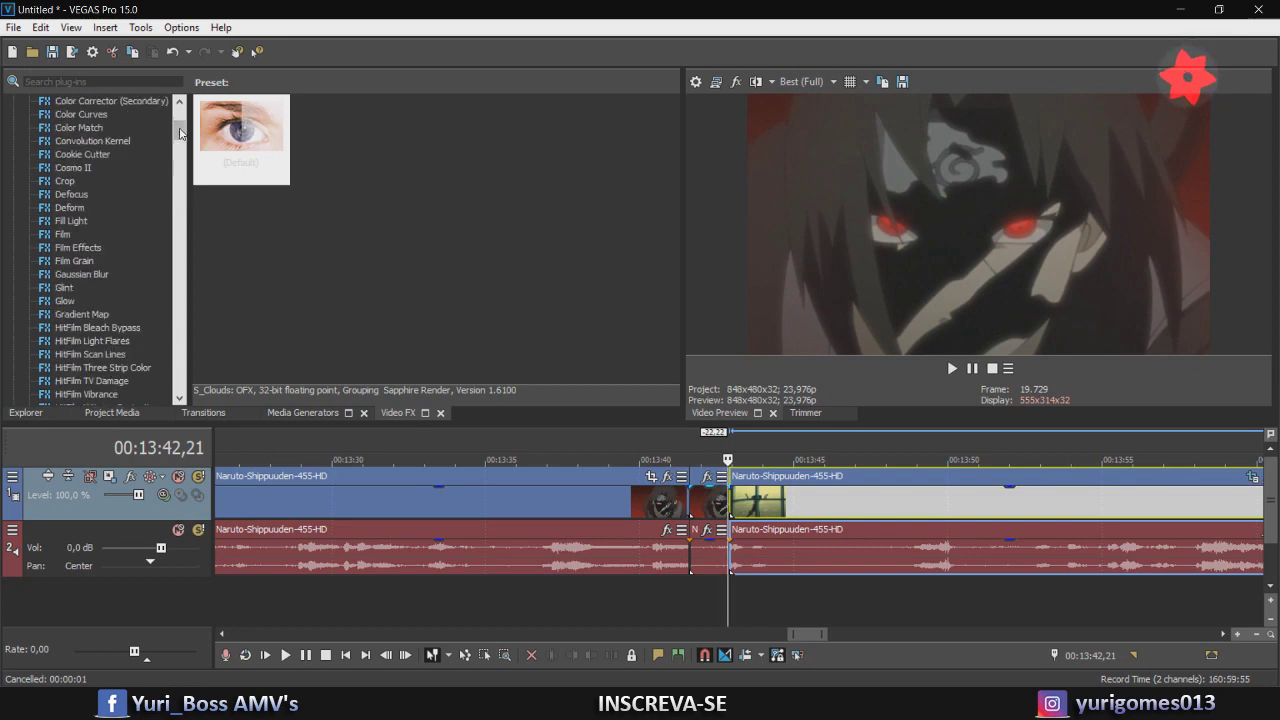
pyautogui.click(96, 273)
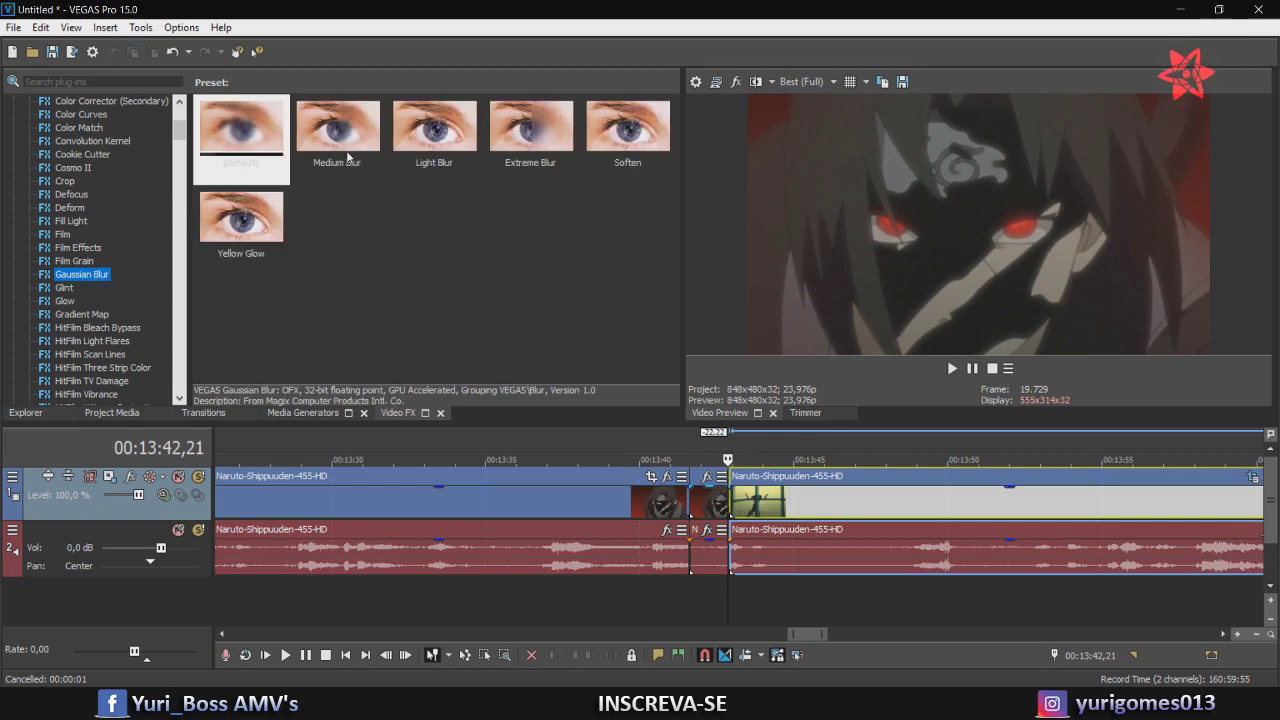
pyautogui.click(645, 138)
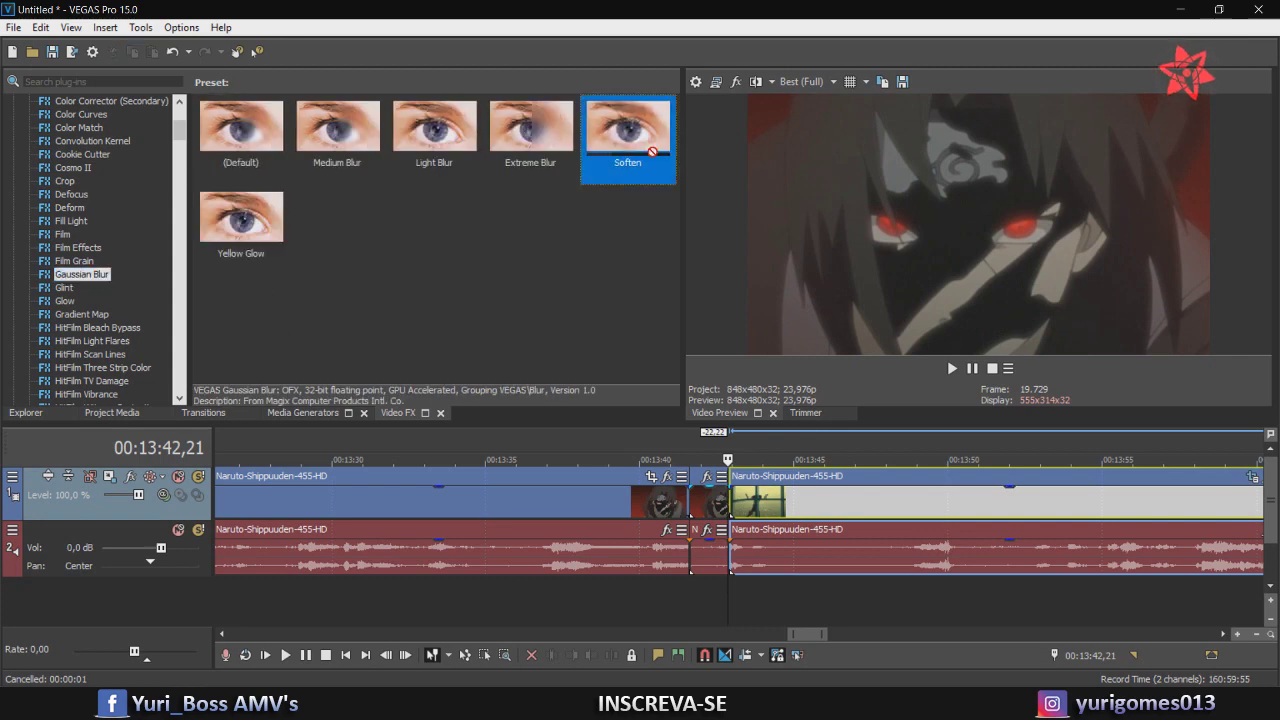
pyautogui.moveTo(677, 449); pyautogui.dragTo(702, 498)
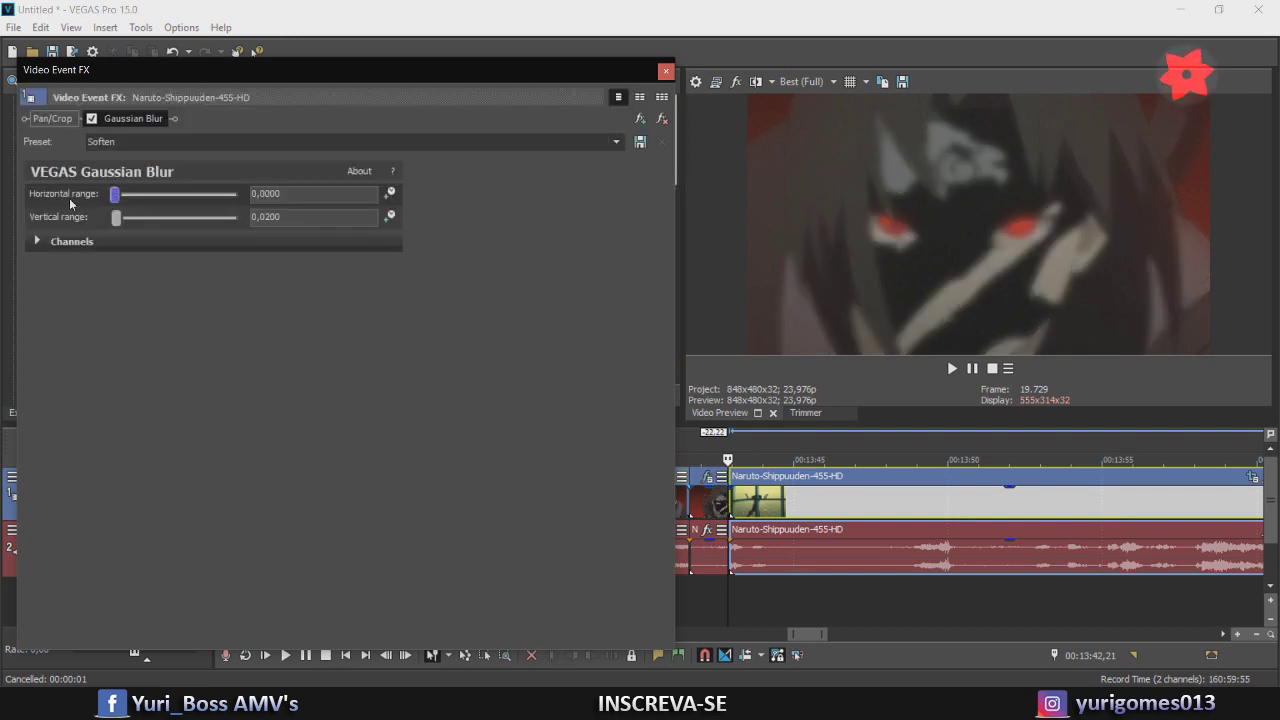
# Set the blur's vertical range to 0, enable animation for both the horizontal and vertical ranges, and collapse their keyframe lanes
pyautogui.moveTo(116, 218); pyautogui.dragTo(51, 220)
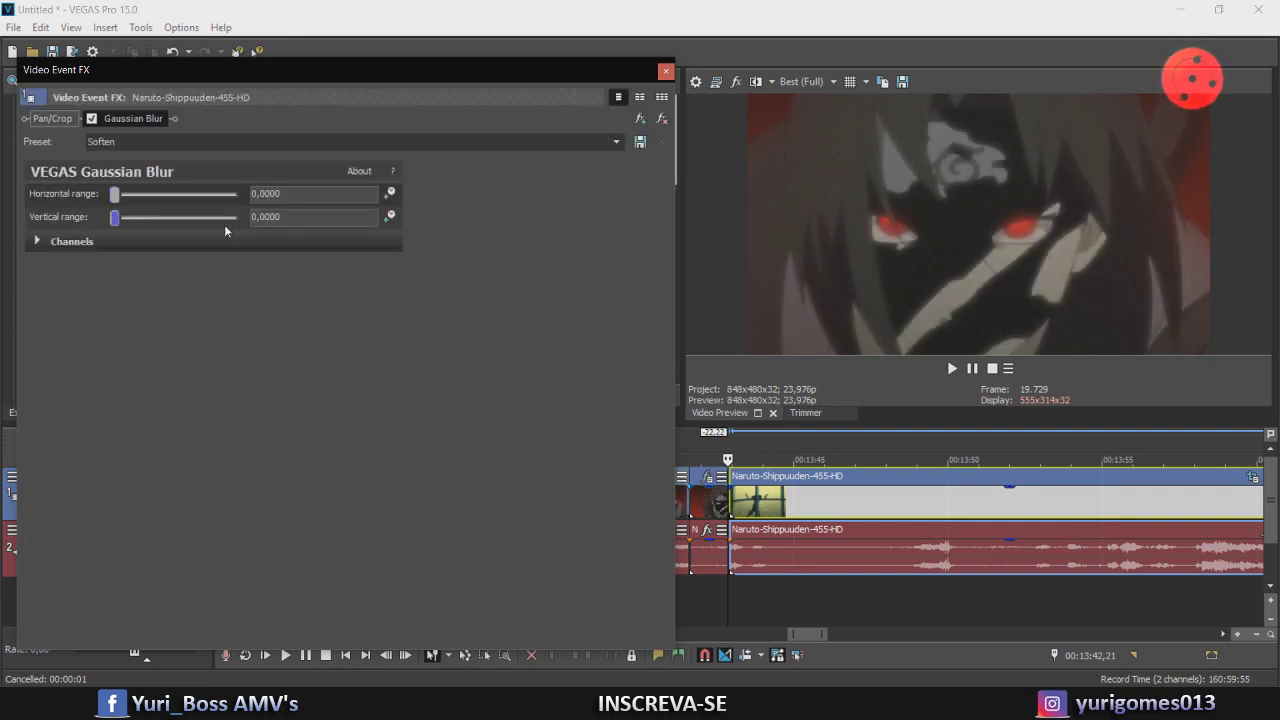
pyautogui.click(390, 192)
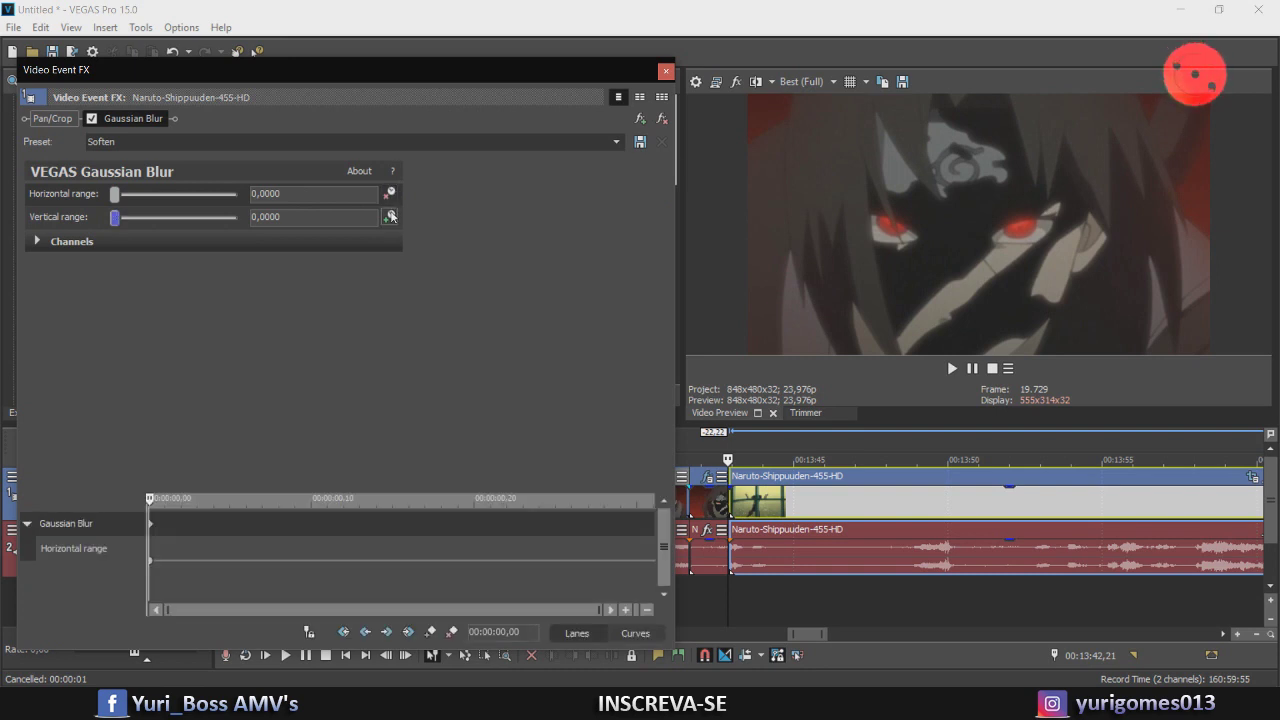
pyautogui.click(27, 524)
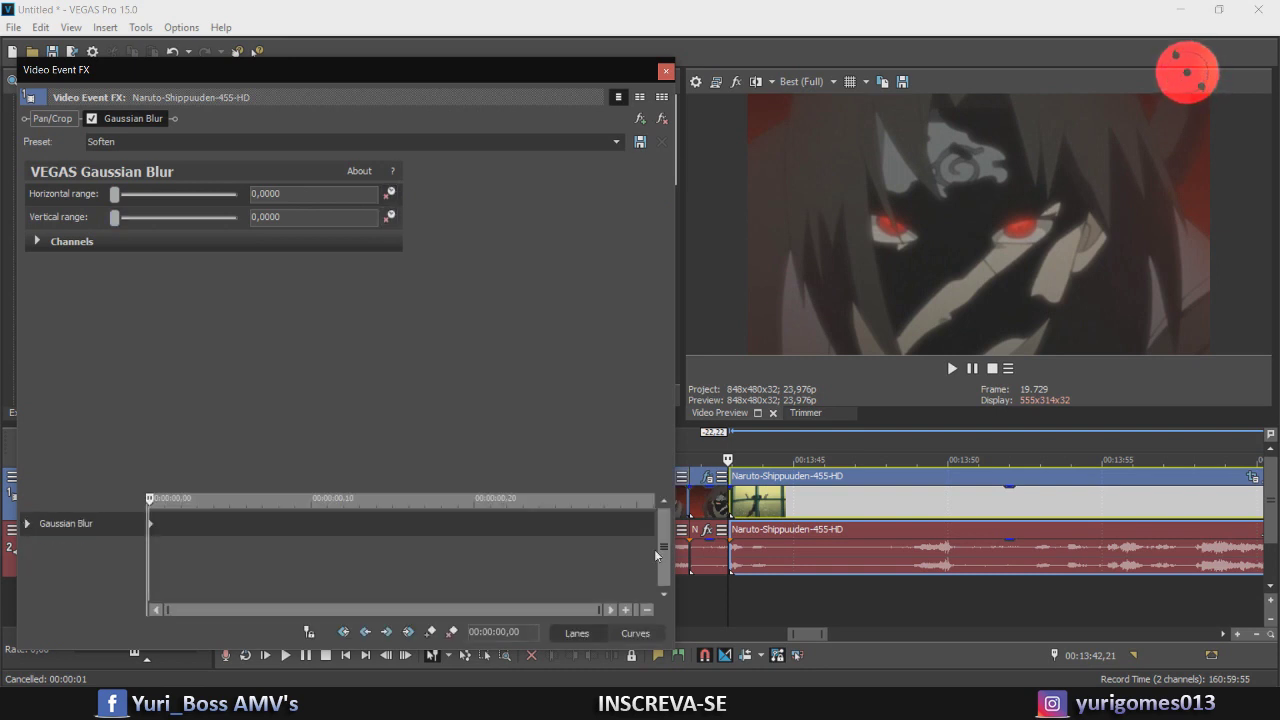
# Sync the effect's cursor with the timeline and add a Gaussian Blur keyframe at 00:00:01,00
pyautogui.click(652, 527)
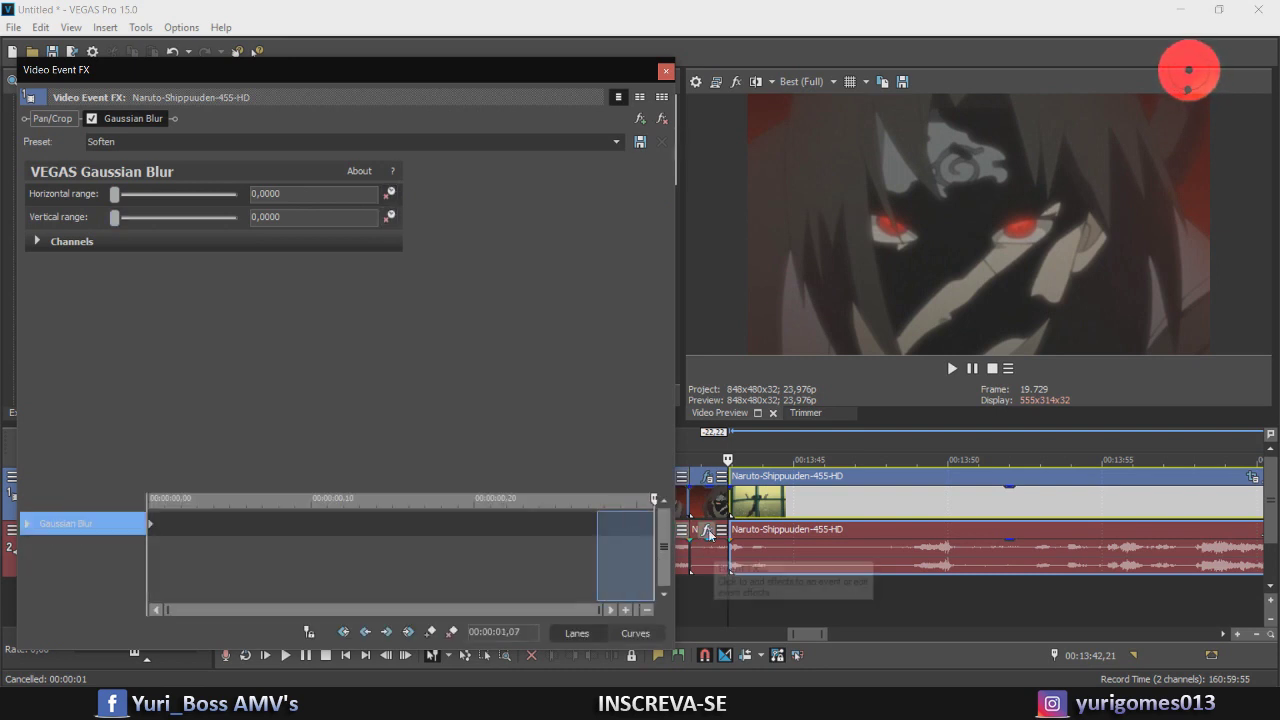
pyautogui.click(309, 632)
pyautogui.click(572, 538)
pyautogui.moveTo(603, 537); pyautogui.dragTo(656, 540)
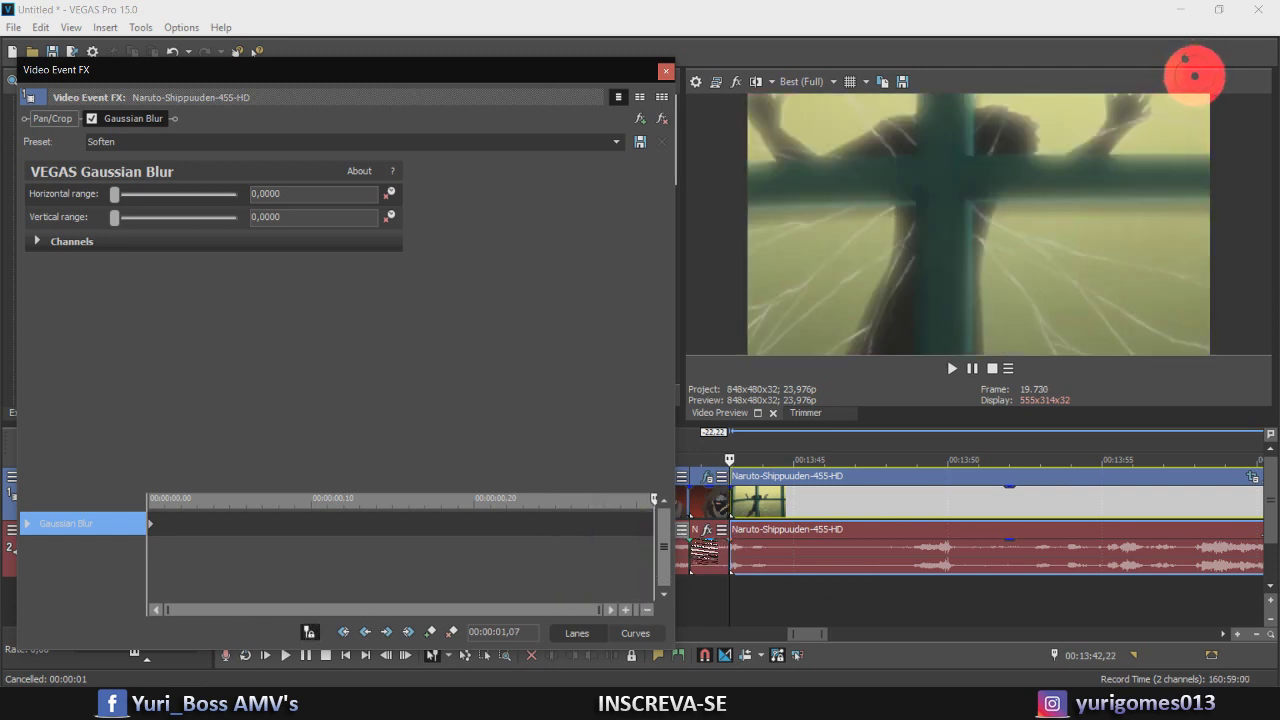
pyautogui.press('Left')
pyautogui.press('Left')
pyautogui.press('Left')
pyautogui.press('Left')
pyautogui.press('Left')
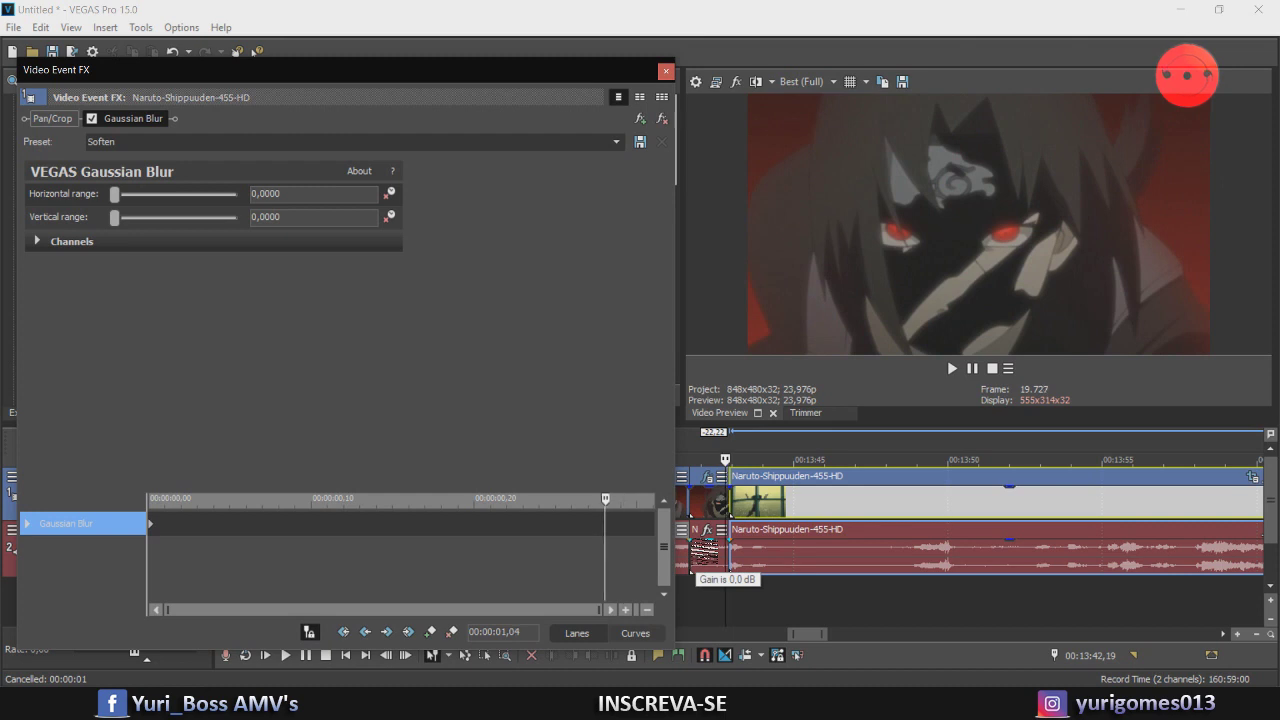
pyautogui.press('Left')
pyautogui.press('Left')
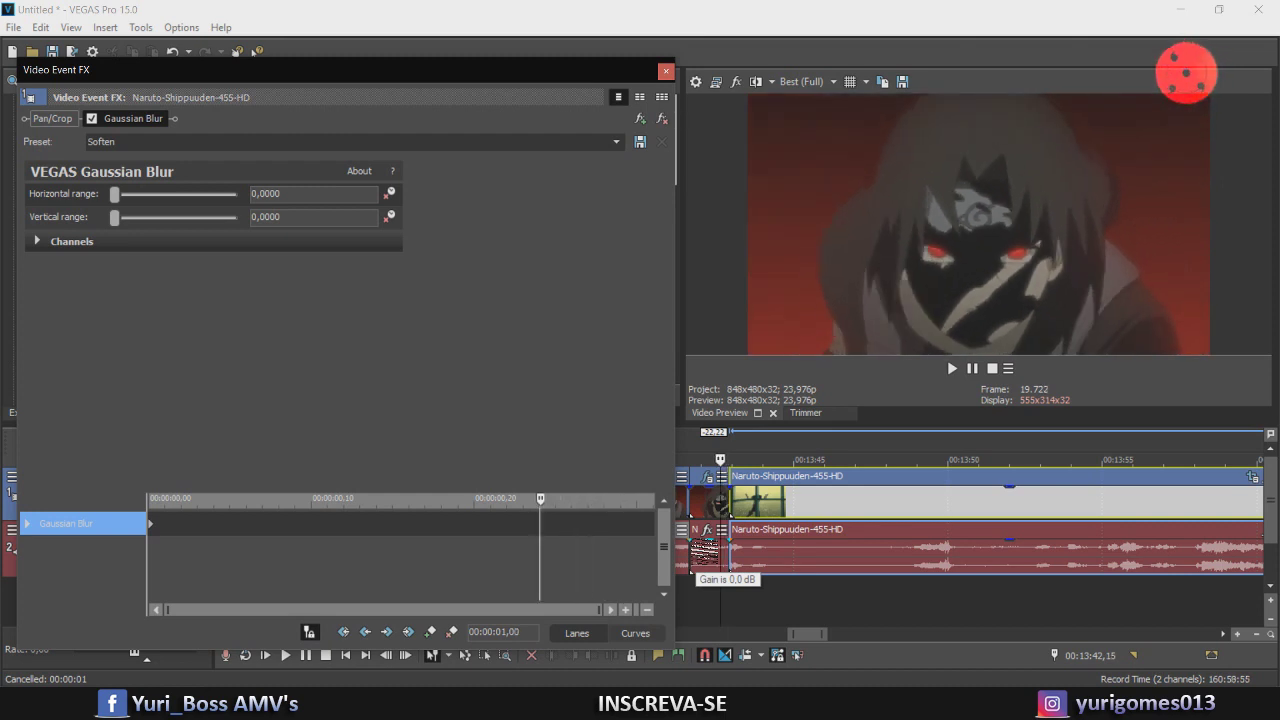
pyautogui.click(431, 632)
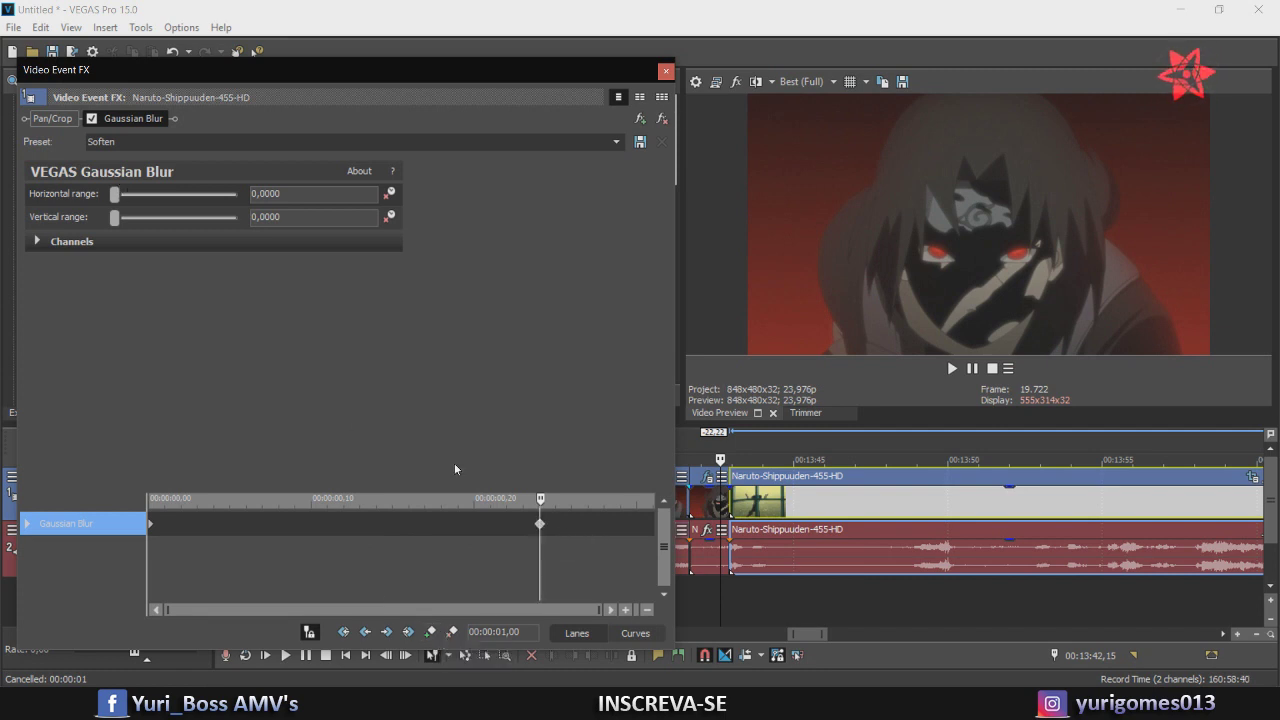
# At 00:00:01,07, set the Gaussian Blur's horizontal and vertical ranges to 0,0250
pyautogui.moveTo(649, 534); pyautogui.dragTo(706, 536)
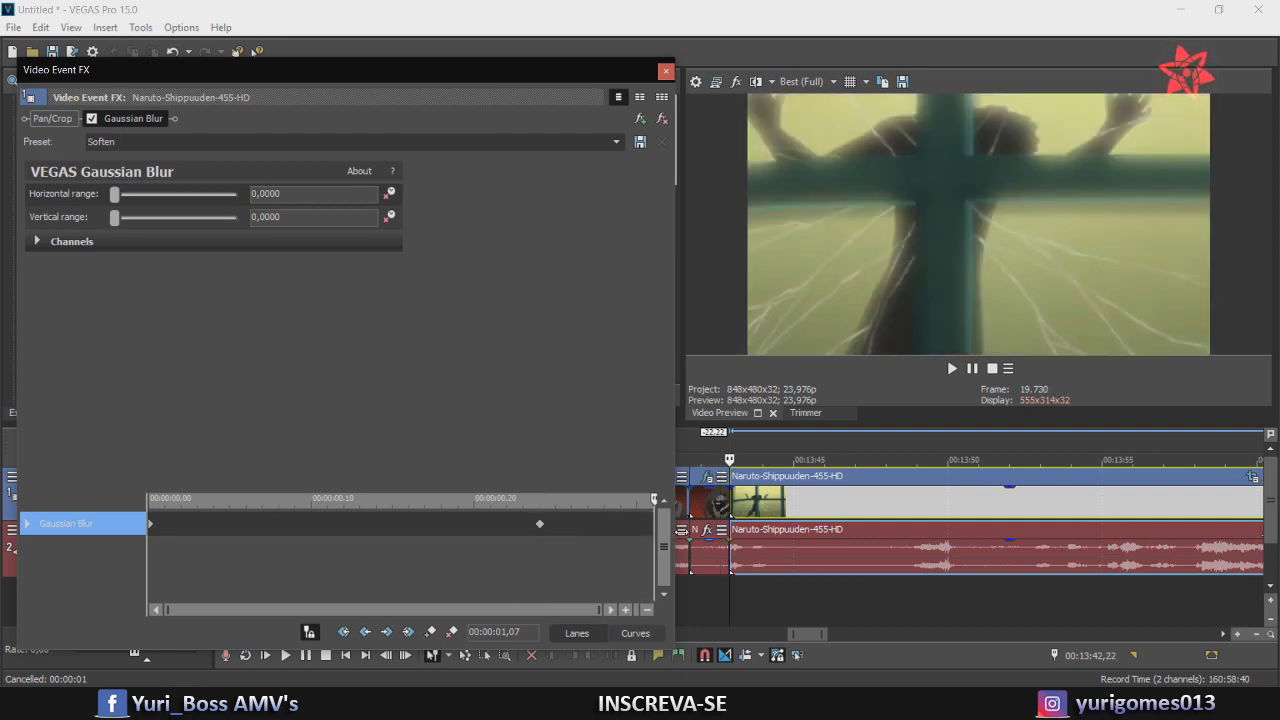
pyautogui.click(309, 194)
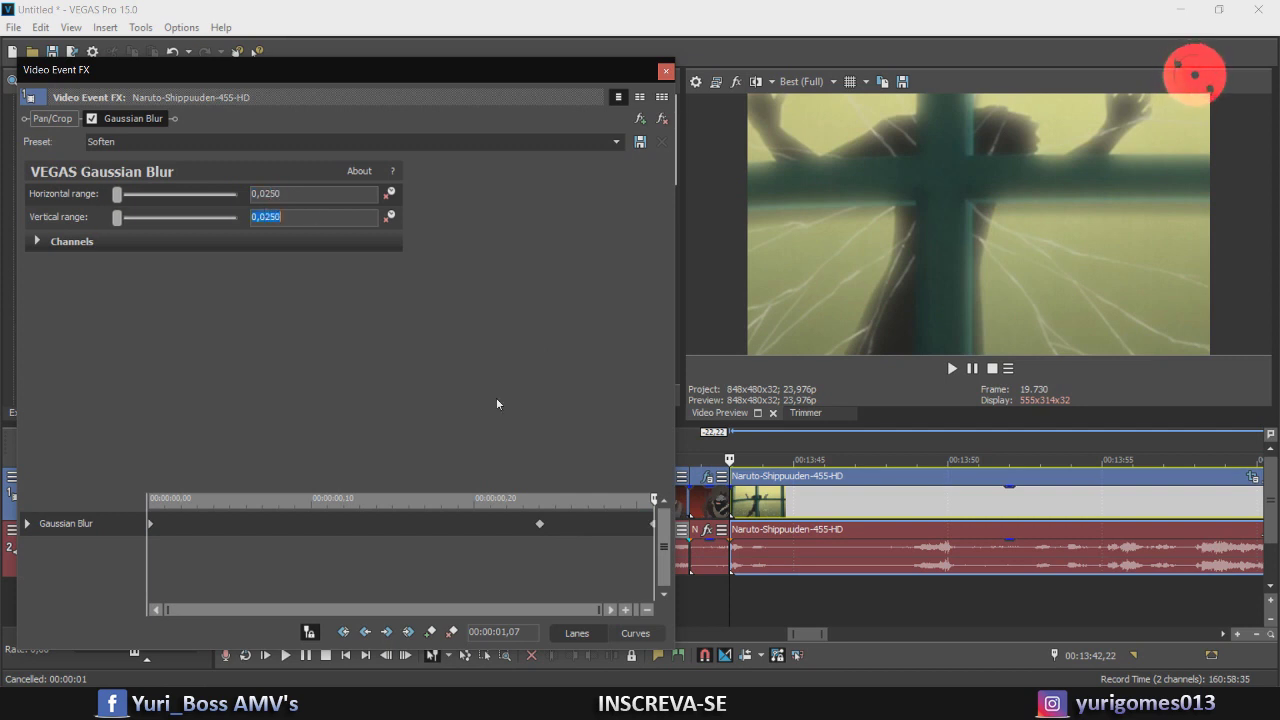
# Set the horizontal and vertical range keyframes at 00:00:01,00 to Slow Fade
pyautogui.click(27, 525)
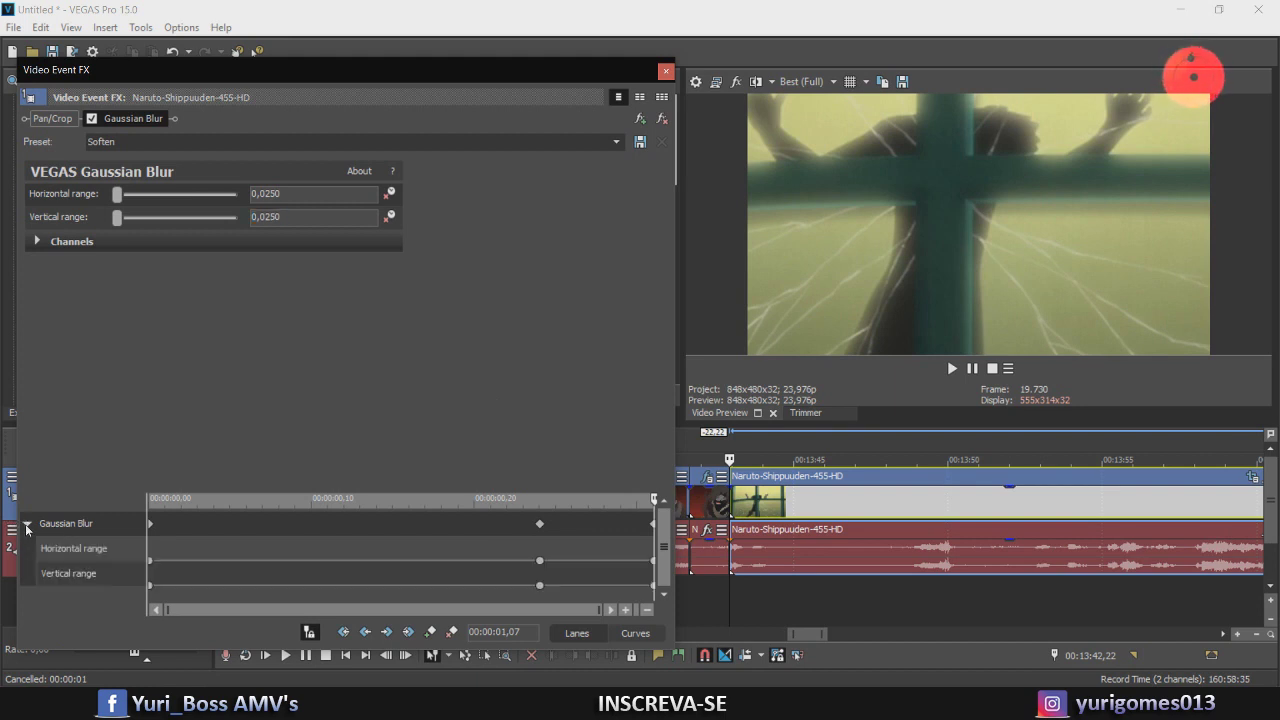
pyautogui.click(540, 562)
pyautogui.rightClick(540, 562)
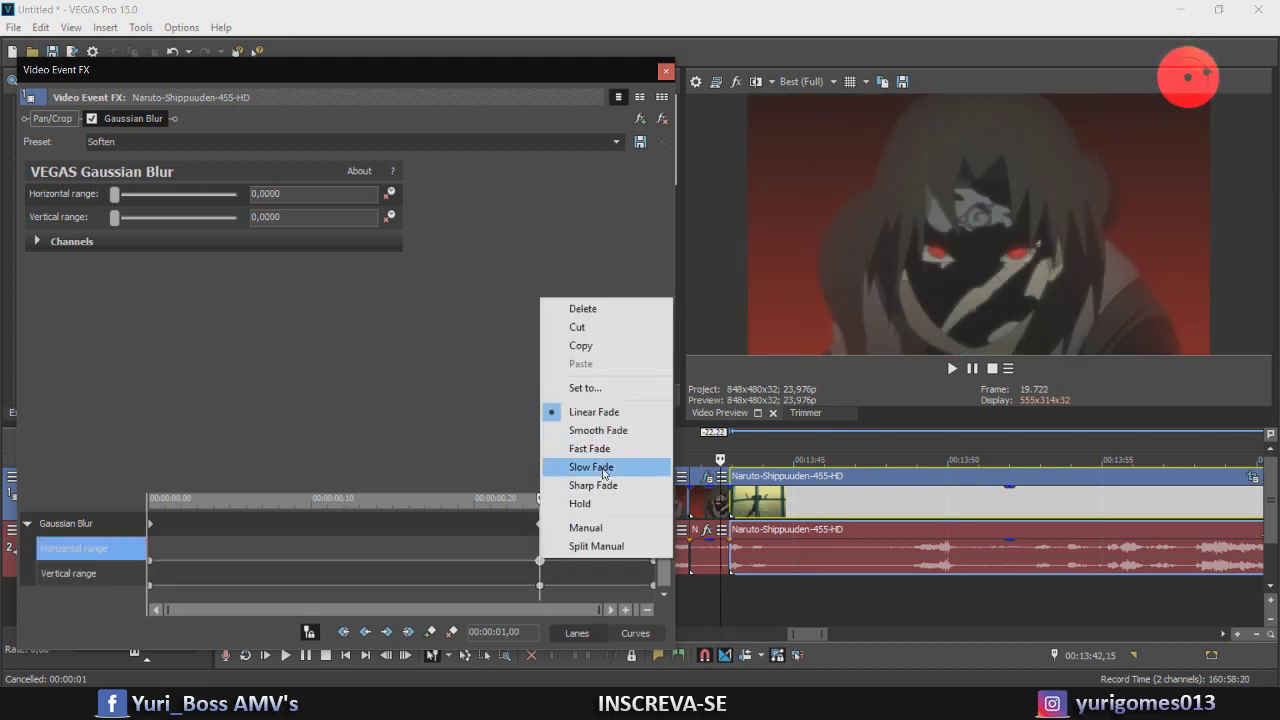
pyautogui.click(586, 467)
pyautogui.rightClick(541, 587)
pyautogui.click(586, 497)
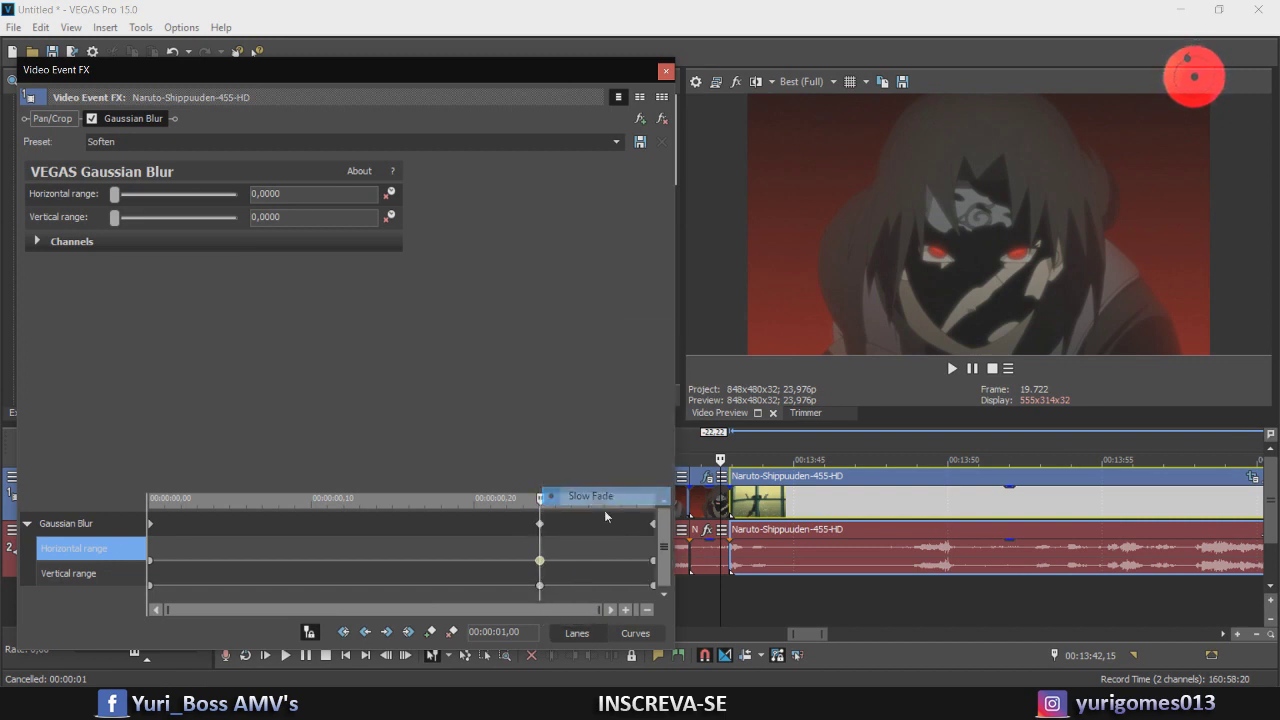
pyautogui.click(540, 586)
pyautogui.rightClick(540, 586)
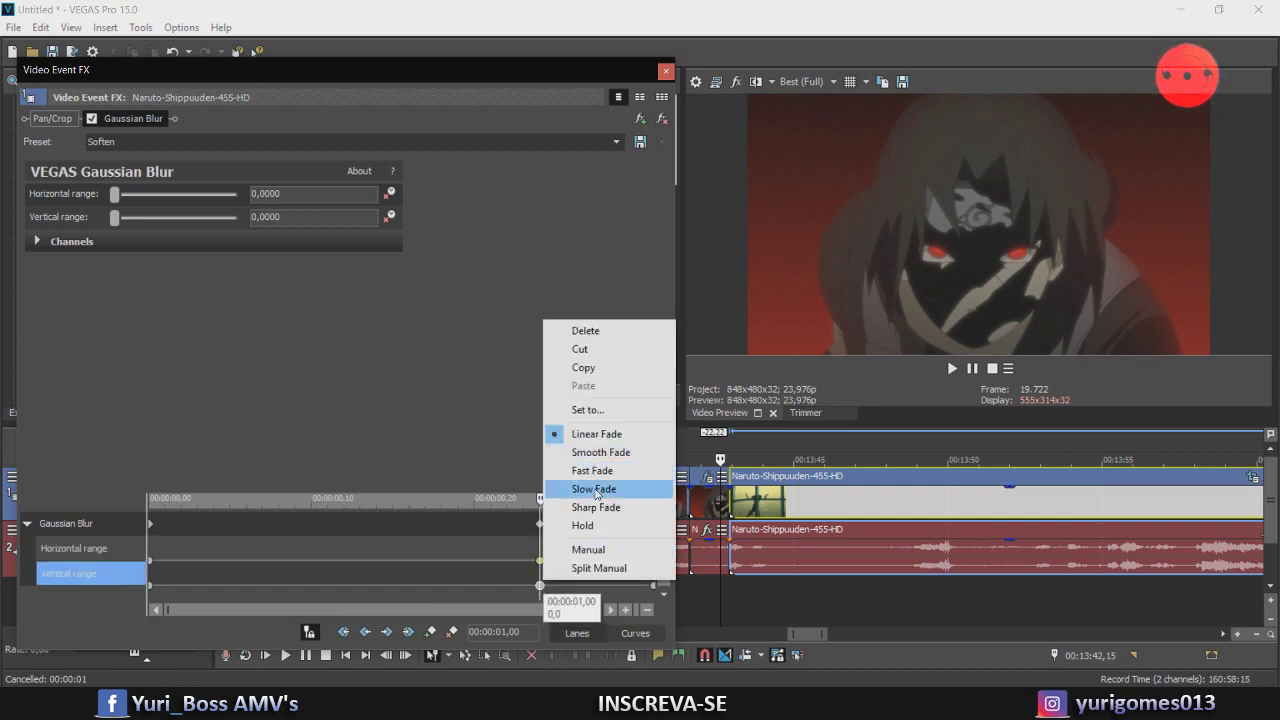
pyautogui.click(586, 489)
# Change the fade type of the horizontal and vertical range keyframes at 00:00:01,07
pyautogui.click(653, 560)
pyautogui.rightClick(653, 558)
pyautogui.click(701, 448)
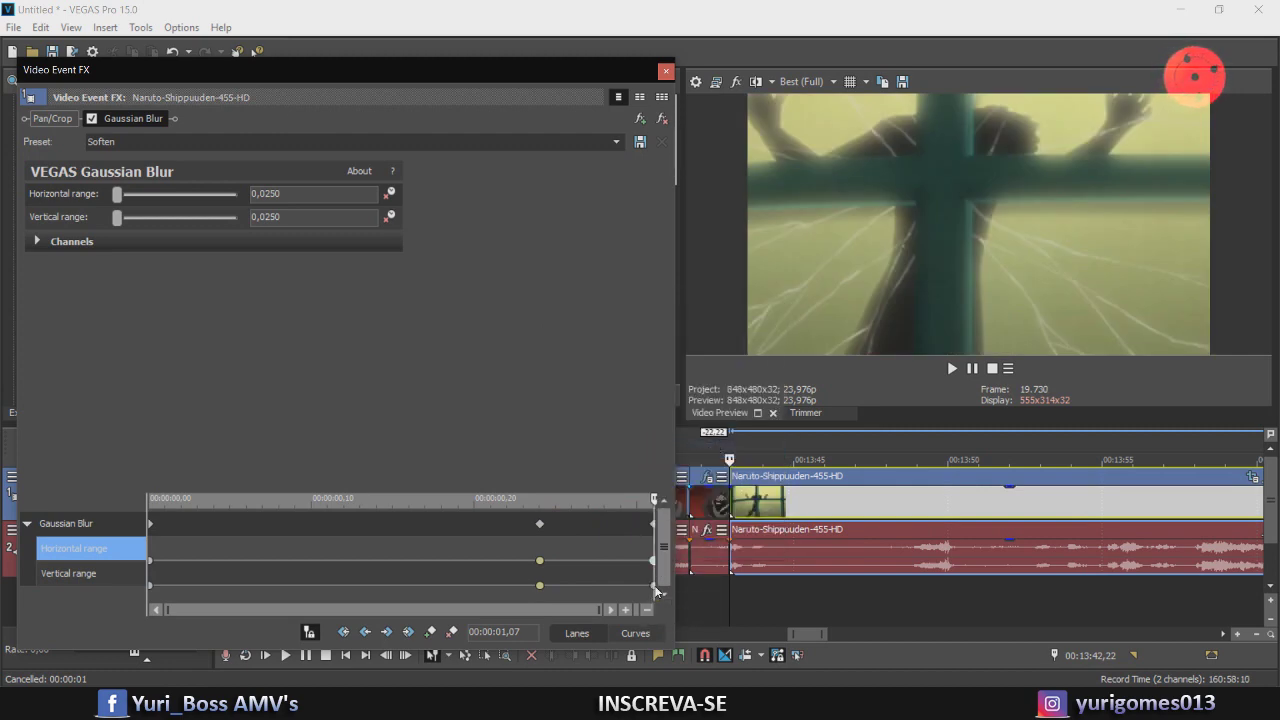
pyautogui.click(653, 586)
pyautogui.rightClick(653, 586)
pyautogui.click(690, 476)
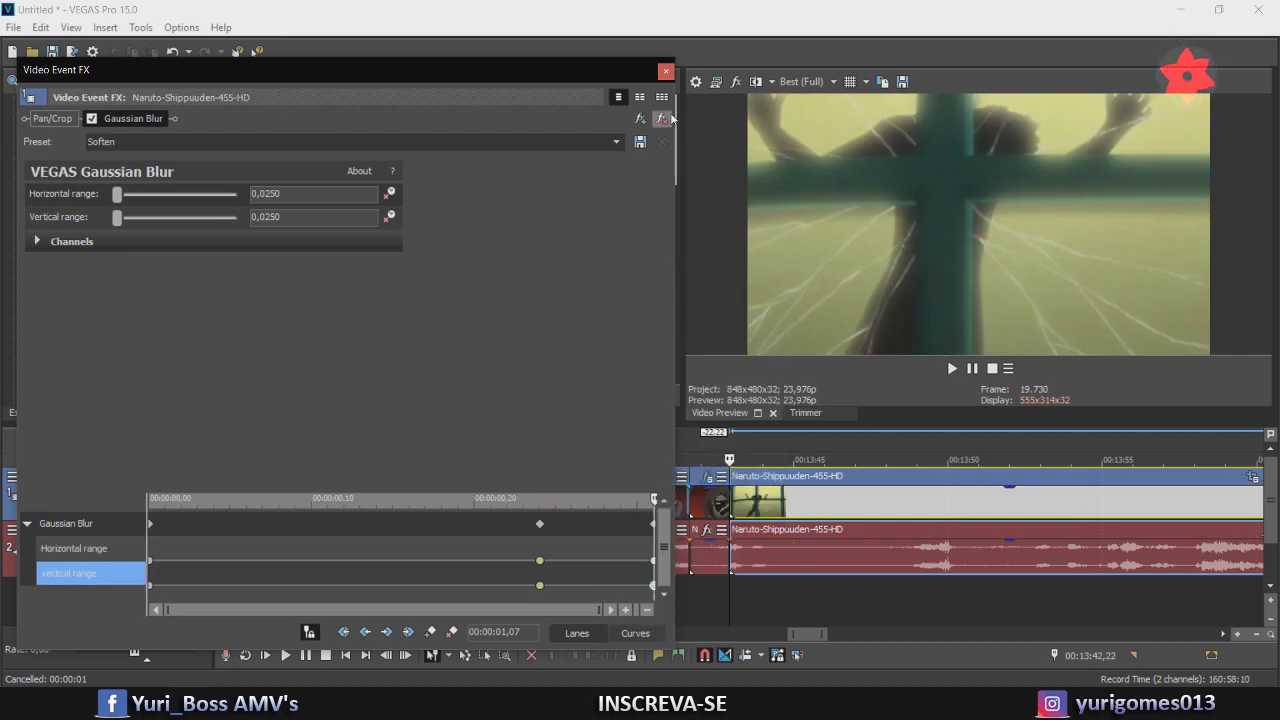
# Apply the Gaussian Blur Soften preset to the second clip and enable animation of its horizontal and vertical ranges
pyautogui.click(667, 74)
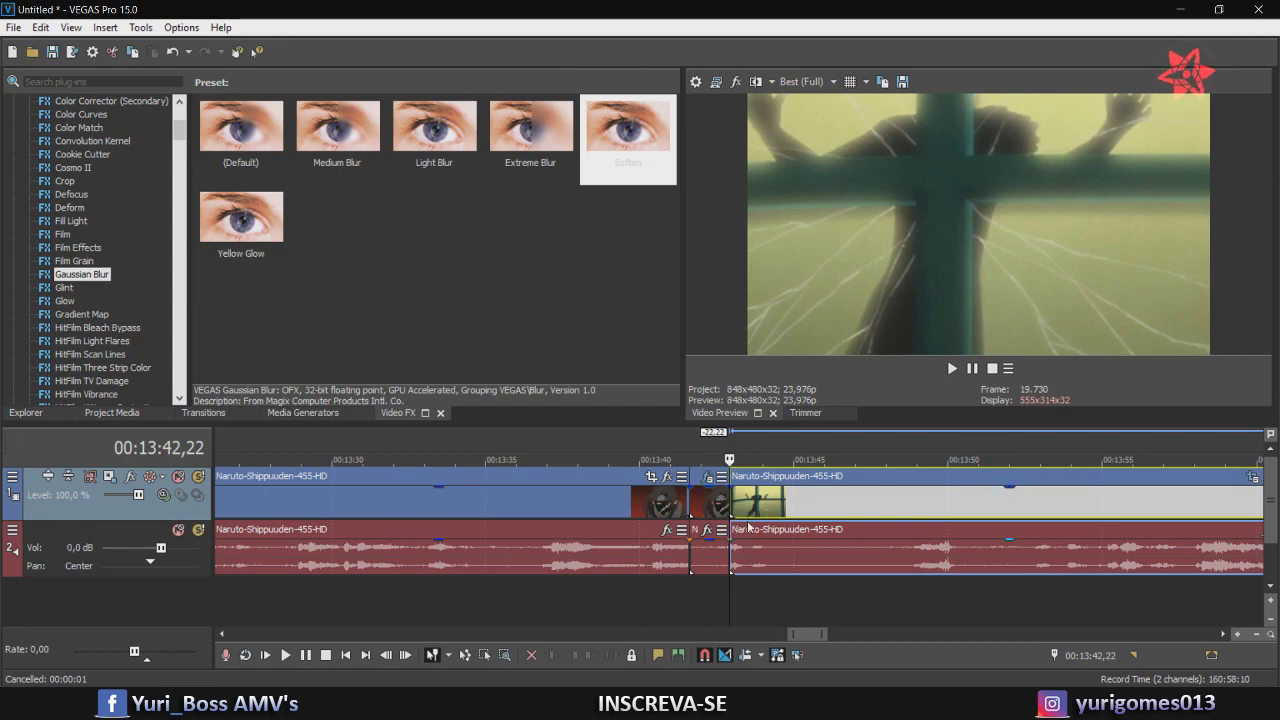
pyautogui.moveTo(636, 139); pyautogui.dragTo(760, 503)
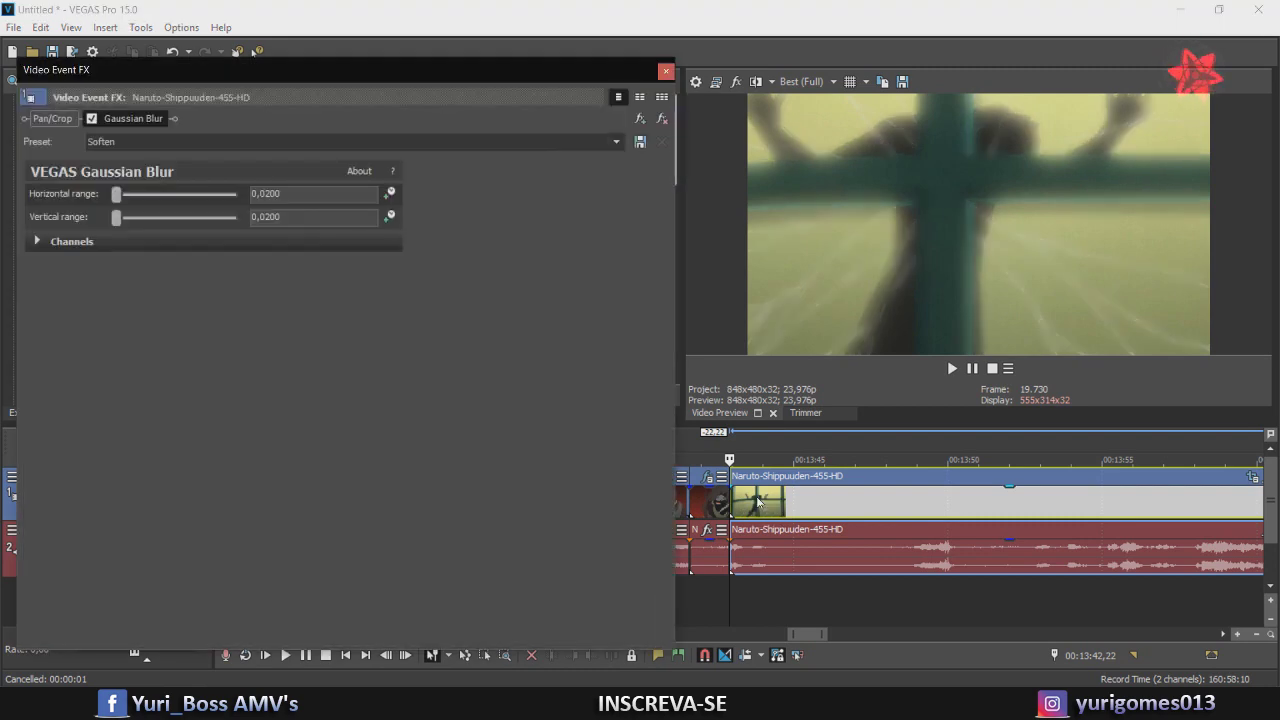
pyautogui.click(397, 192)
pyautogui.click(396, 219)
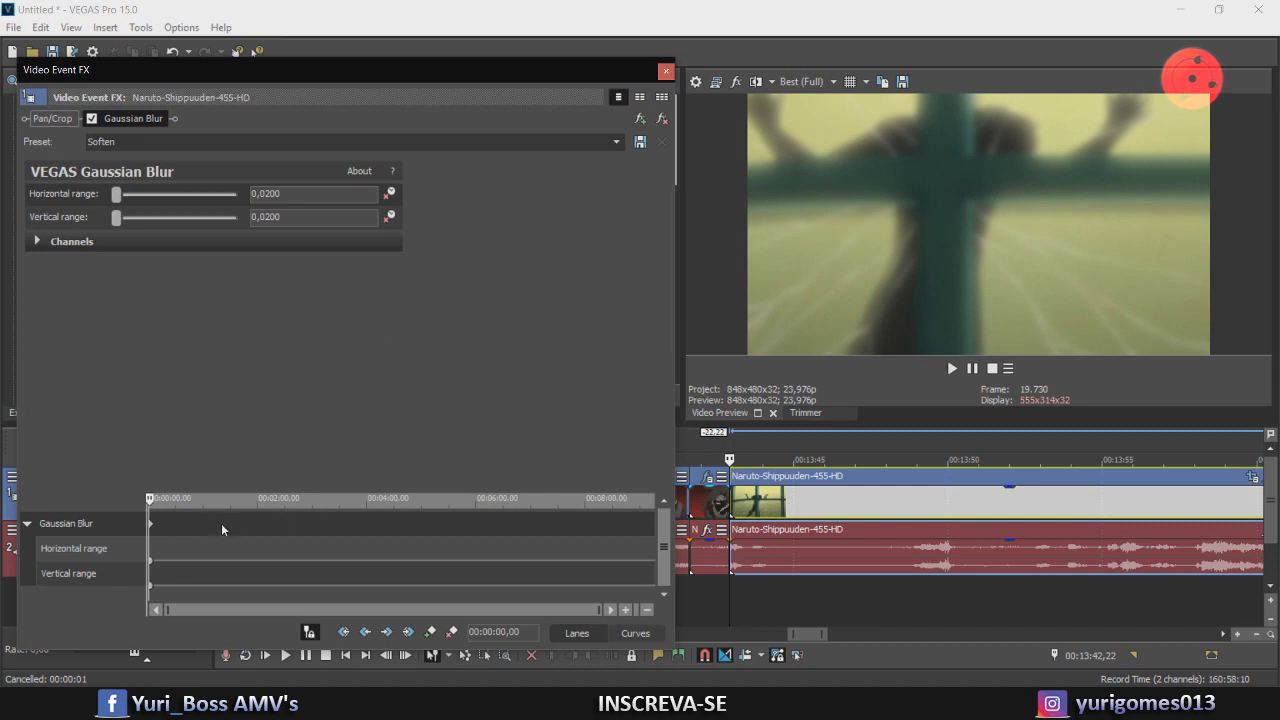
# Place the cursor on the second clip's Pan/Crop position keyframe at 00:00:00,11
pyautogui.click(52, 118)
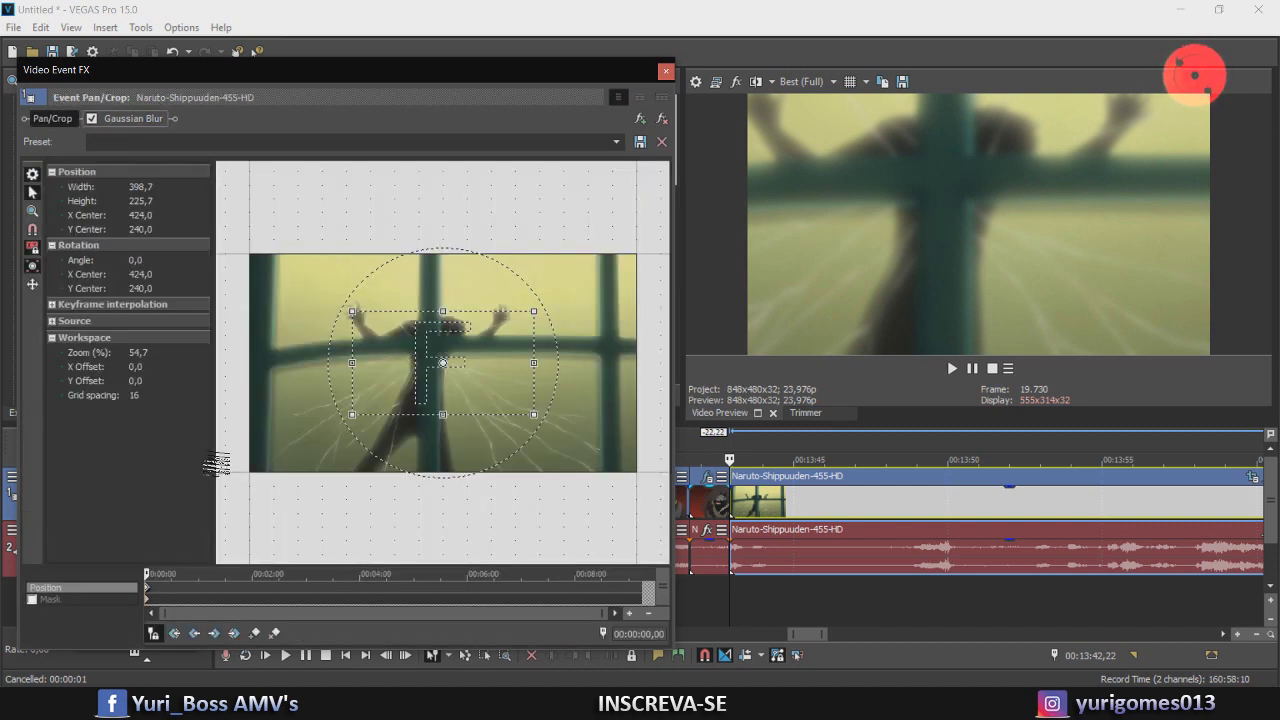
pyautogui.scroll(5, 155, 597)
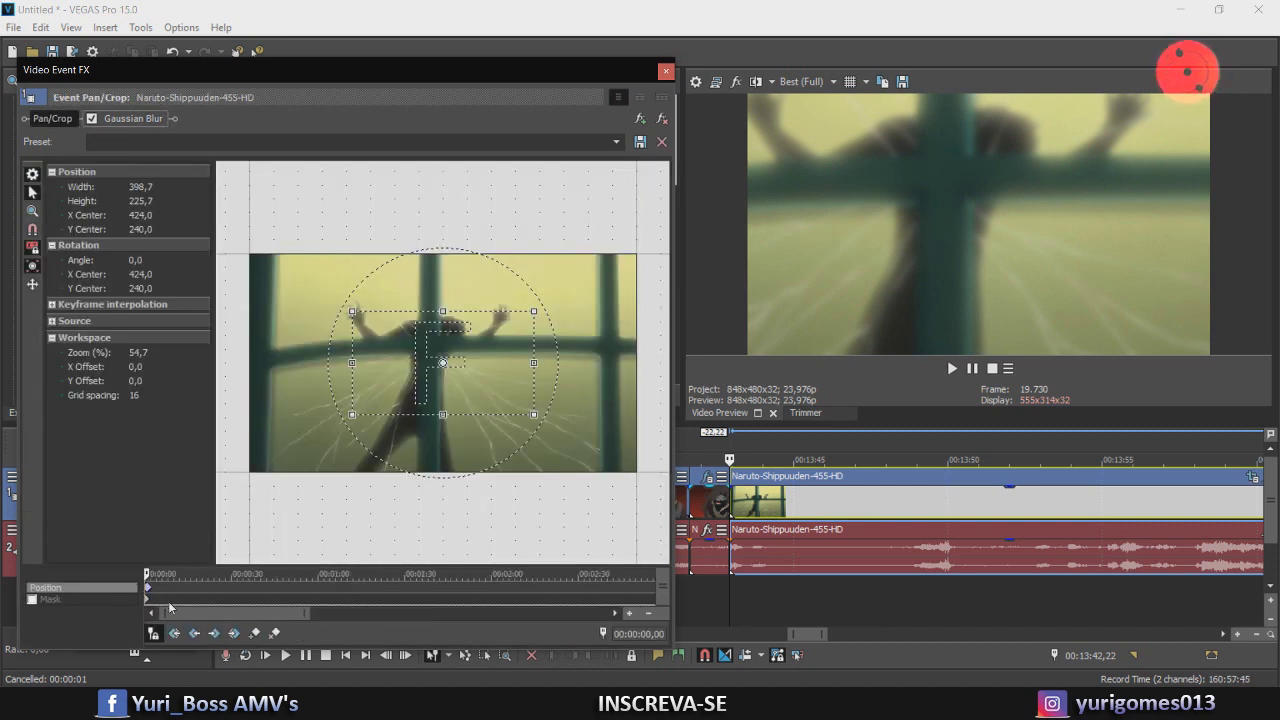
pyautogui.scroll(5, 170, 607)
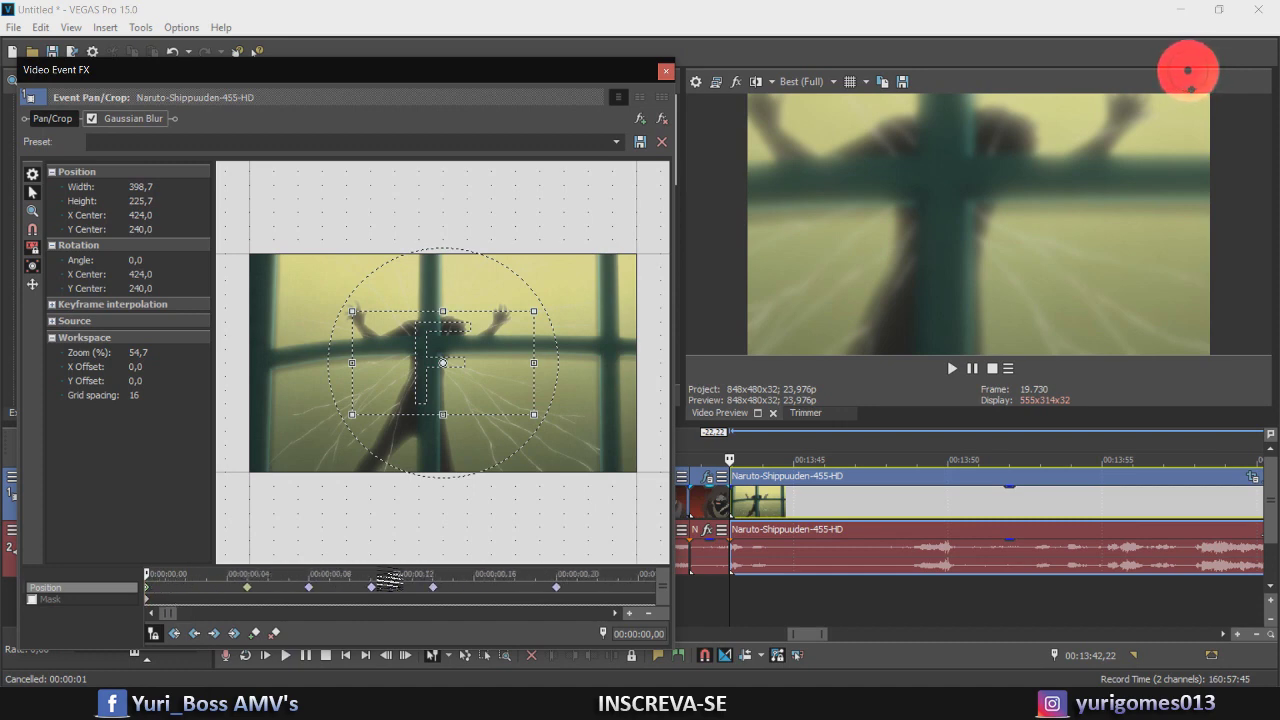
pyautogui.click(362, 596)
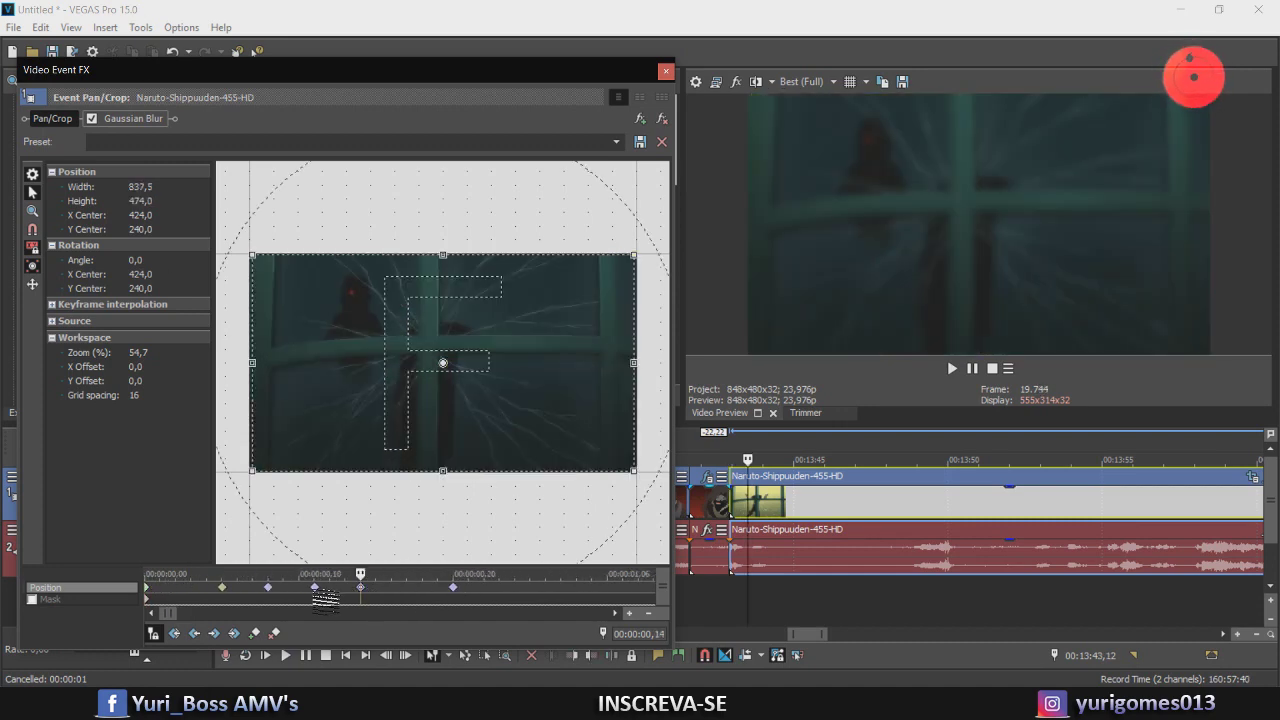
pyautogui.click(315, 595)
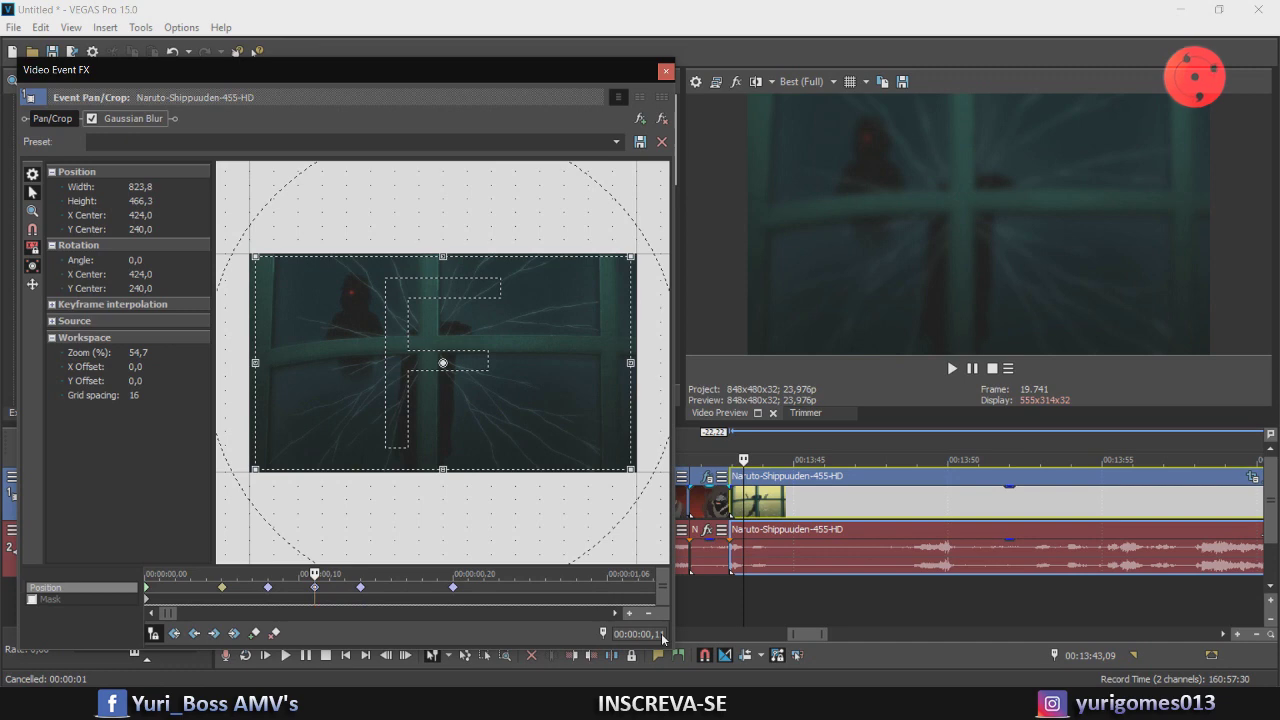
# At 00:00:00,11, set the second clip's Gaussian Blur horizontal and vertical ranges to 0,0000
pyautogui.click(132, 119)
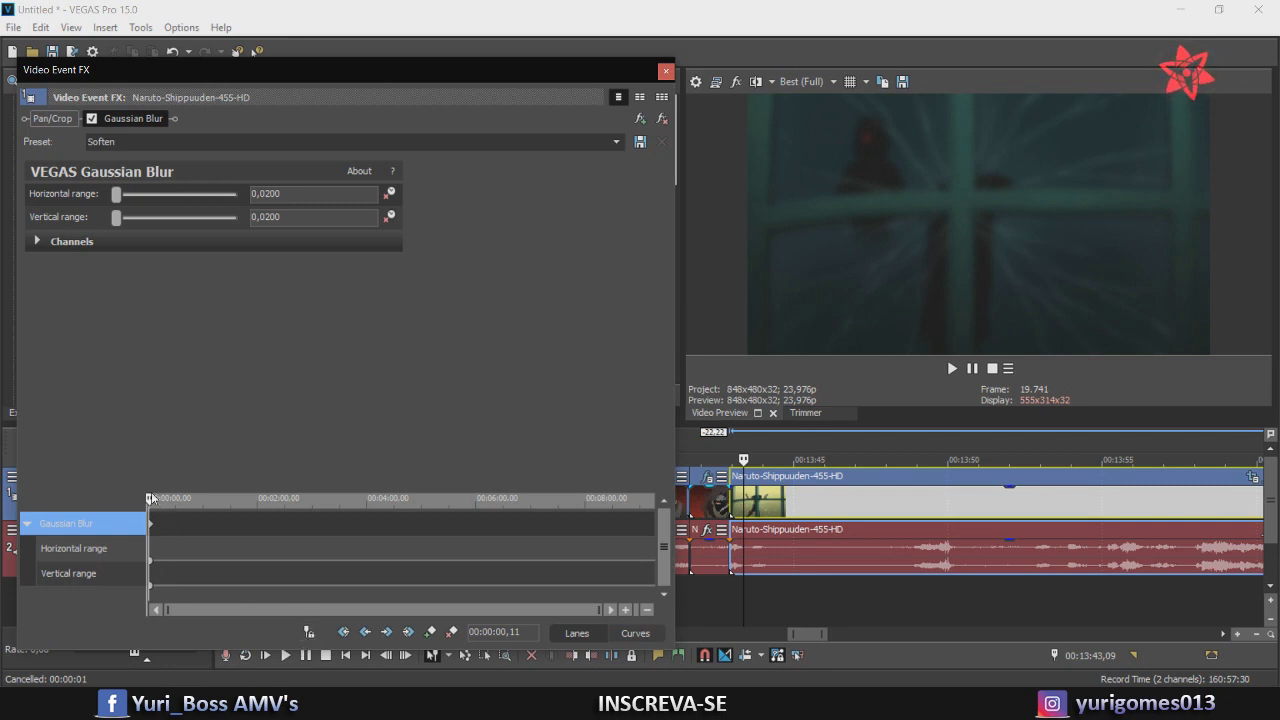
pyautogui.scroll(8, 150, 498)
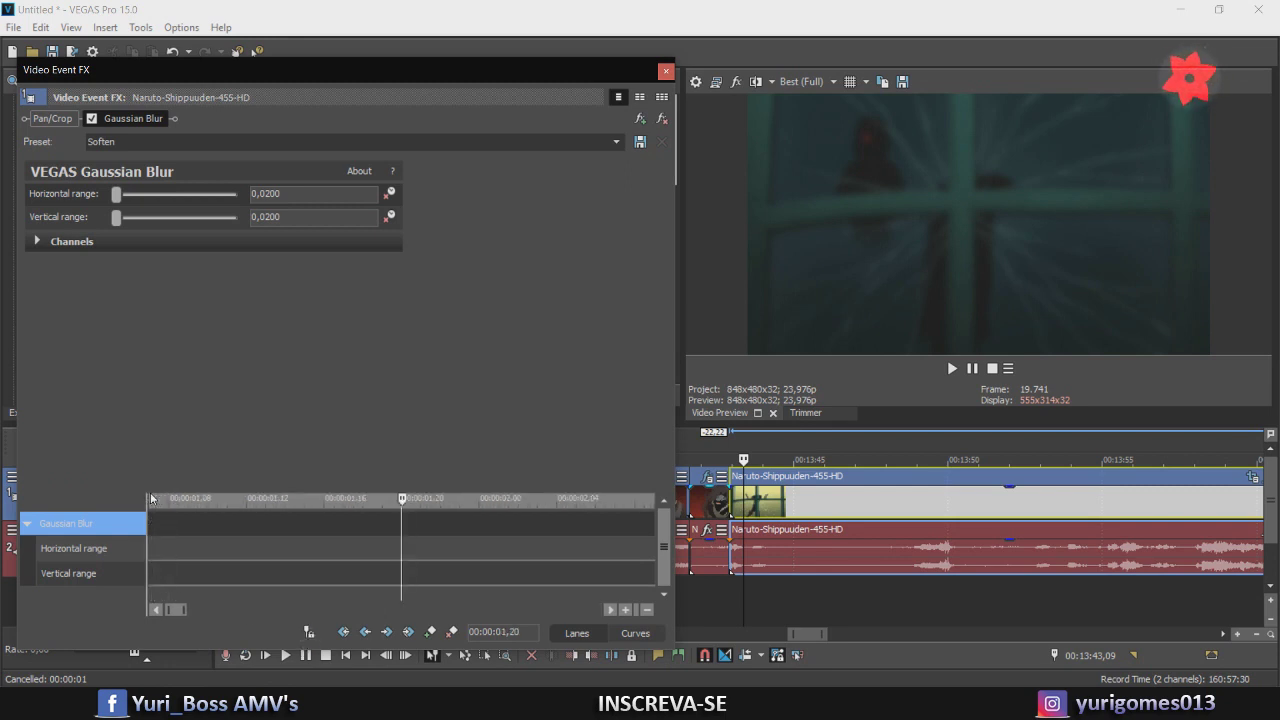
pyautogui.scroll(-8, 191, 553)
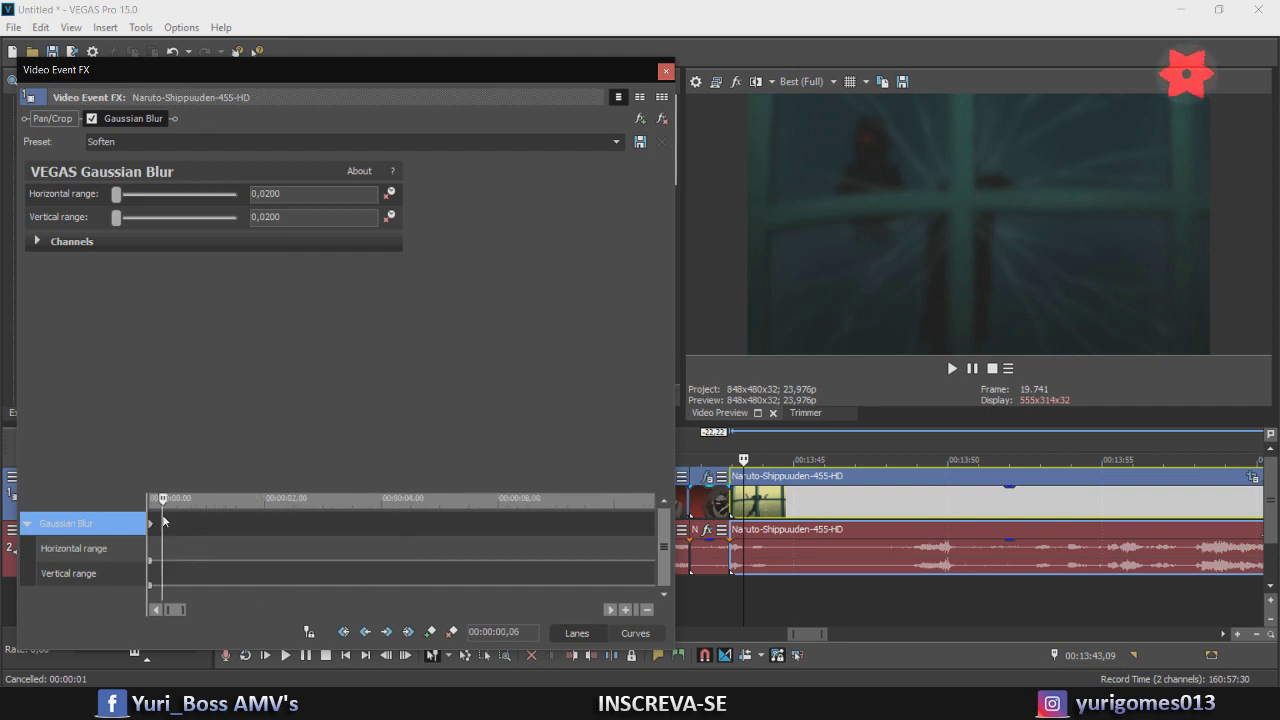
pyautogui.scroll(10, 198, 541)
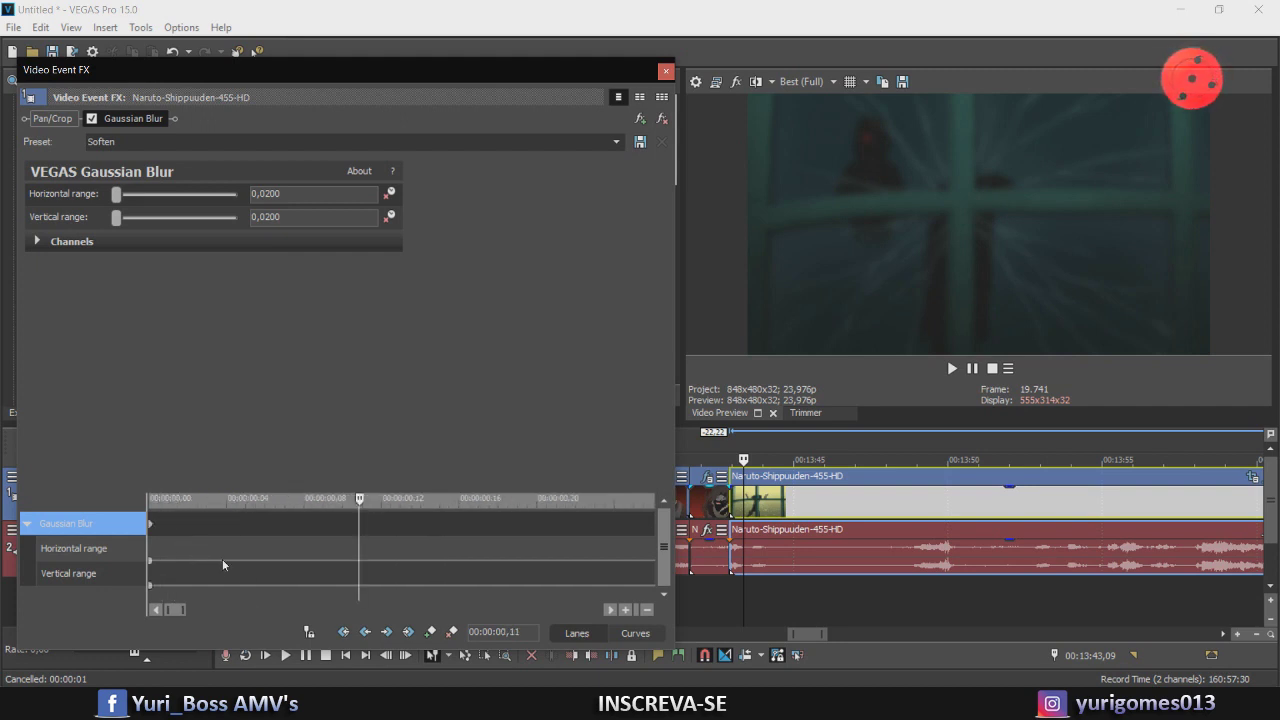
pyautogui.moveTo(116, 194); pyautogui.dragTo(85, 222)
# Set the second clip's horizontal and vertical range keyframes at 00:00:00,11 to Slow Fade
pyautogui.click(359, 560)
pyautogui.rightClick(359, 561)
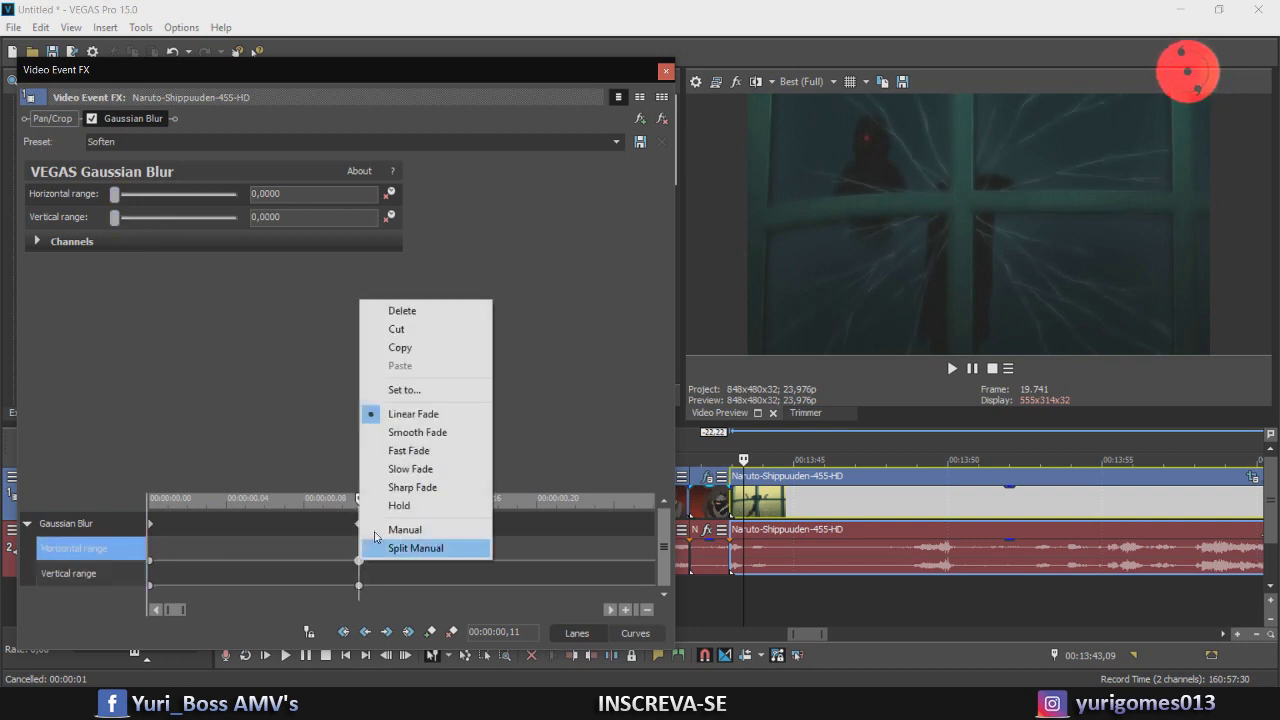
pyautogui.click(400, 477)
pyautogui.click(359, 585)
pyautogui.rightClick(359, 585)
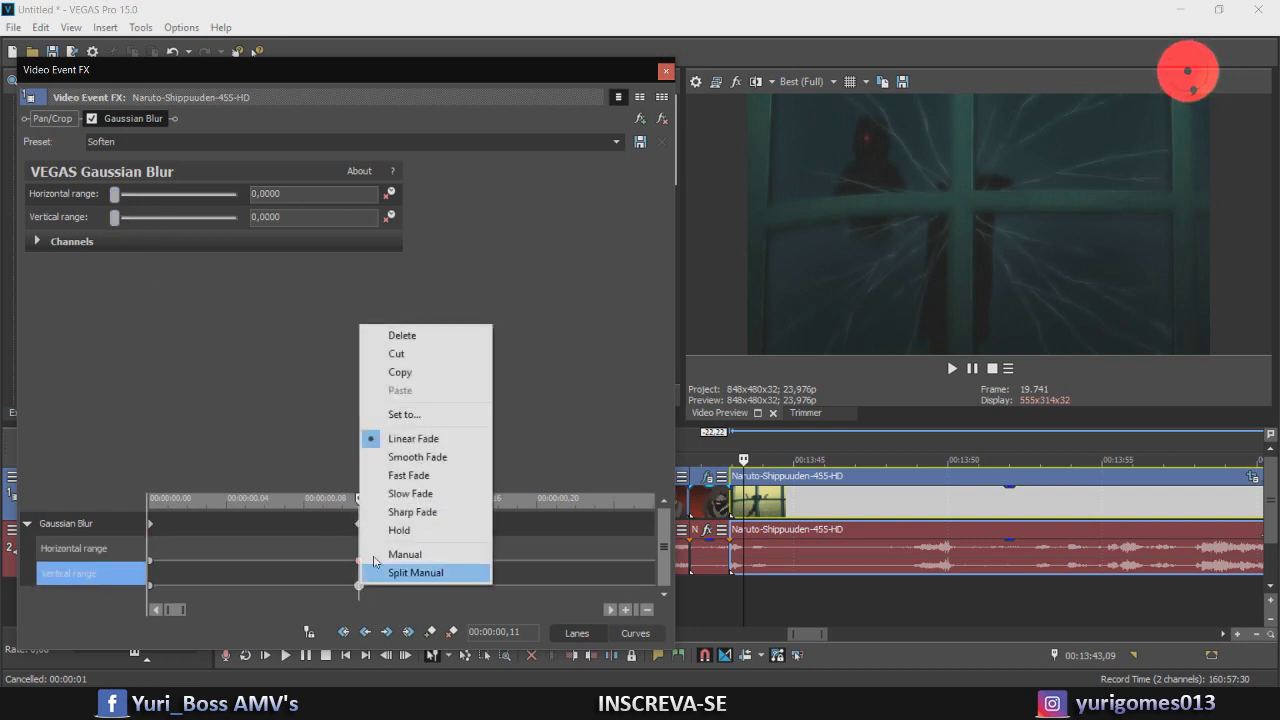
pyautogui.click(400, 494)
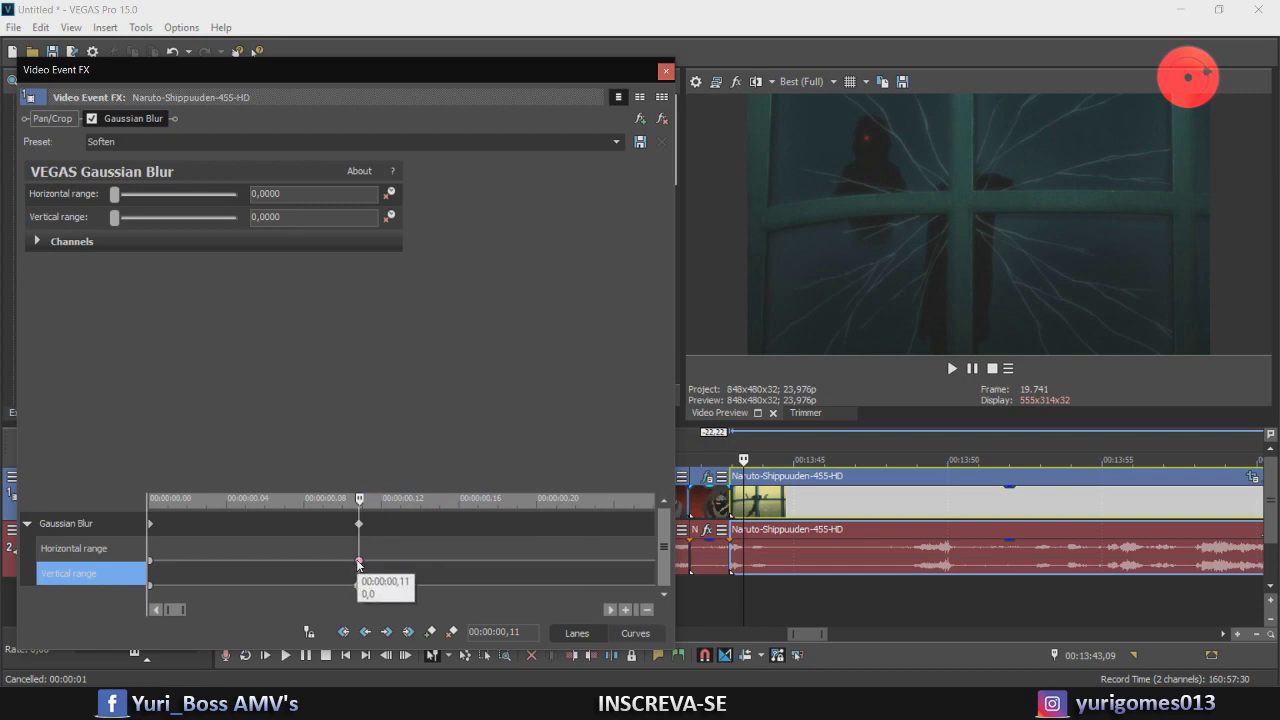
pyautogui.click(359, 560)
pyautogui.rightClick(359, 560)
pyautogui.click(403, 469)
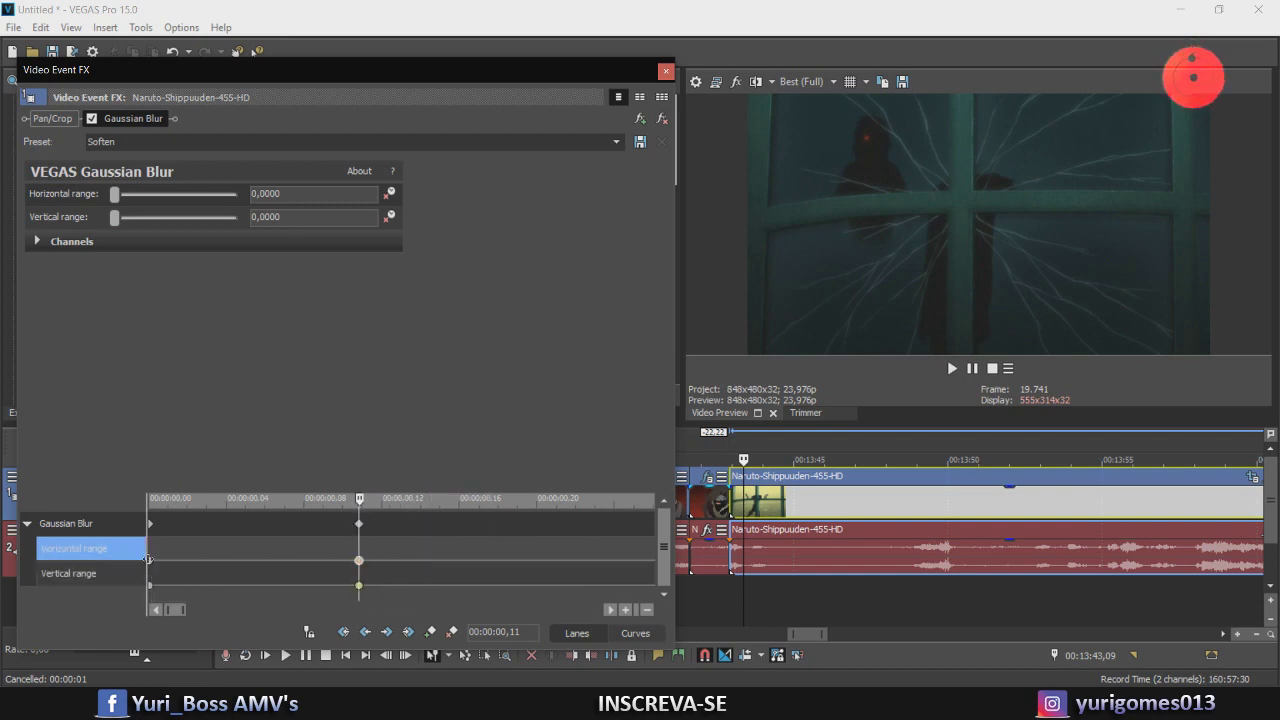
# Set the second clip's horizontal and vertical range keyframes at 00:00:00,00 to Fast Fade
pyautogui.click(151, 563)
pyautogui.rightClick(151, 563)
pyautogui.click(205, 450)
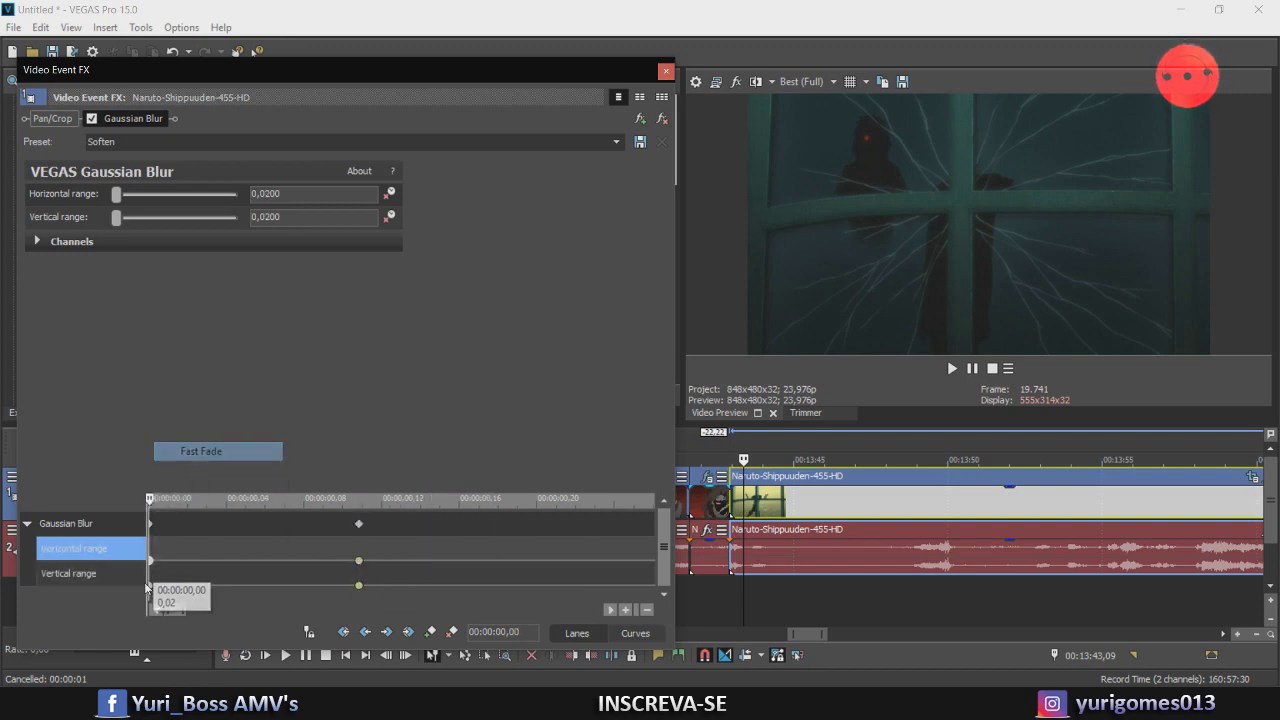
pyautogui.click(150, 585)
pyautogui.rightClick(150, 585)
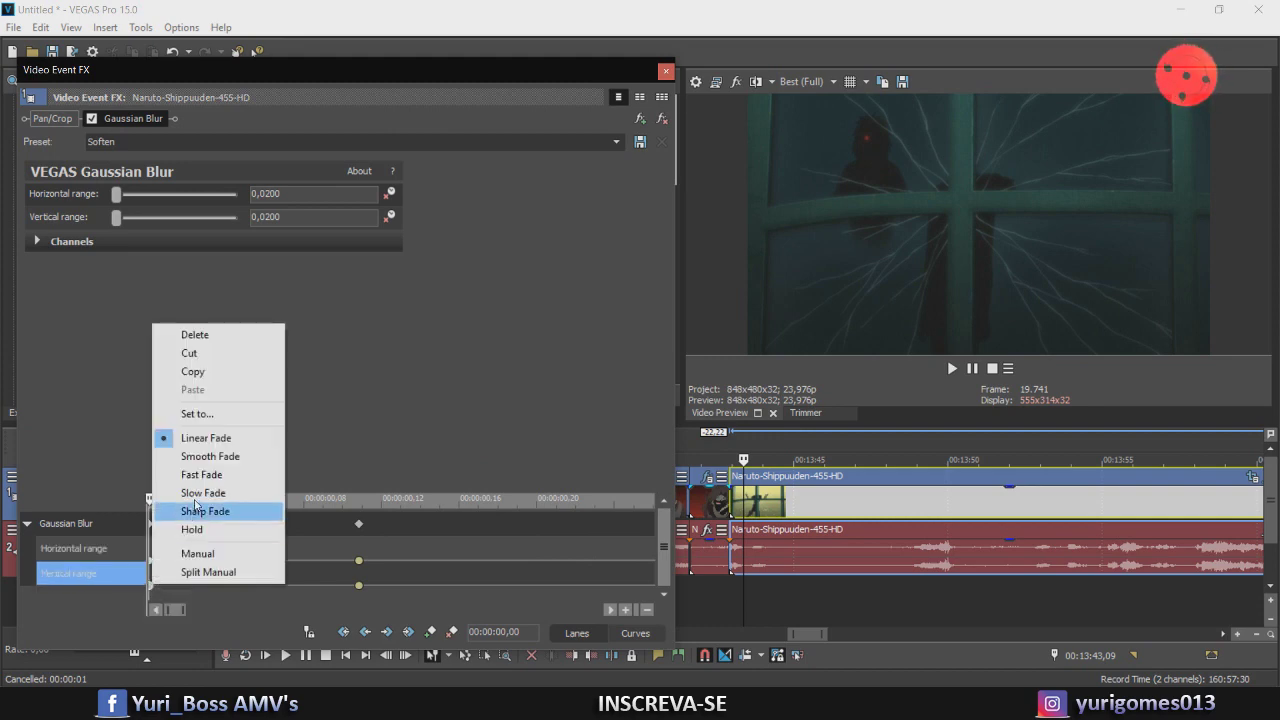
pyautogui.click(205, 472)
# Set the horizontal and vertical ranges of the starting Gaussian Blur keyframe to 0,0250 and close the effect settings
pyautogui.click(27, 524)
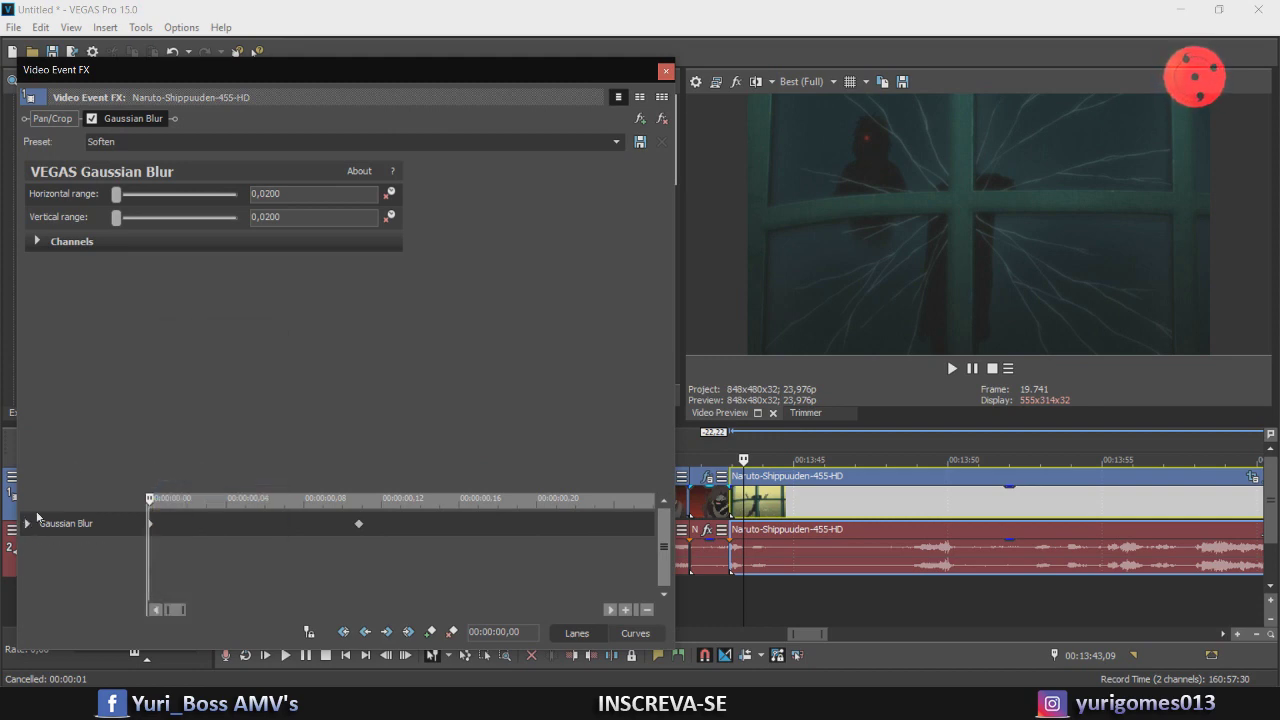
pyautogui.click(150, 525)
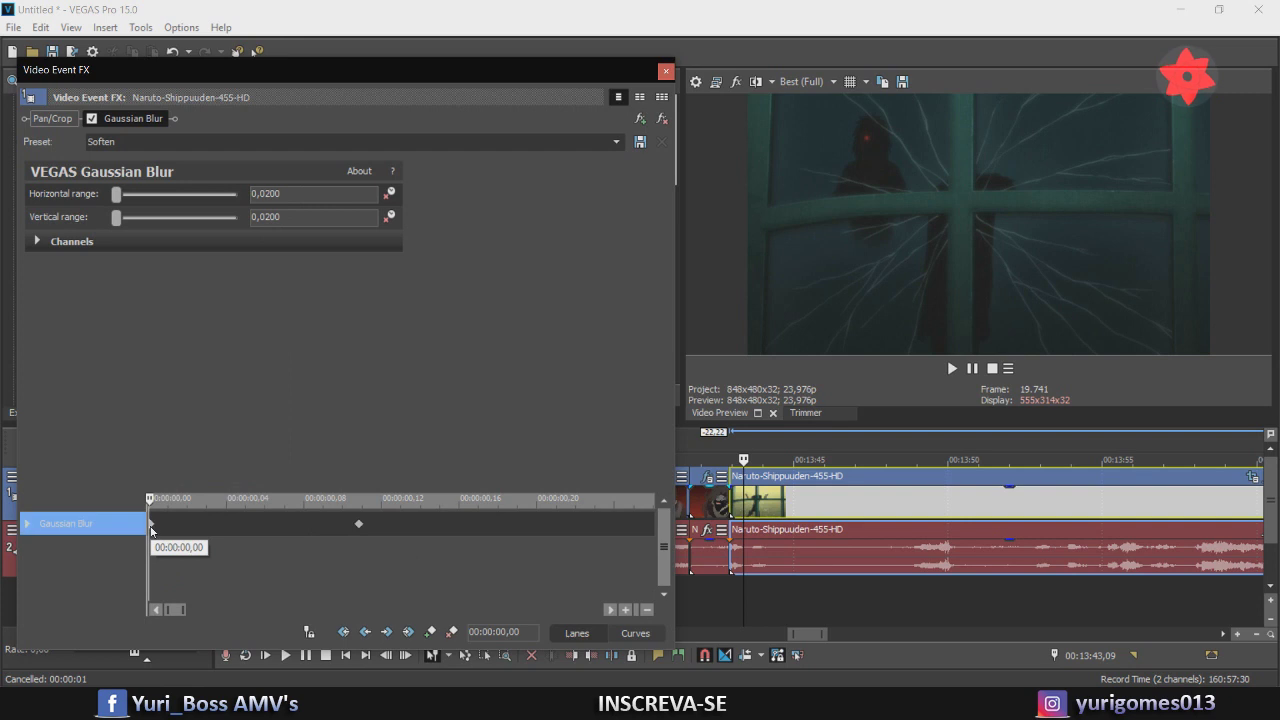
pyautogui.click(280, 195)
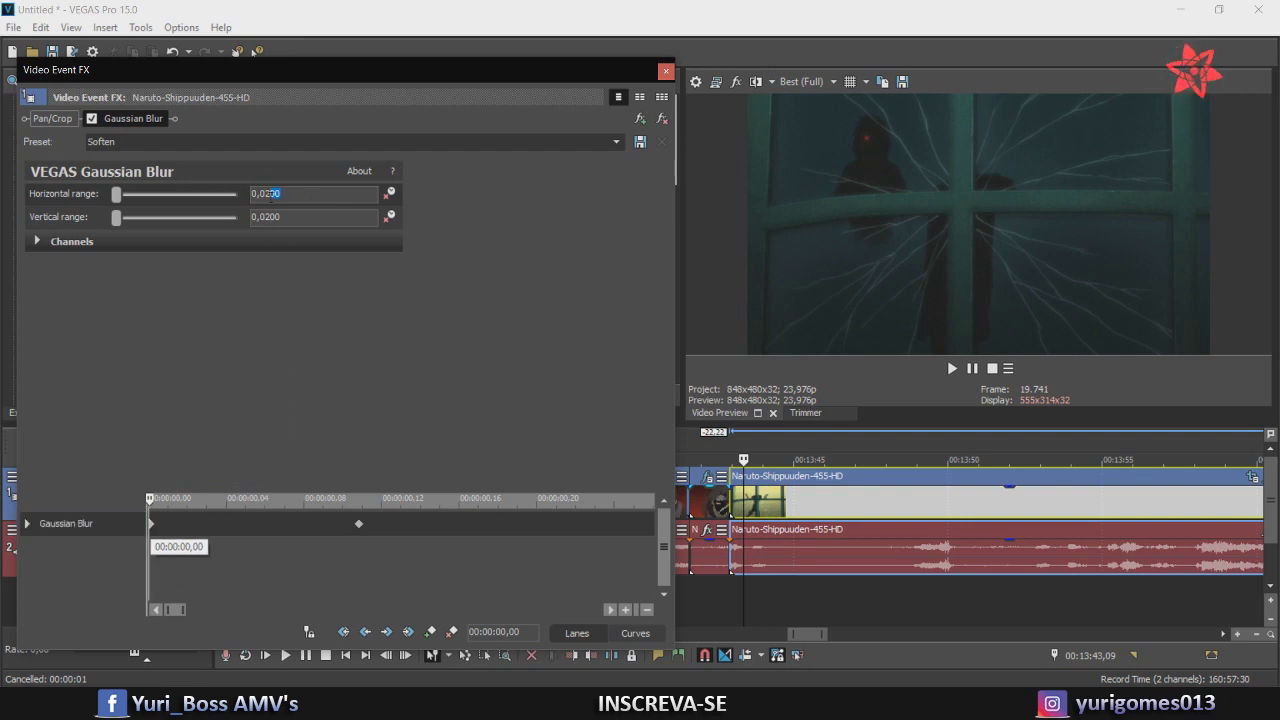
pyautogui.moveTo(270, 232); pyautogui.dragTo(269, 238)
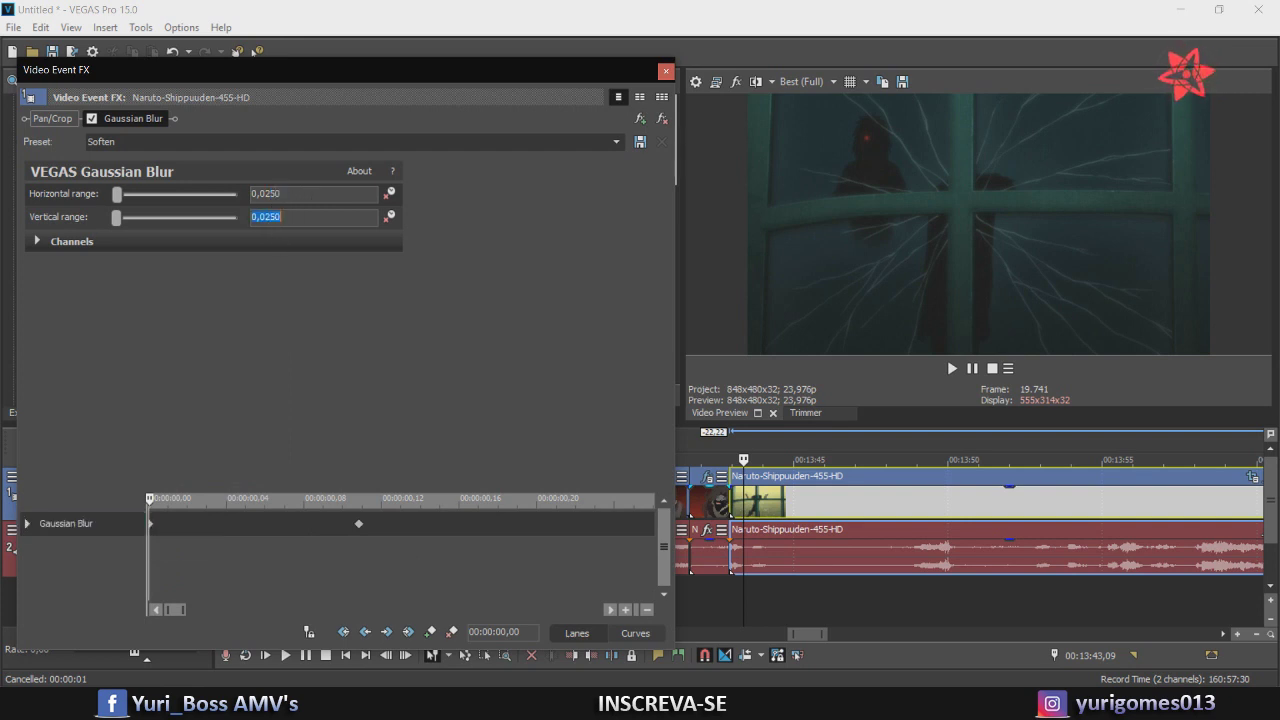
pyautogui.click(665, 71)
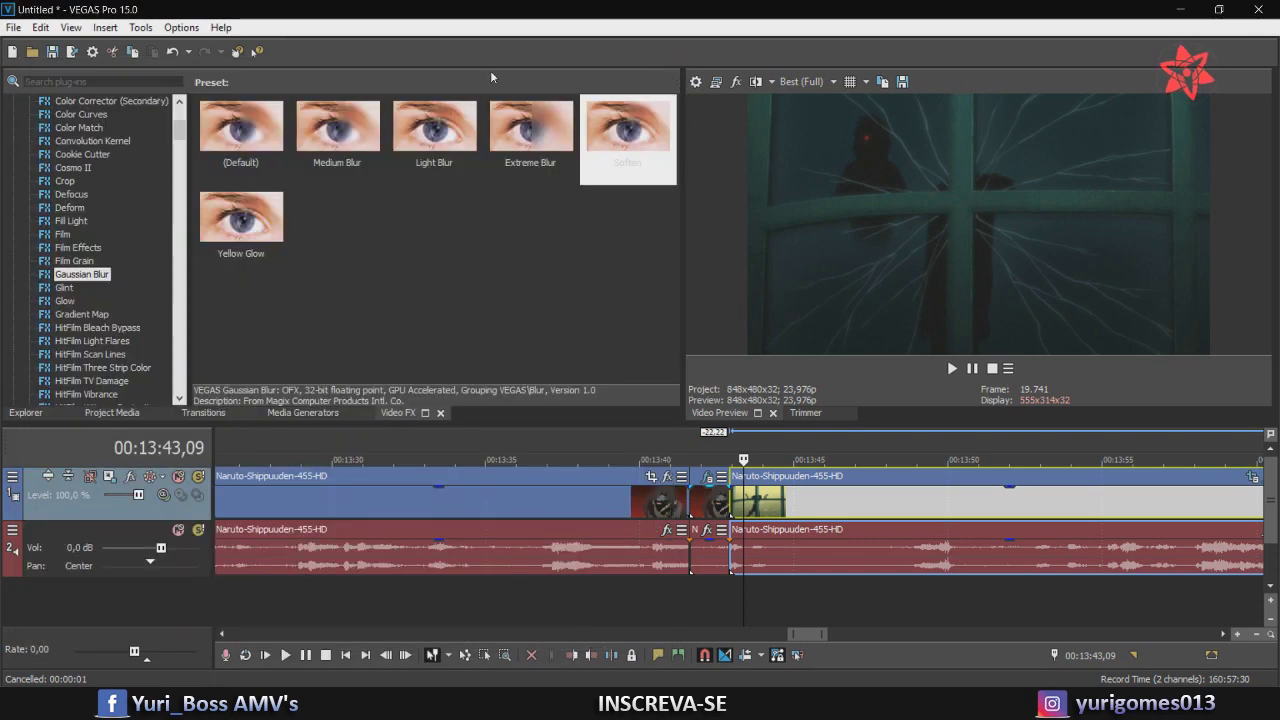
# Set the video preview quality to Preview (Auto)
pyautogui.click(833, 81)
pyautogui.moveTo(855, 121)
pyautogui.click(895, 117)
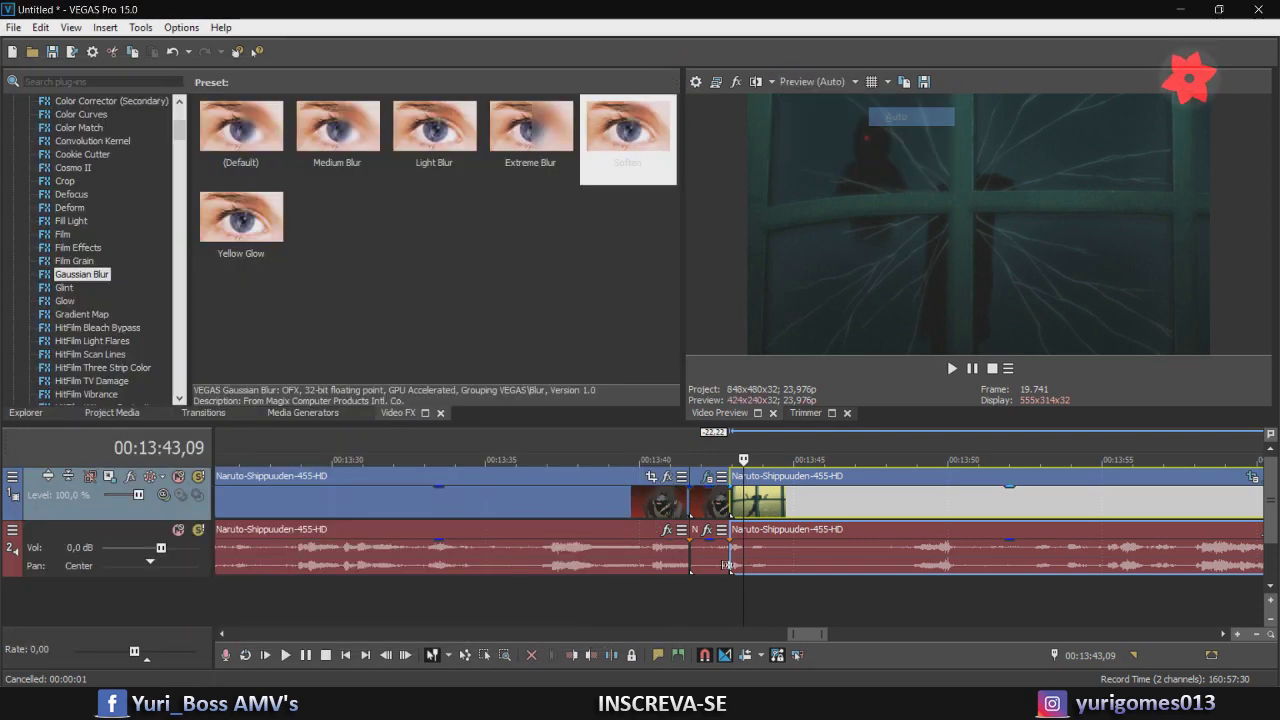
# Select the time range from 00:13:42,04 to 00:13:43,20 around the cut and play back the transition
pyautogui.moveTo(693, 585); pyautogui.dragTo(805, 596)
pyautogui.click(706, 580)
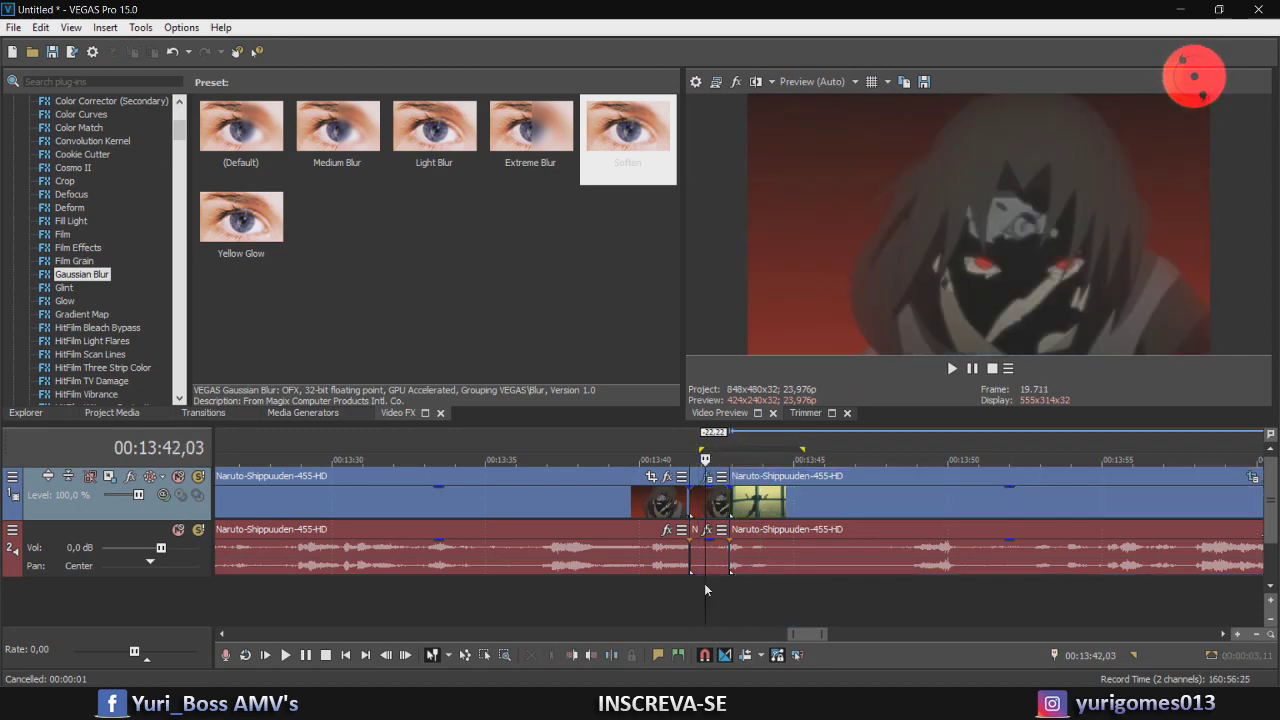
pyautogui.click(767, 603)
pyautogui.moveTo(706, 587); pyautogui.dragTo(757, 595)
pyautogui.press('space')
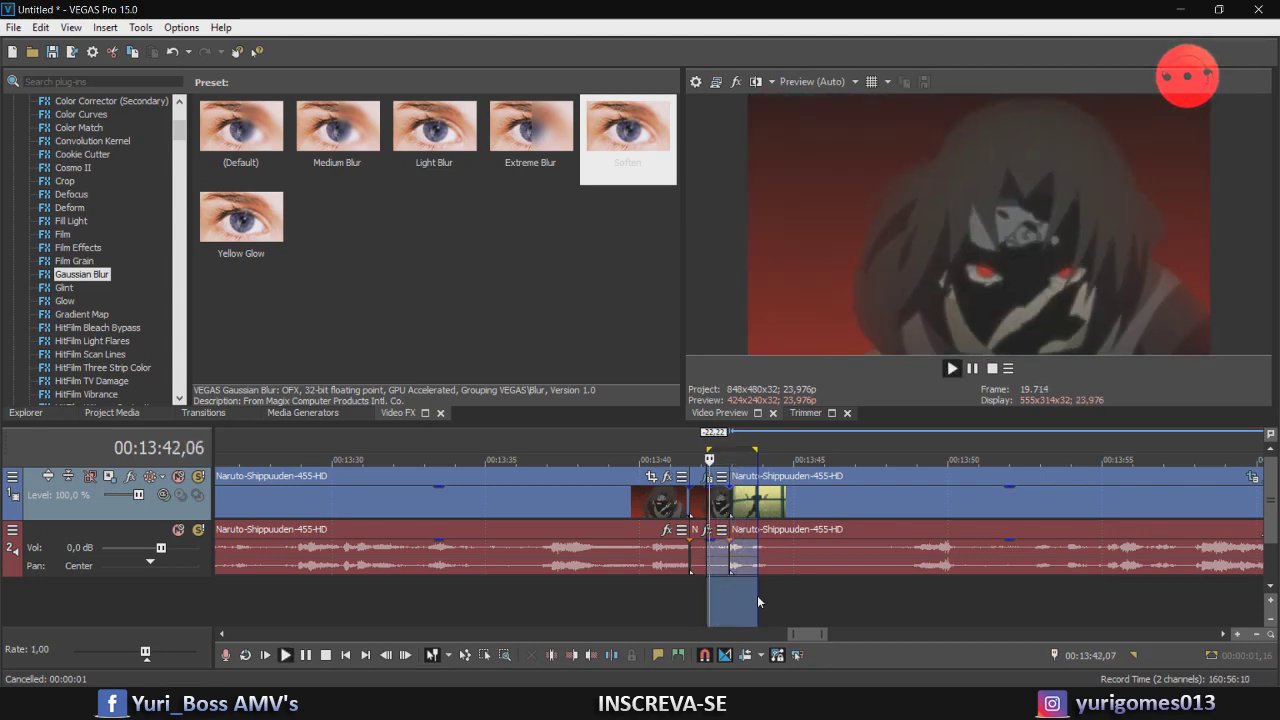
pyautogui.press('space')
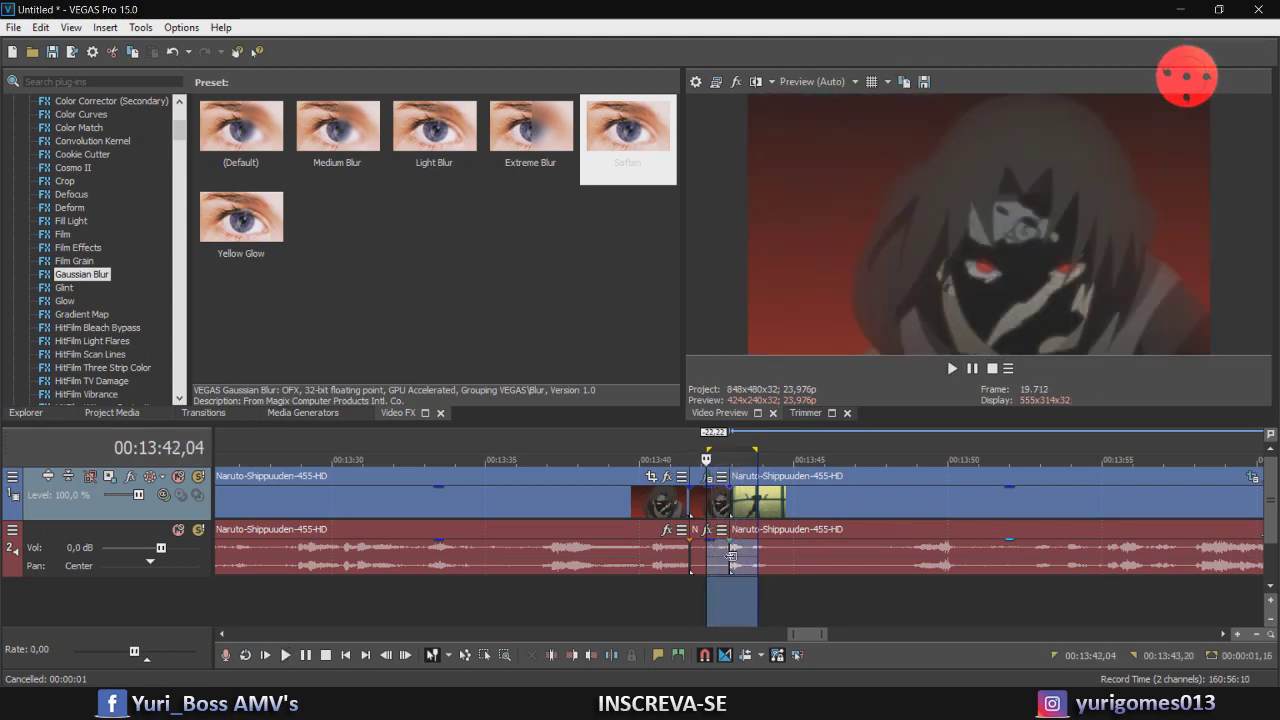
# Step frame by frame across the cut to examine how the zoom and blur join the two clips
pyautogui.click(720, 508)
pyautogui.hotkey('alt', 'Right')
pyautogui.hotkey('alt', 'Right')
pyautogui.hotkey('alt', 'Right')
pyautogui.hotkey('alt', 'Right')
pyautogui.hotkey('alt', 'Right')
pyautogui.hotkey('alt', 'Right')
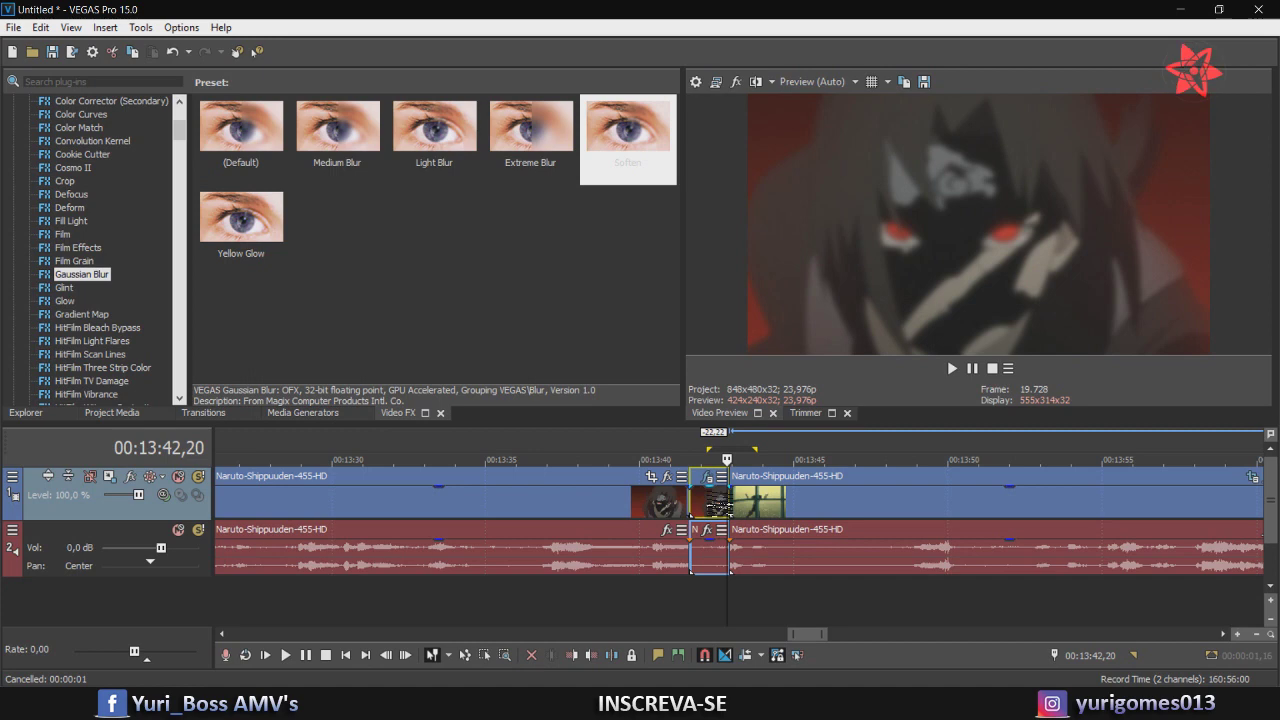
pyautogui.press('Up')
pyautogui.press('Up')
pyautogui.press('Up')
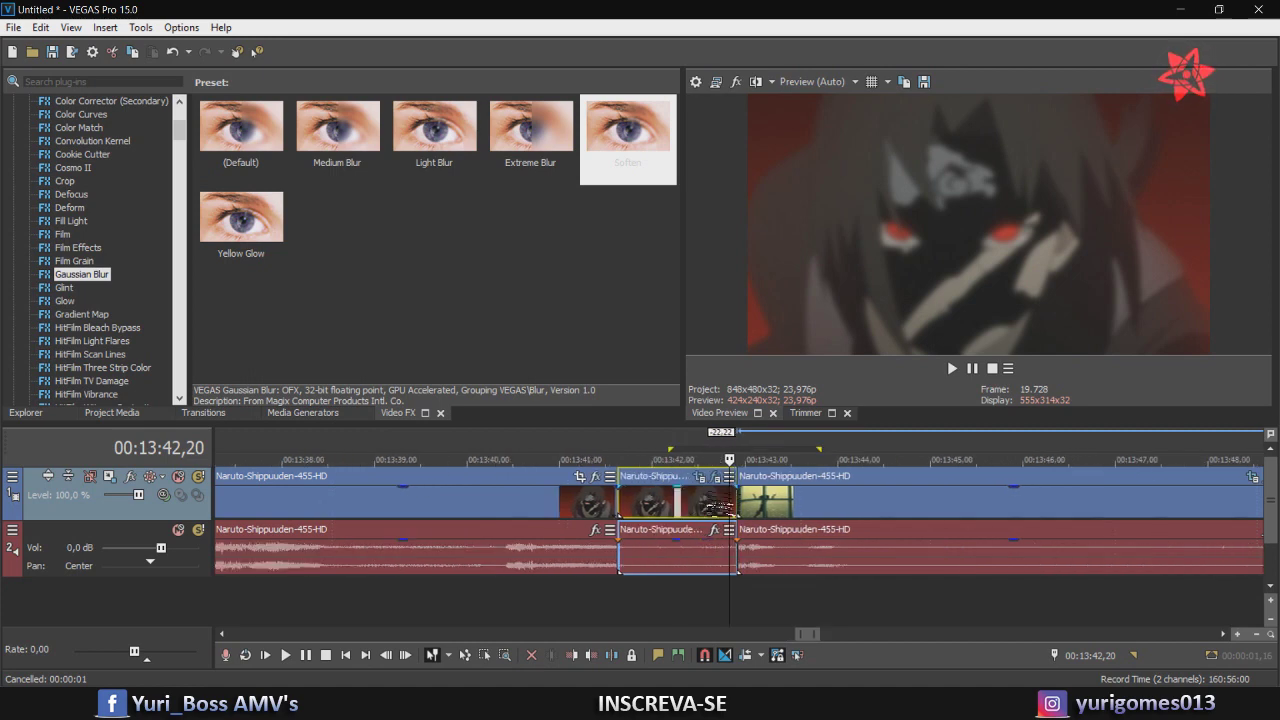
pyautogui.press('Right')
pyautogui.press('Right')
pyautogui.press('Right')
pyautogui.press('Right')
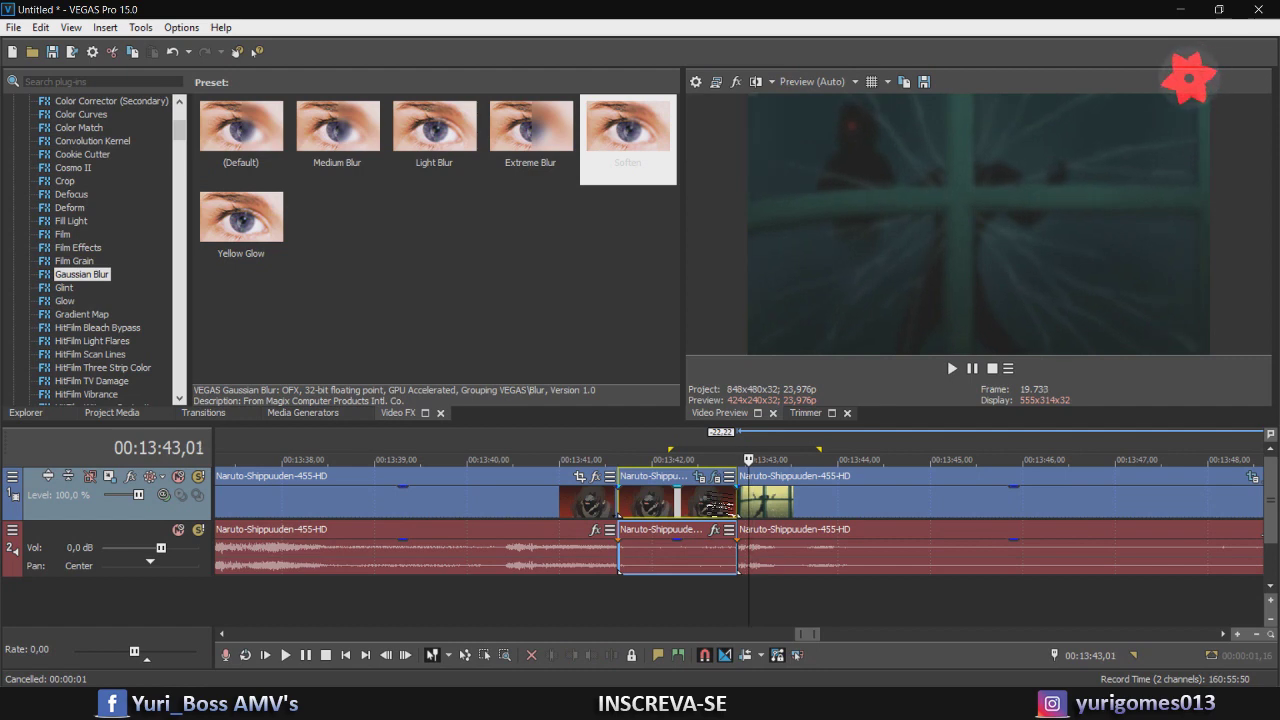
pyautogui.press('space')
pyautogui.press('Left')
pyautogui.press('Left')
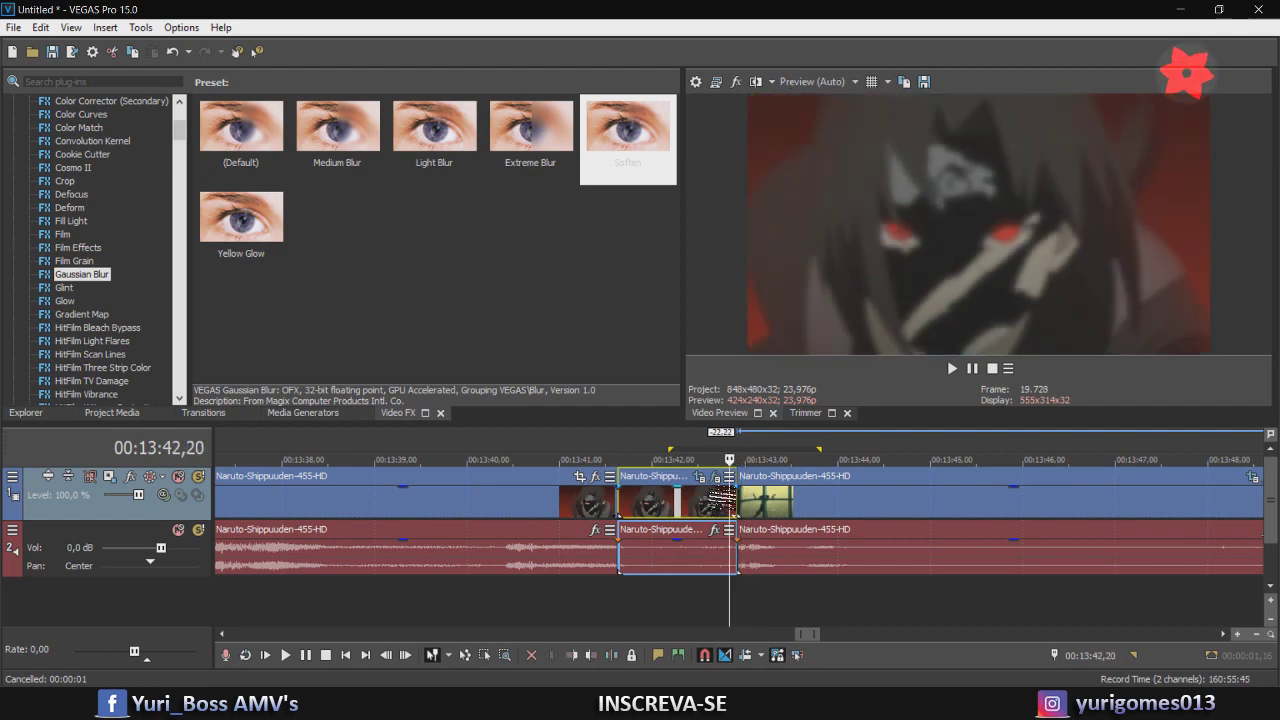
# Move the first clip's middle Pan/Crop position keyframe earlier to about 00:00:00,16 and play back the transition
pyautogui.click(699, 476)
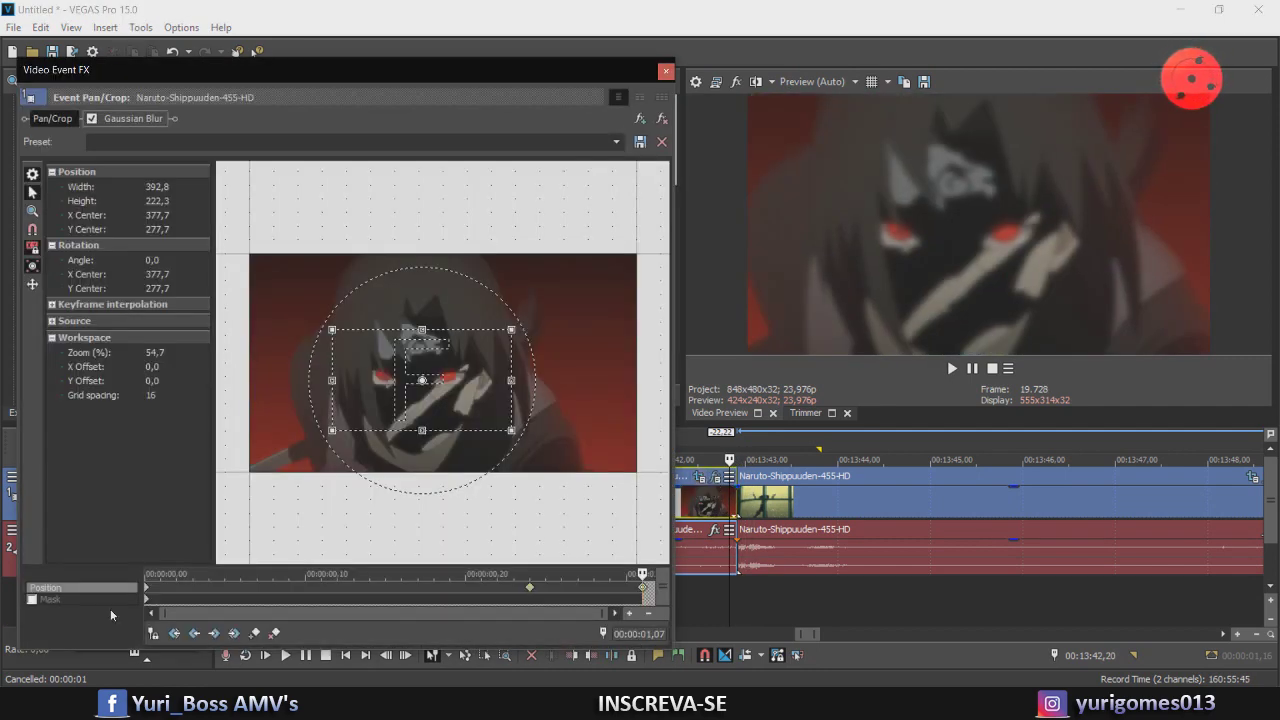
pyautogui.moveTo(529, 588); pyautogui.dragTo(401, 588)
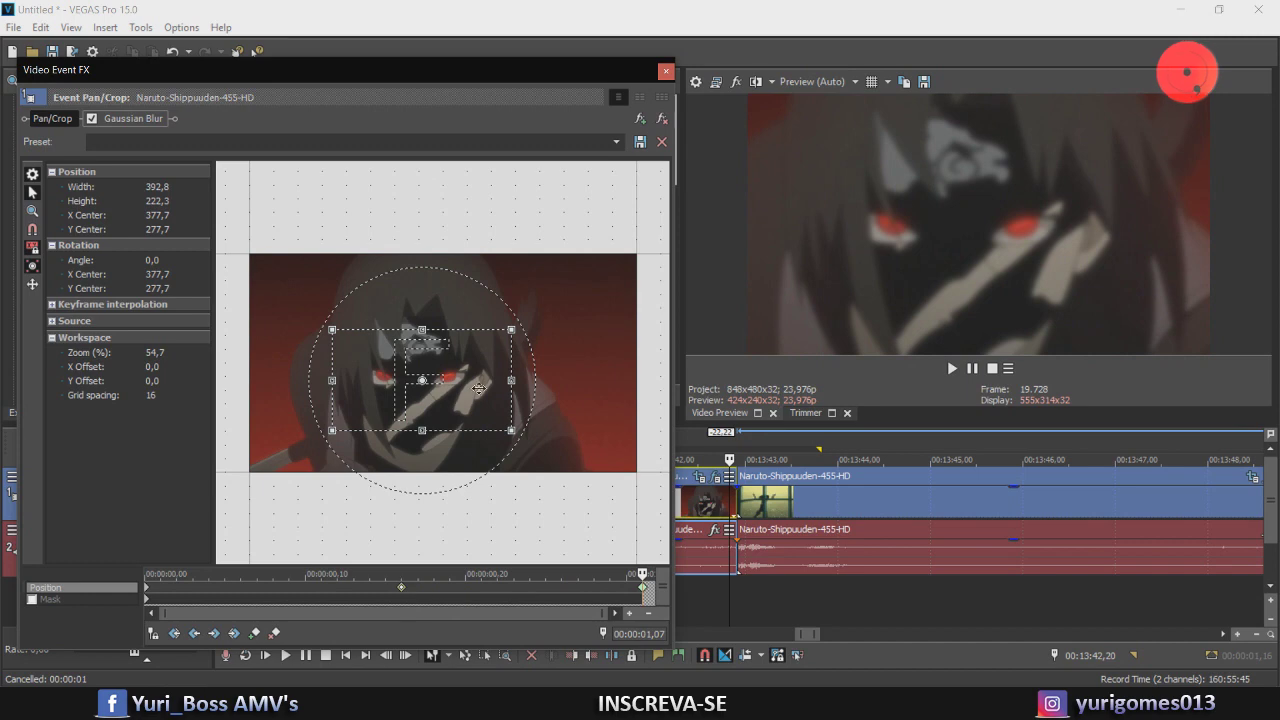
pyautogui.click(667, 71)
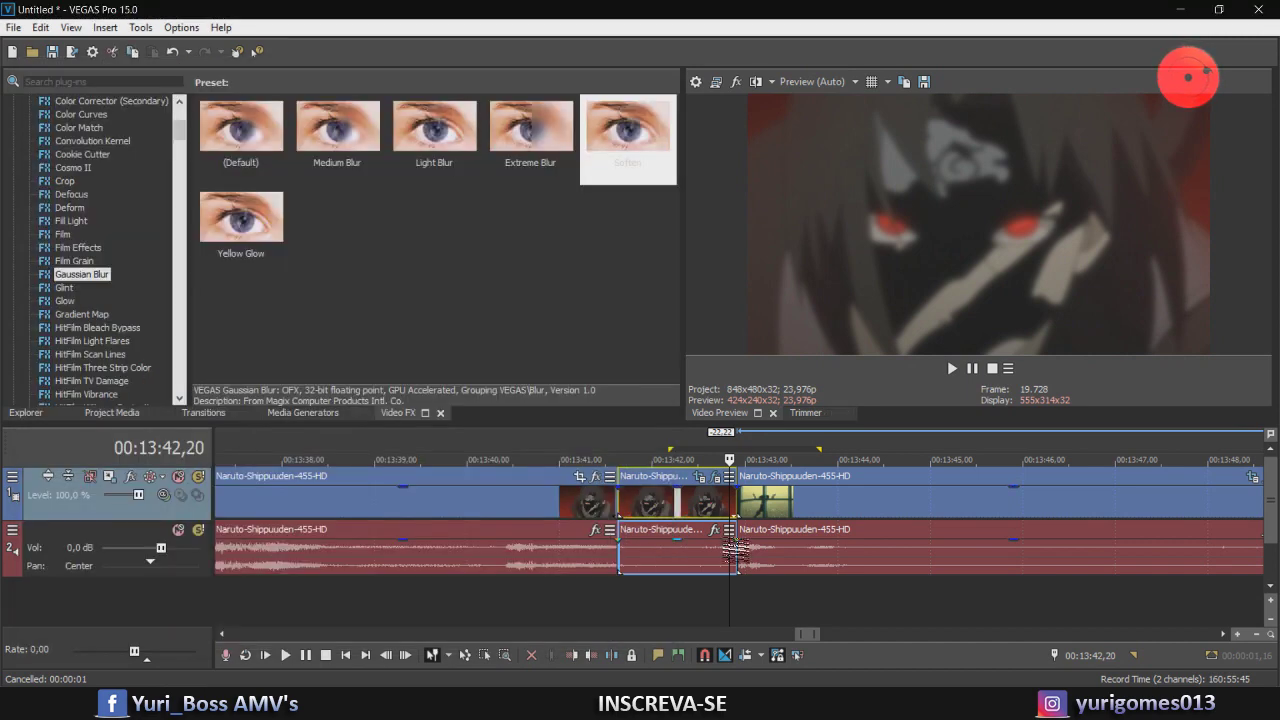
pyautogui.click(632, 586)
pyautogui.press('space')
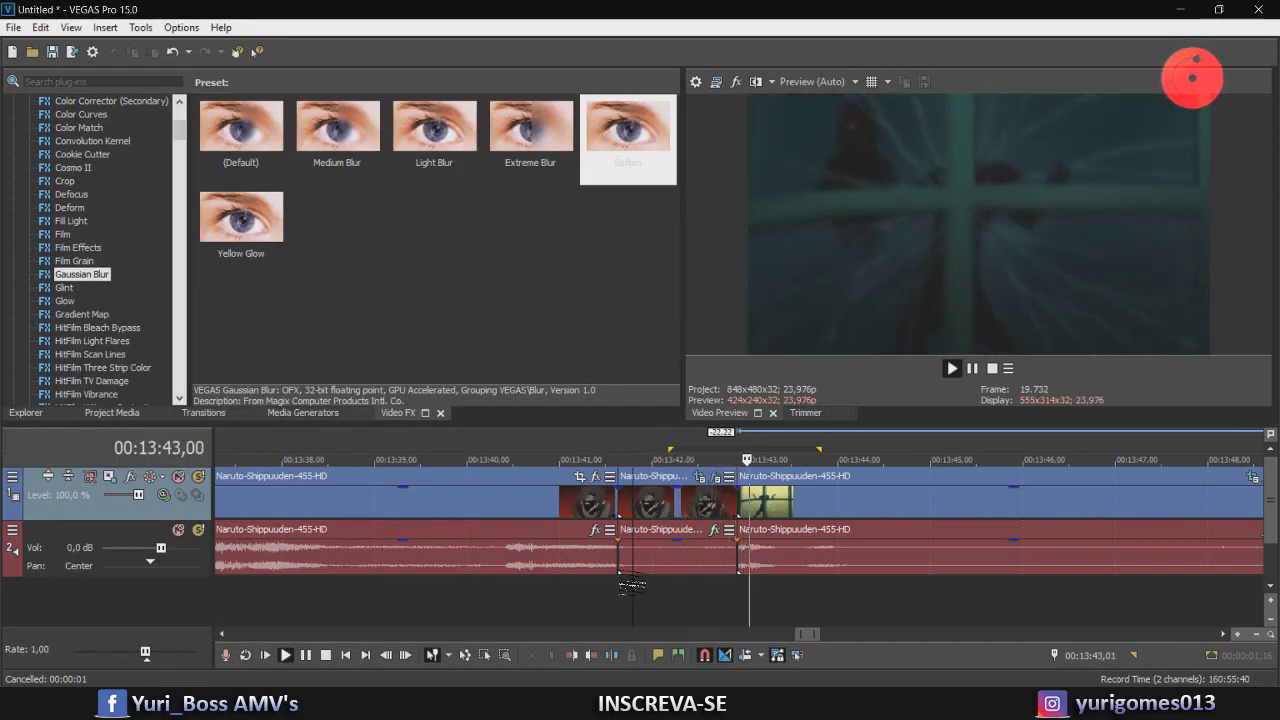
# Play back the transition around the cut and check the first clip's Pan/Crop keyframes
pyautogui.press('space')
pyautogui.press('space')
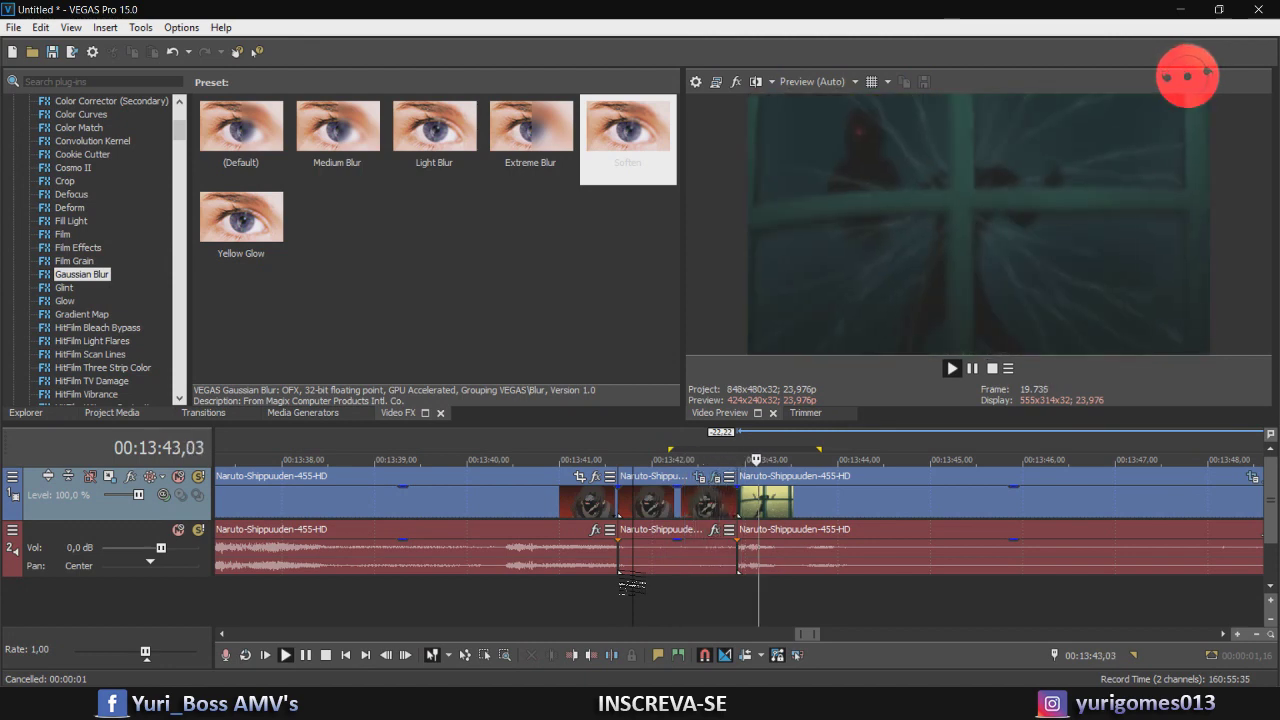
pyautogui.press('space')
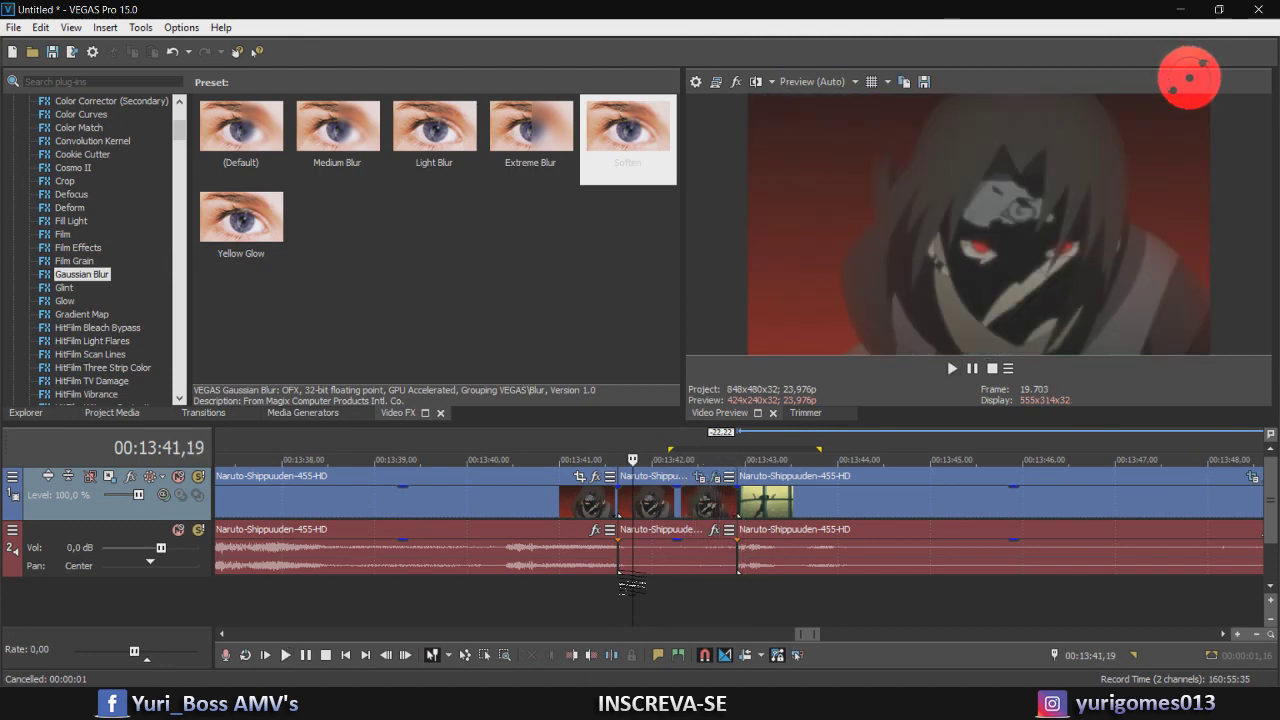
pyautogui.click(698, 478)
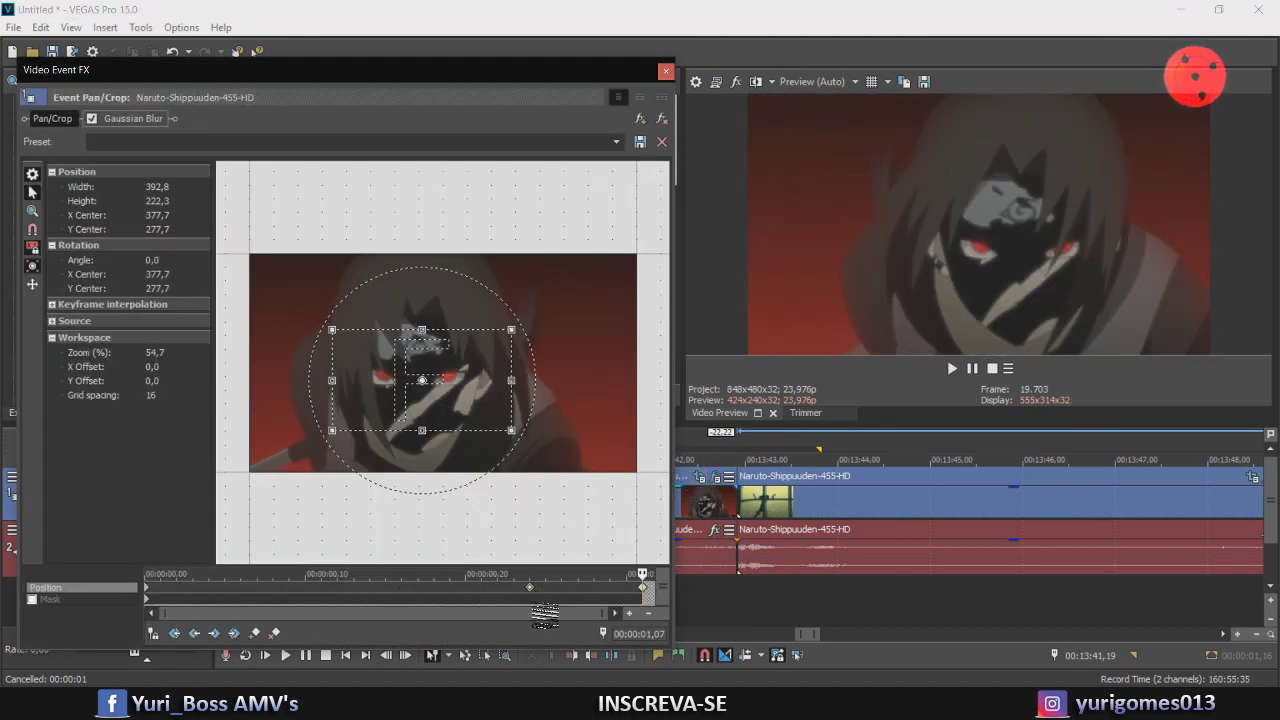
pyautogui.click(665, 71)
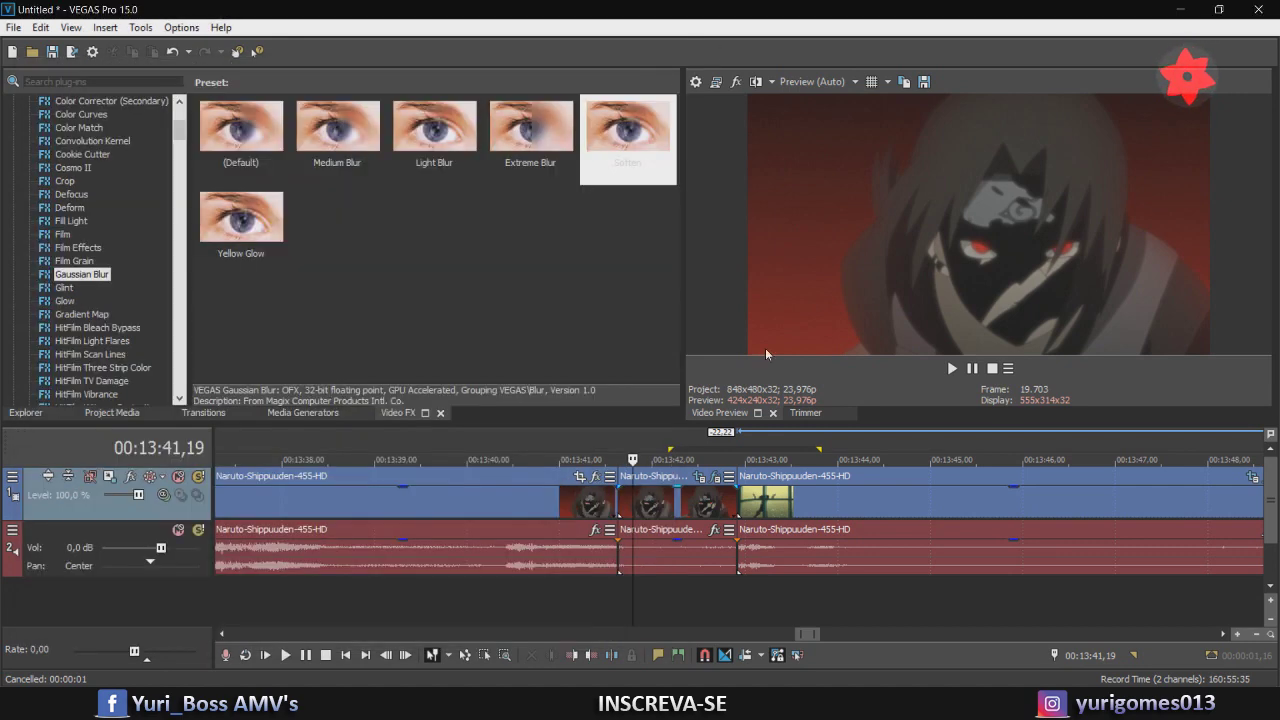
pyautogui.click(686, 585)
pyautogui.press('space')
pyautogui.press('space')
pyautogui.press('space')
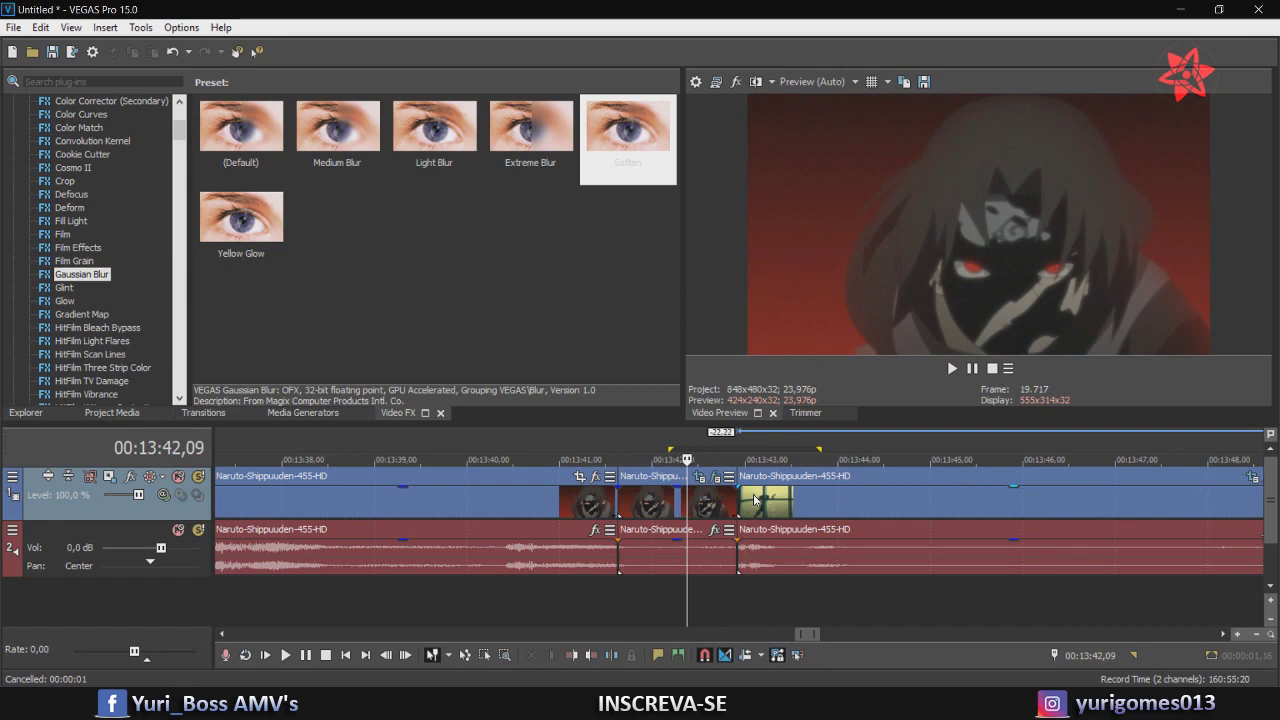
# Try splitting the second clip at 00:13:43,15 and check the Pan/Crop keyframes of the resulting short part
pyautogui.click(740, 497)
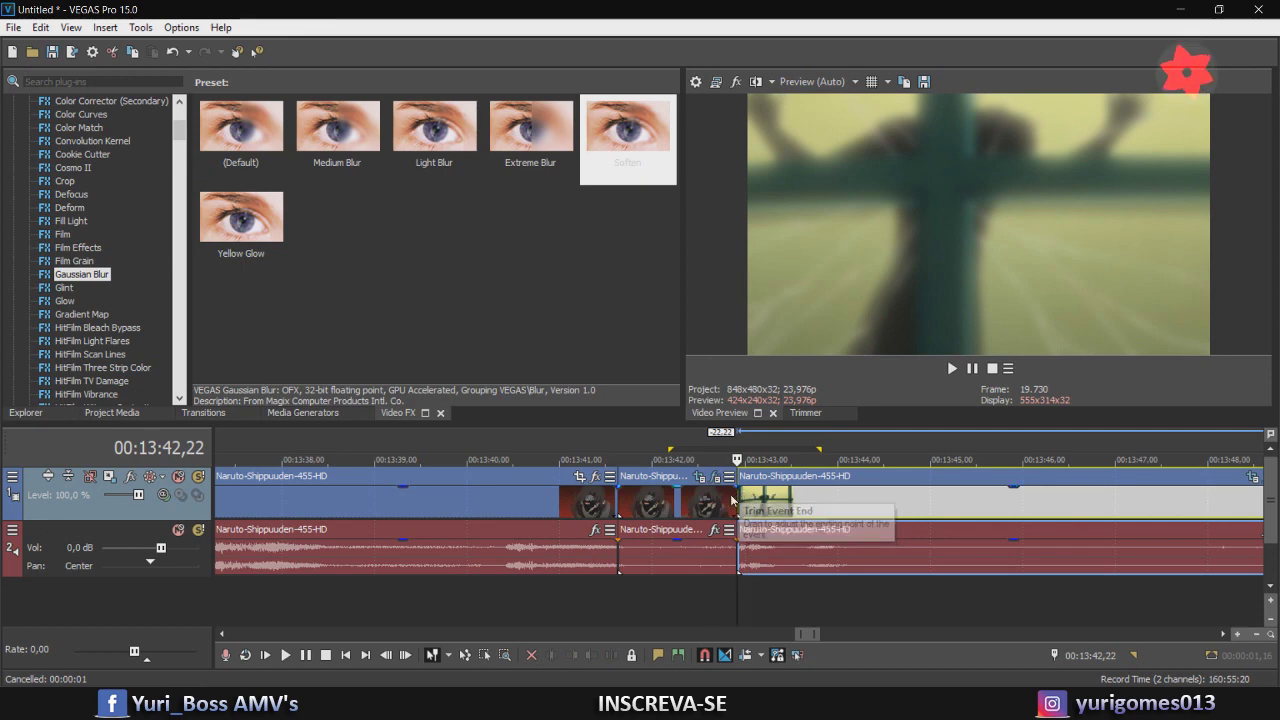
pyautogui.click(730, 499)
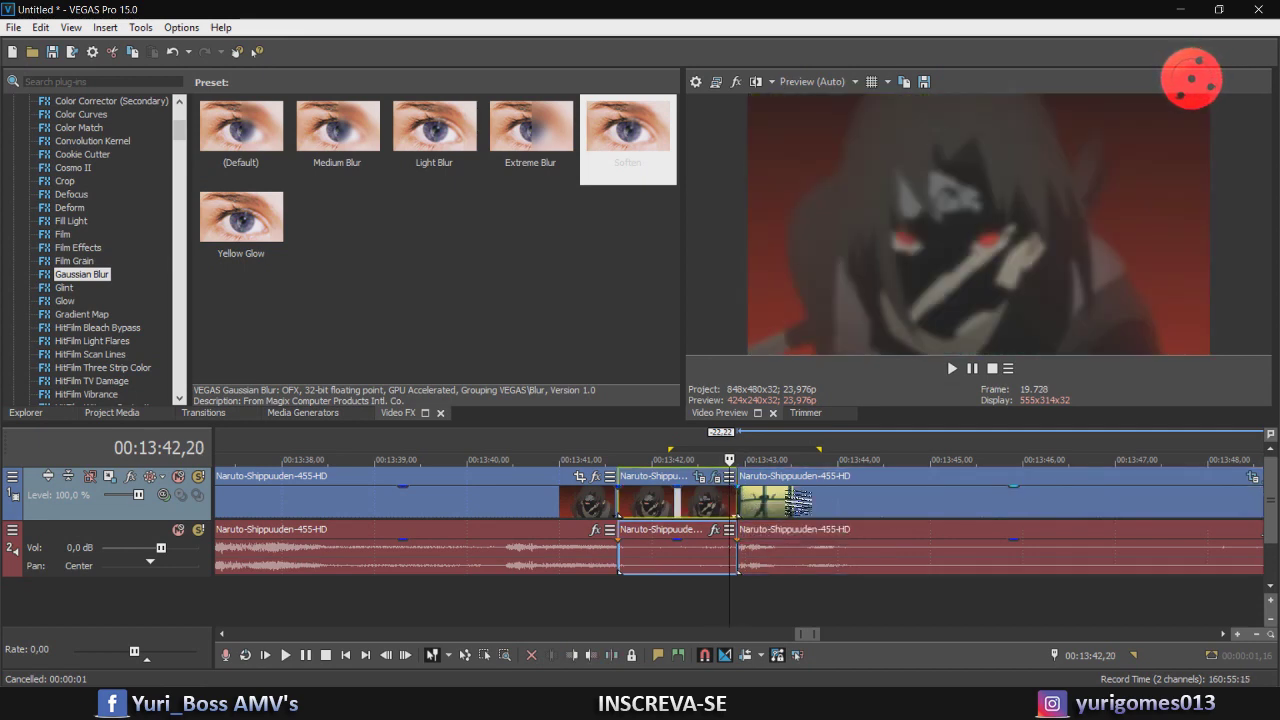
pyautogui.click(820, 507)
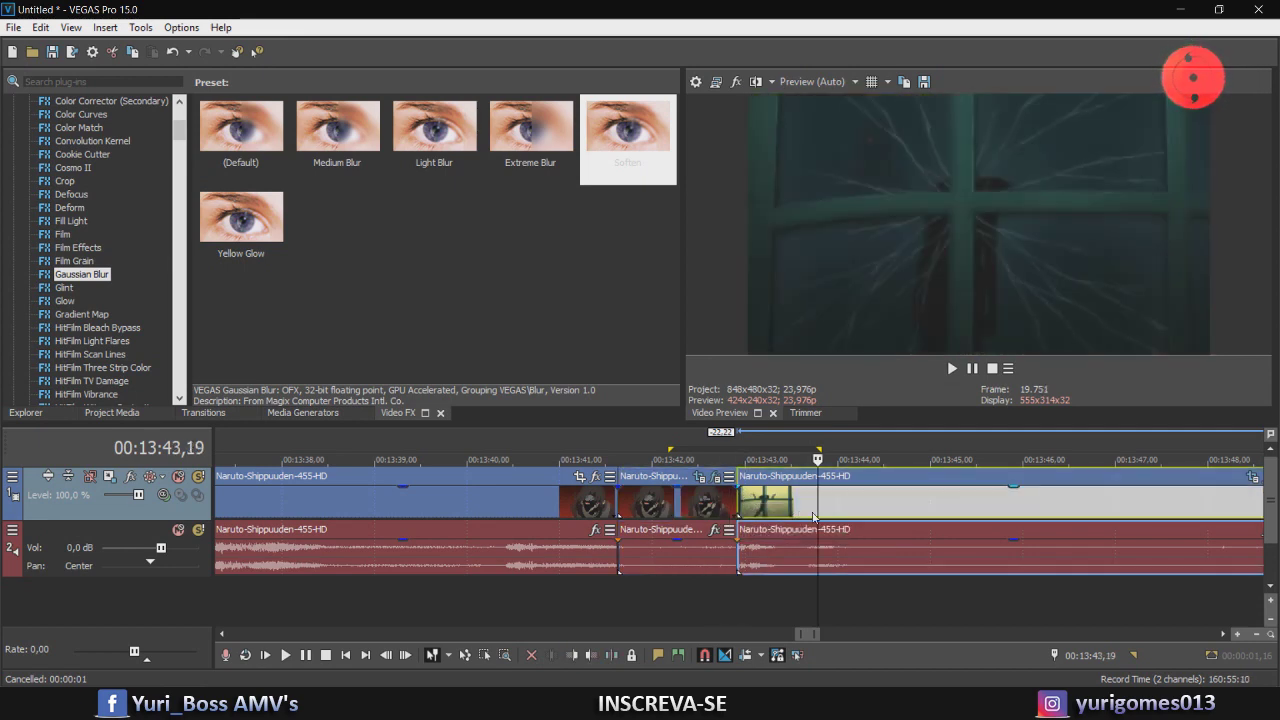
pyautogui.click(803, 505)
pyautogui.press('s')
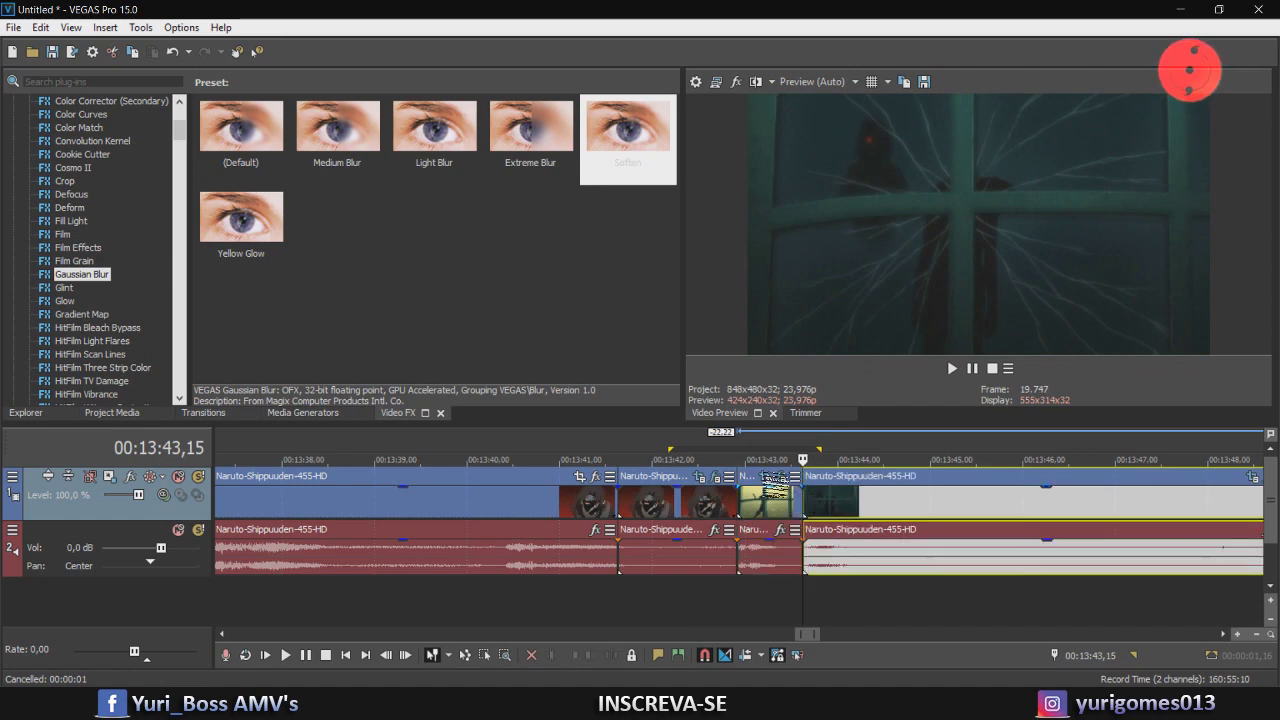
pyautogui.click(766, 476)
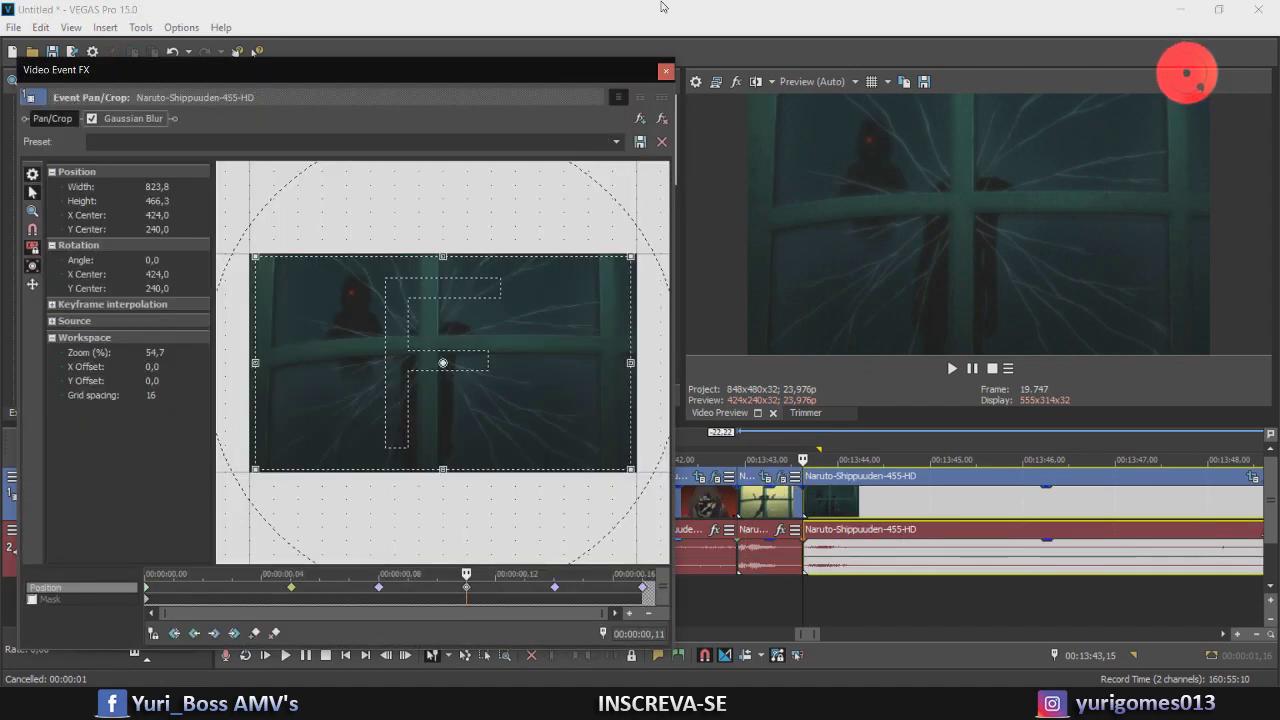
pyautogui.click(666, 70)
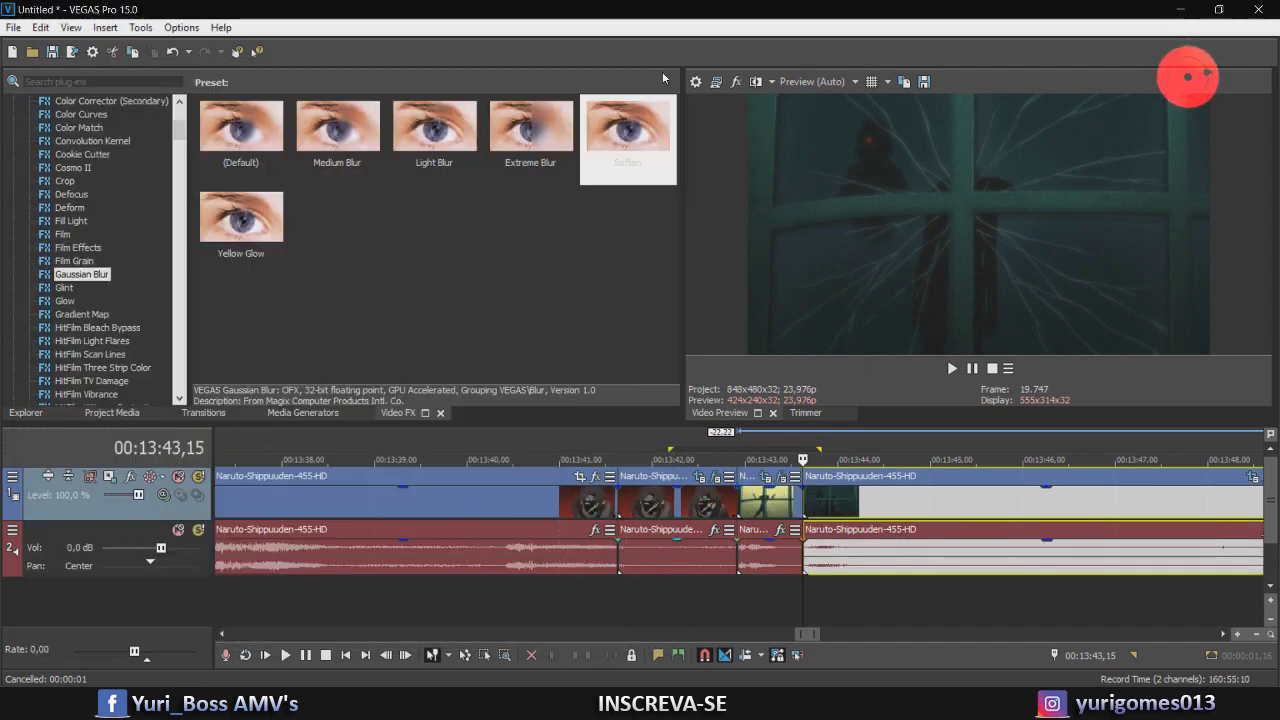
# Split the second clip at 00:13:43,19 and check the Pan/Crop keyframes of its short first part
pyautogui.click(833, 514)
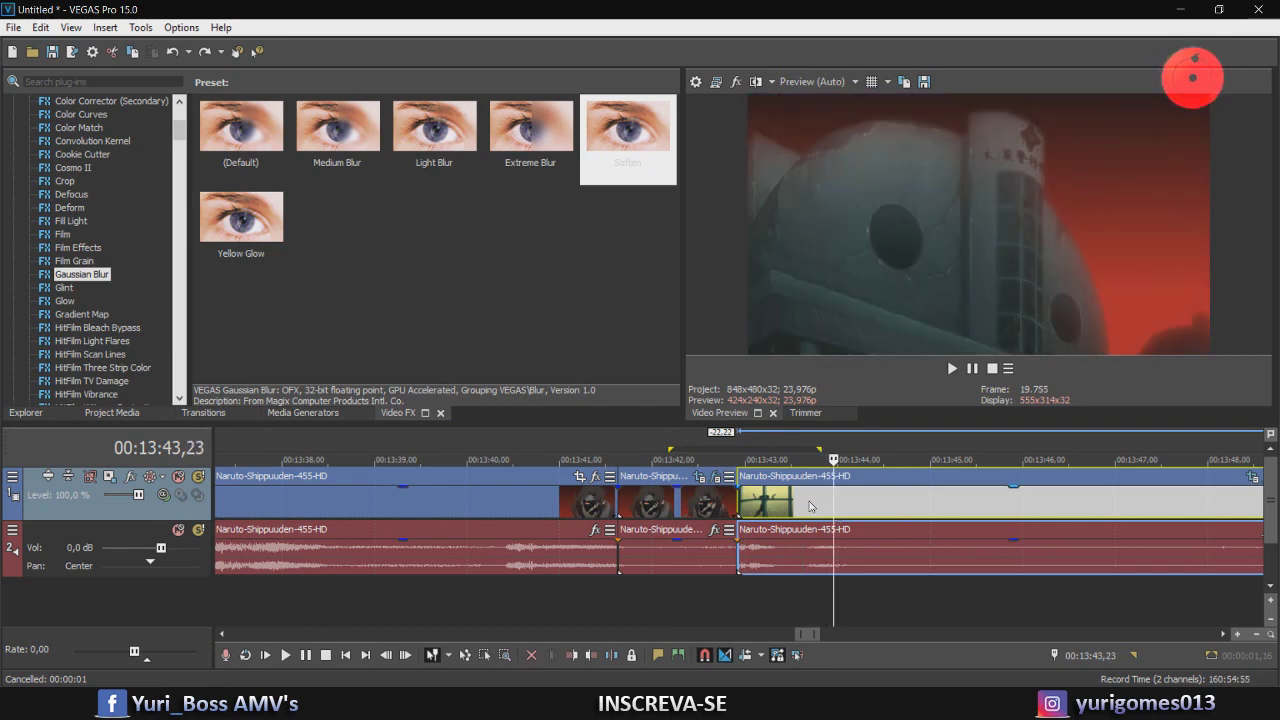
pyautogui.click(810, 506)
pyautogui.click(818, 508)
pyautogui.press('s')
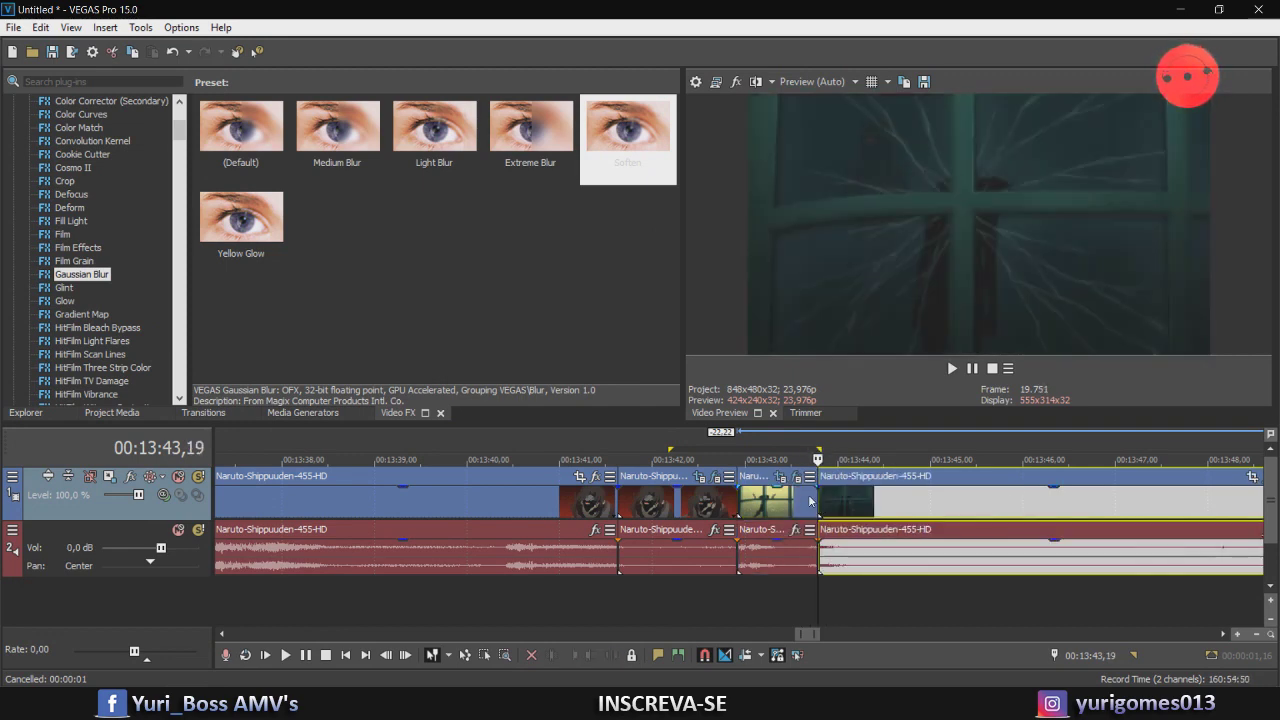
pyautogui.click(806, 500)
pyautogui.click(780, 476)
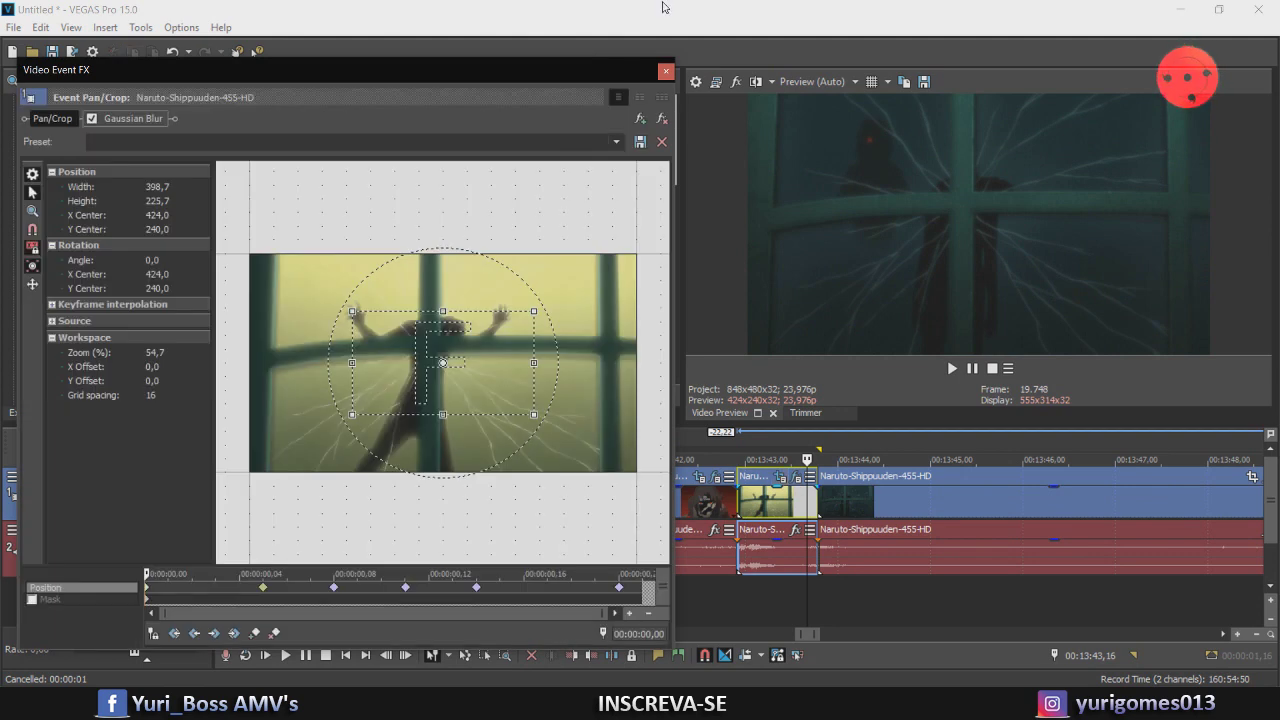
pyautogui.click(666, 71)
# Compare the two short transition clips by repeatedly switching between them on either side of the cut
pyautogui.click(713, 497)
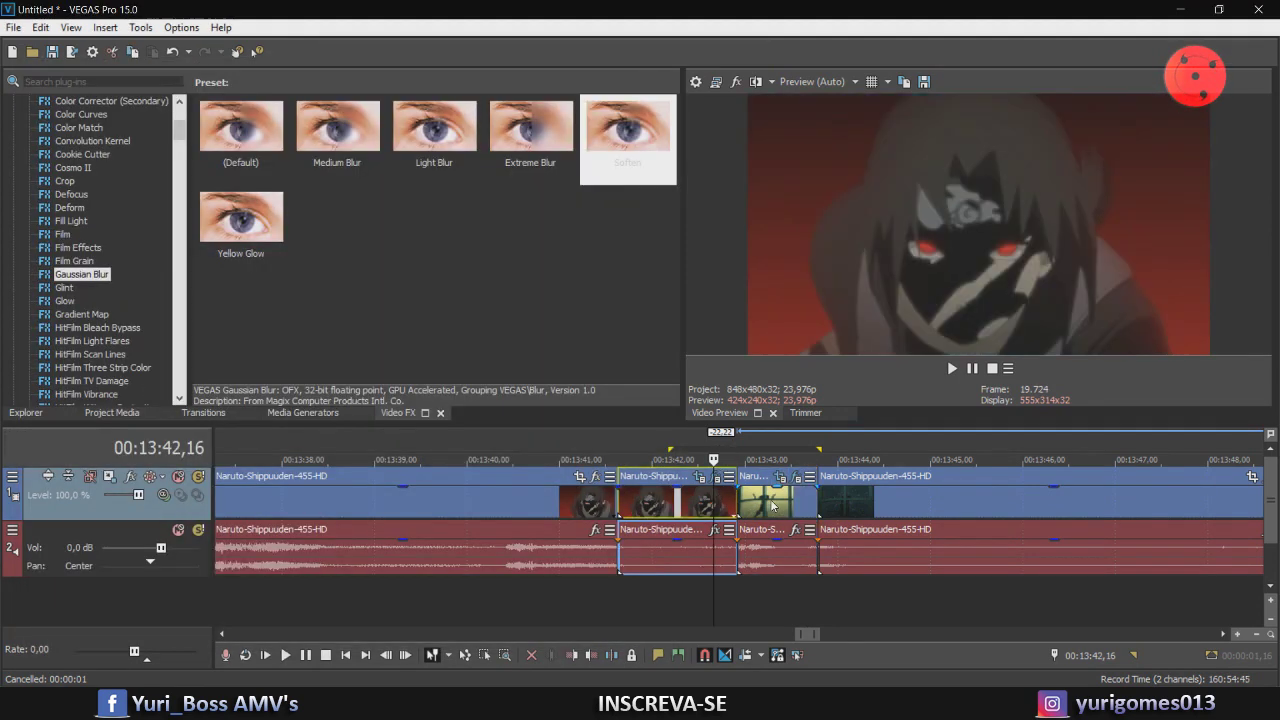
pyautogui.click(706, 502)
pyautogui.click(763, 502)
pyautogui.click(729, 502)
pyautogui.click(759, 501)
pyautogui.click(703, 502)
pyautogui.click(749, 501)
pyautogui.click(718, 503)
pyautogui.click(749, 501)
pyautogui.click(726, 505)
pyautogui.click(776, 503)
pyautogui.click(710, 502)
pyautogui.click(757, 504)
pyautogui.click(714, 504)
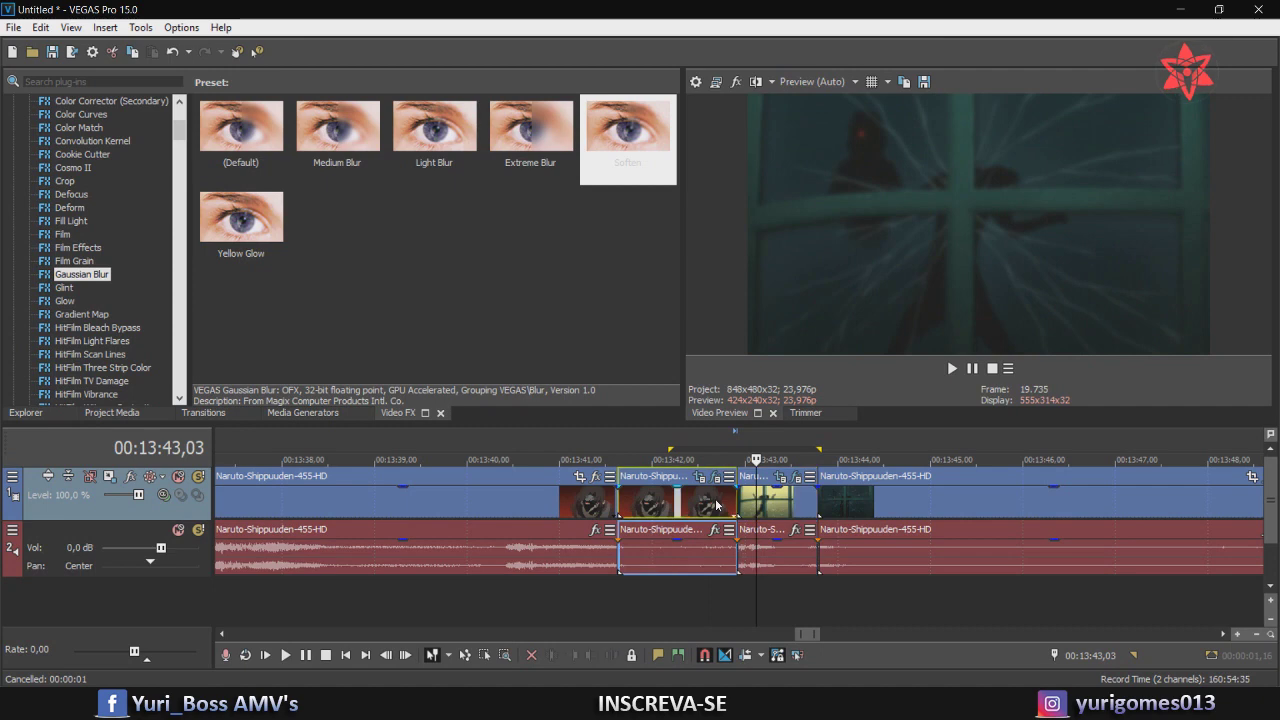
pyautogui.click(762, 511)
pyautogui.click(718, 504)
pyautogui.click(771, 506)
pyautogui.click(715, 502)
pyautogui.press('space')
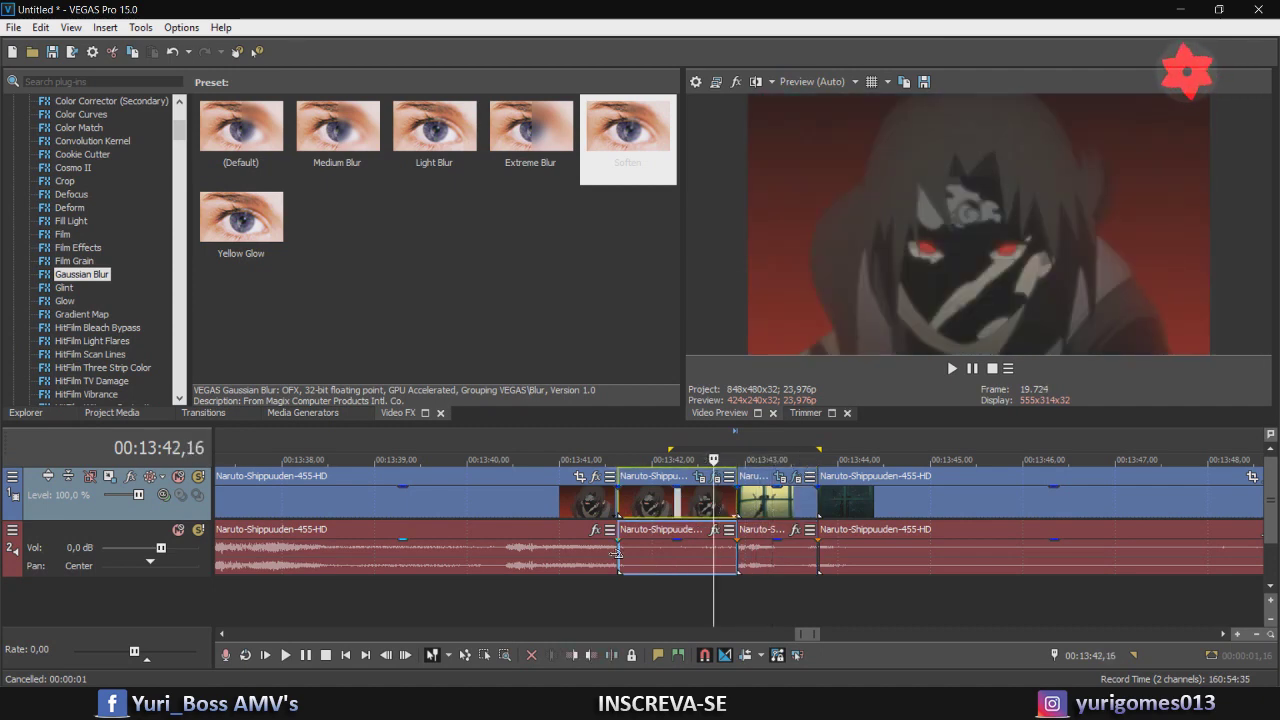
# Split the long remaining clip at 00:14:10,06 and again at about 00:14:11 to isolate a short clip
pyautogui.scroll(-5, 740, 545)
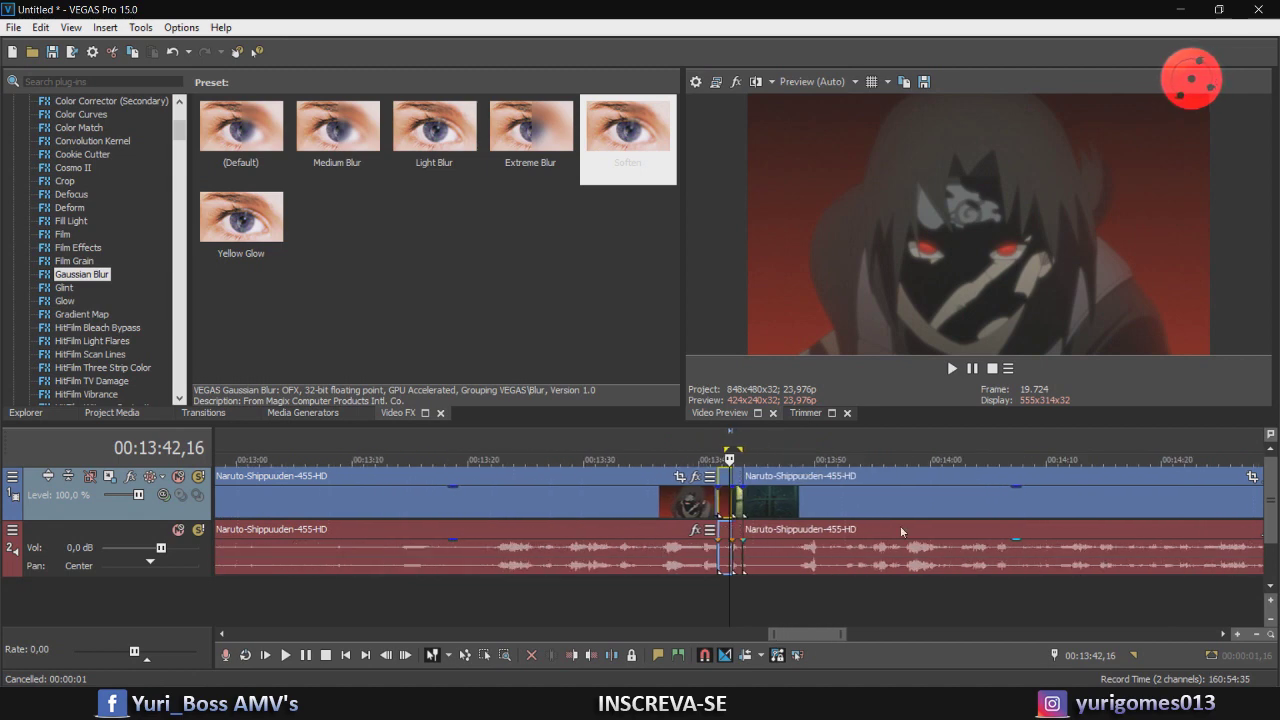
pyautogui.click(1048, 508)
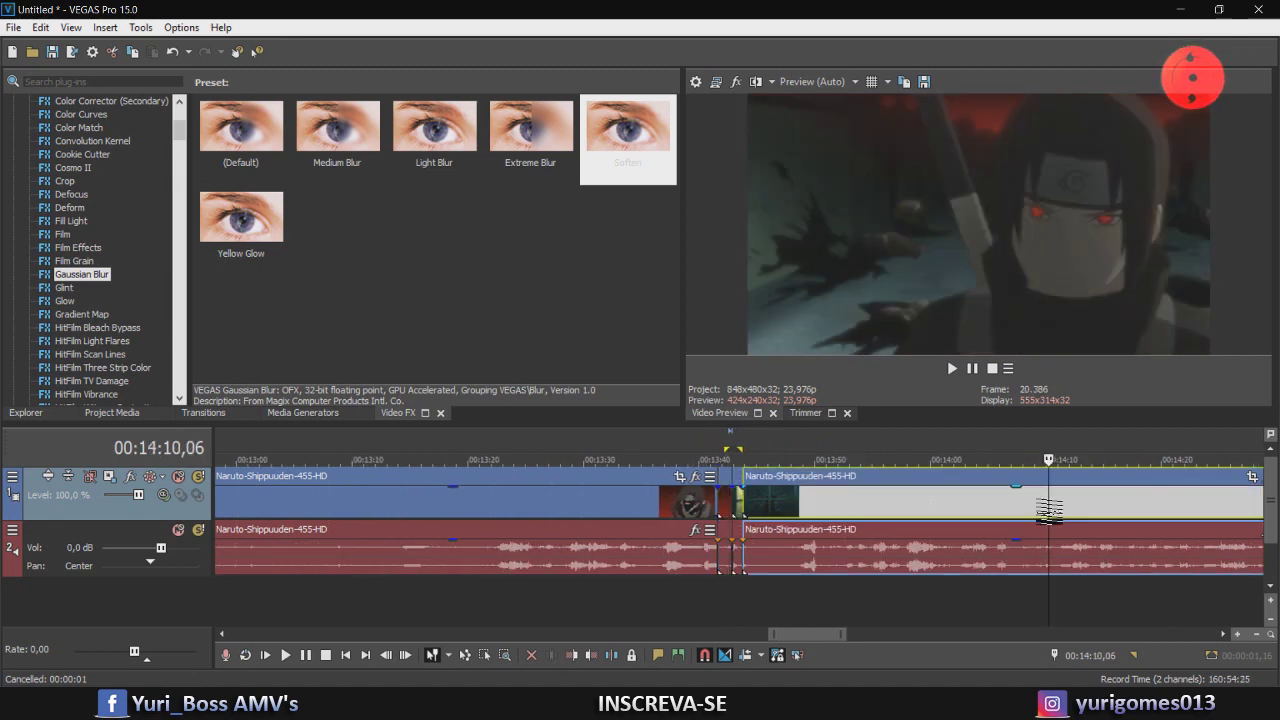
pyautogui.press('s')
pyautogui.click(1055, 511)
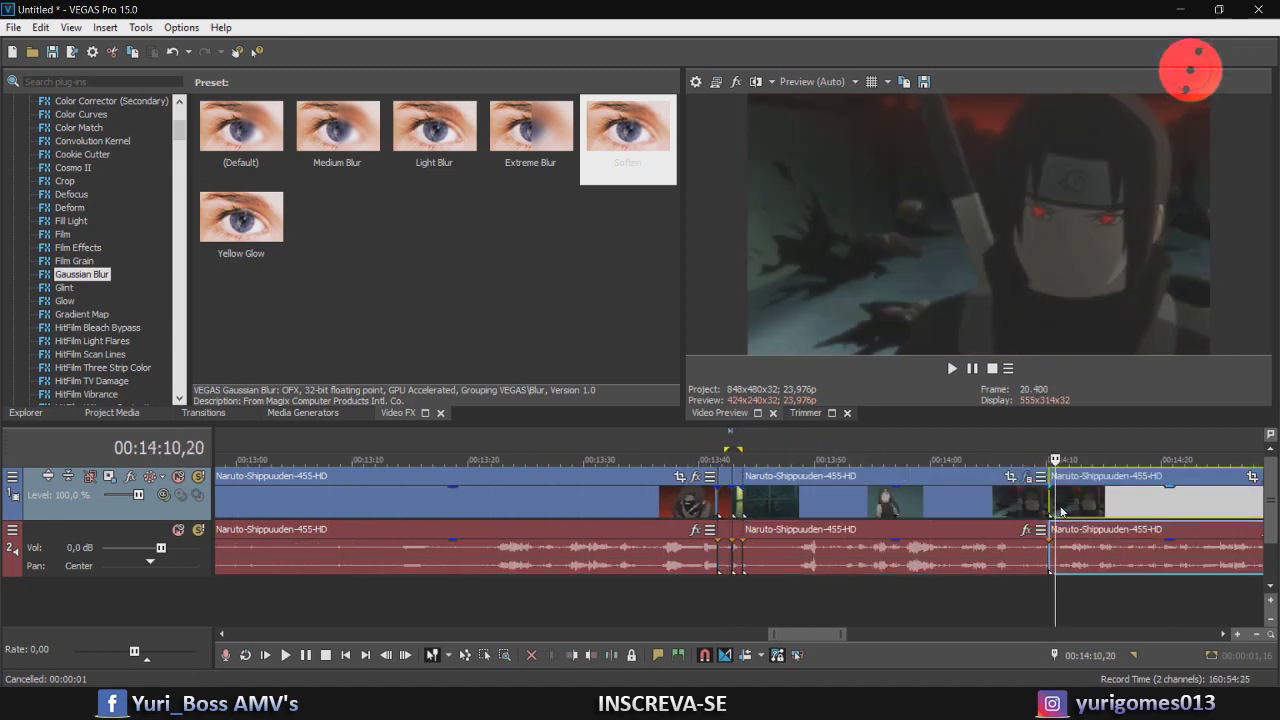
pyautogui.press('space')
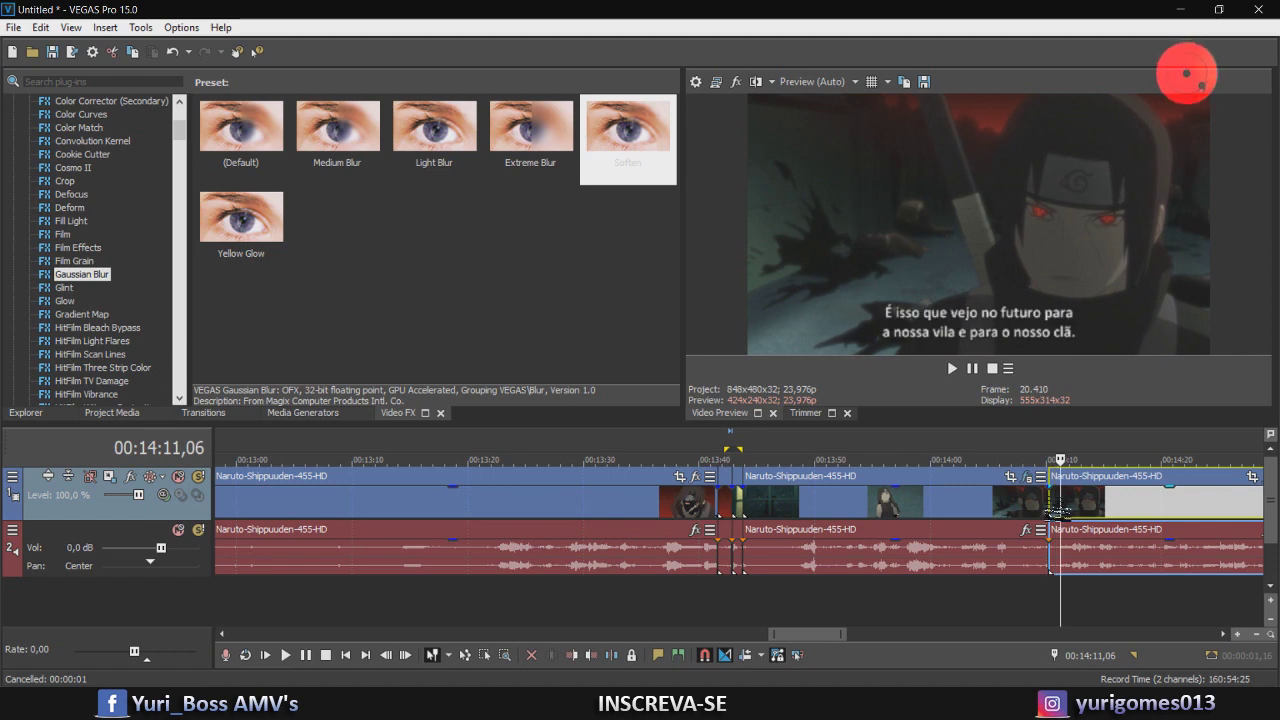
pyautogui.click(1057, 511)
pyautogui.press('s')
# Find the start of the next scene frame by frame and split the last clip there, at about 00:14:23,15
pyautogui.click(1089, 507)
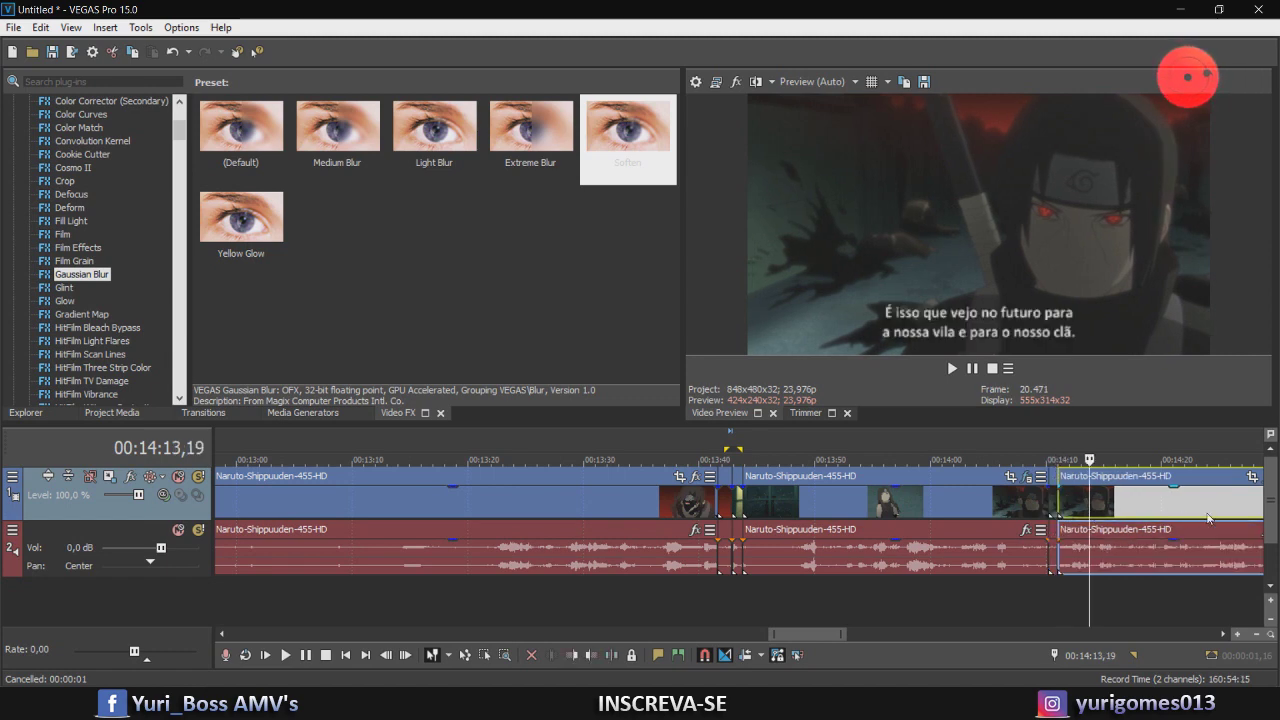
pyautogui.click(1208, 517)
pyautogui.click(1224, 517)
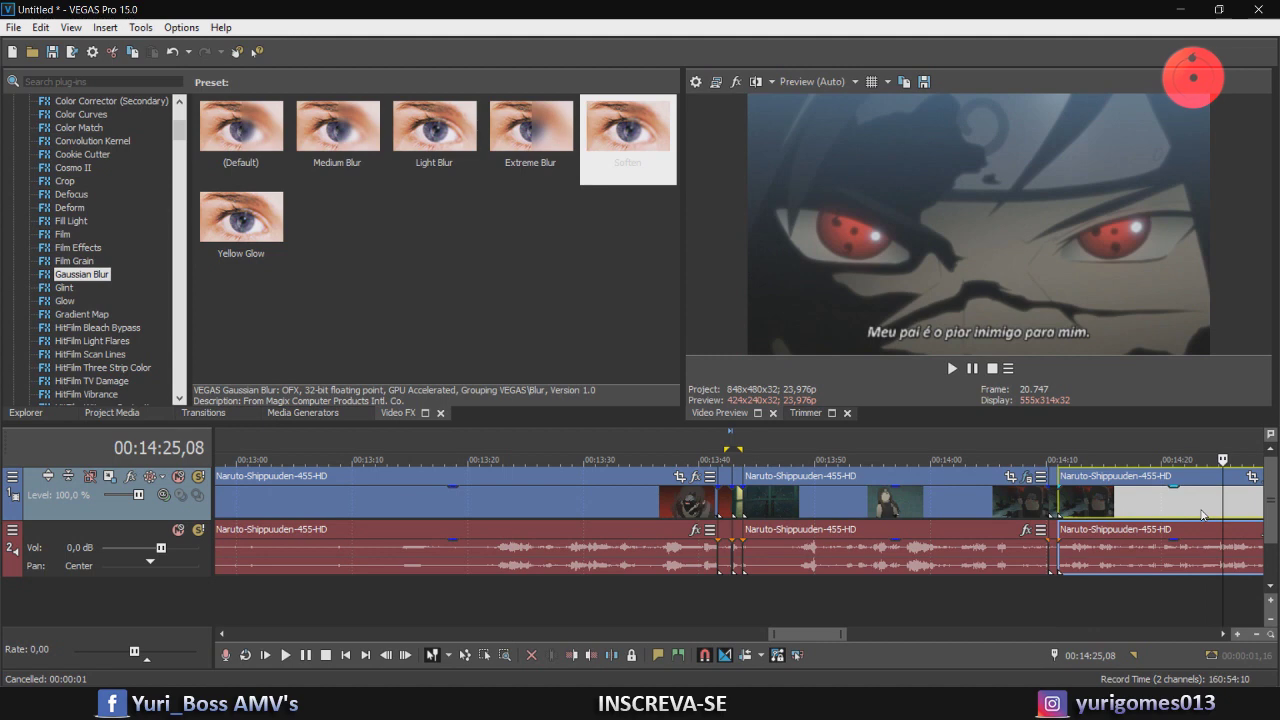
pyautogui.click(1201, 513)
pyautogui.hotkey('alt', 'Left')
pyautogui.hotkey('alt', 'Right')
pyautogui.hotkey('alt', 'Right')
pyautogui.hotkey('alt', 'Right')
pyautogui.hotkey('alt', 'Right')
pyautogui.hotkey('alt', 'Right')
pyautogui.hotkey('alt', 'Right')
pyautogui.hotkey('alt', 'Right')
pyautogui.hotkey('alt', 'Right')
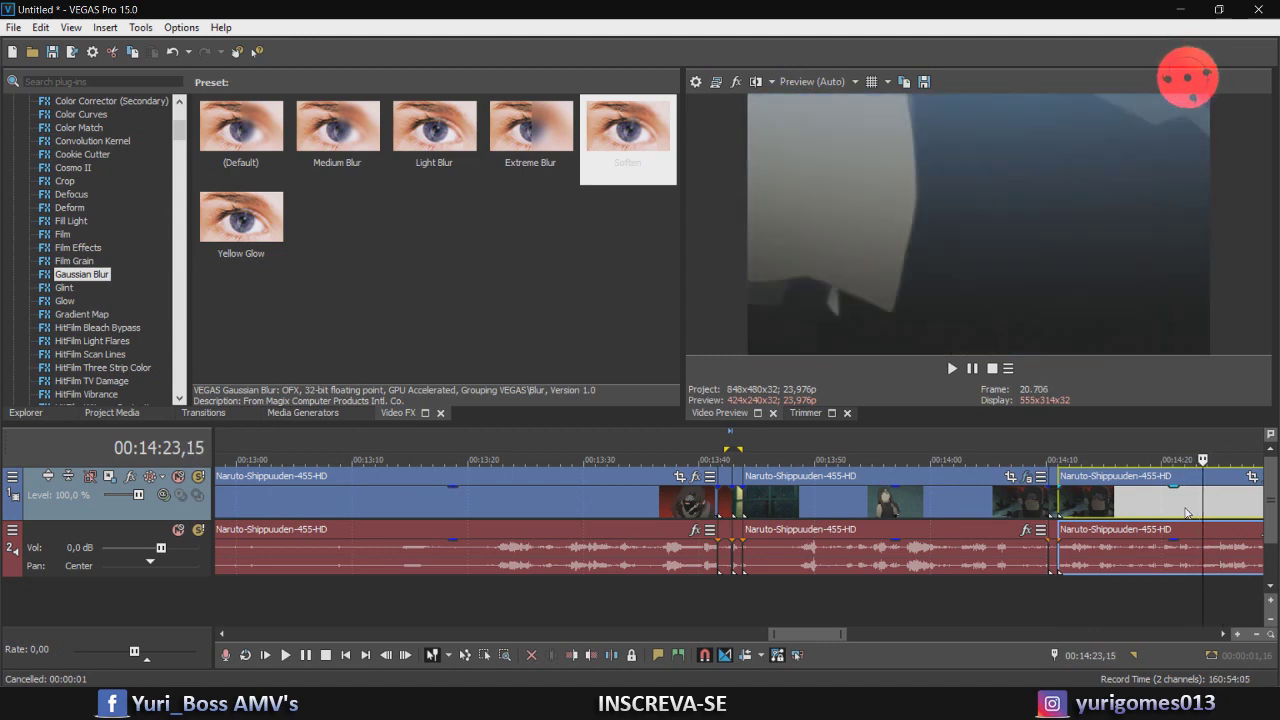
pyautogui.press('Right')
pyautogui.press('Right')
pyautogui.press('s')
# Delete the unwanted section before the new scene and move the remaining clip against the short clip's end
pyautogui.click(1185, 513)
pyautogui.press('Delete')
pyautogui.moveTo(1225, 510); pyautogui.dragTo(1072, 504)
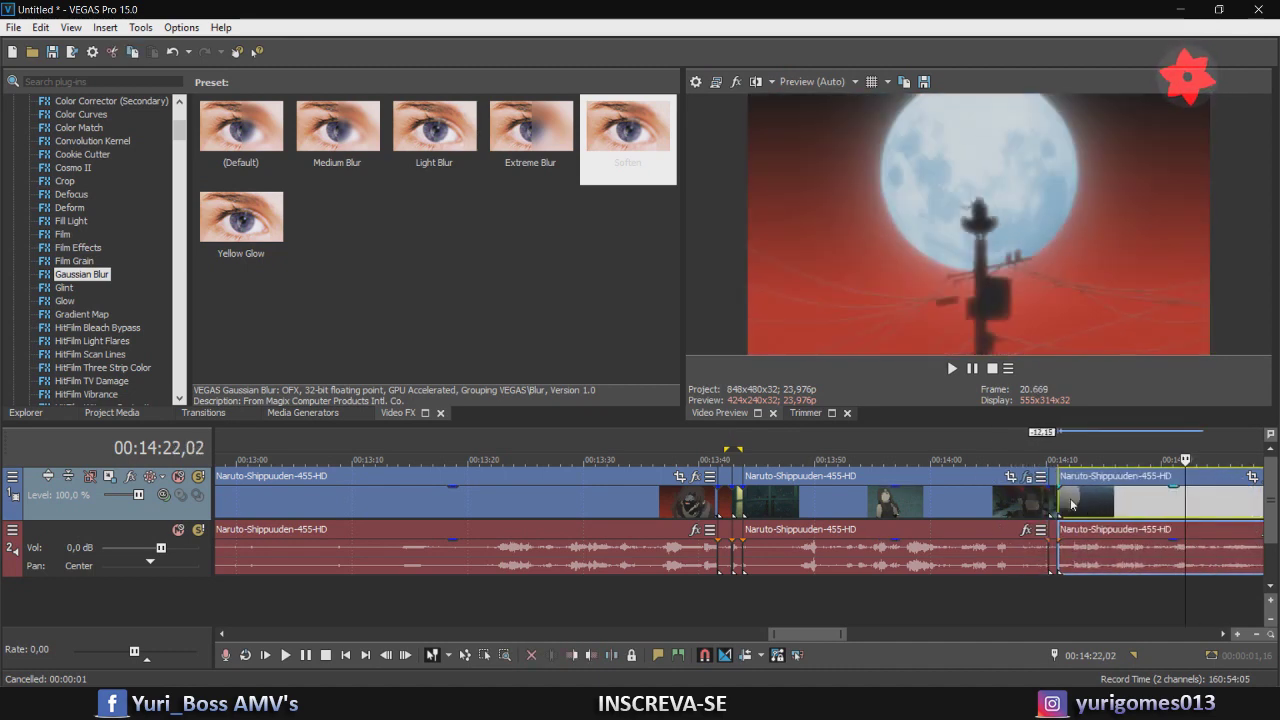
# Move the cut before the short clip earlier to about 00:14:09,02 and play back the change of scene
pyautogui.click(1053, 501)
pyautogui.scroll(2, 1053, 501)
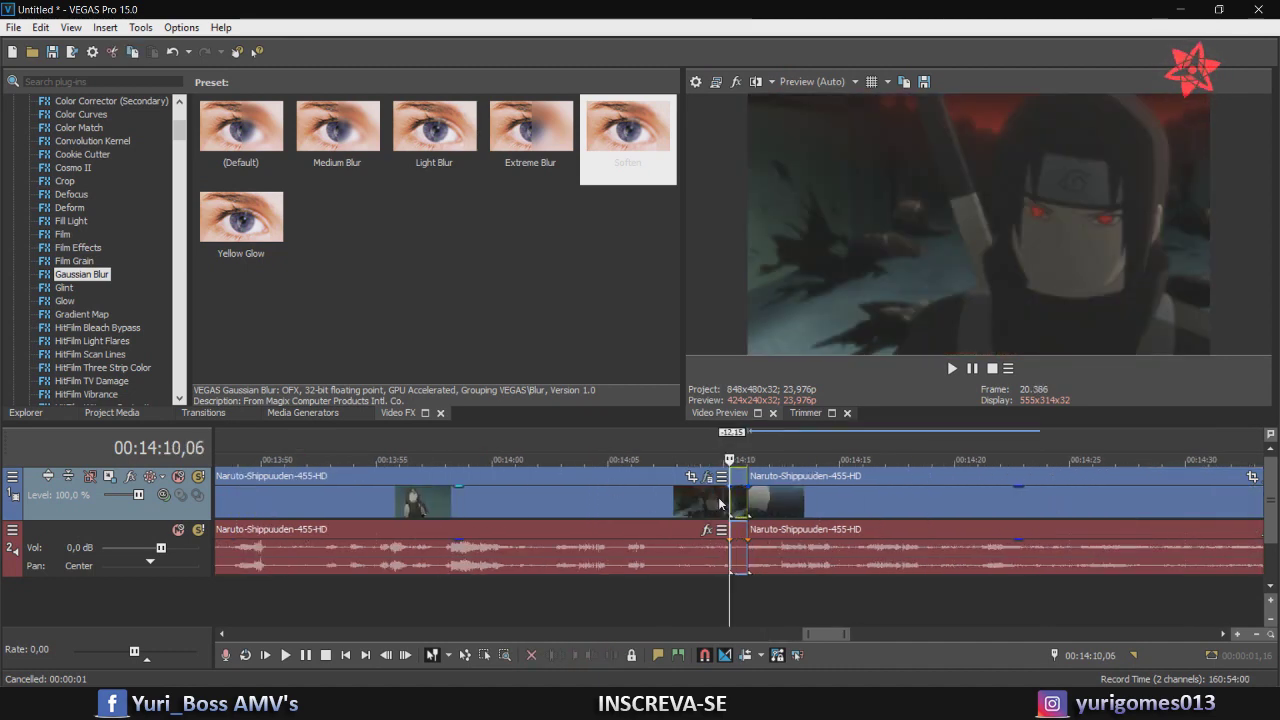
pyautogui.moveTo(724, 501); pyautogui.dragTo(703, 500)
pyautogui.press('space')
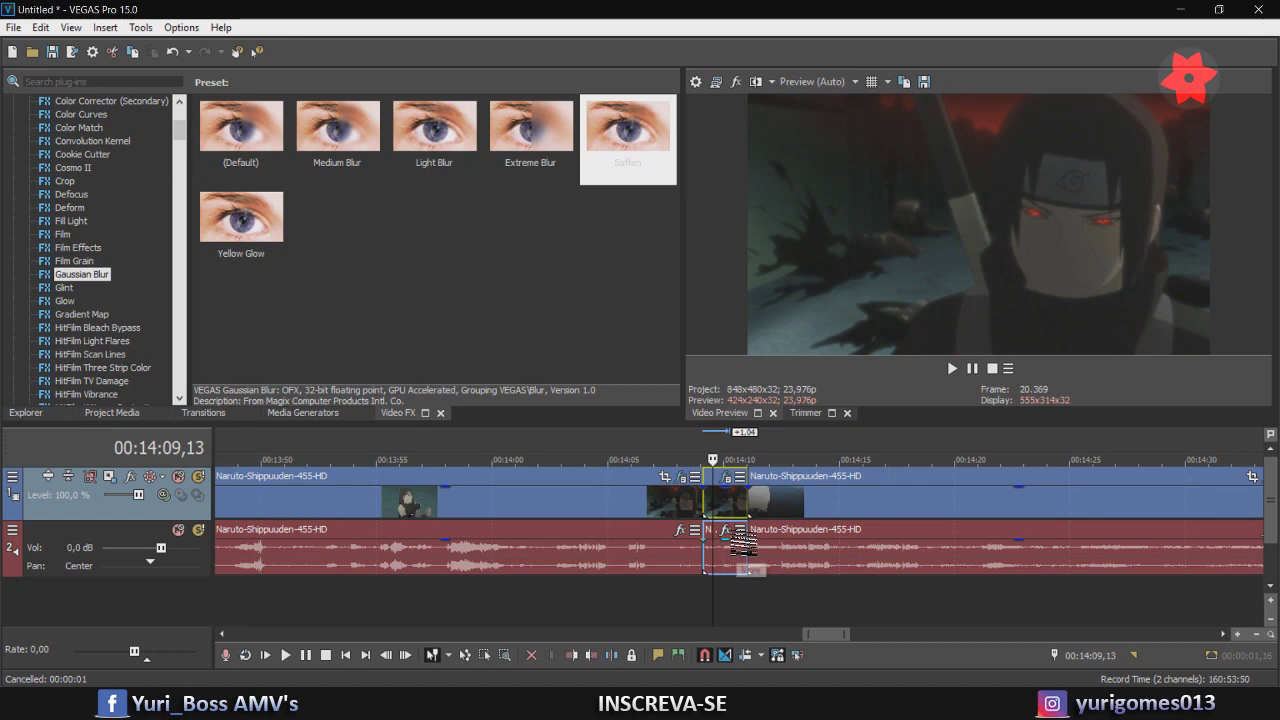
pyautogui.press('space')
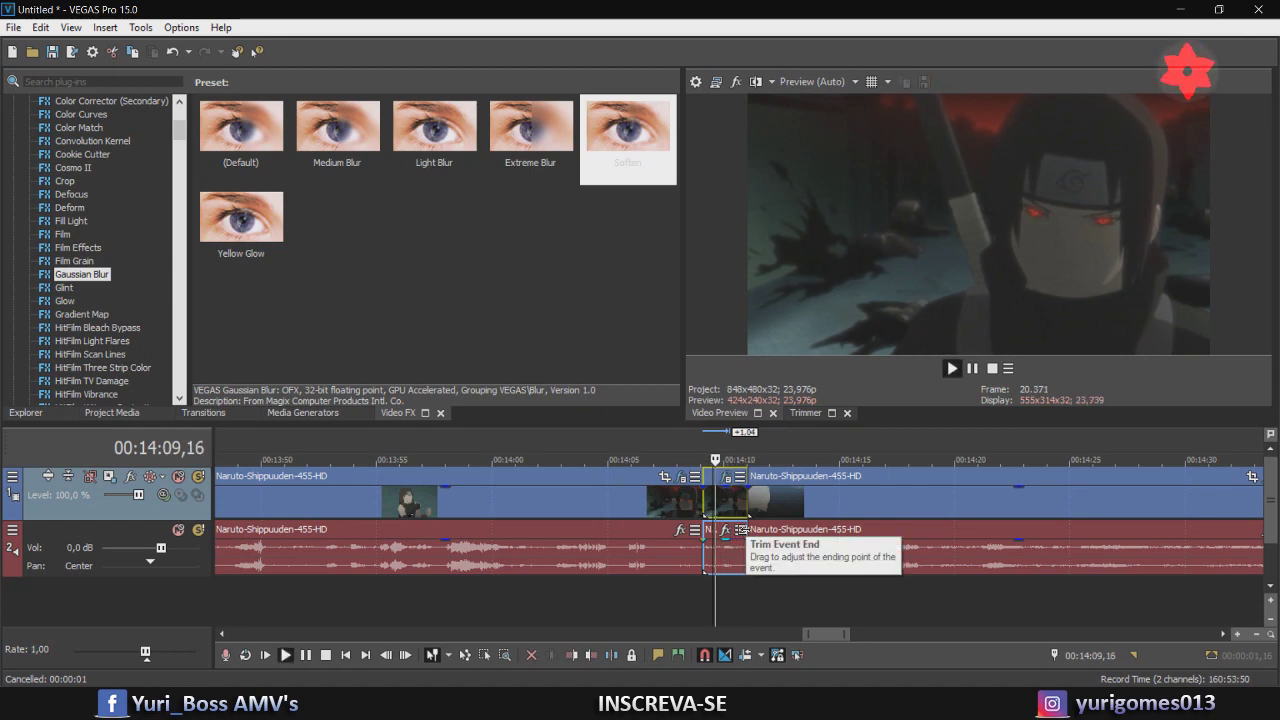
pyautogui.press('space')
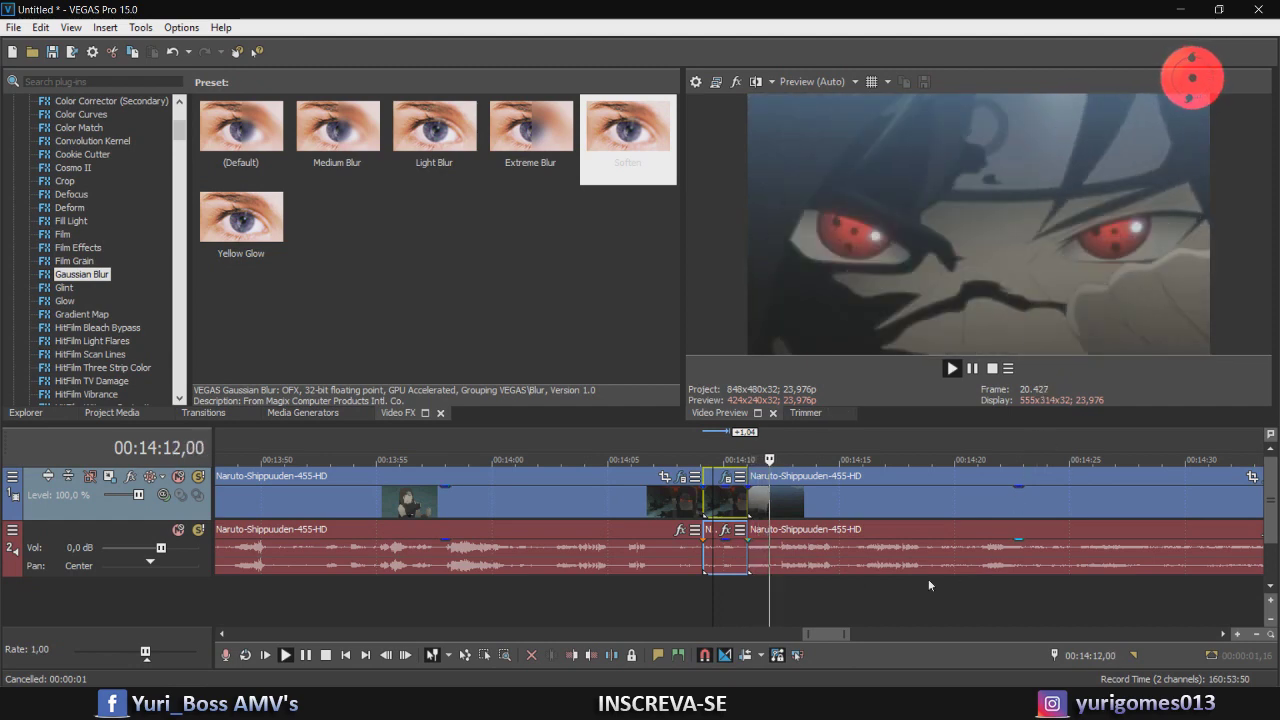
pyautogui.press('space')
# Split the new scene's clip at 00:14:12,16 and compare the two short clips on either side of the second cut
pyautogui.moveTo(806, 634); pyautogui.dragTo(760, 634)
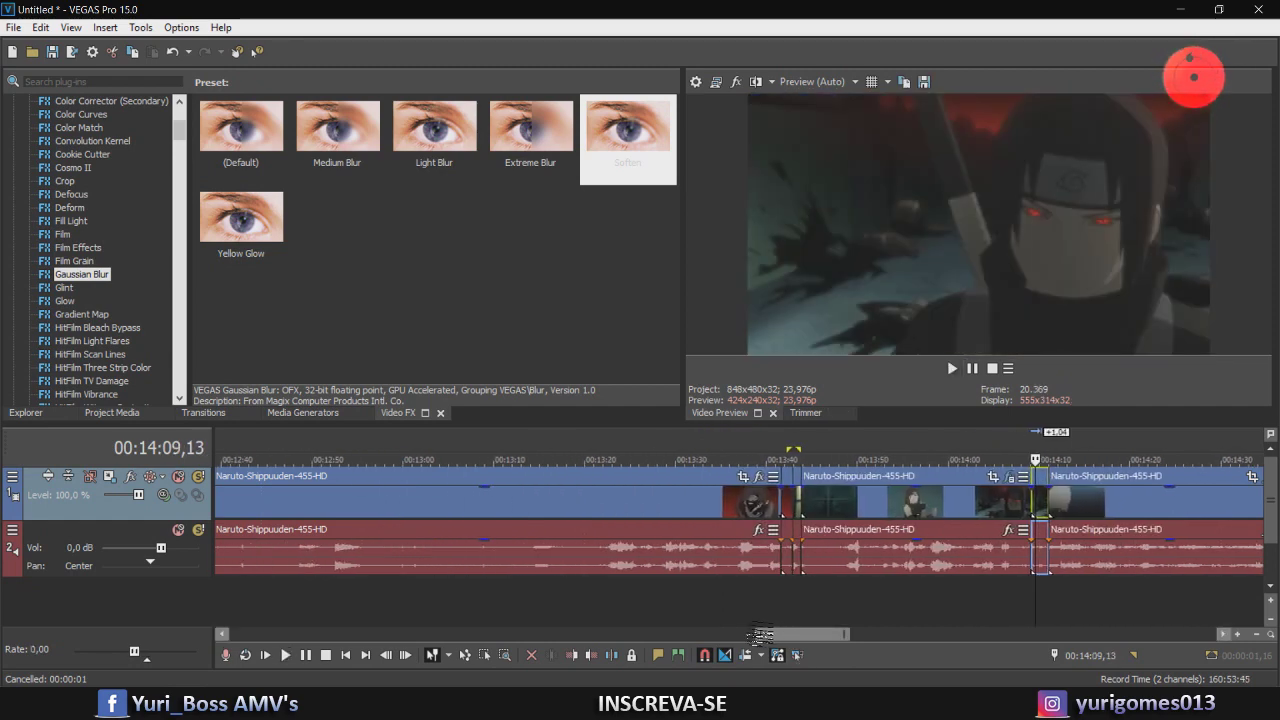
pyautogui.click(785, 492)
pyautogui.scroll(2, 785, 492)
pyautogui.click(1163, 506)
pyautogui.scroll(3, 1162, 502)
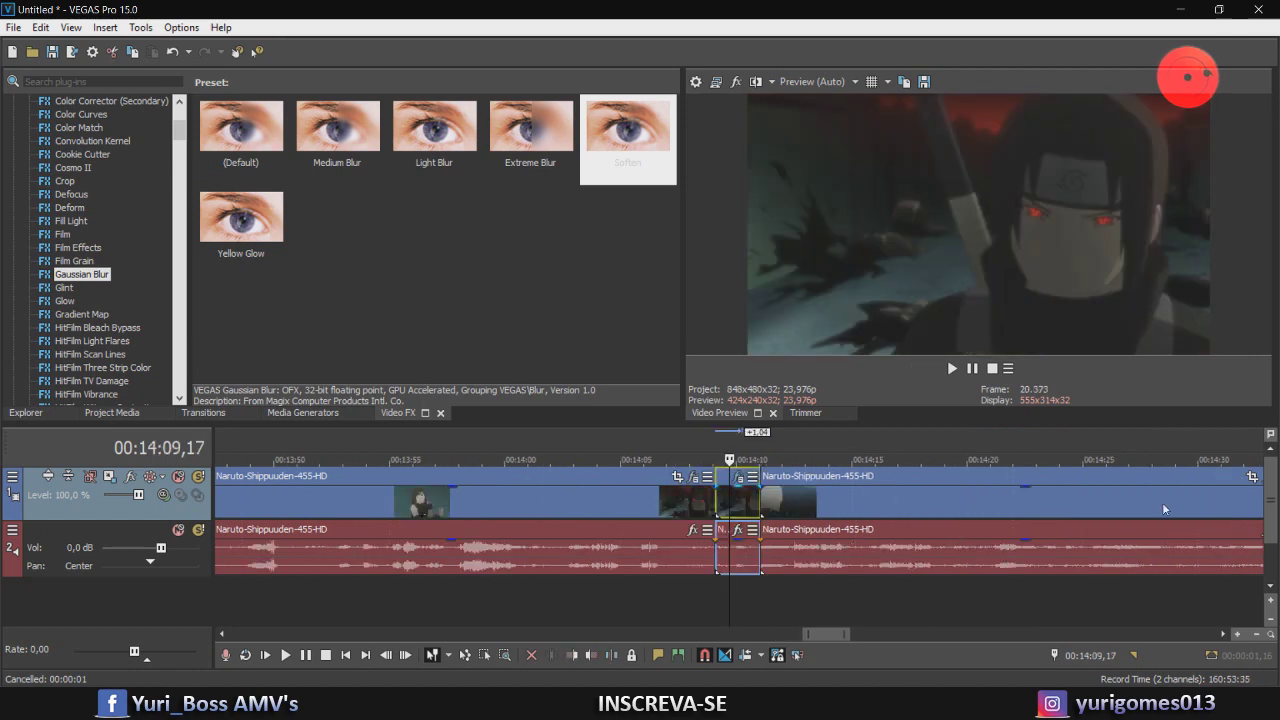
pyautogui.click(866, 517)
pyautogui.press('s')
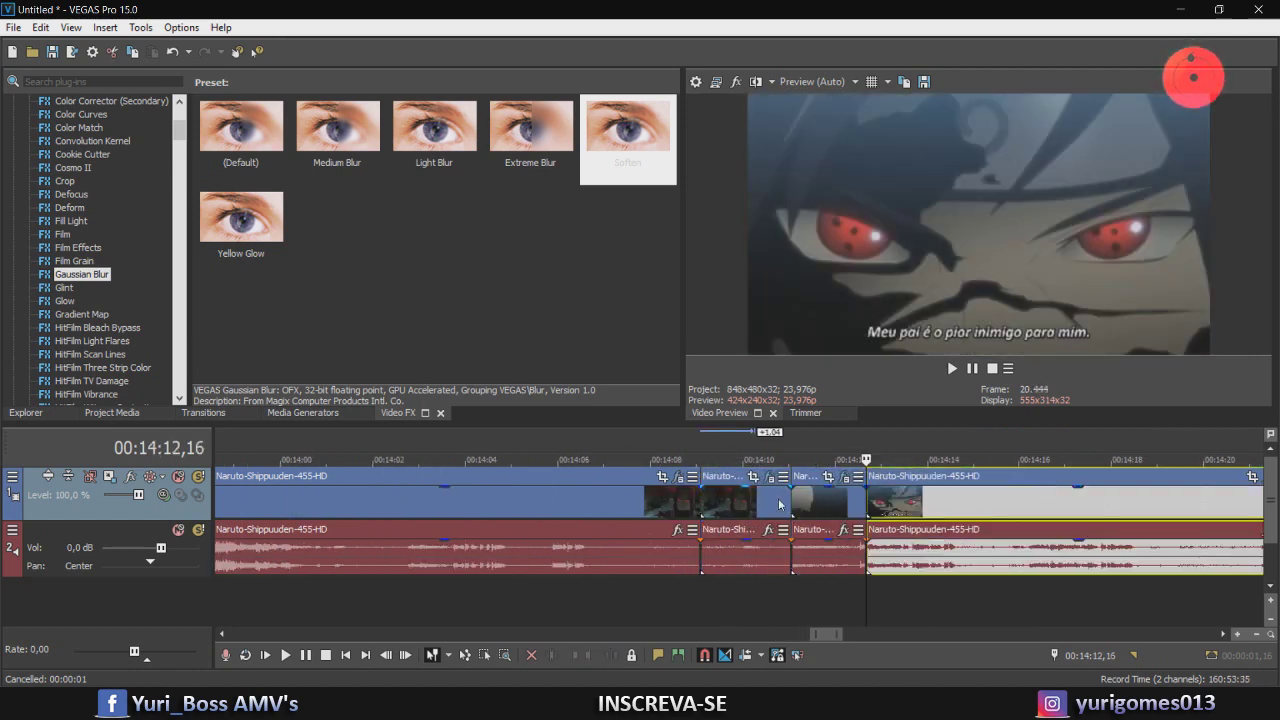
pyautogui.click(778, 500)
pyautogui.click(816, 512)
pyautogui.click(751, 507)
pyautogui.click(799, 507)
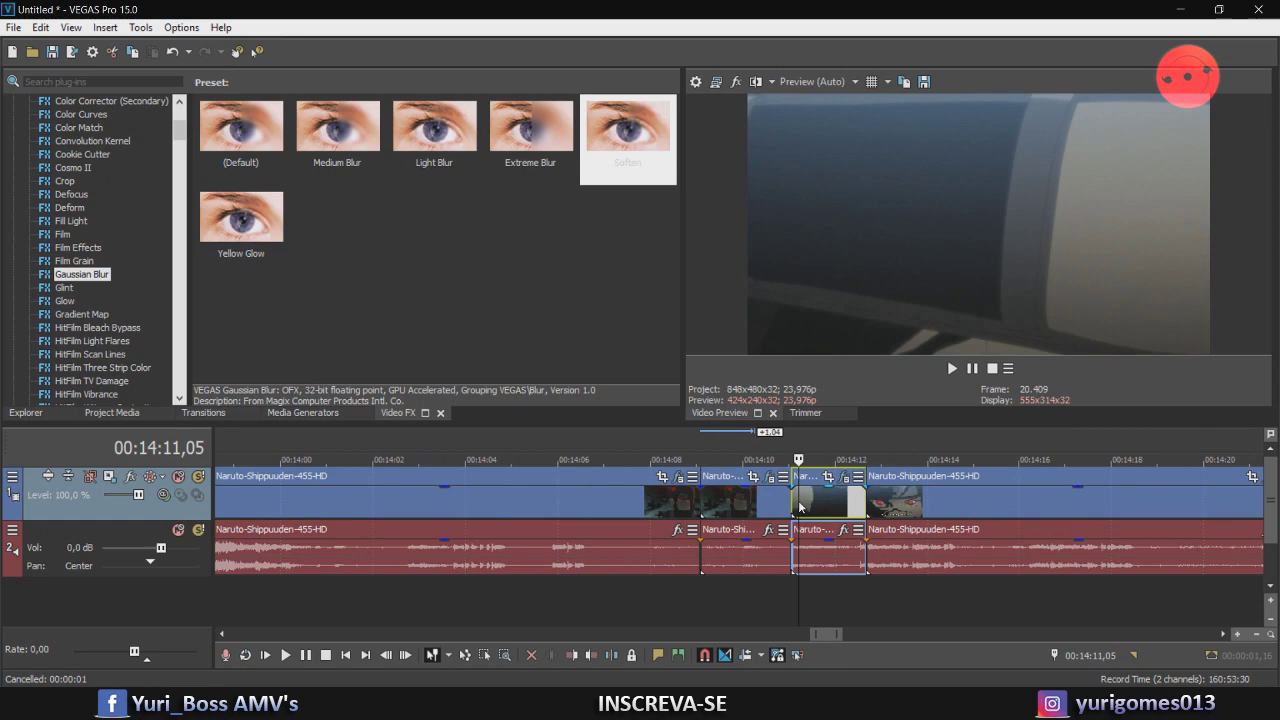
# Copy the short clip just before the first cut, at about 00:13:42,10
pyautogui.scroll(-3, 800, 500)
pyautogui.click(285, 505)
pyautogui.scroll(5, 504, 523)
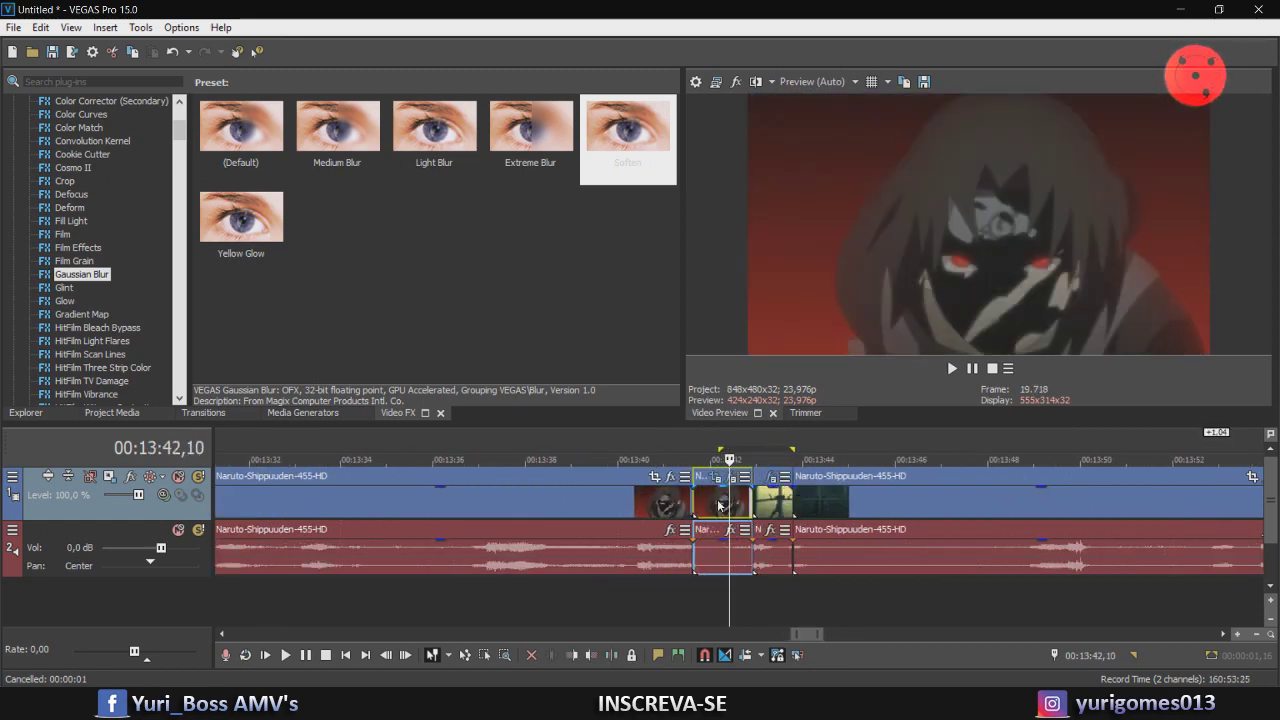
pyautogui.rightClick(719, 506)
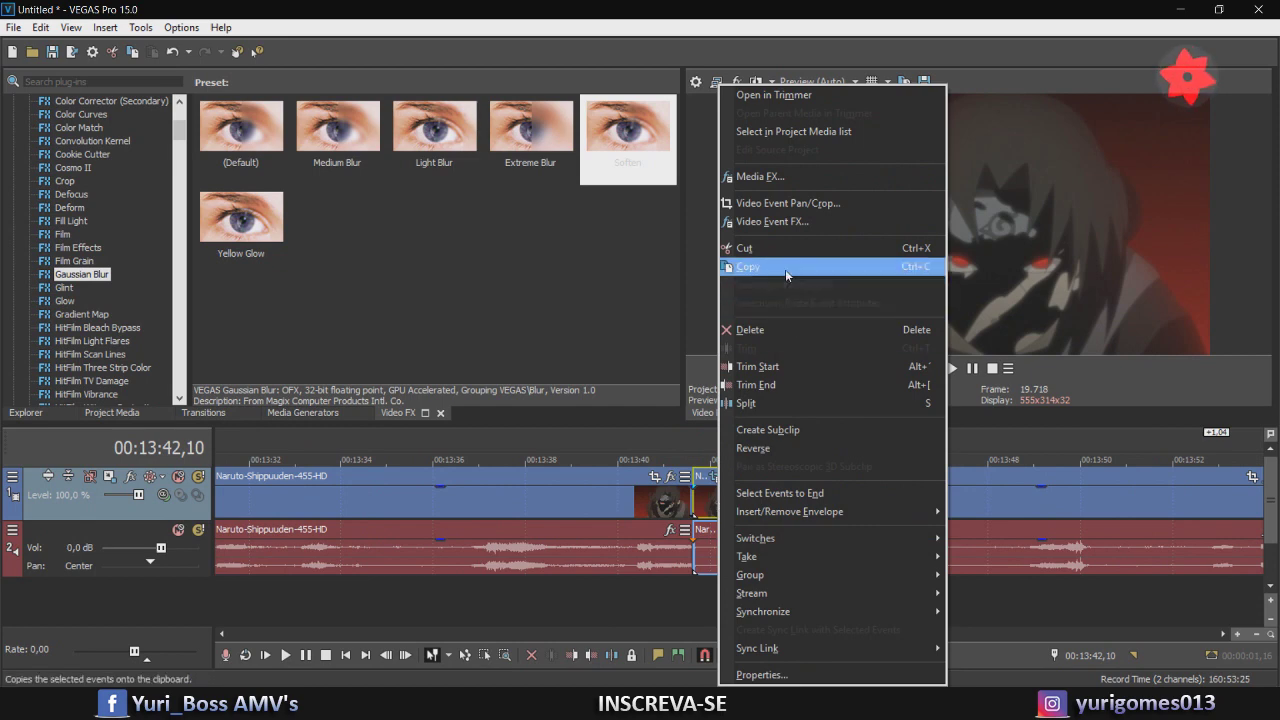
pyautogui.click(785, 267)
pyautogui.scroll(-5, 1203, 533)
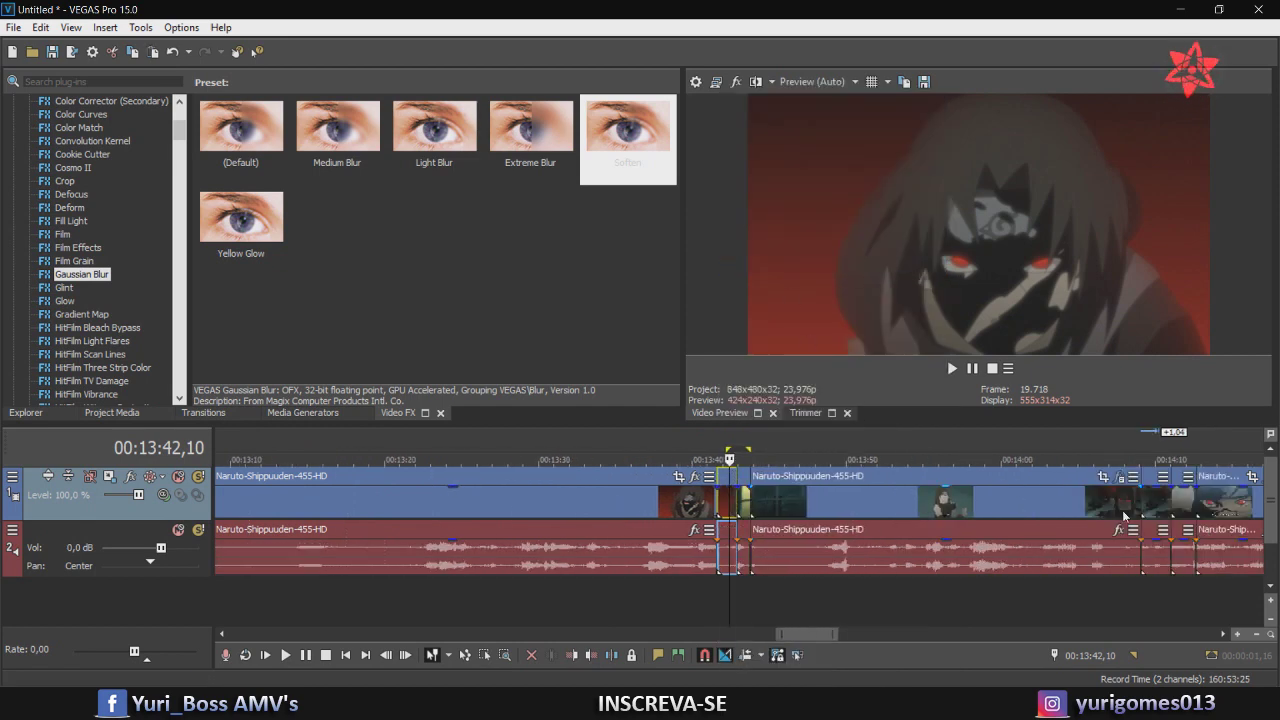
# Selectively paste only the video event effects with keyframes and the pan/crop settings onto the short clip before the second cut
pyautogui.click(1157, 505)
pyautogui.scroll(6, 1157, 500)
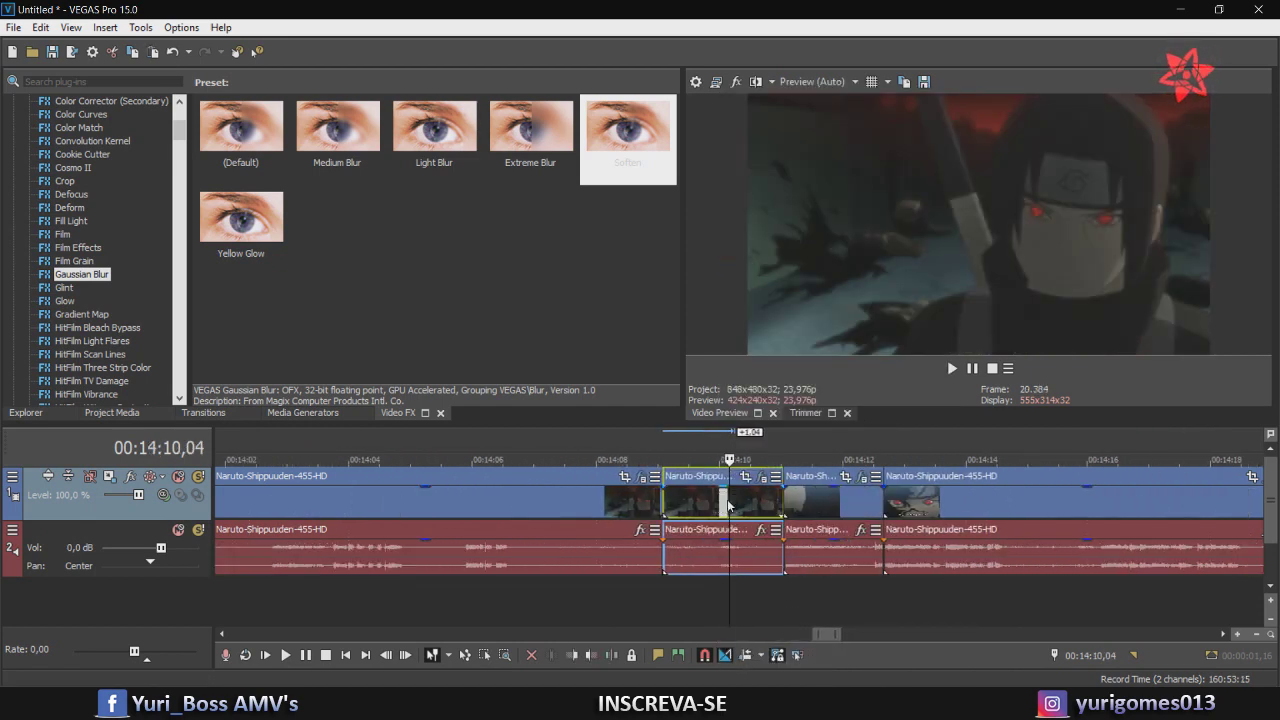
pyautogui.rightClick(729, 506)
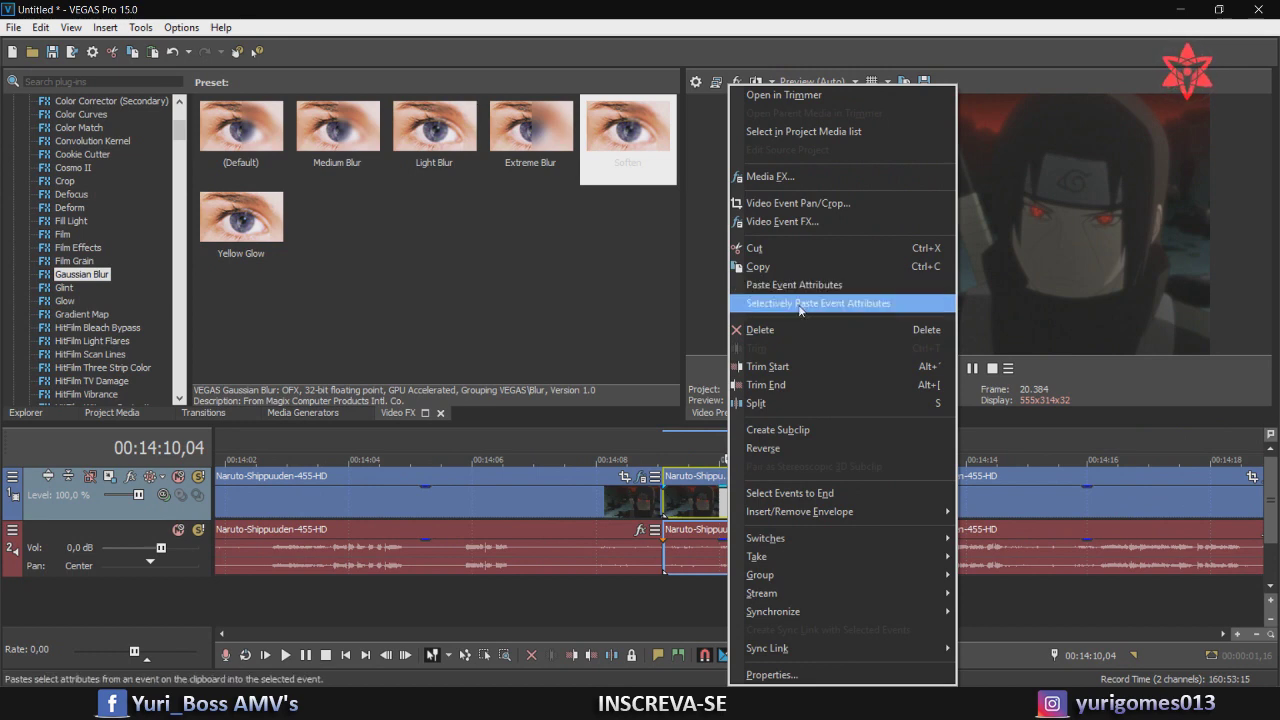
pyautogui.click(922, 305)
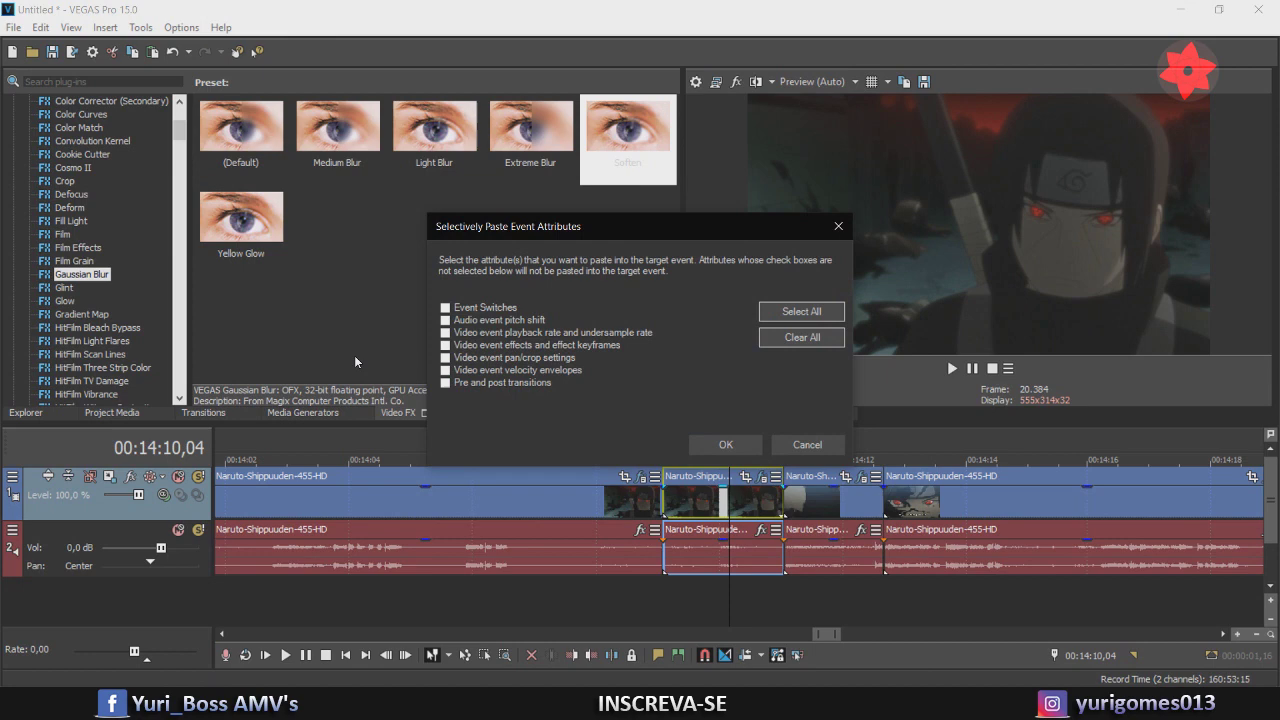
pyautogui.click(498, 358)
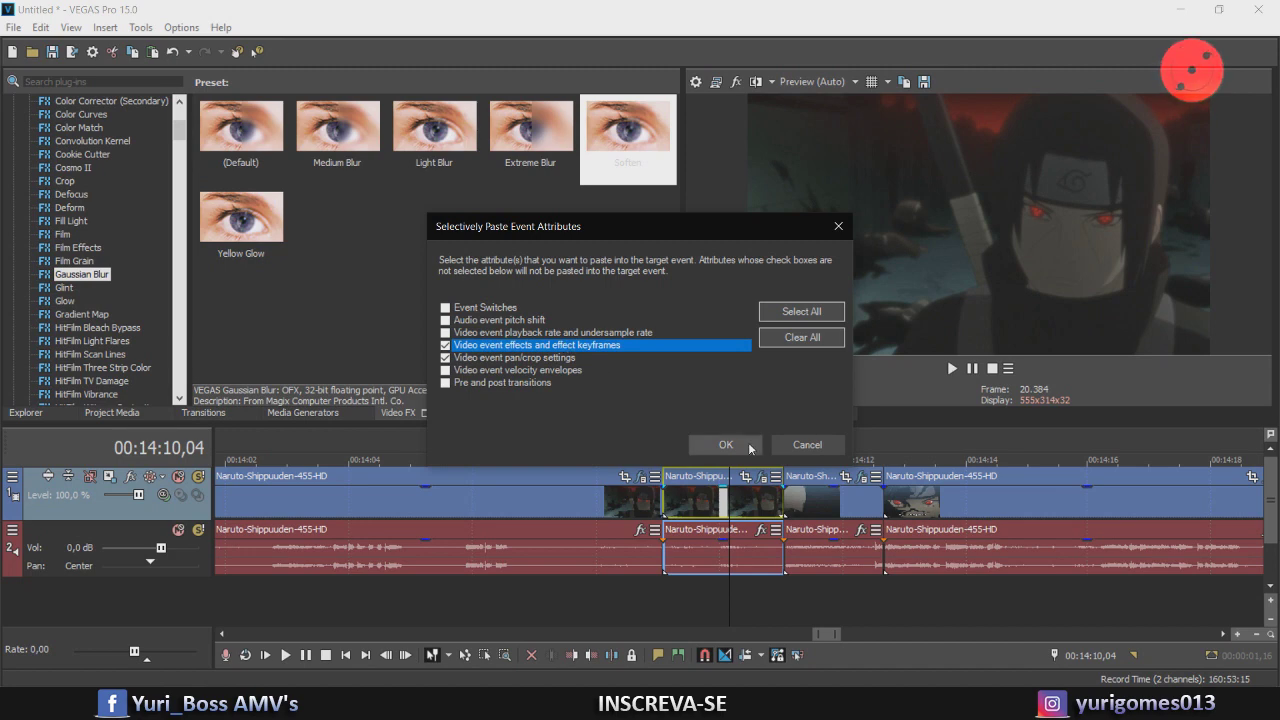
pyautogui.click(726, 444)
# Play back the short clip before the second cut to check the timing of the pasted zoom and blur
pyautogui.press('space')
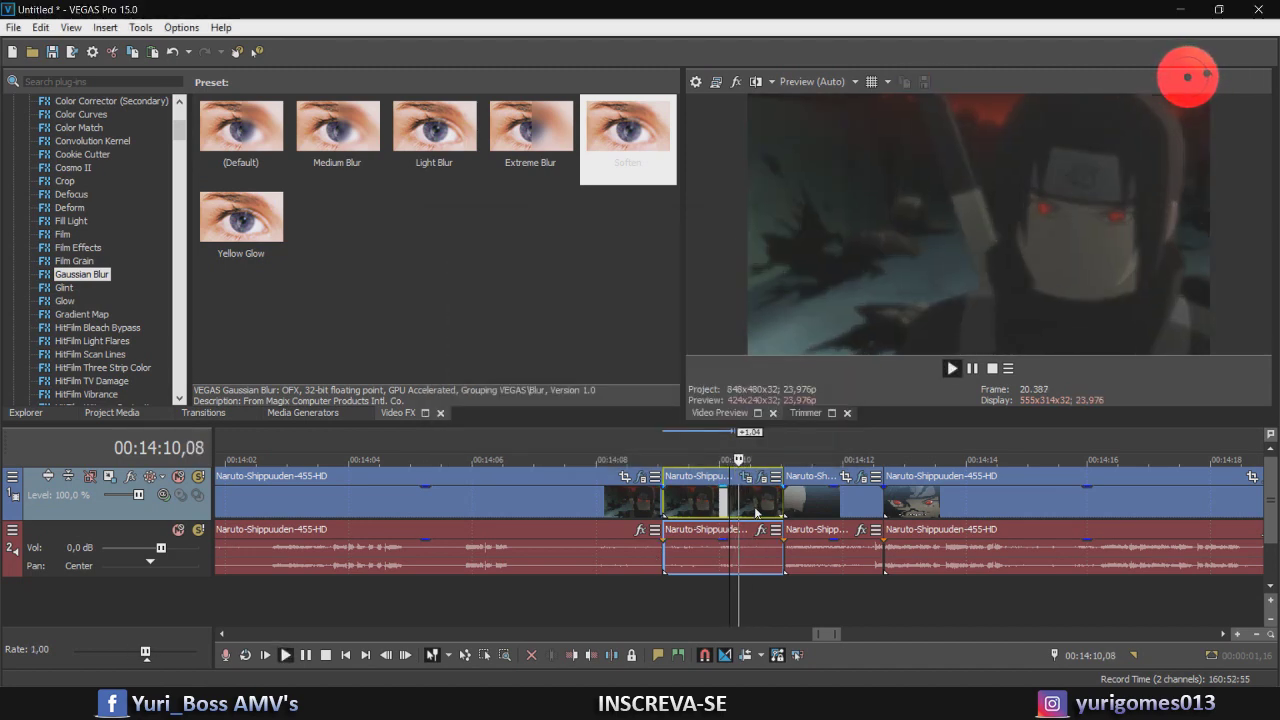
pyautogui.press('space')
pyautogui.press('space')
pyautogui.press('space')
pyautogui.press('space')
pyautogui.press('space')
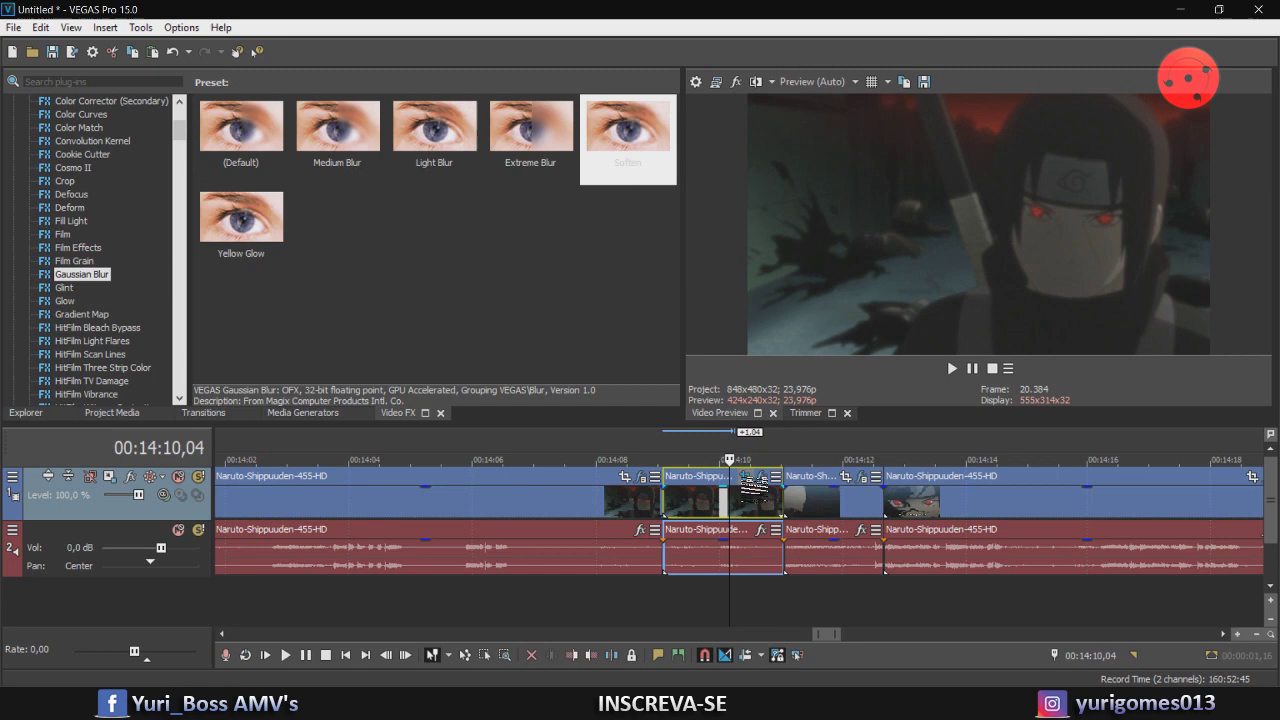
# Move the last two Pan/Crop keyframes of the short clip before the second cut to the clip's end
pyautogui.click(744, 477)
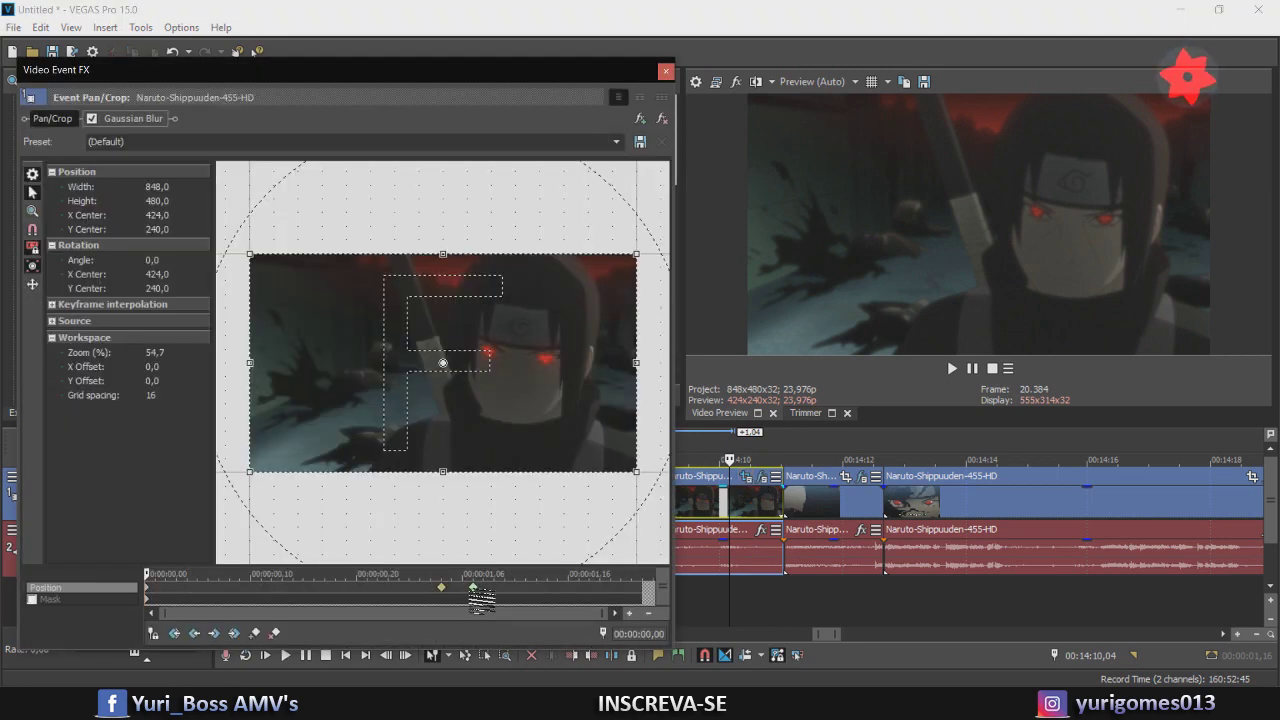
pyautogui.click(476, 592)
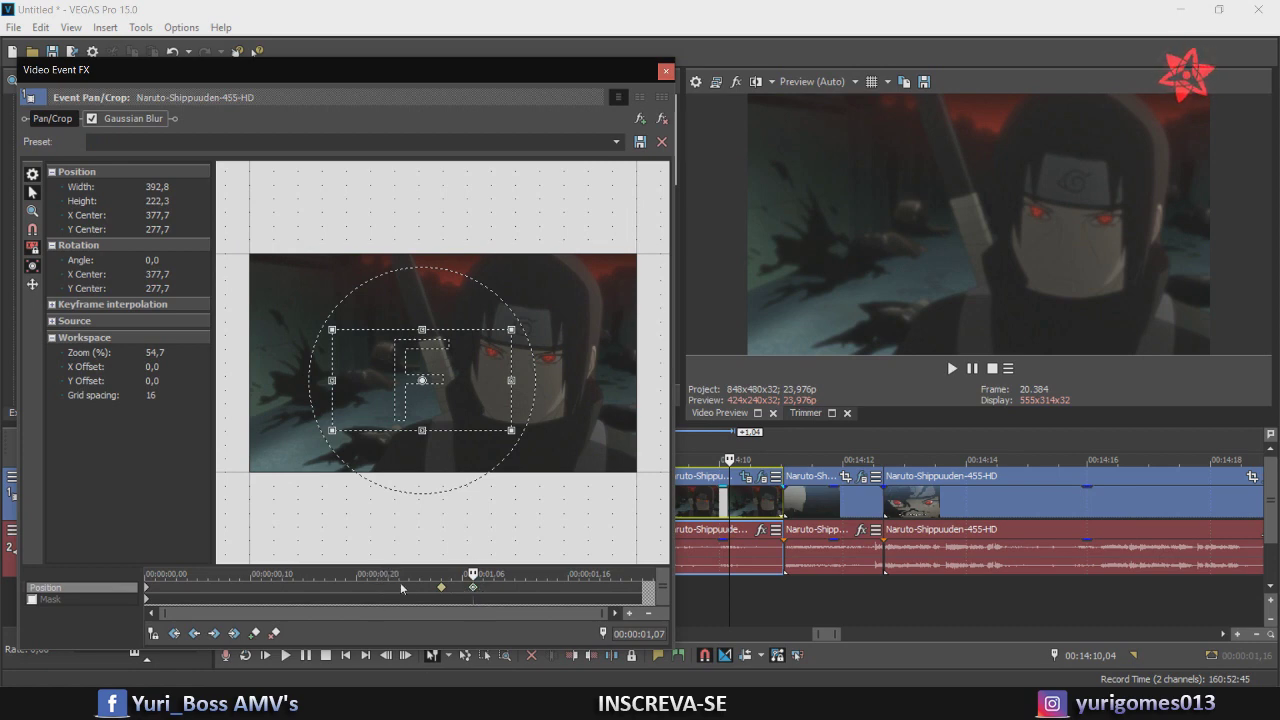
pyautogui.moveTo(381, 591); pyautogui.dragTo(816, 598)
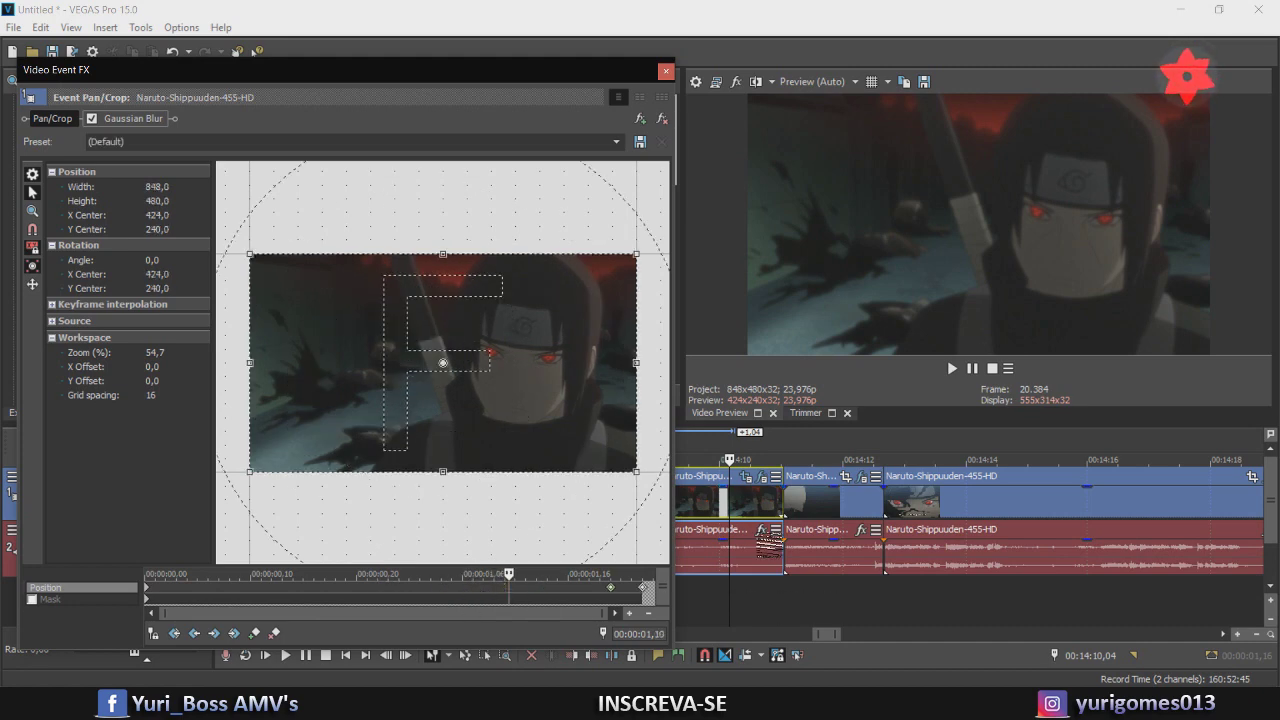
# Move the last two Gaussian Blur keyframes of the same clip to its end and close the effect settings
pyautogui.click(127, 119)
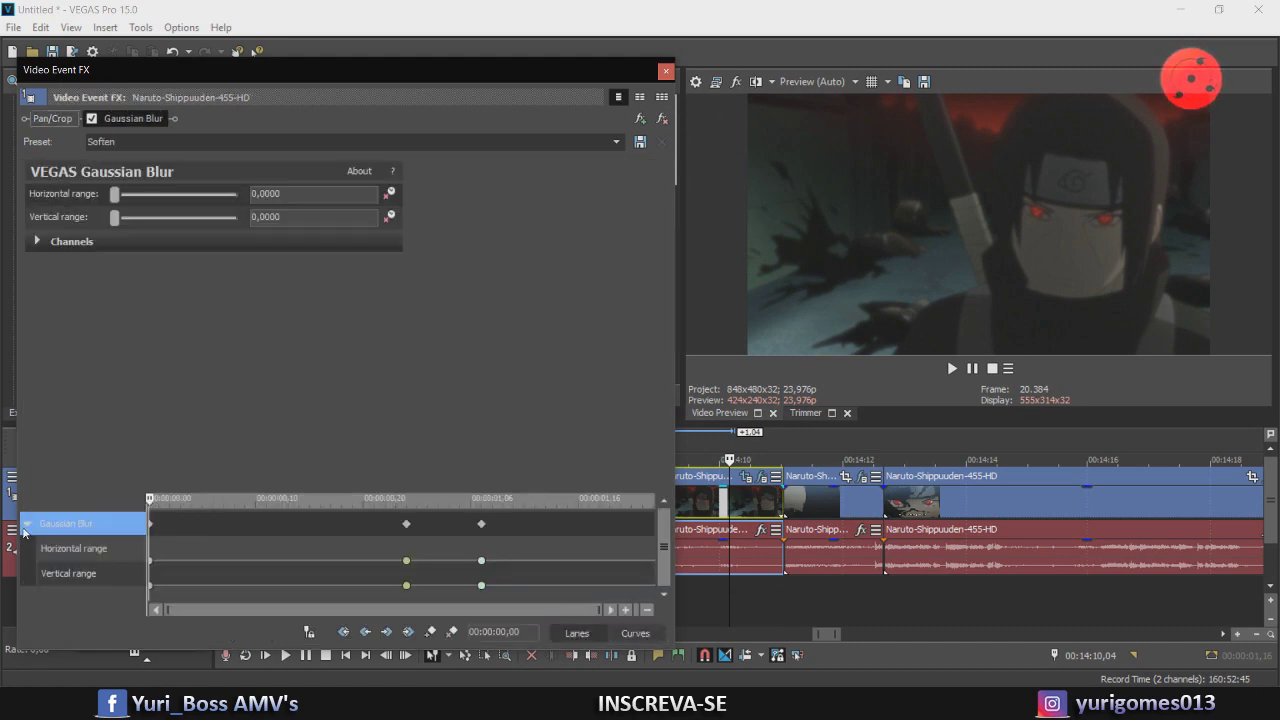
pyautogui.click(29, 525)
pyautogui.moveTo(378, 525); pyautogui.dragTo(525, 528)
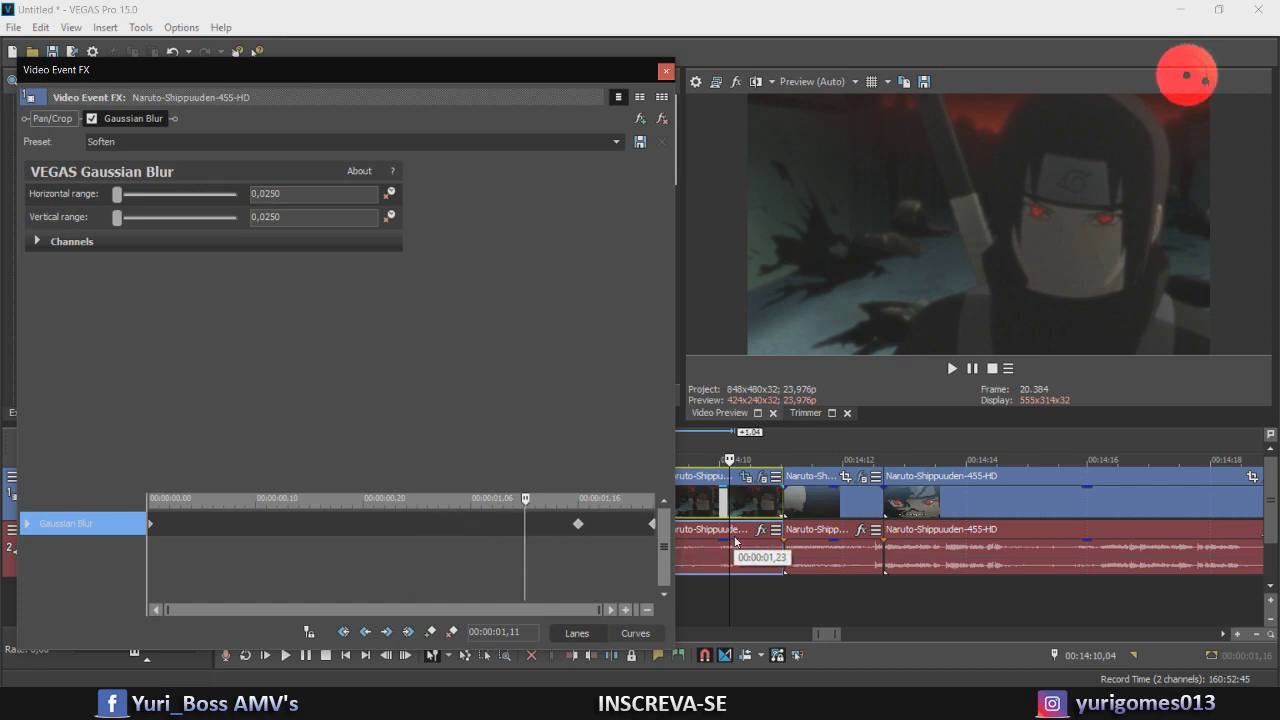
pyautogui.click(665, 71)
# Play the second cut from about 00:14:10,04 to check the retimed zoom and blur
pyautogui.press('space')
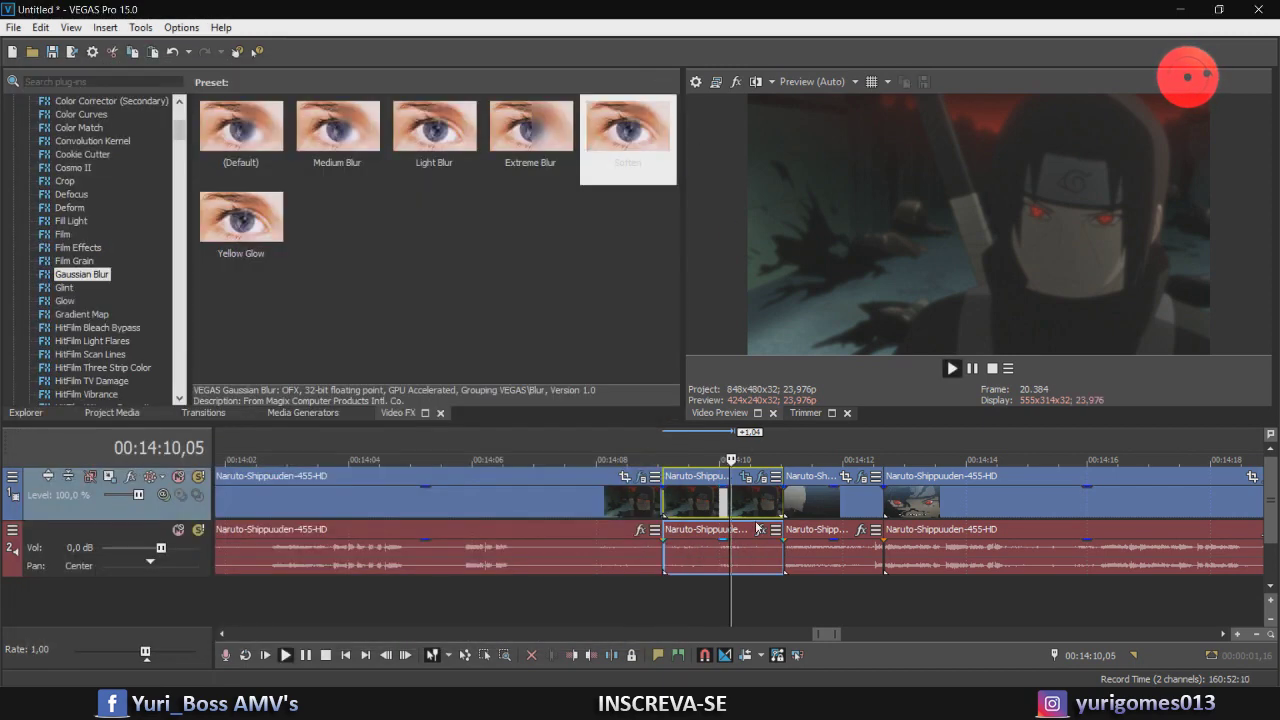
pyautogui.press('space')
pyautogui.press('space')
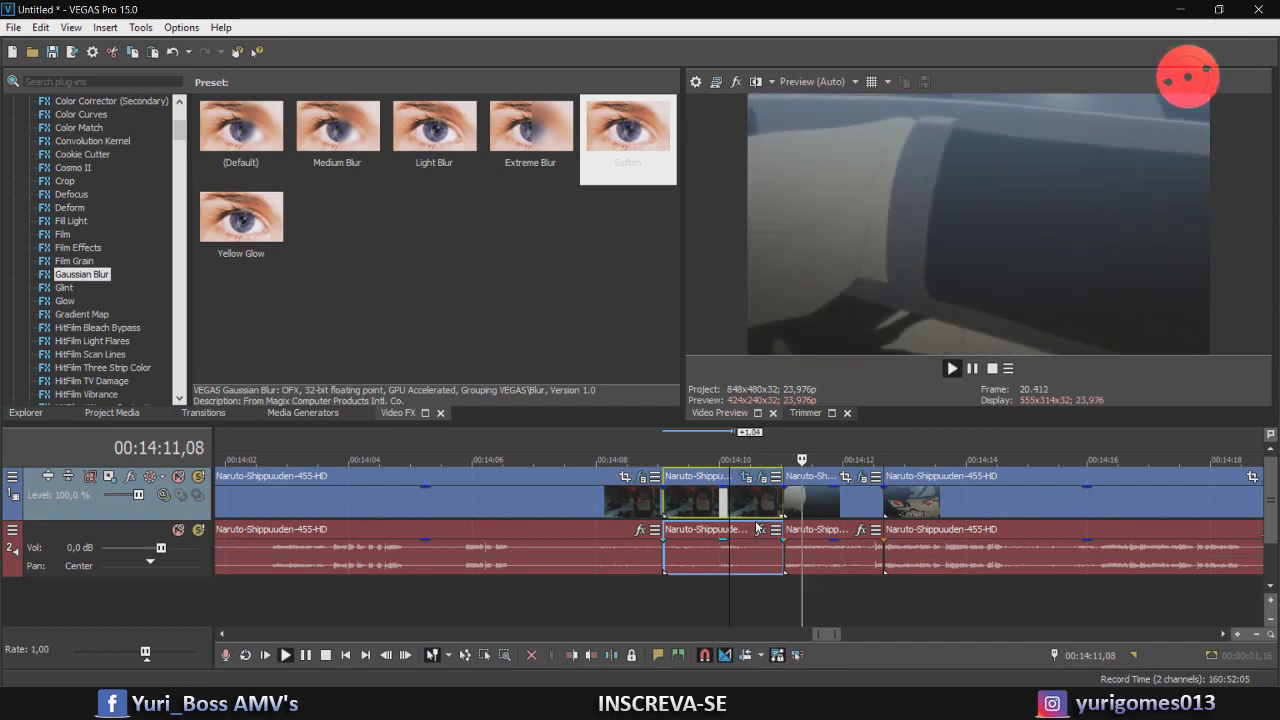
pyautogui.press('space')
# Copy the short clip just after the first cut, at about 00:13:42,22
pyautogui.scroll(-5, 765, 535)
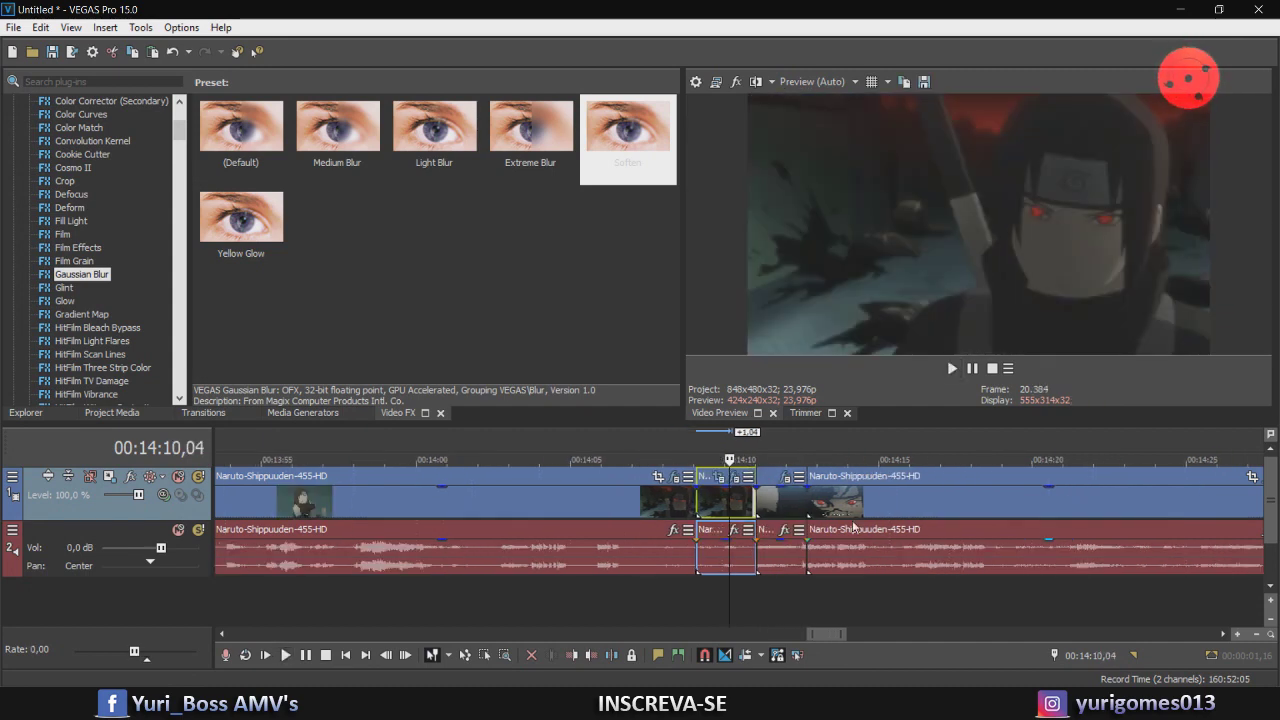
pyautogui.click(425, 527)
pyautogui.scroll(6, 760, 500)
pyautogui.rightClick(777, 497)
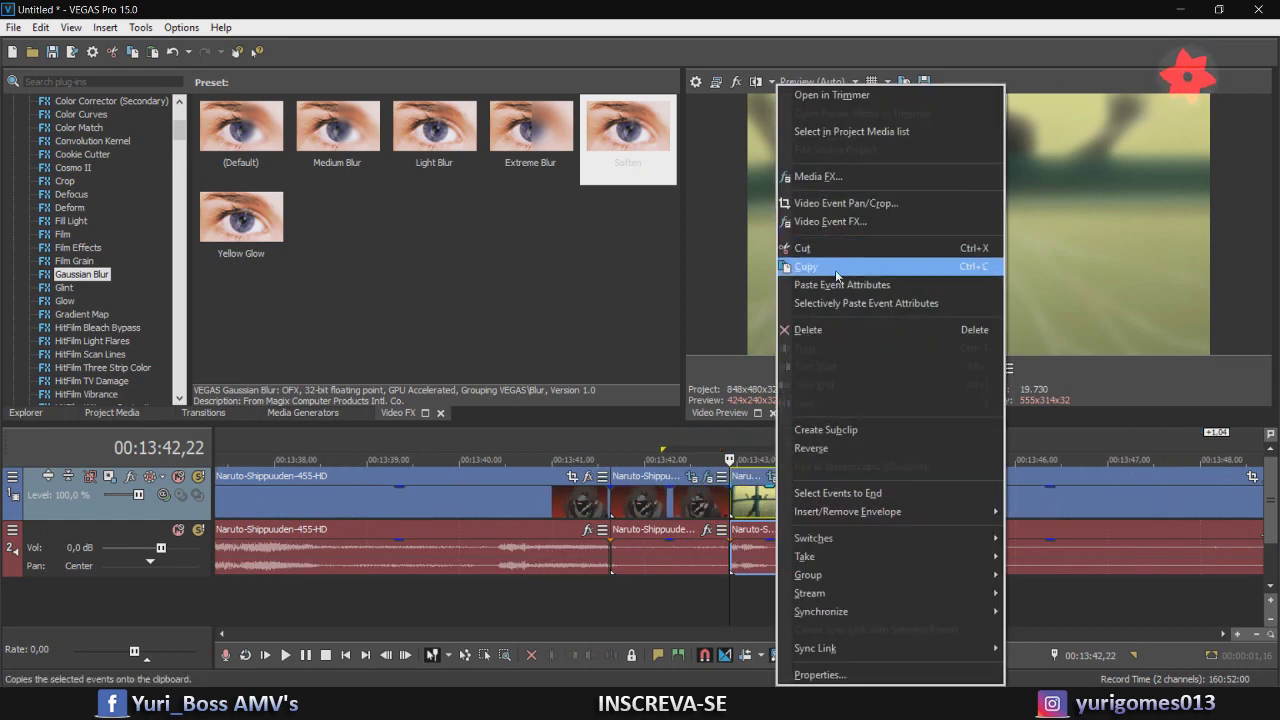
pyautogui.click(848, 266)
pyautogui.scroll(-6, 1235, 507)
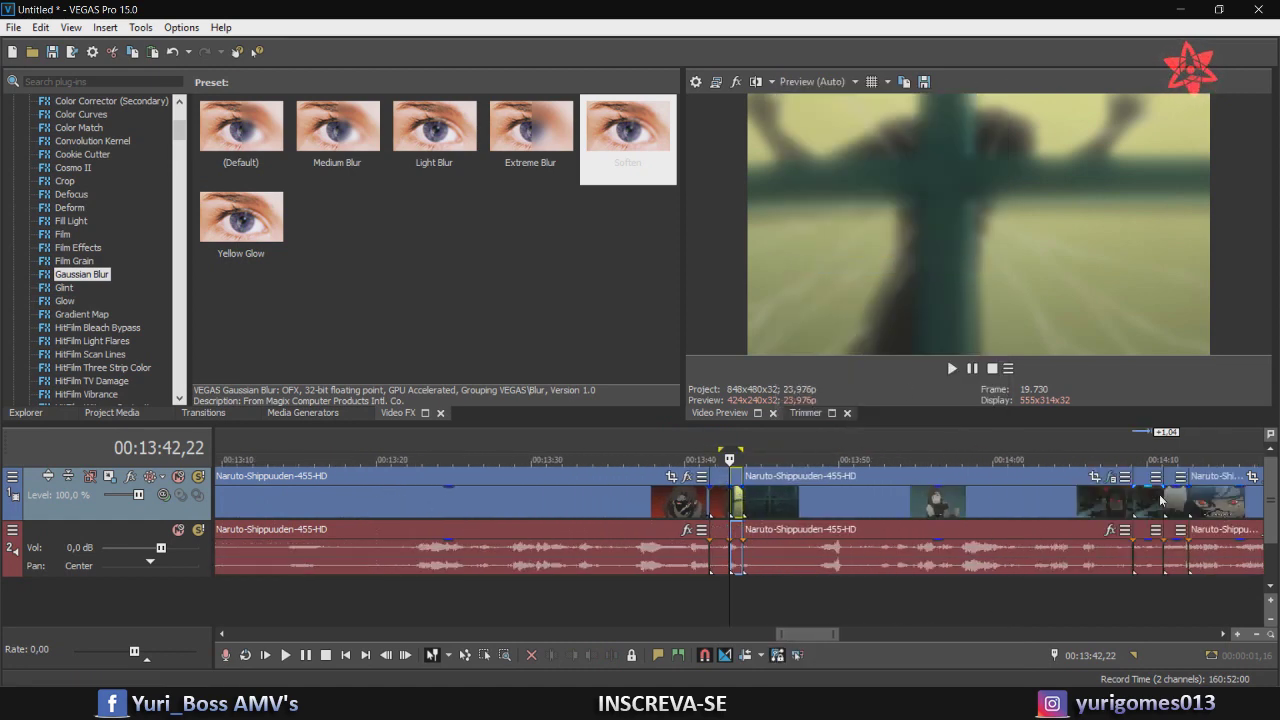
# Selectively paste the video event effects with keyframes and the pan/crop settings onto the short clip after the second cut
pyautogui.click(1163, 500)
pyautogui.scroll(4, 763, 500)
pyautogui.rightClick(763, 497)
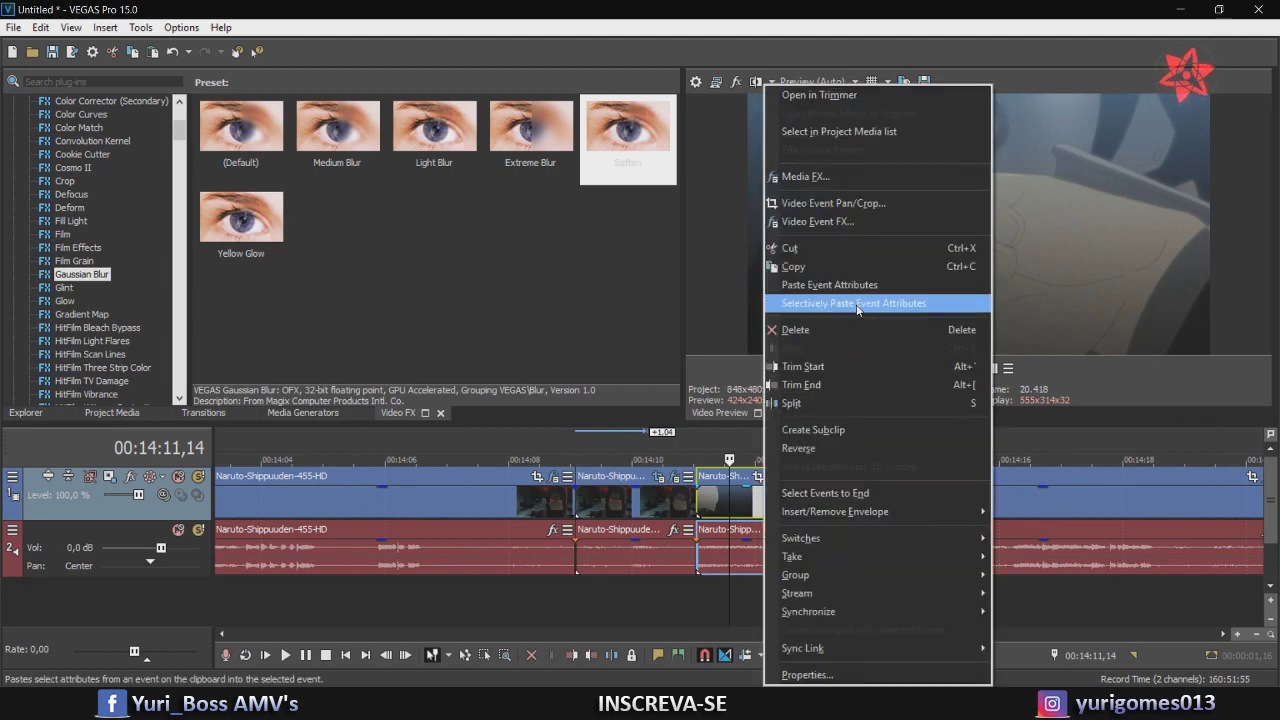
pyautogui.click(857, 304)
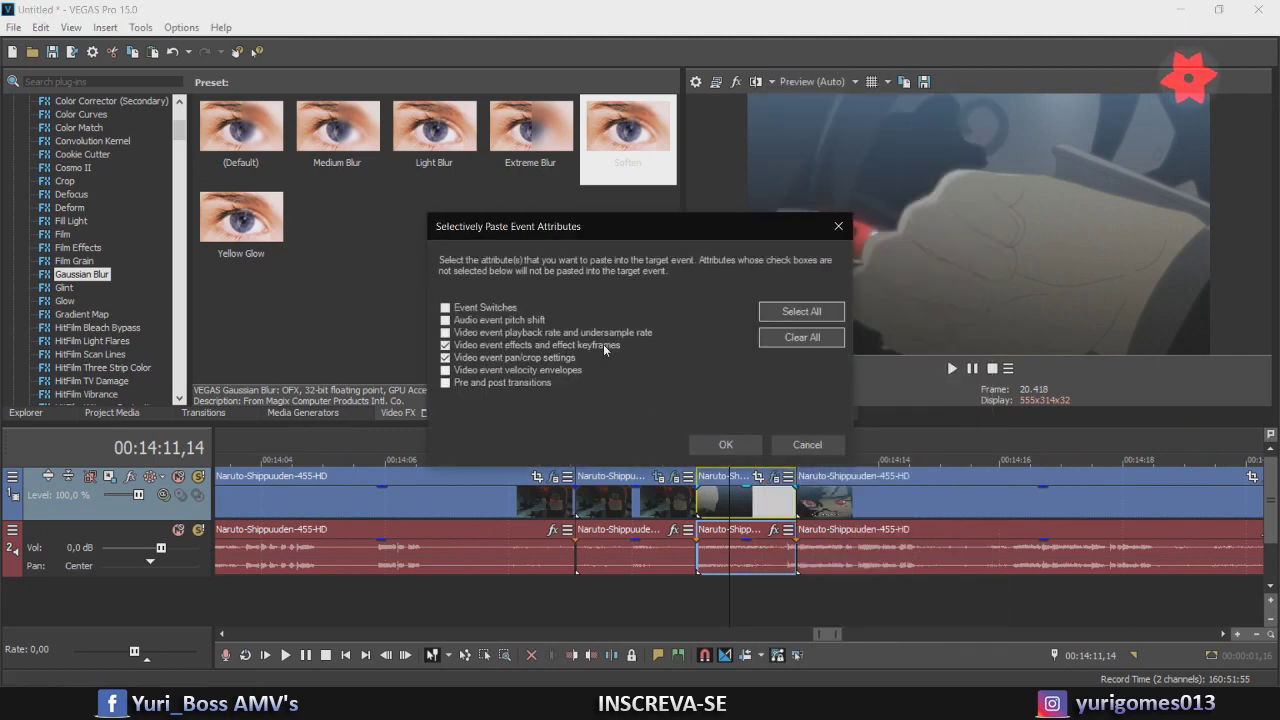
pyautogui.click(726, 444)
# Play back the second cut across both short clips, and once more from the cut at 00:14:11,01
pyautogui.click(634, 502)
pyautogui.press('space')
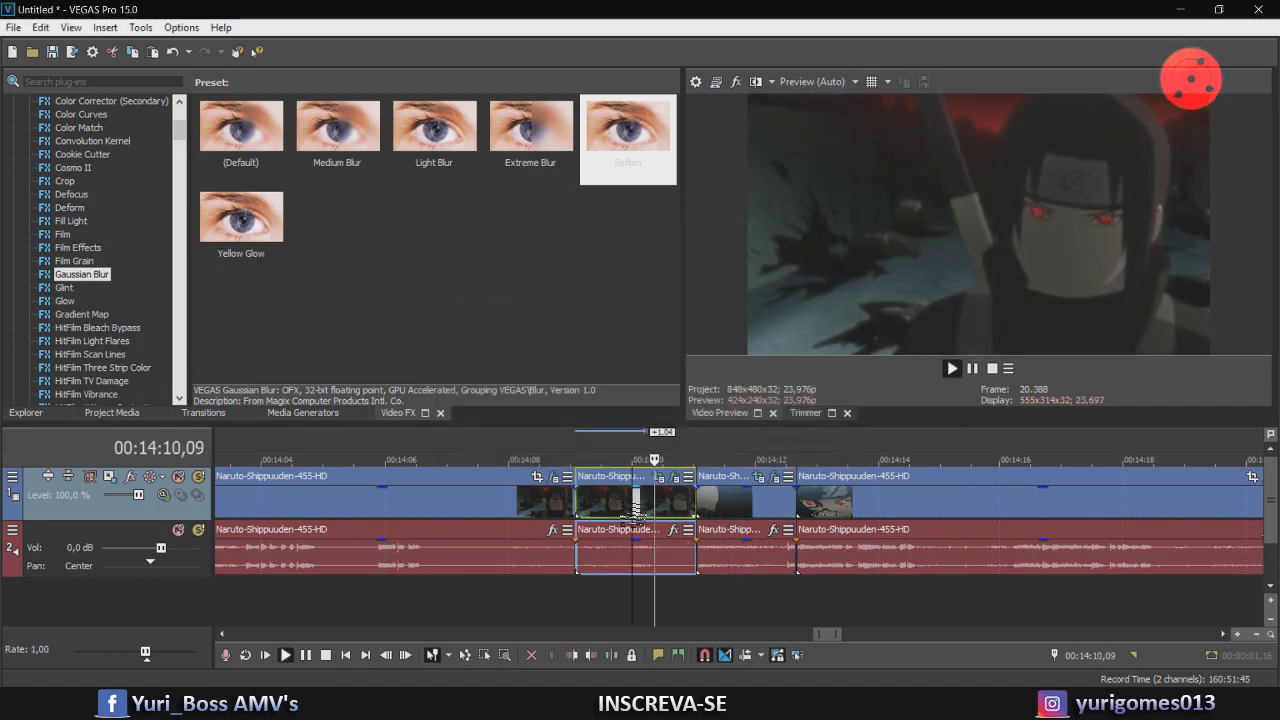
pyautogui.press('space')
pyautogui.press('space')
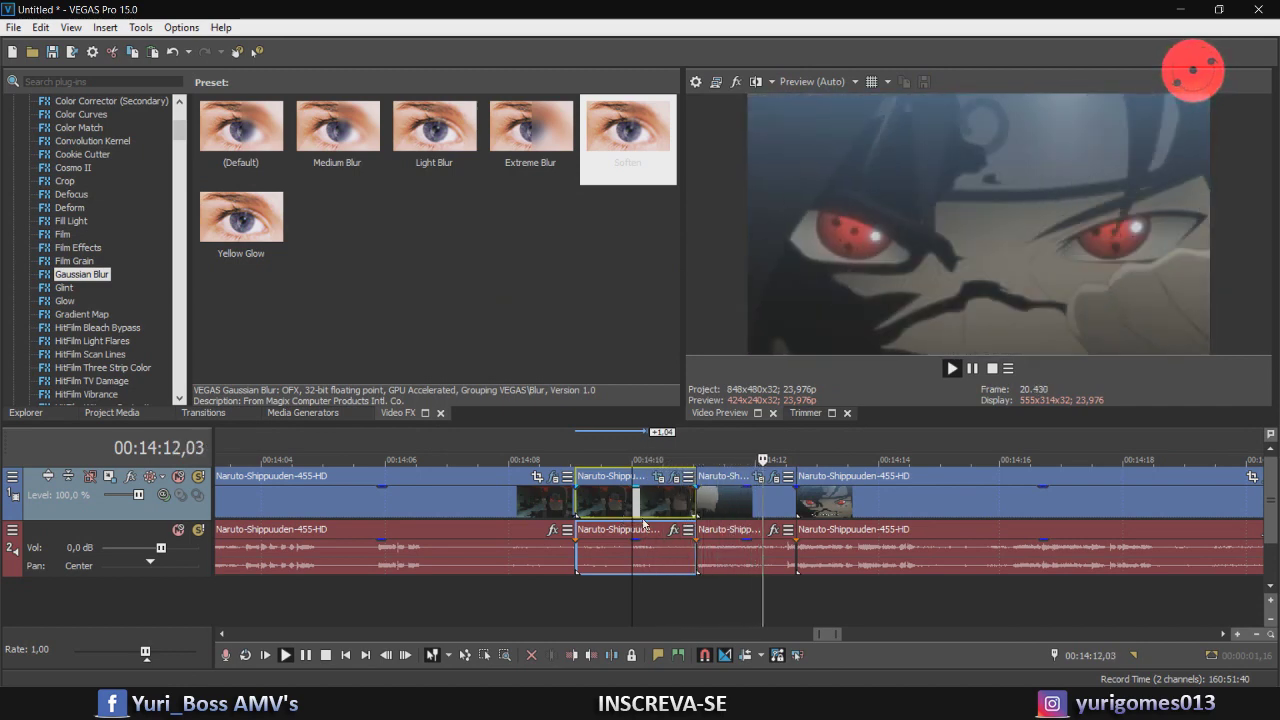
pyautogui.press('space')
pyautogui.click(698, 498)
pyautogui.press('space')
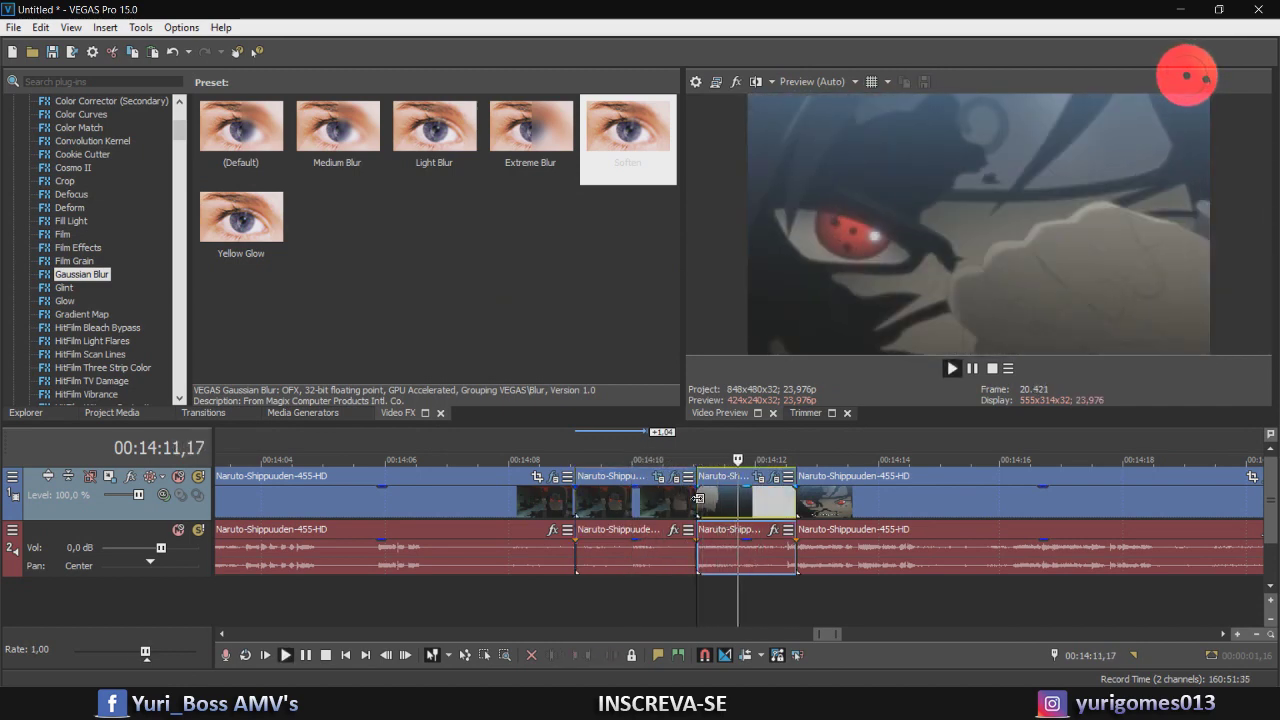
pyautogui.press('space')
pyautogui.press('space')
pyautogui.press('space')
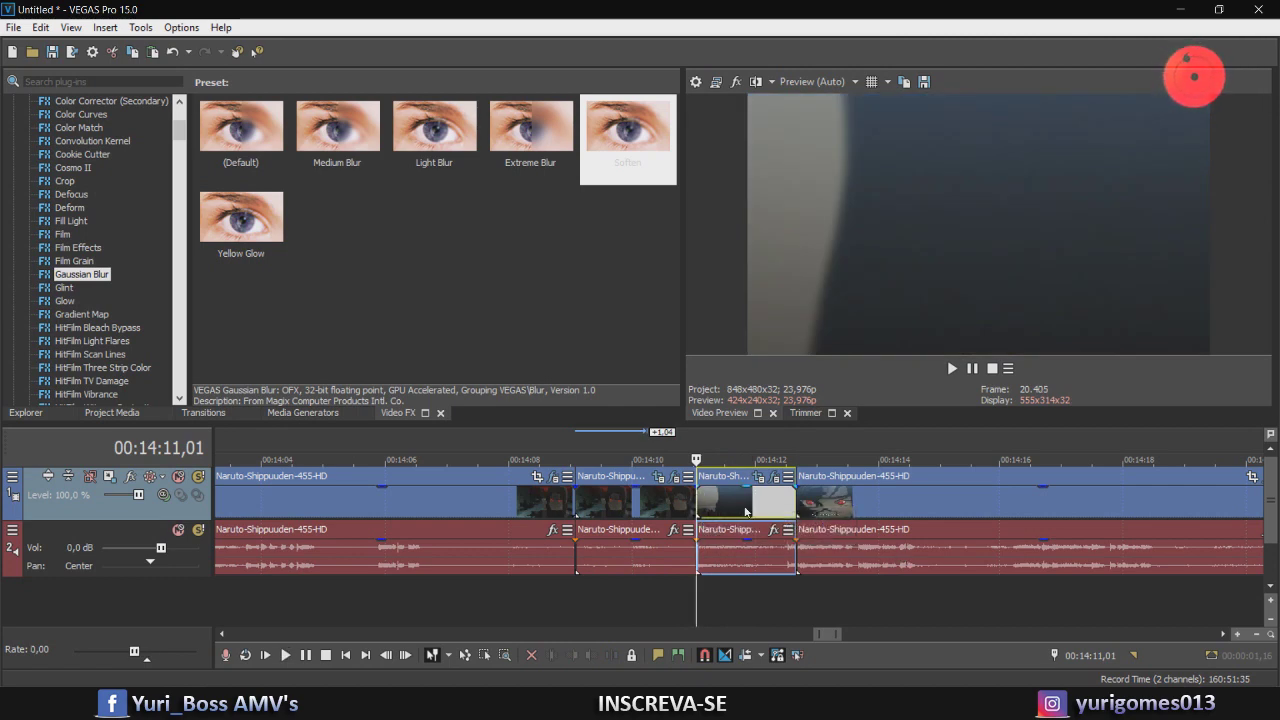
# Undo the attribute paste on the short clip after the second cut and play that clip from its start
pyautogui.click(745, 511)
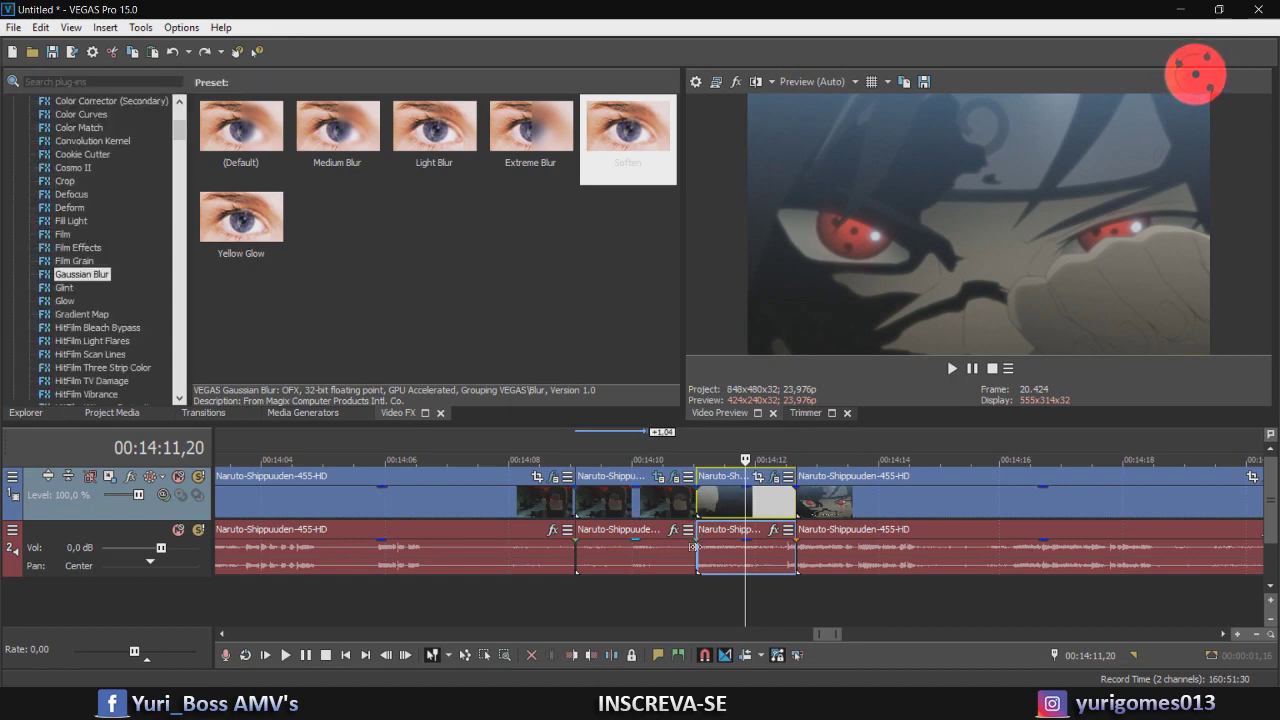
pyautogui.click(692, 513)
pyautogui.press('space')
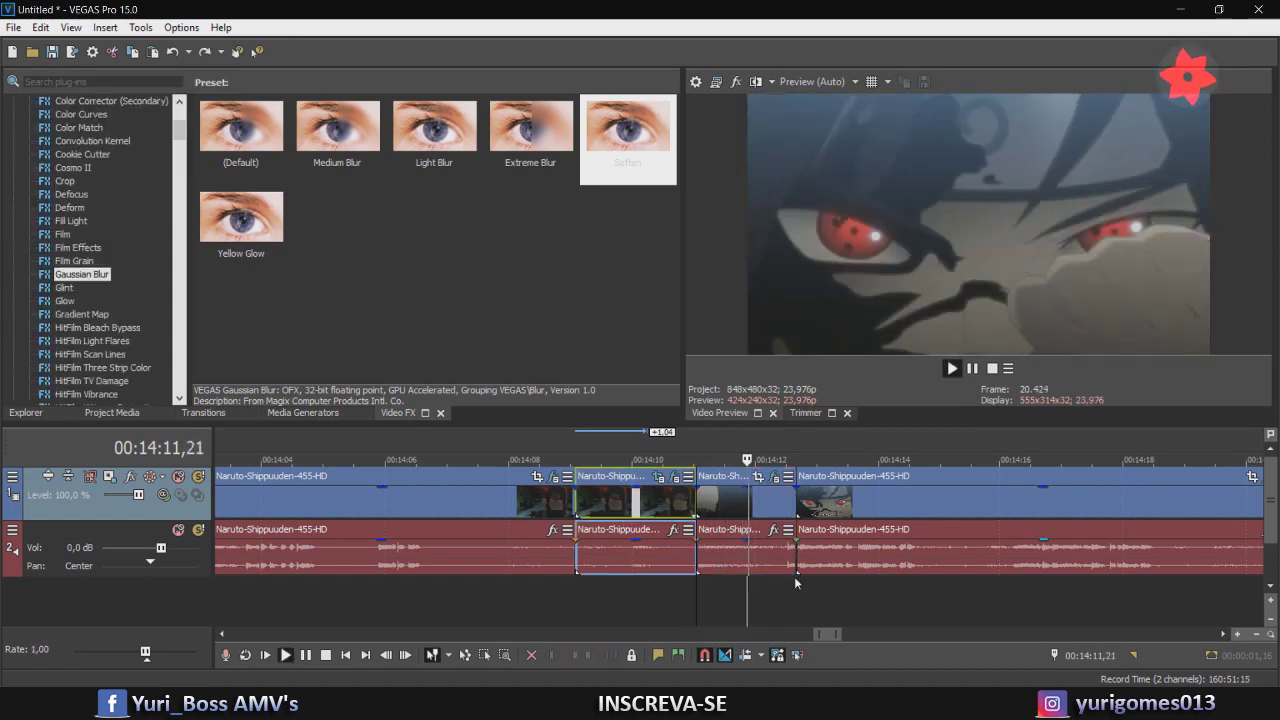
pyautogui.press('space')
# Check the Gaussian Blur settings and keyframes of the short clip after the second cut
pyautogui.scroll(-3, 752, 574)
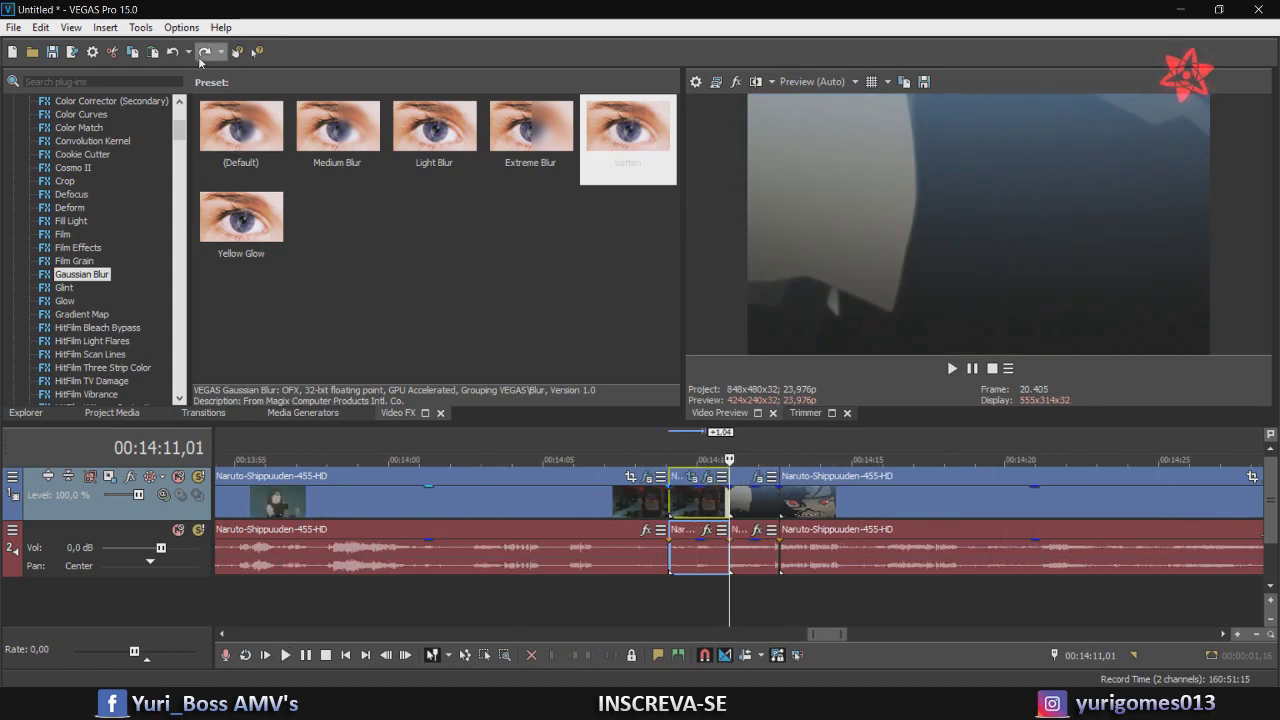
pyautogui.scroll(3, 855, 485)
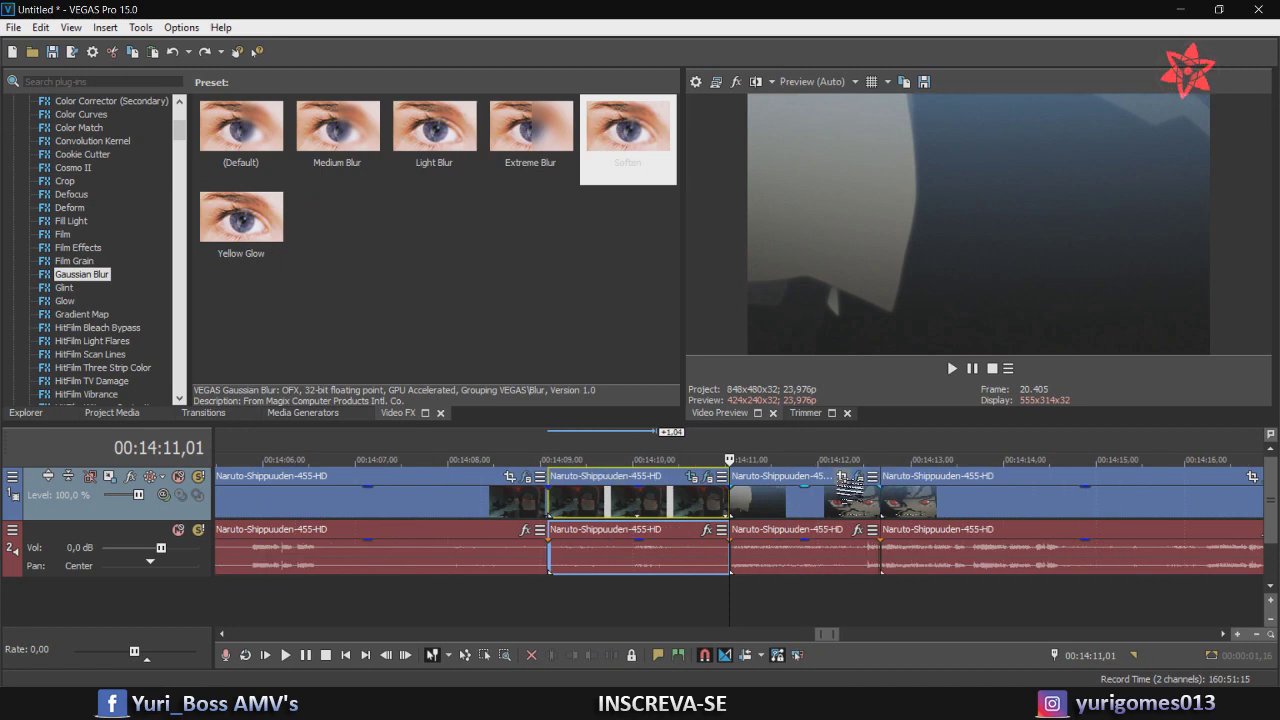
pyautogui.moveTo(856, 478); pyautogui.dragTo(856, 479)
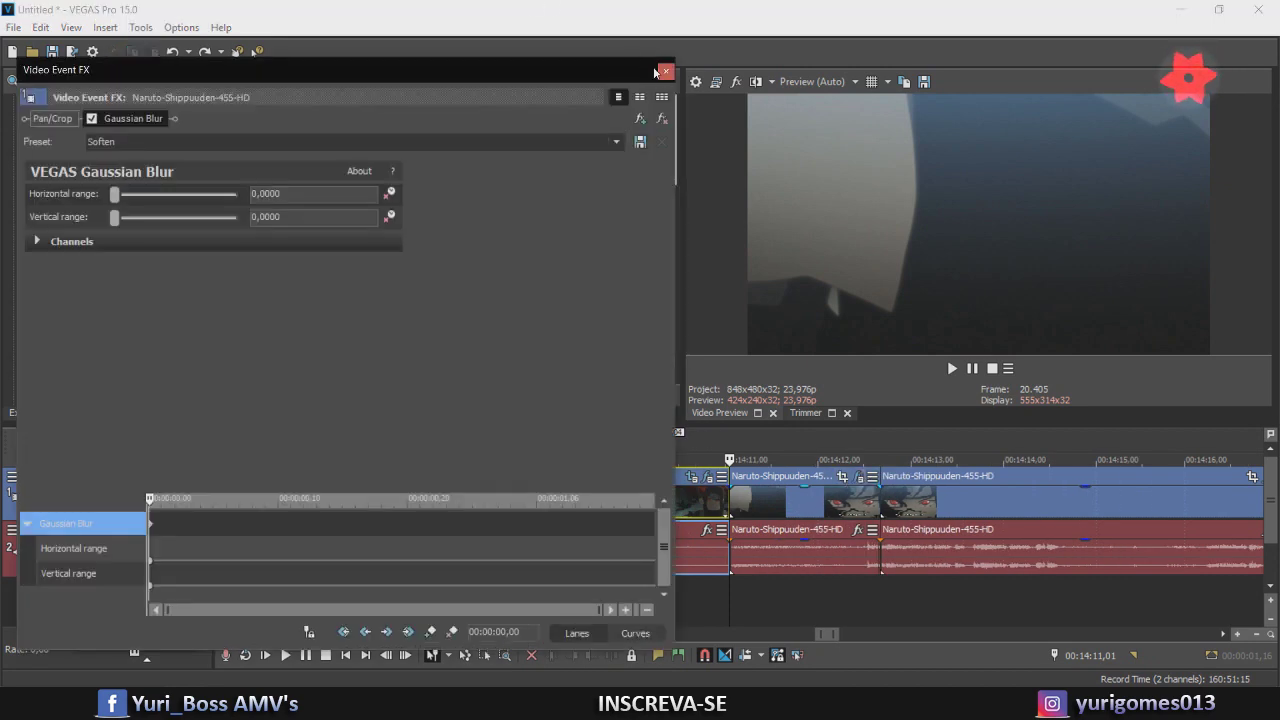
pyautogui.click(665, 72)
# Play the second cut from about 00:14:10,14 to compare it without the pasted effect on the following clip
pyautogui.click(688, 497)
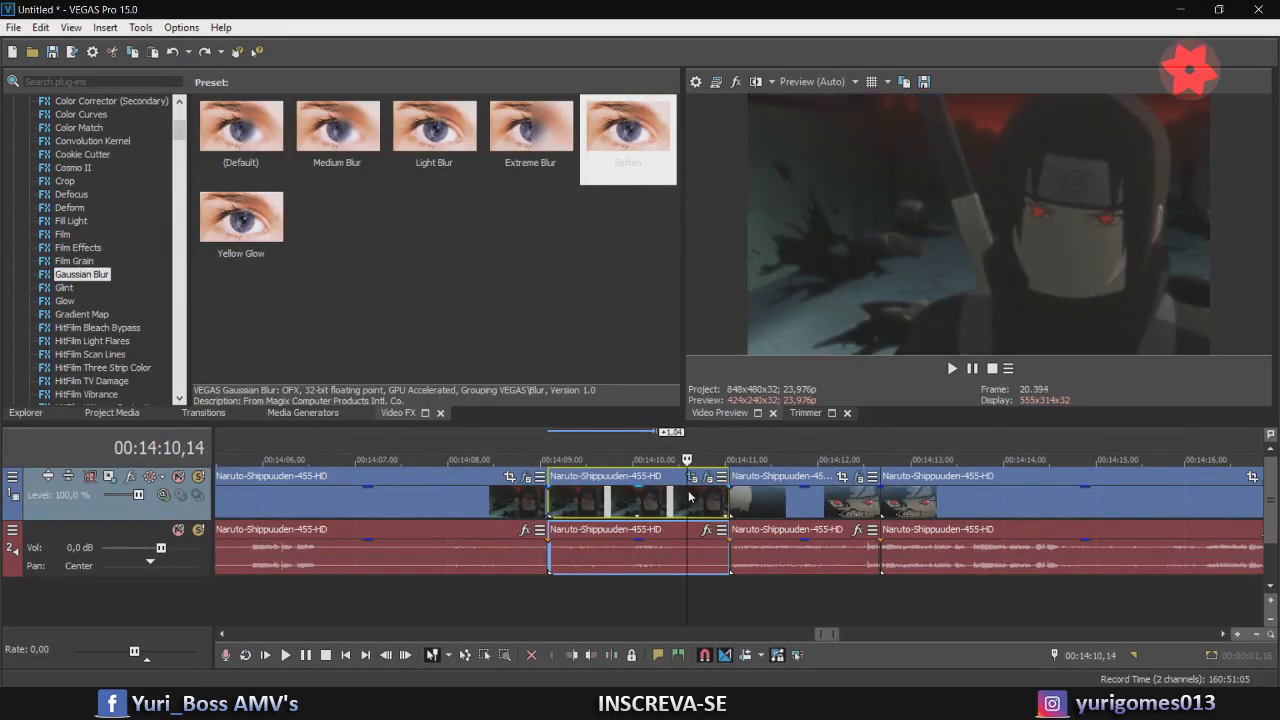
pyautogui.press('space')
pyautogui.press('space')
pyautogui.press('space')
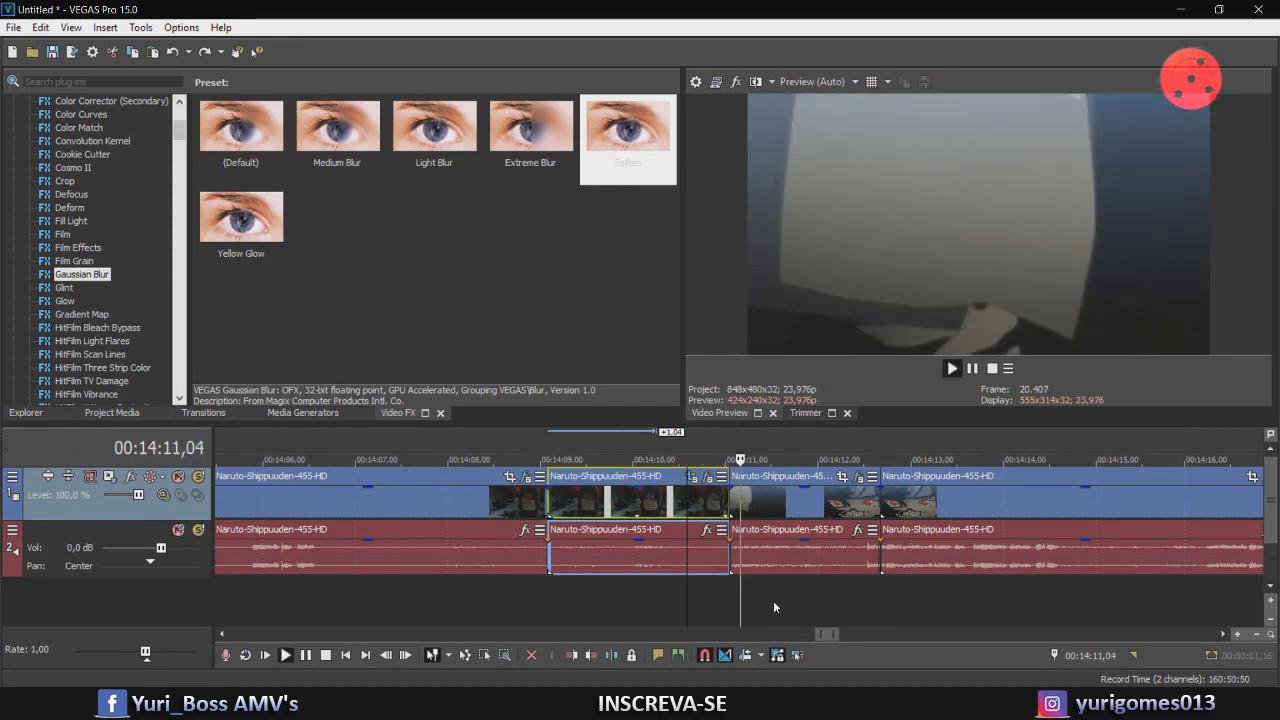
# Apply the Invert effect with the 100% Inversion preset to the short clip after the second cut
pyautogui.click(755, 510)
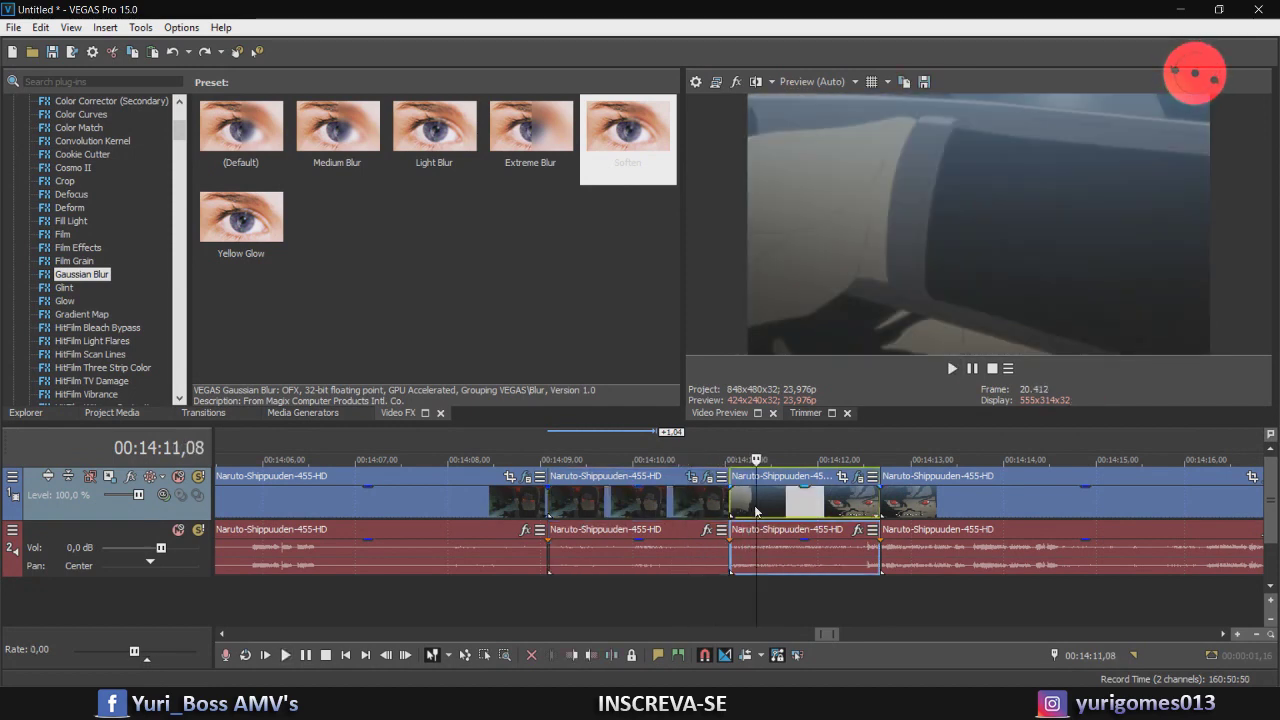
pyautogui.click(824, 506)
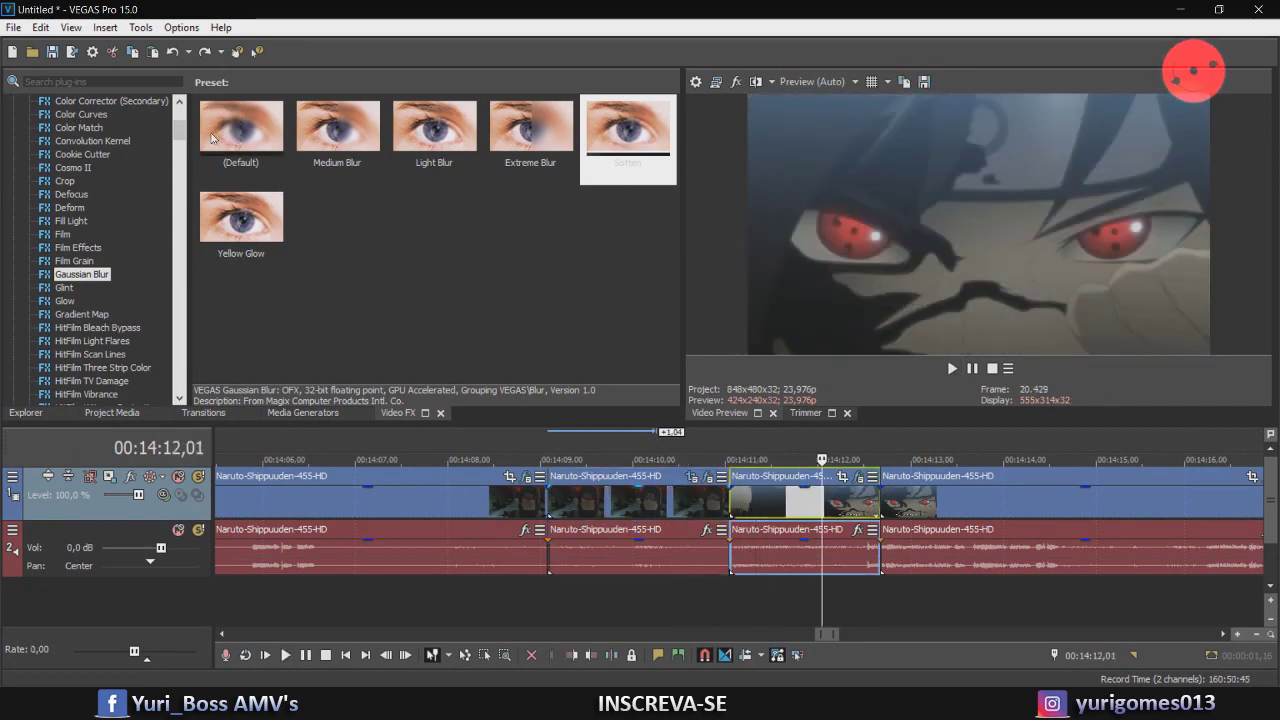
pyautogui.scroll(4, 181, 120)
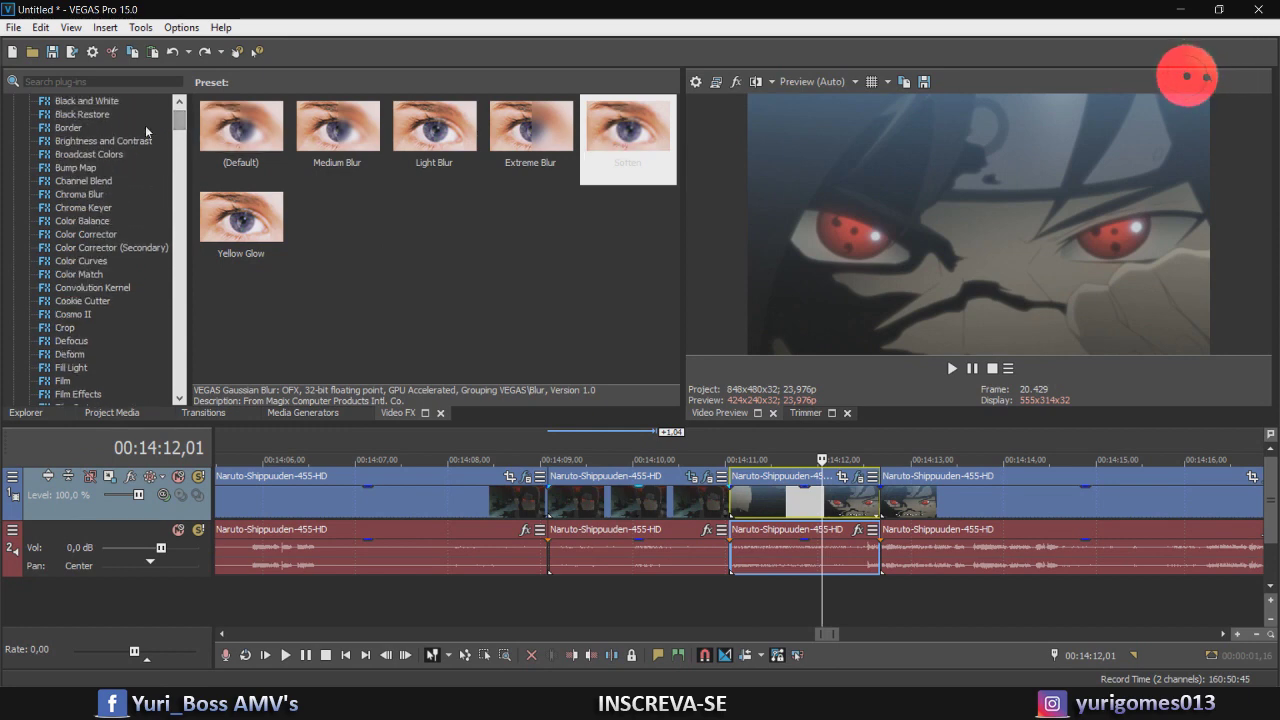
pyautogui.moveTo(180, 121); pyautogui.dragTo(151, 155)
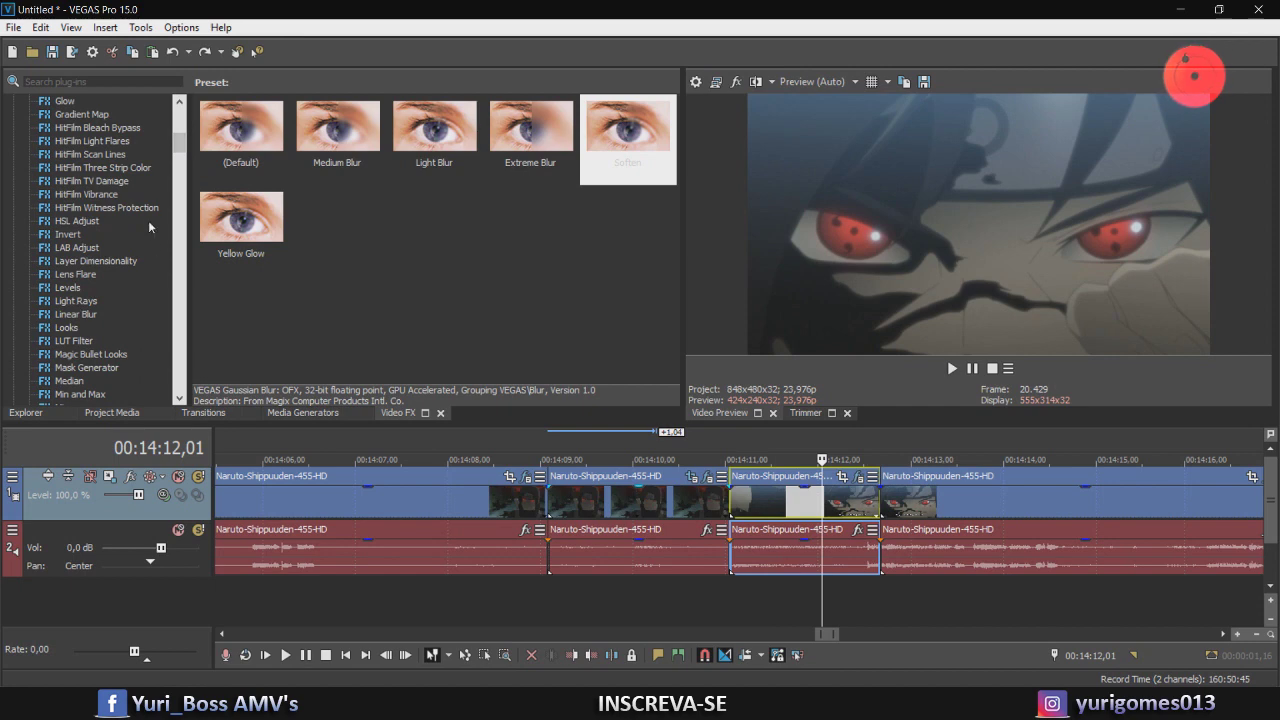
pyautogui.moveTo(531, 128); pyautogui.dragTo(778, 511)
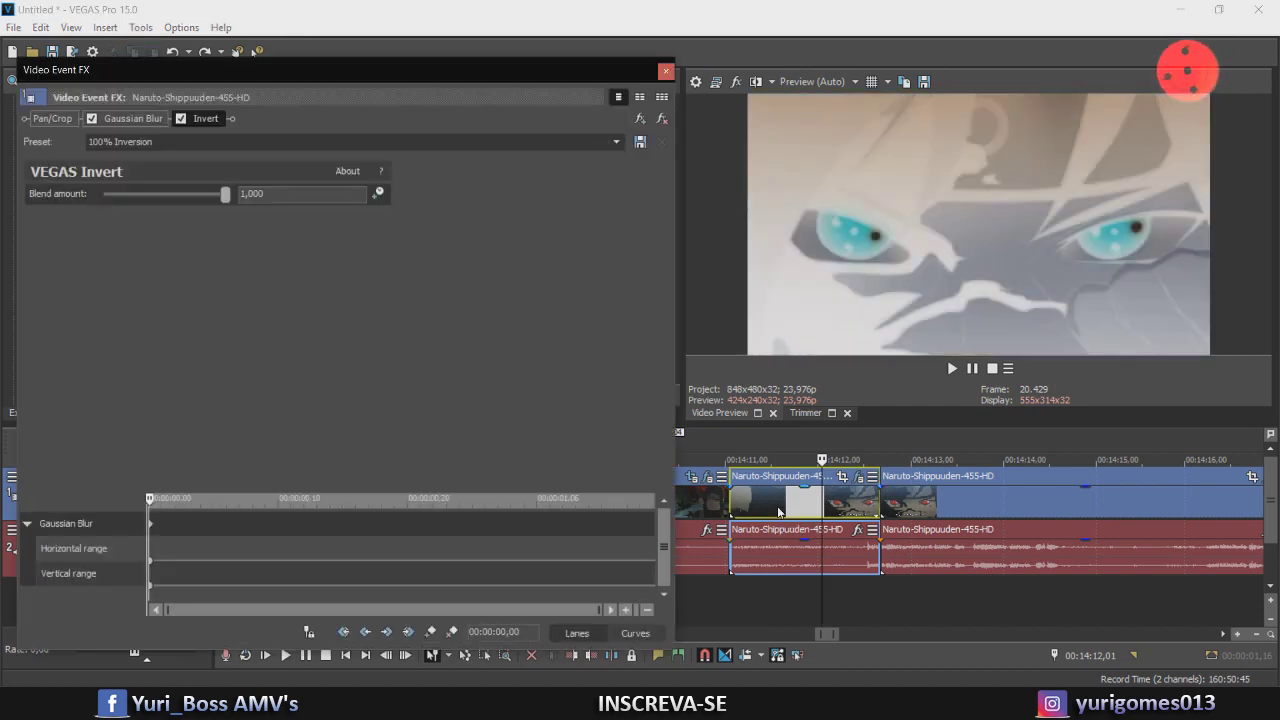
pyautogui.click(666, 72)
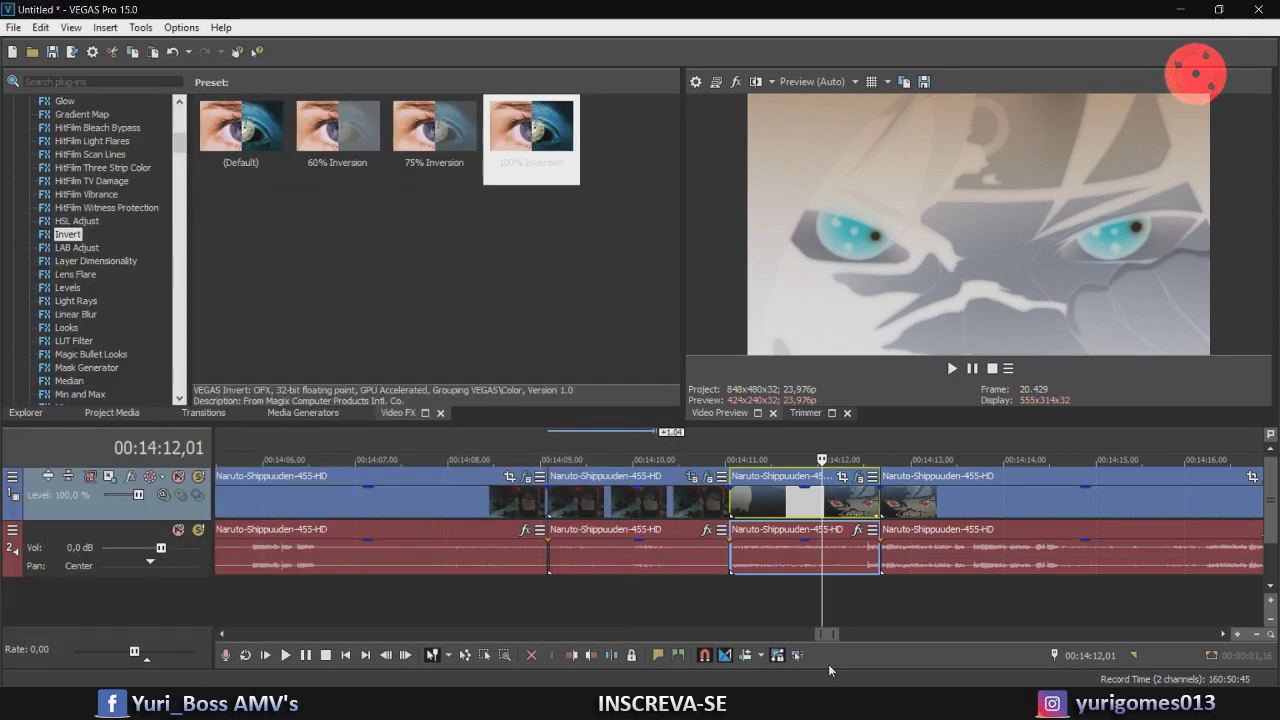
# Selectively paste the copied video effects, effect keyframes and pan/crop settings onto the inverted short clip
pyautogui.rightClick(784, 511)
pyautogui.click(901, 302)
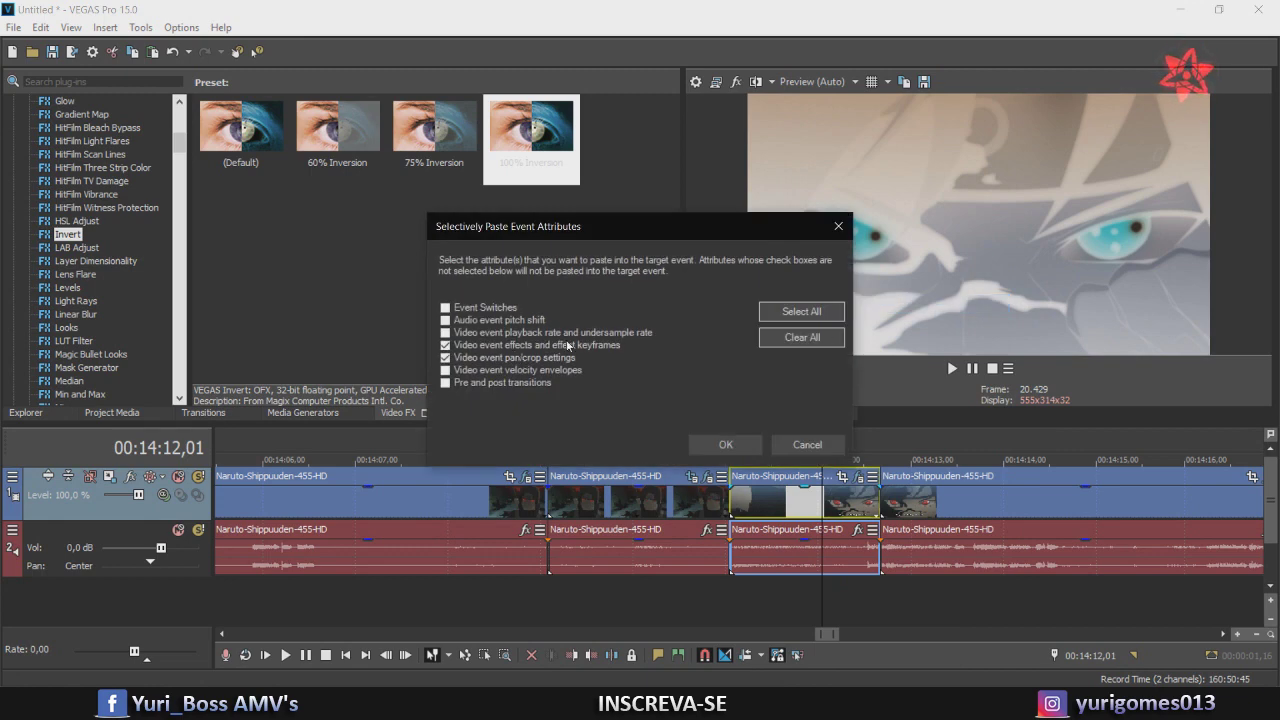
pyautogui.click(726, 444)
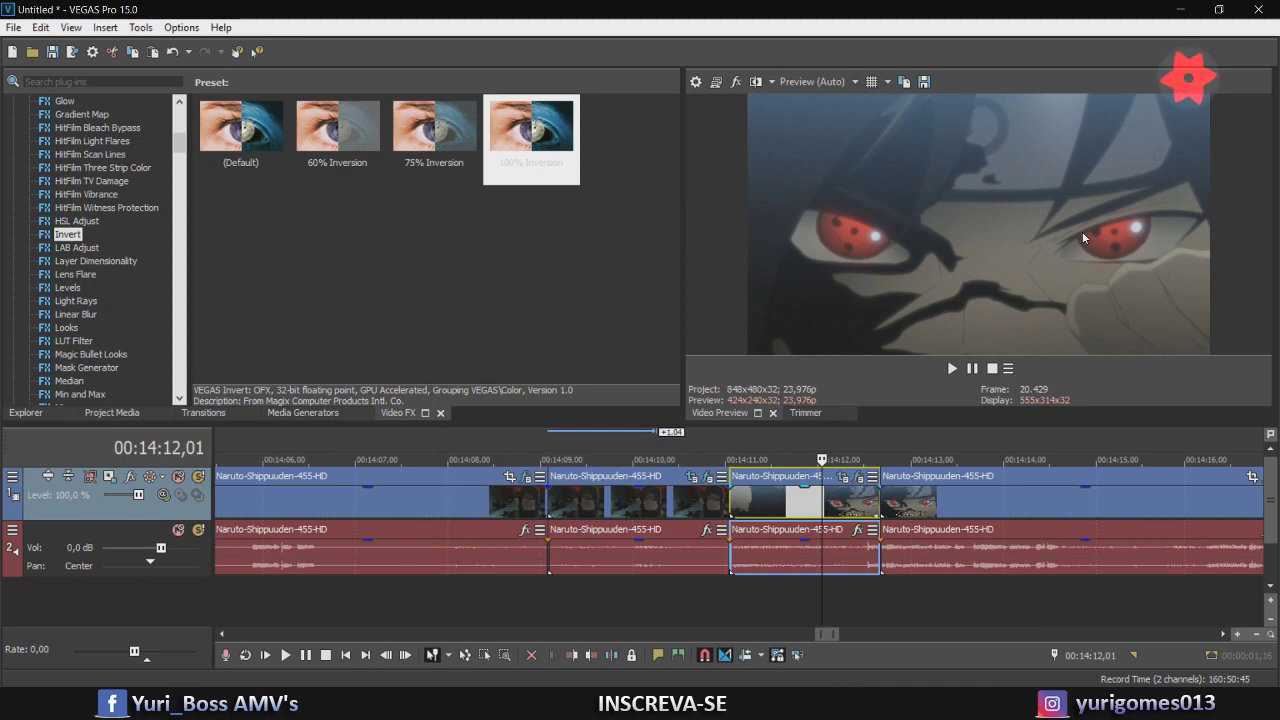
# Copy the short clip at 00:13:43,07, which follows the first cut
pyautogui.scroll(-5, 565, 550)
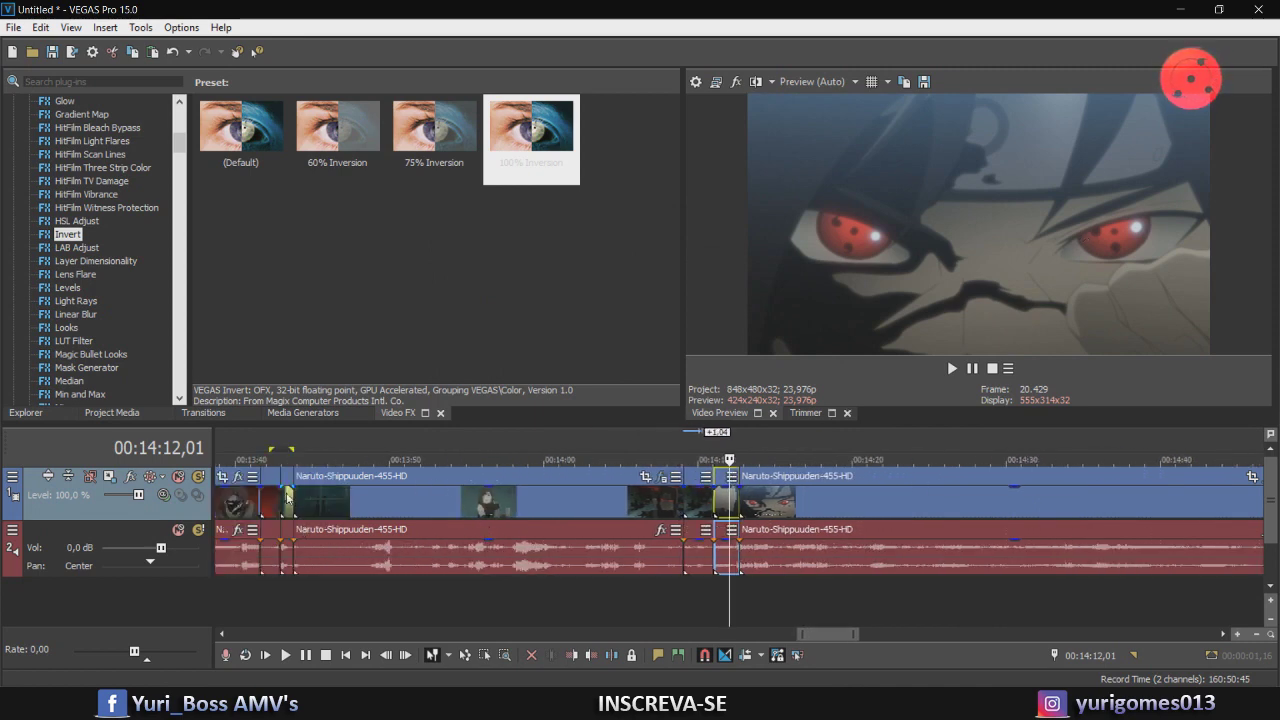
pyautogui.click(287, 497)
pyautogui.scroll(3, 600, 530)
pyautogui.rightClick(738, 505)
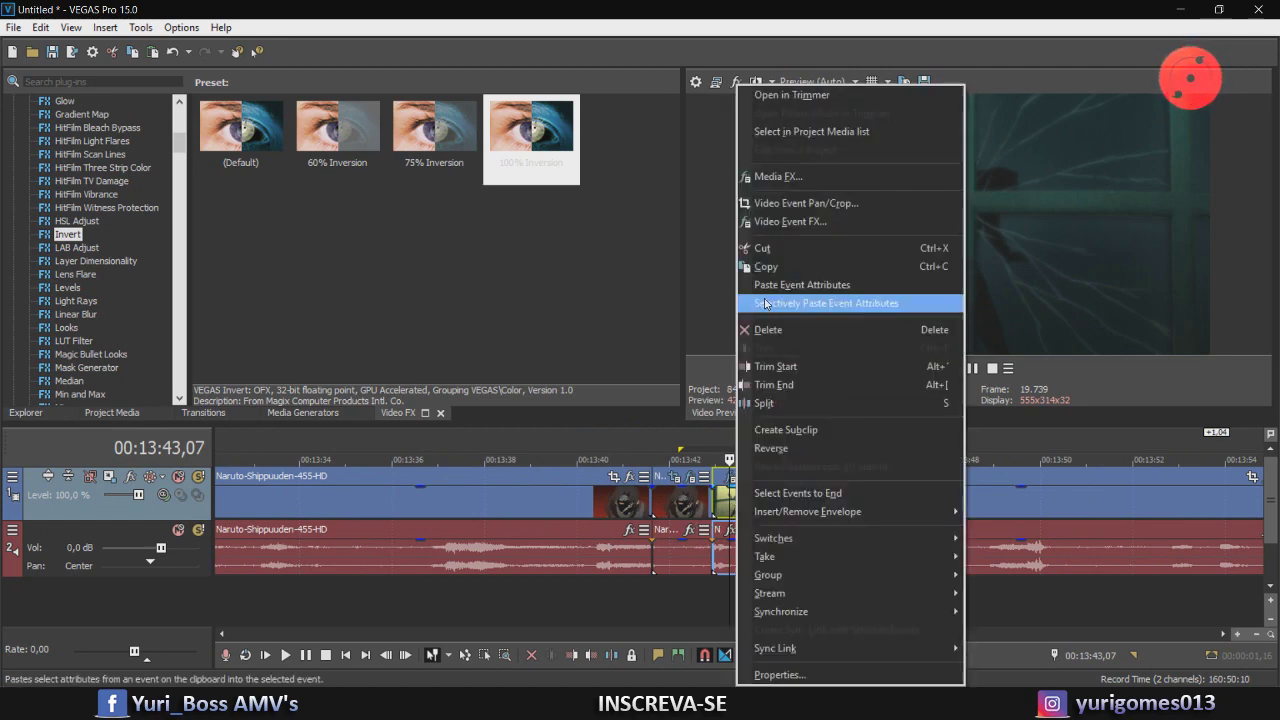
pyautogui.click(755, 270)
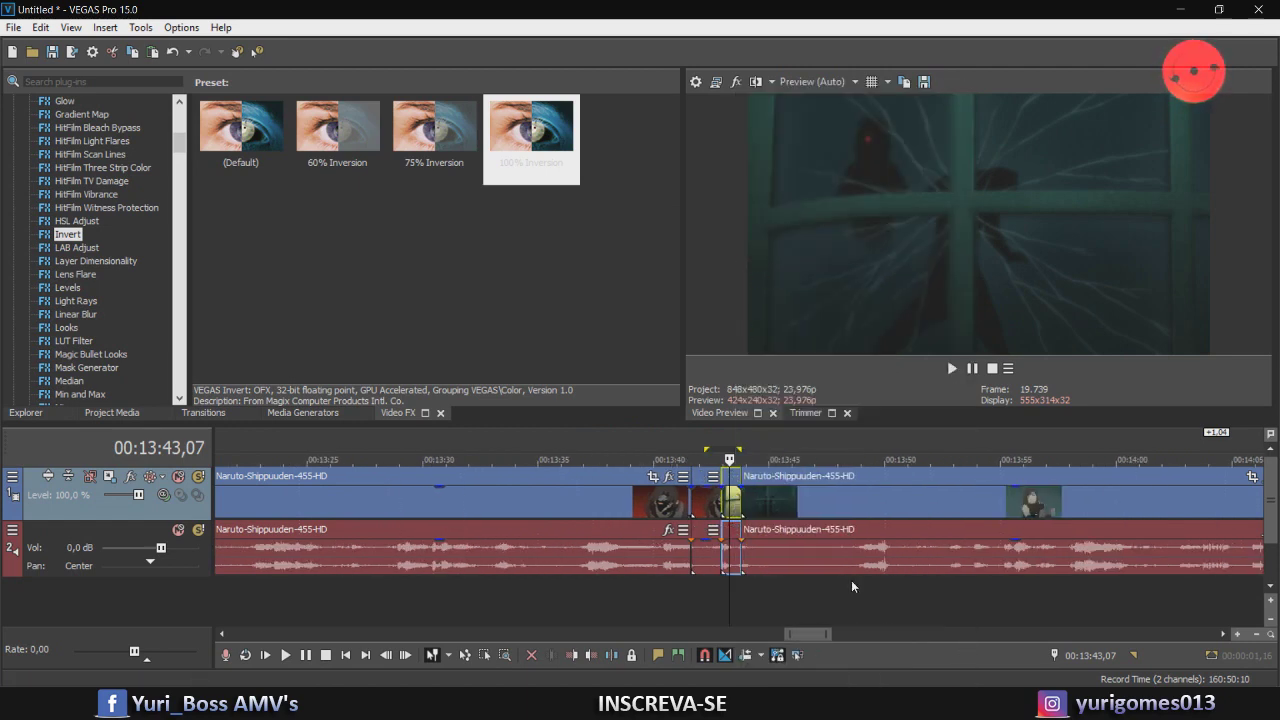
# Selectively paste the first transition's video effects, effect keyframes and pan/crop settings onto the short clip after the second cut
pyautogui.scroll(-2, 852, 581)
pyautogui.click(1059, 501)
pyautogui.scroll(2, 1053, 498)
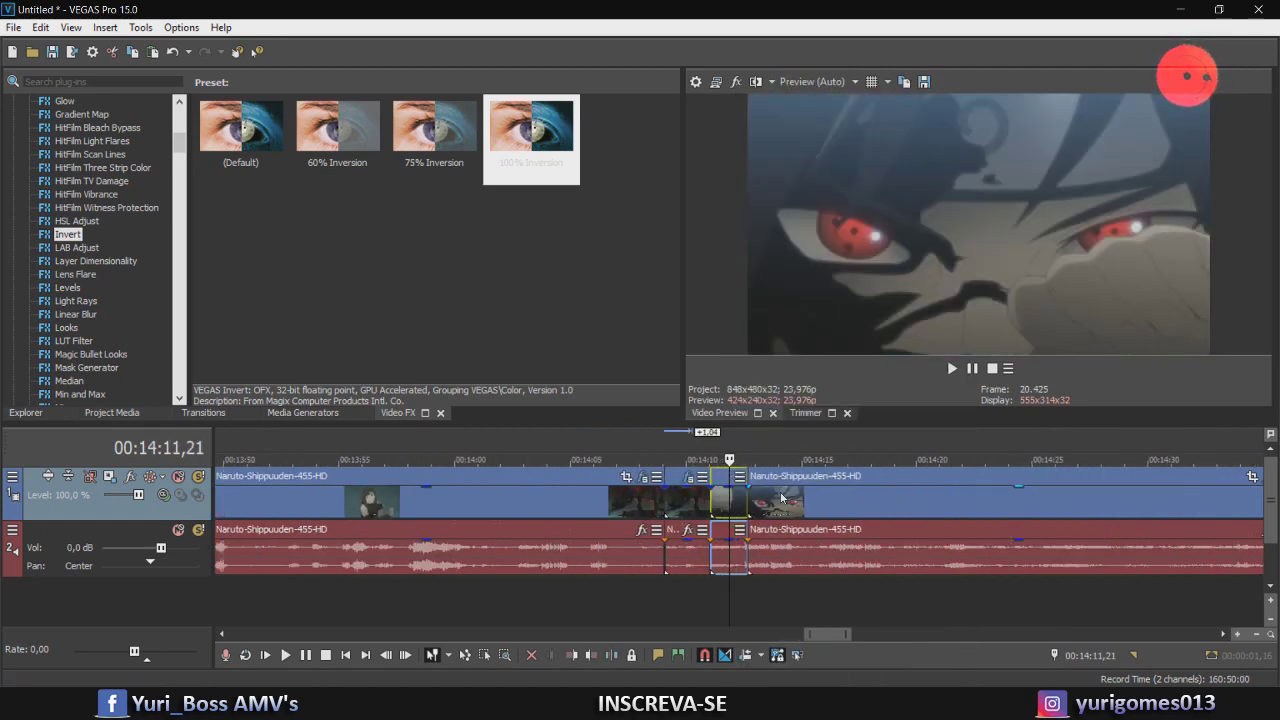
pyautogui.scroll(3, 782, 497)
pyautogui.rightClick(709, 499)
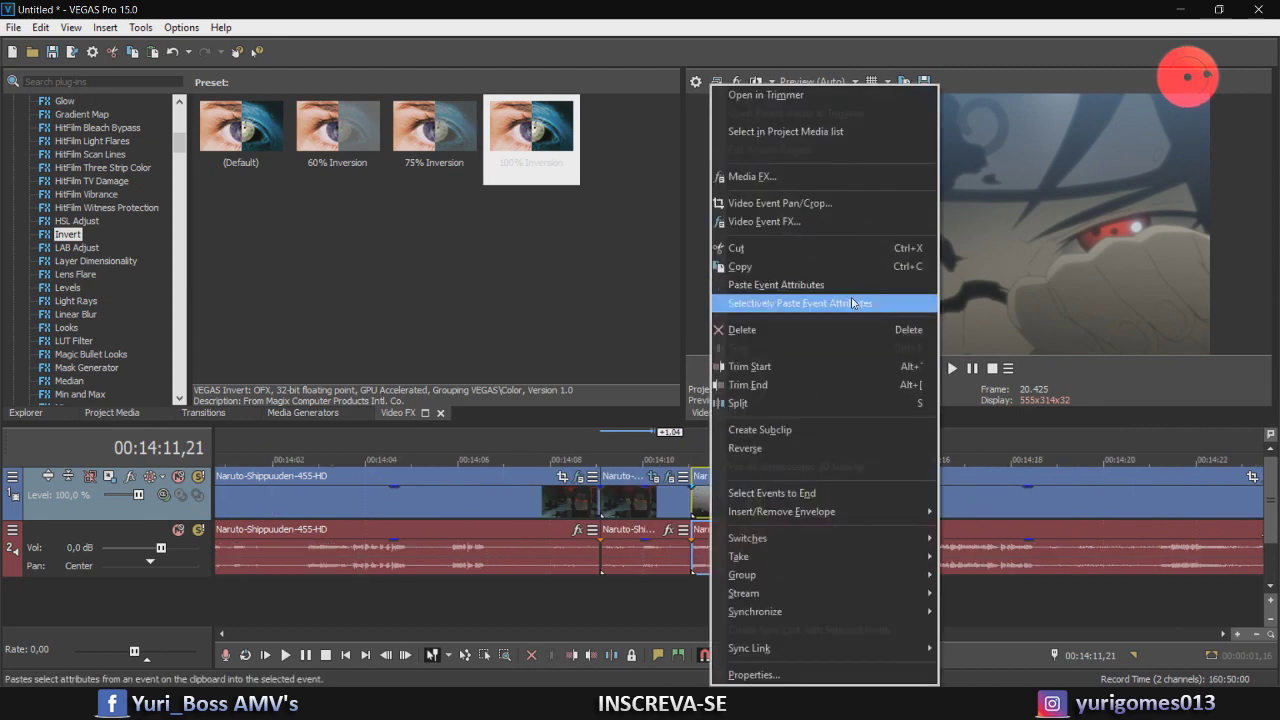
pyautogui.click(853, 303)
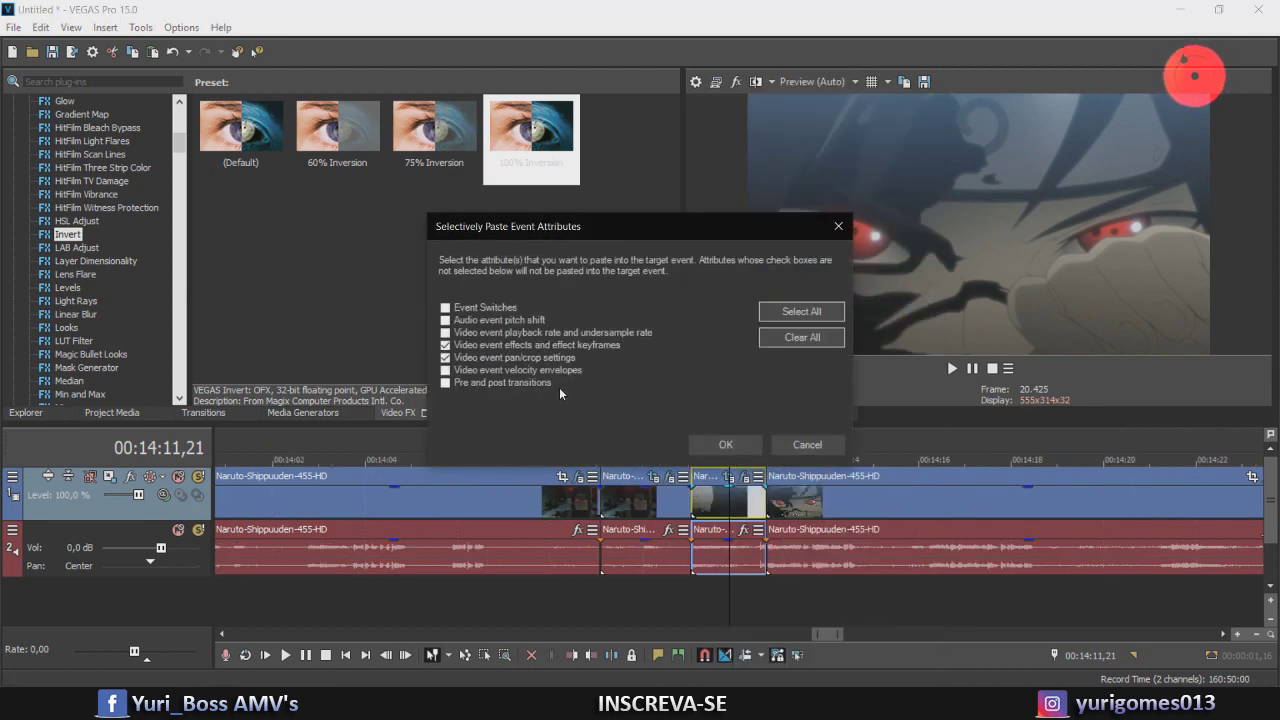
pyautogui.click(726, 444)
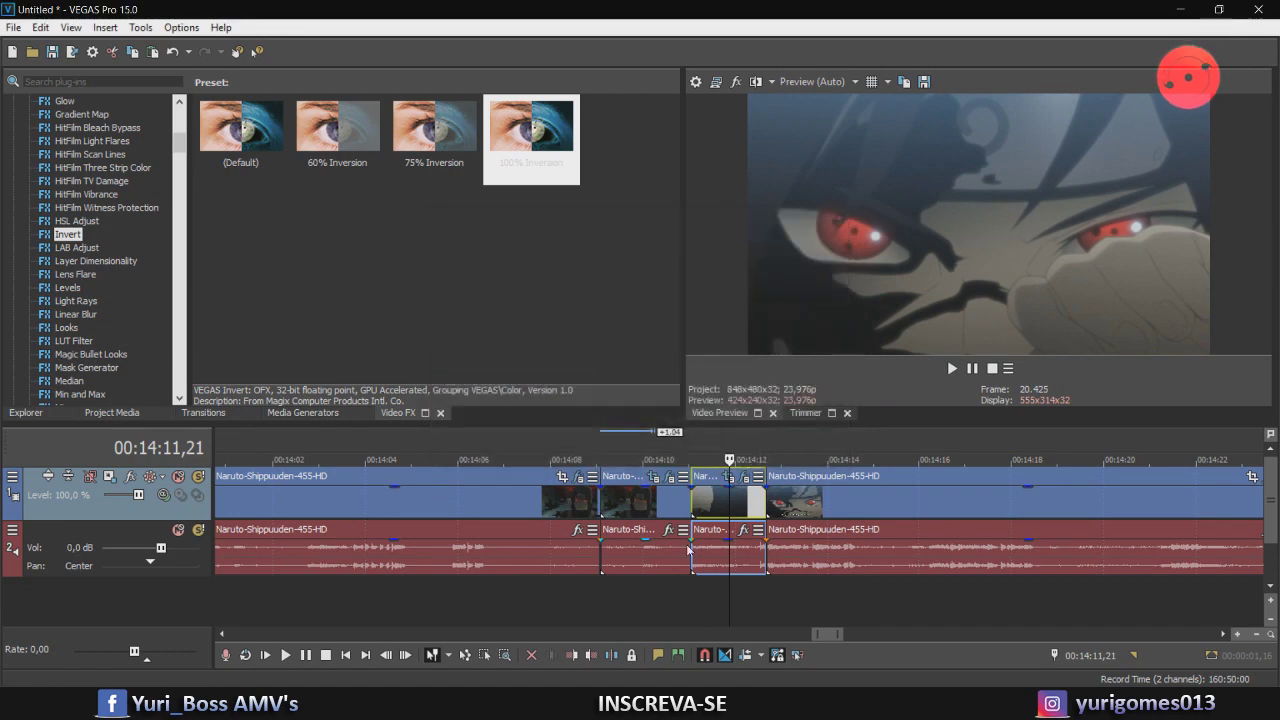
# Step through the second cut frame by frame from the preceding short clip and play the clip after it
pyautogui.click(667, 507)
pyautogui.press('Right')
pyautogui.press('Right')
pyautogui.press('Right')
pyautogui.press('Right')
pyautogui.press('Right')
pyautogui.press('Right')
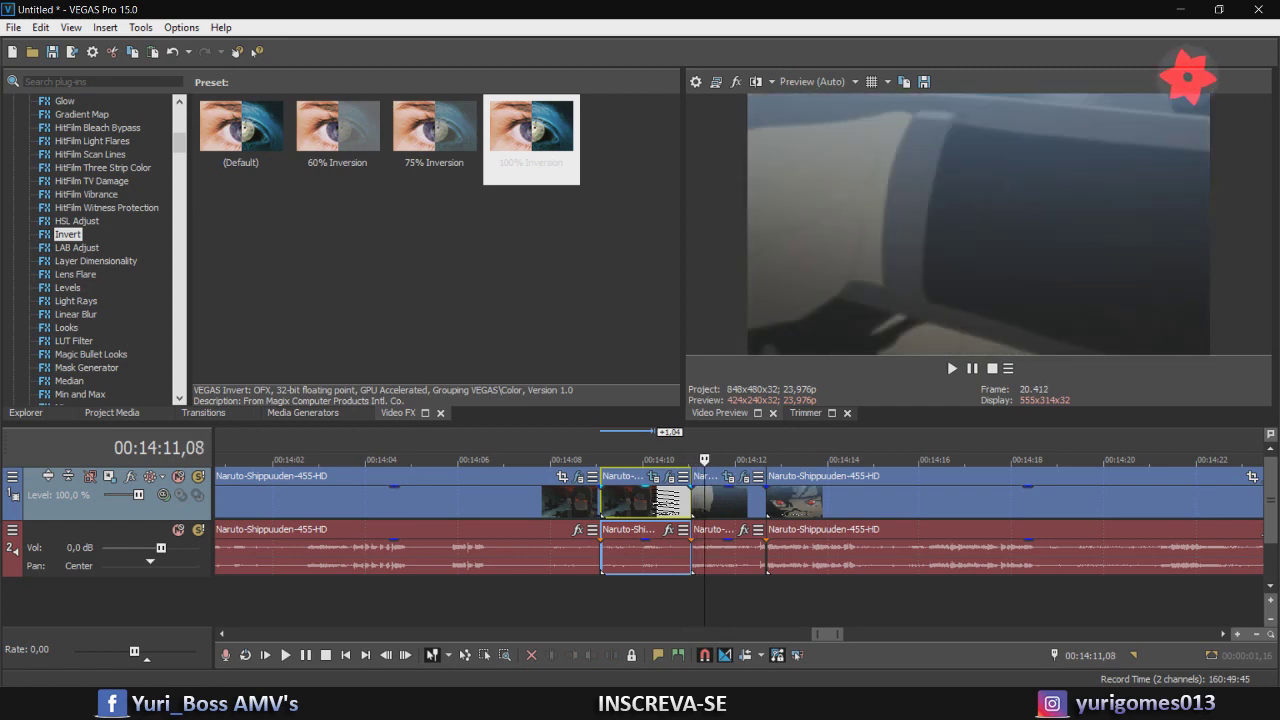
pyautogui.press('space')
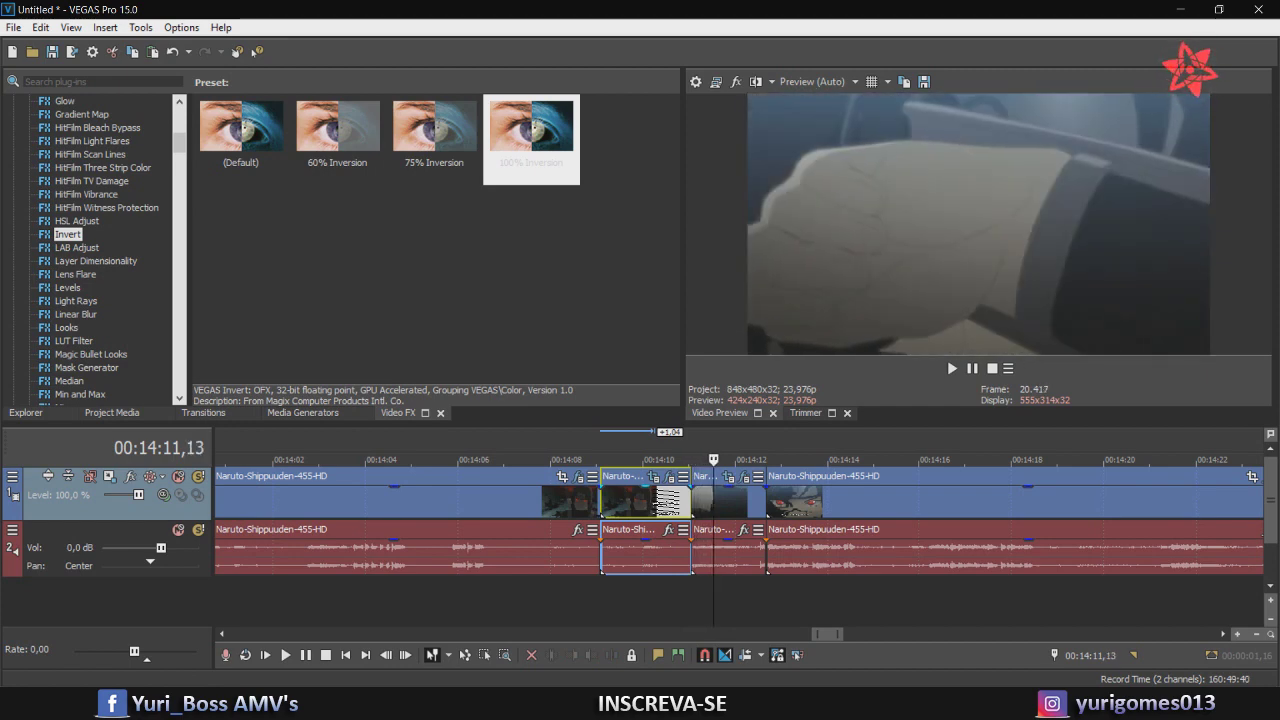
pyautogui.press('space')
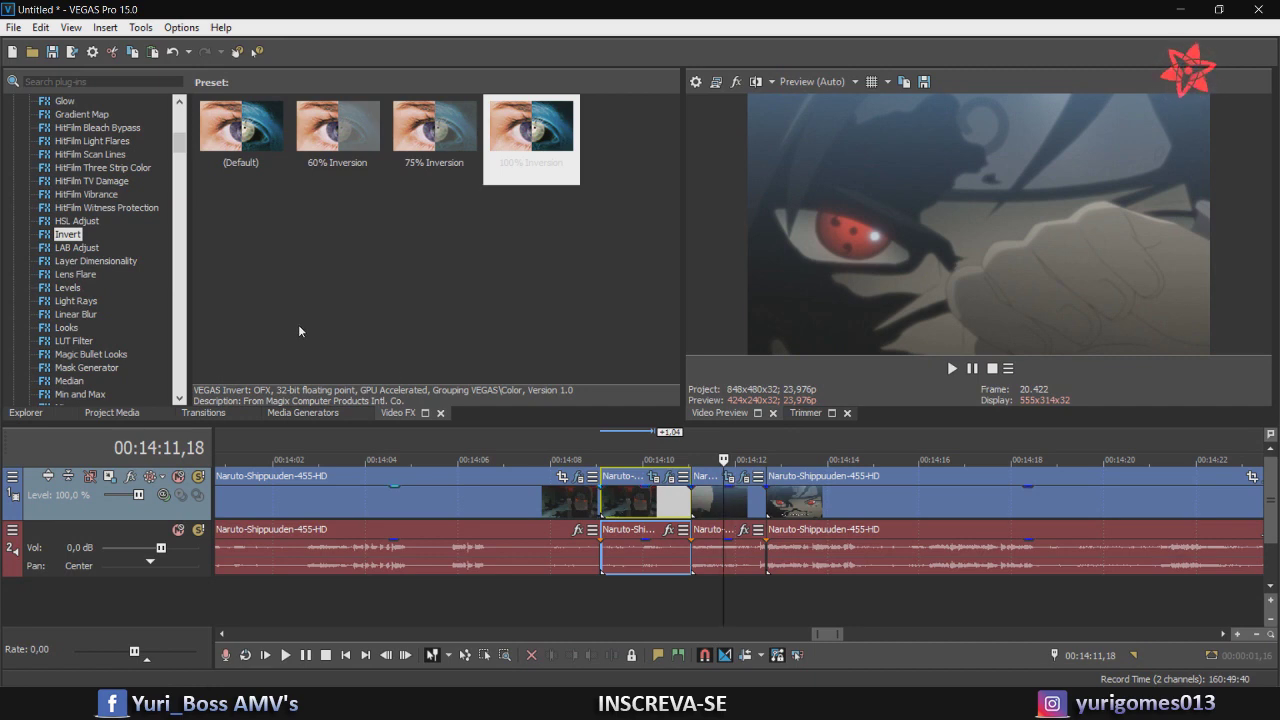
# Show the Cross Effect transition presets and place the playhead on the second cut at 00:14:11,01
pyautogui.click(205, 413)
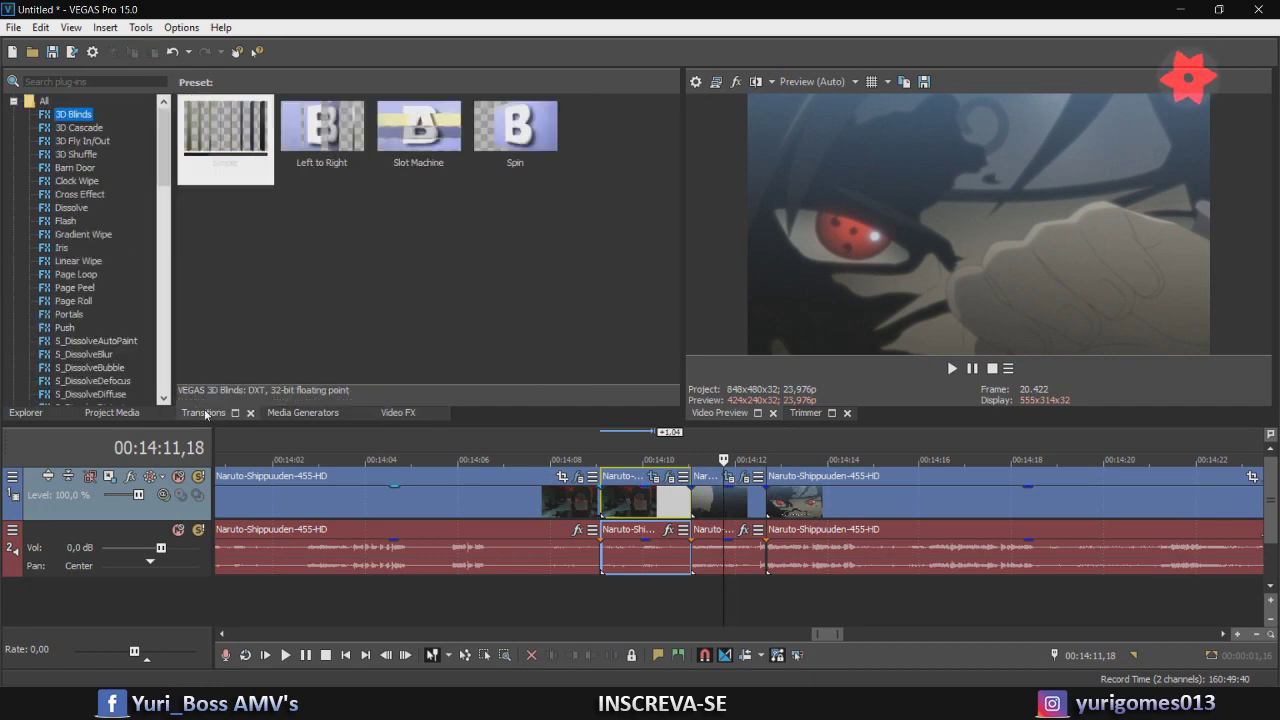
pyautogui.click(78, 196)
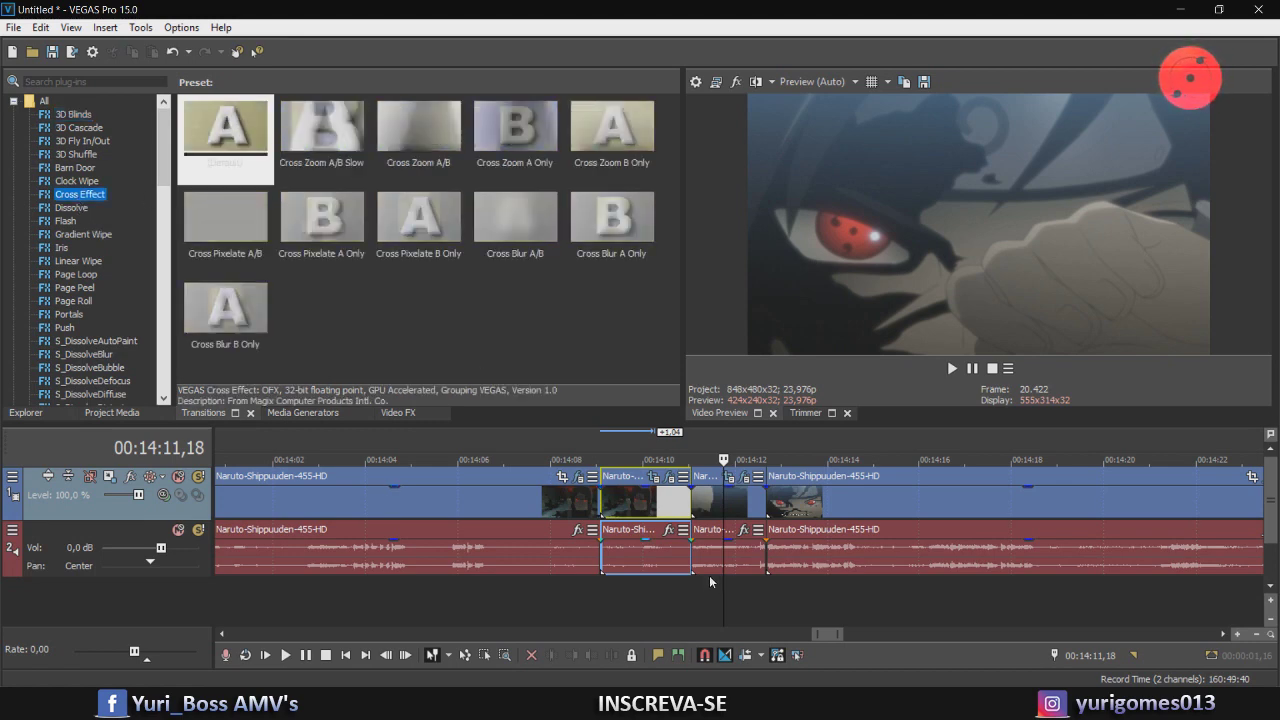
pyautogui.click(687, 498)
pyautogui.scroll(1, 687, 498)
pyautogui.scroll(2, 688, 497)
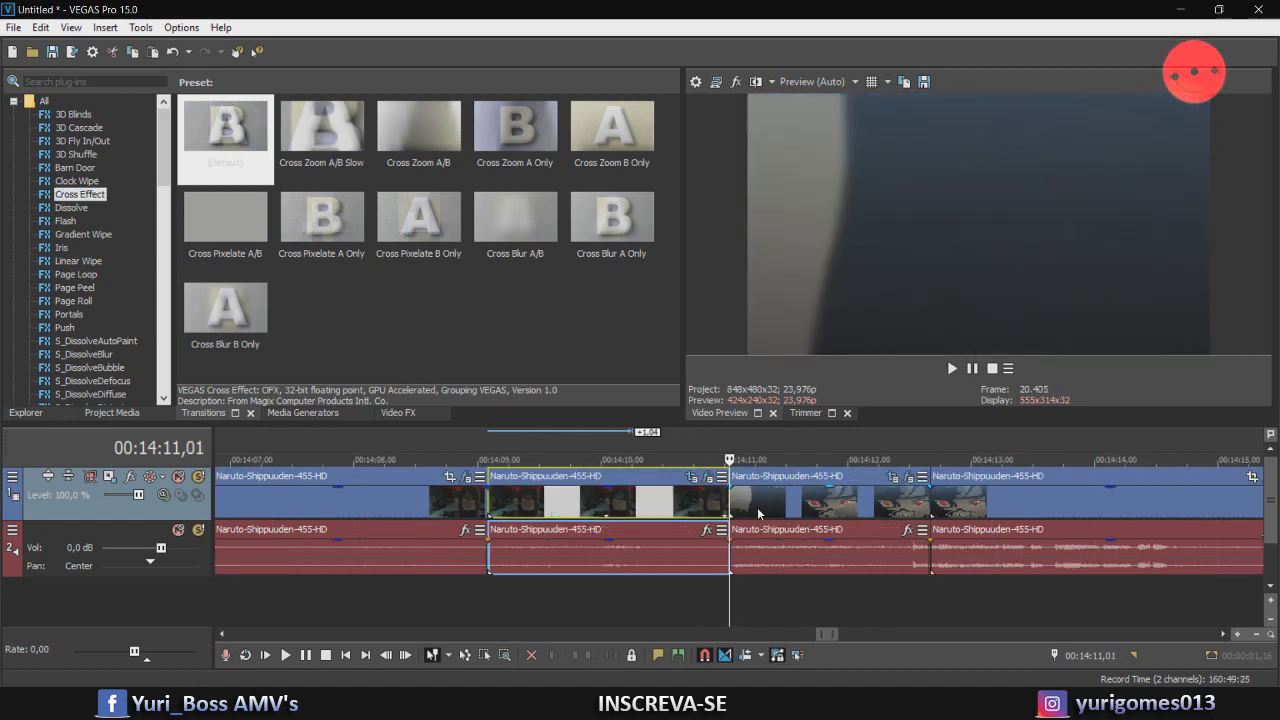
# Split the long clip at 00:14:21,17 and 00:14:22,10, and overlap the following piece by 10 frames as a crossfade
pyautogui.scroll(-5, 1116, 514)
pyautogui.click(976, 514)
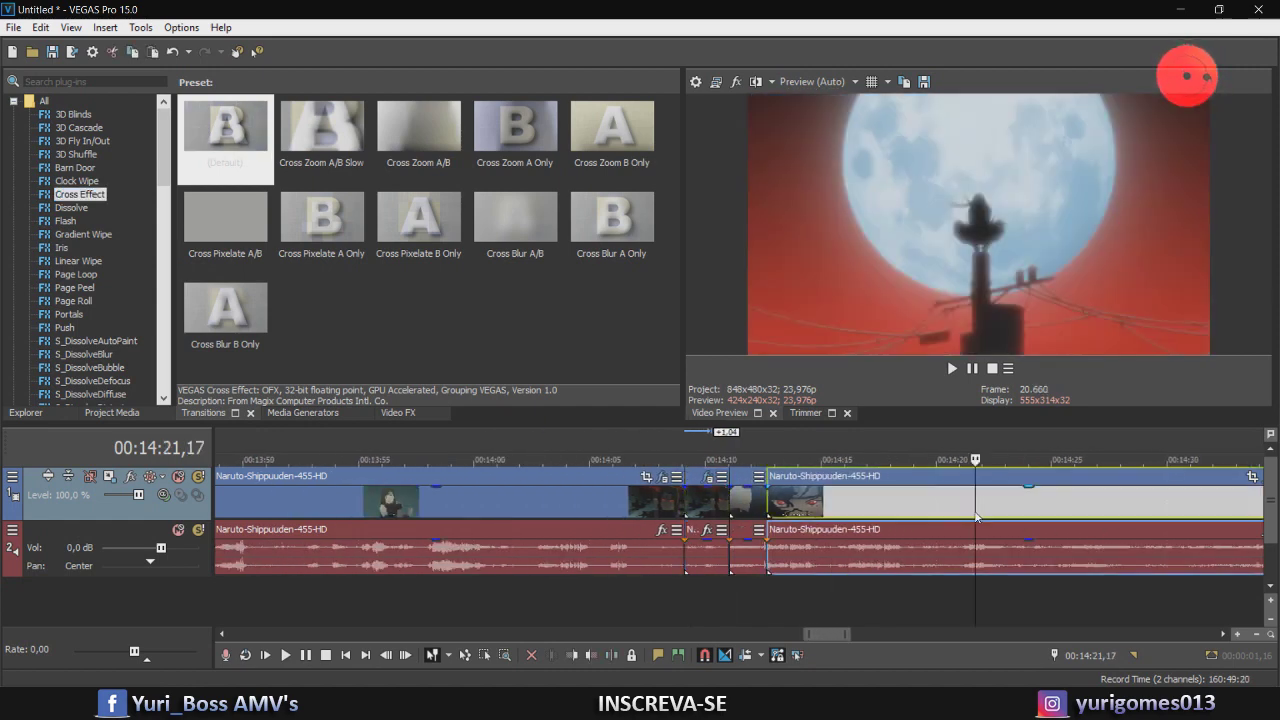
pyautogui.press('s')
pyautogui.click(995, 513)
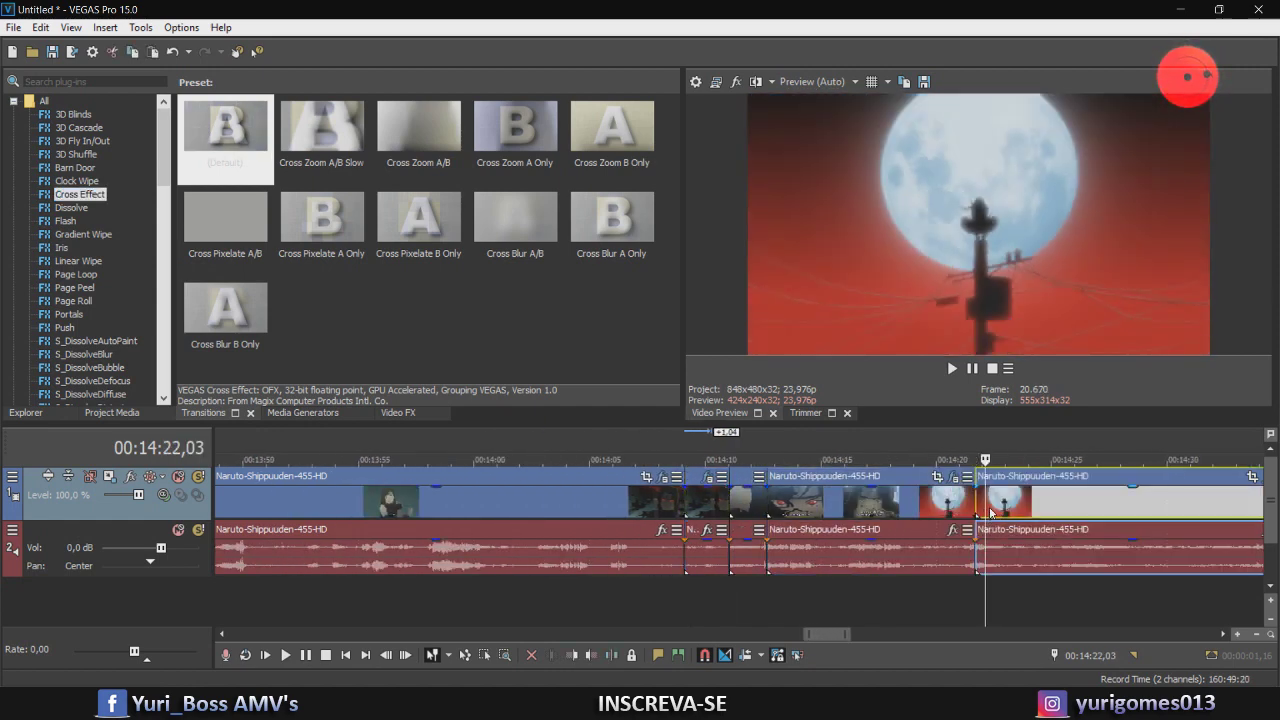
pyautogui.press('s')
pyautogui.scroll(5, 780, 513)
pyautogui.moveTo(780, 513); pyautogui.dragTo(627, 511)
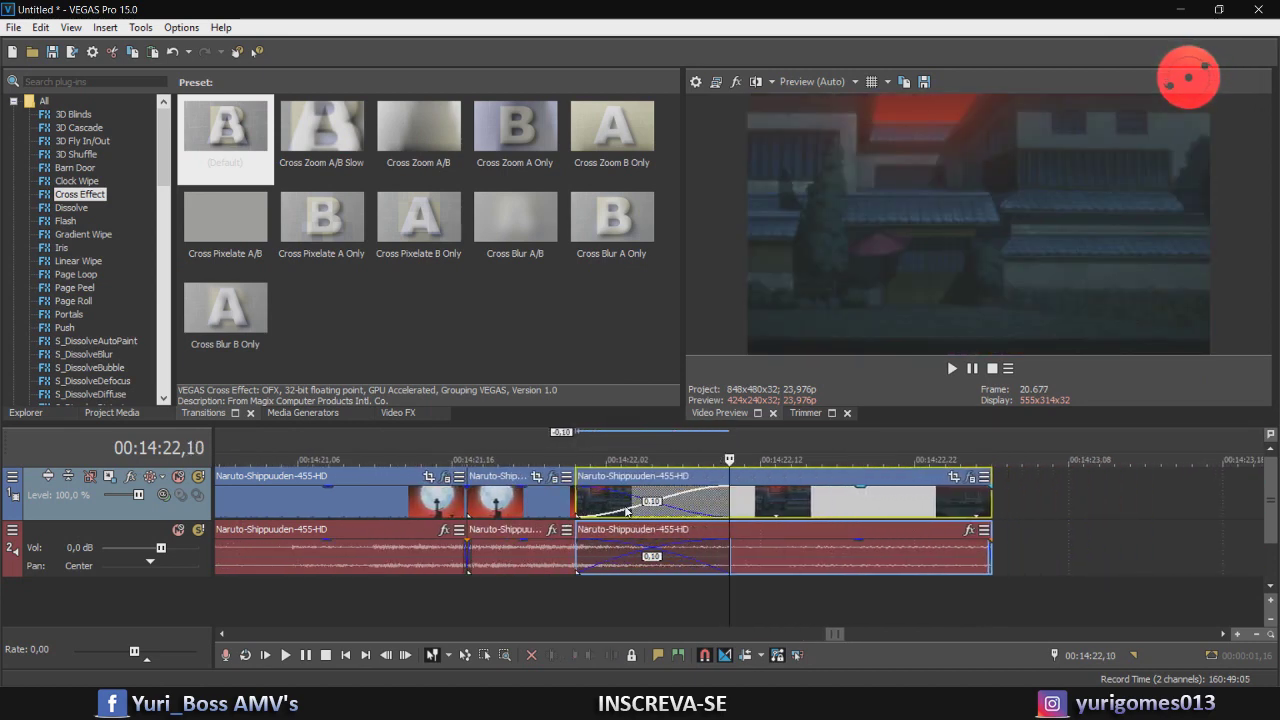
pyautogui.scroll(-5, 625, 510)
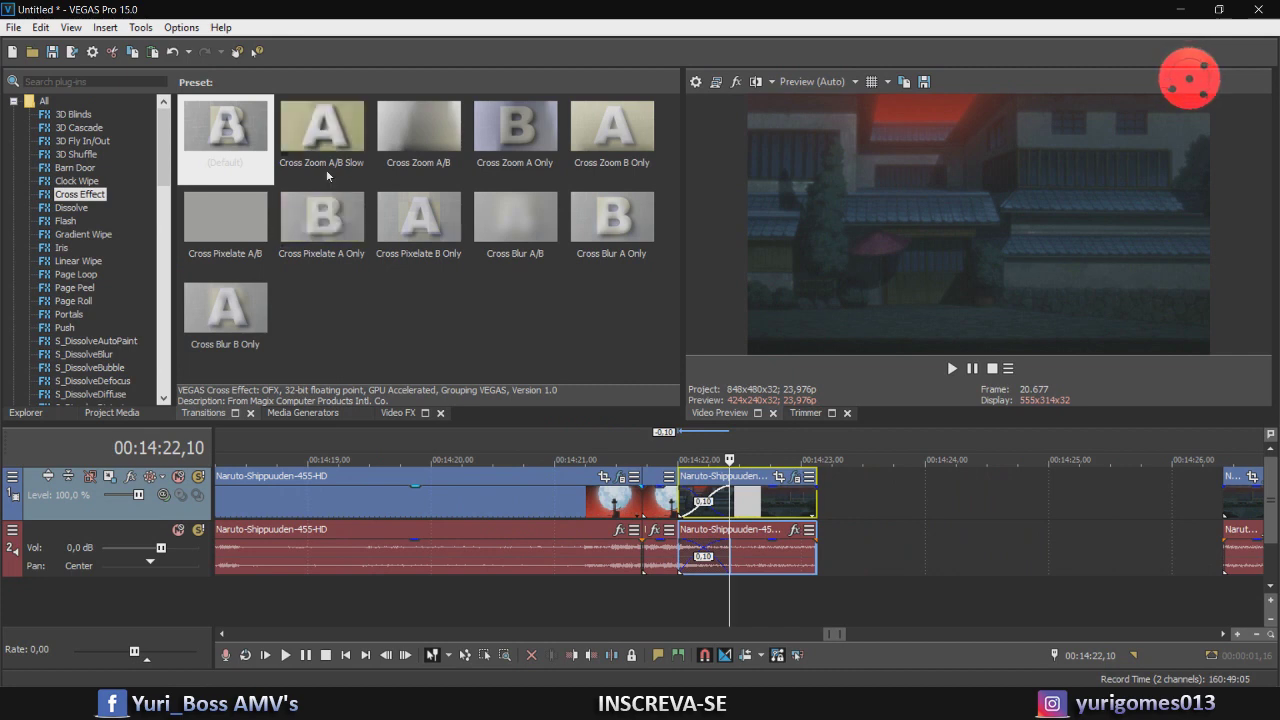
# Apply the Cross Zoom A/B Slow preset to the crossfade and play it from 00:14:21,17 to 00:14:23,03
pyautogui.moveTo(325, 171); pyautogui.dragTo(722, 507)
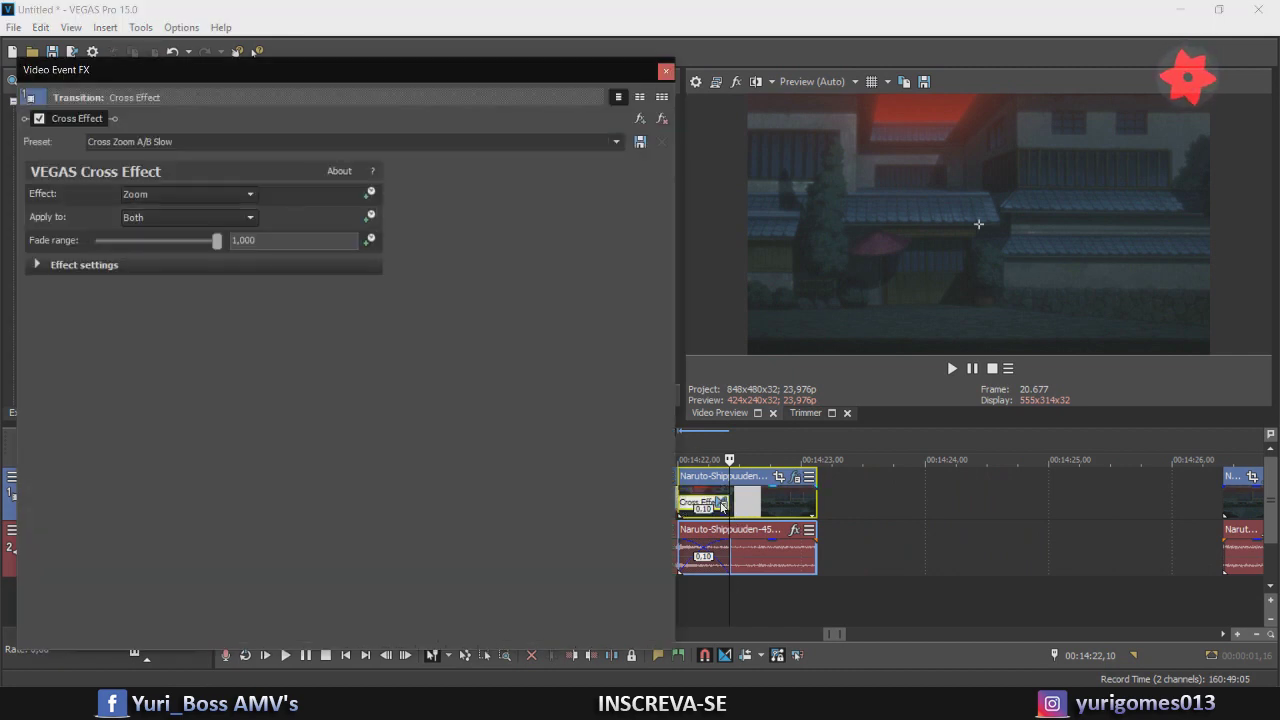
pyautogui.click(663, 73)
pyautogui.moveTo(643, 585); pyautogui.dragTo(818, 608)
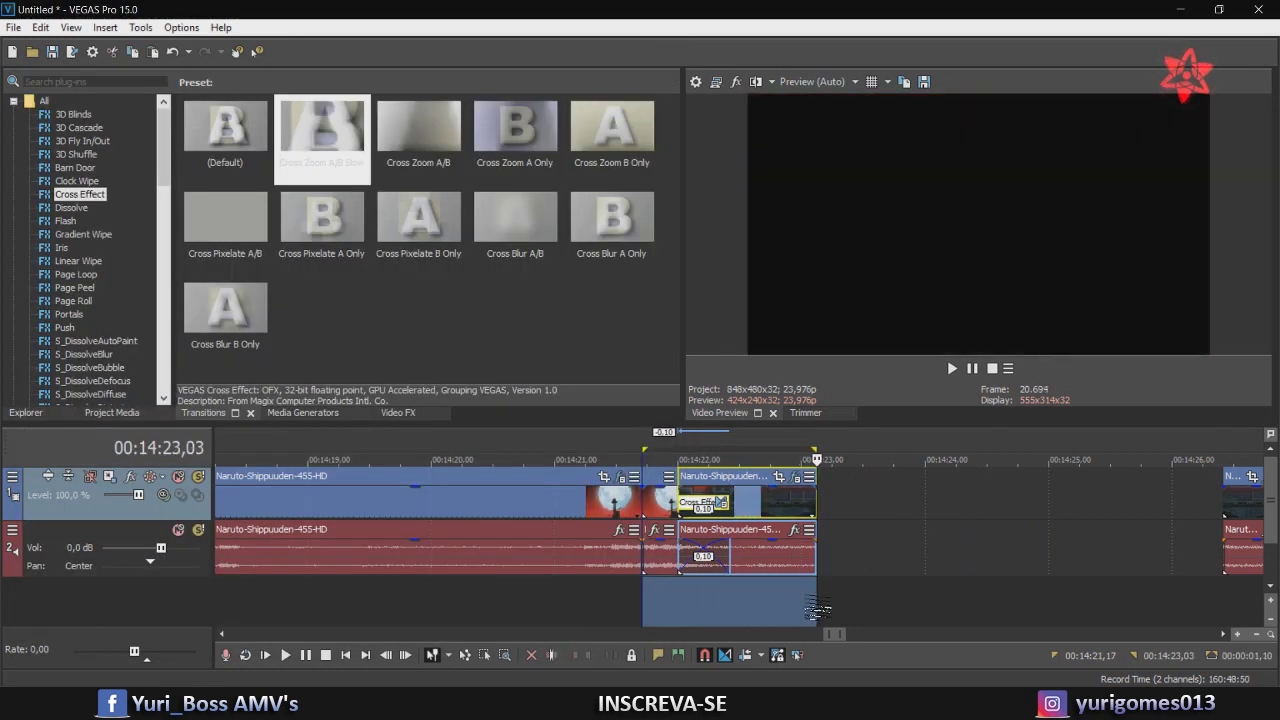
pyautogui.press('space')
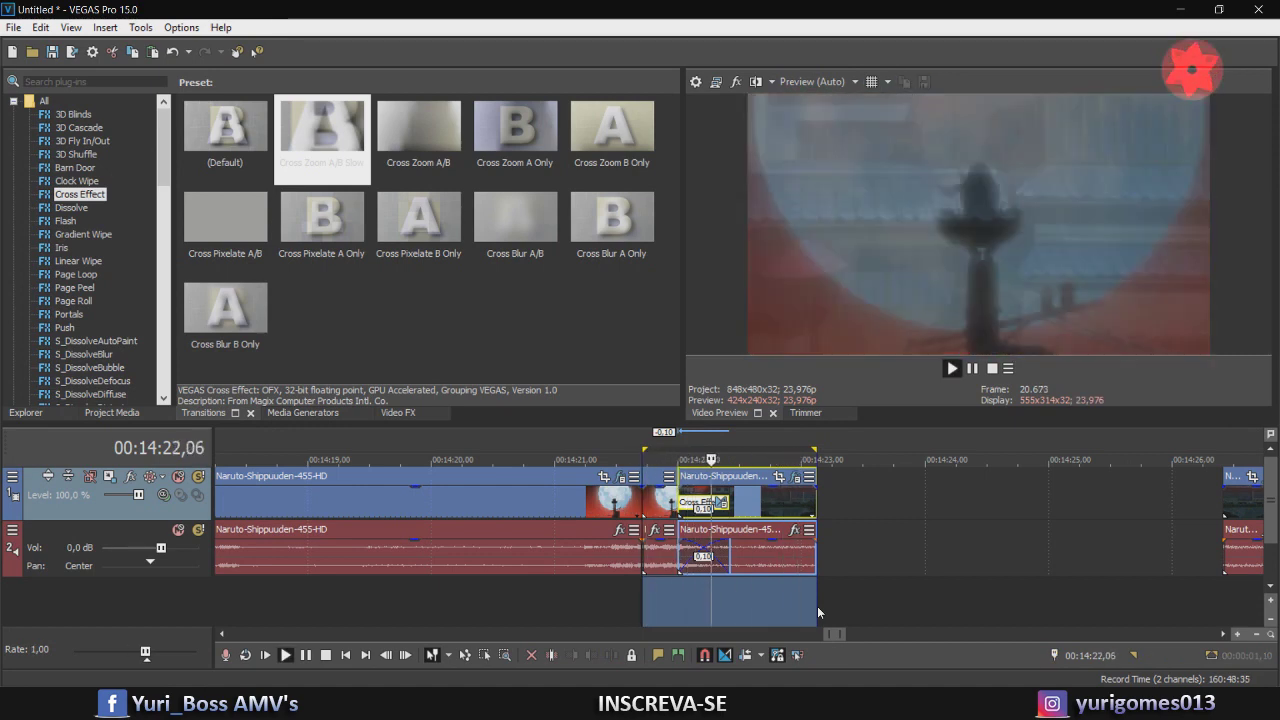
pyautogui.press('space')
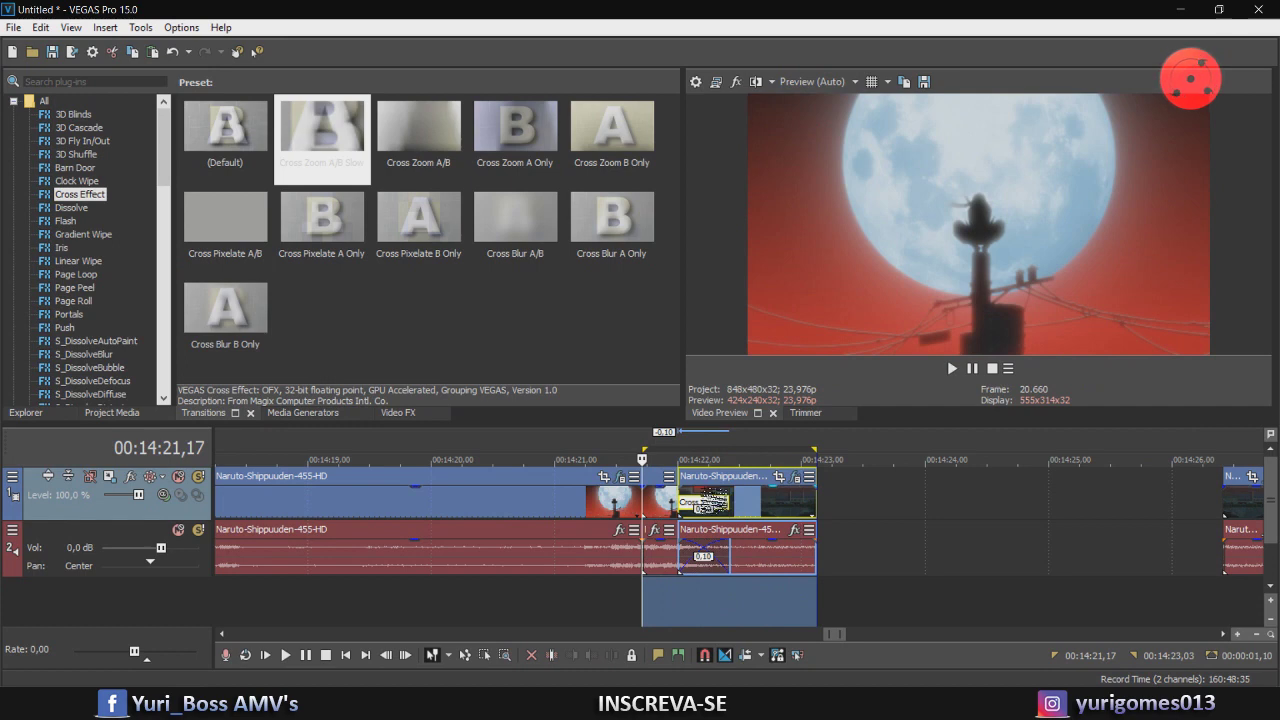
# Replace the crossfade's transition with the Cross Zoom B Only preset and play it from 00:14:21,17
pyautogui.click(705, 476)
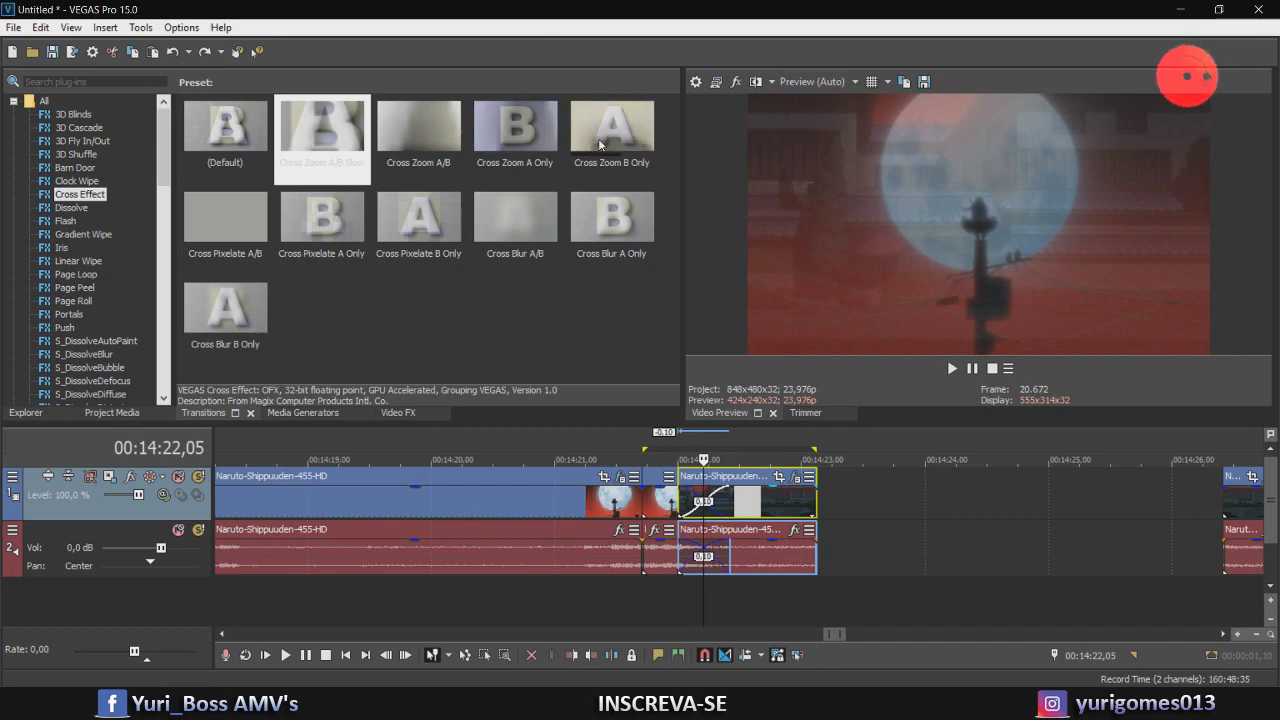
pyautogui.moveTo(600, 144); pyautogui.dragTo(712, 505)
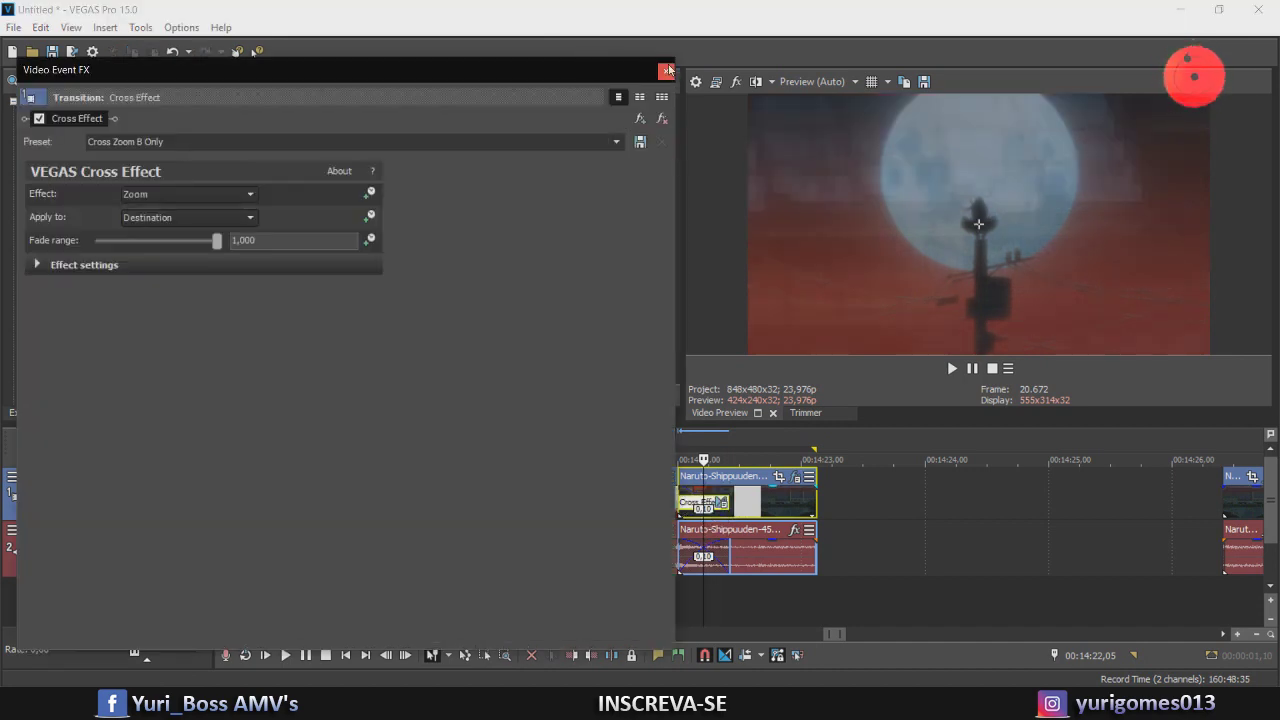
pyautogui.click(668, 70)
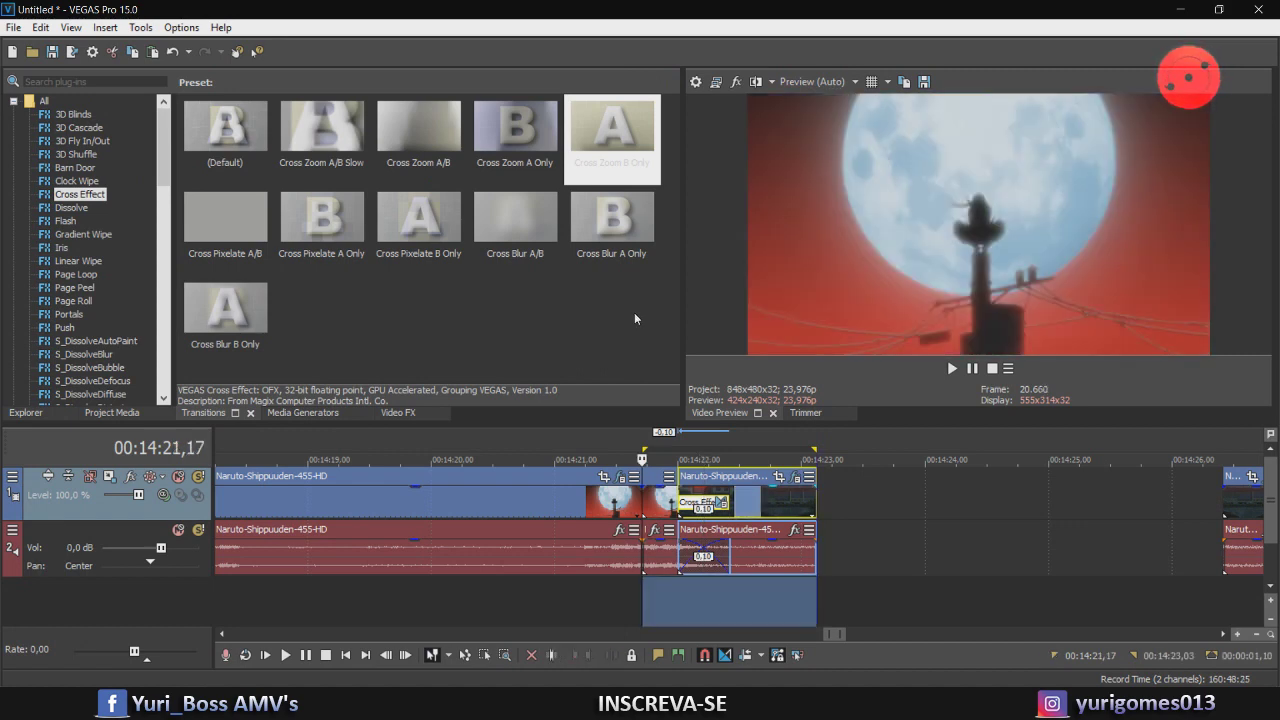
pyautogui.press('space')
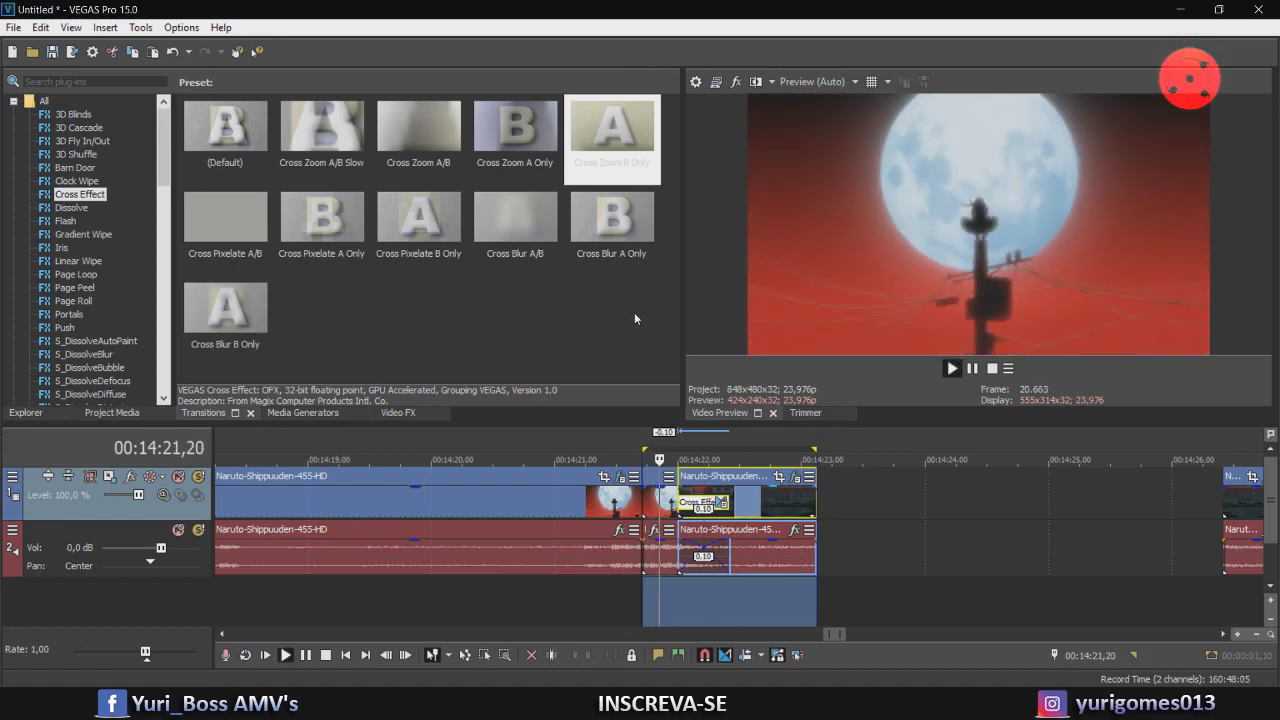
pyautogui.press('space')
# Examine the zoom and blur transition frame by frame across the cut at 00:14:11,01, up to 00:14:11,13
pyautogui.scroll(-5, 534, 515)
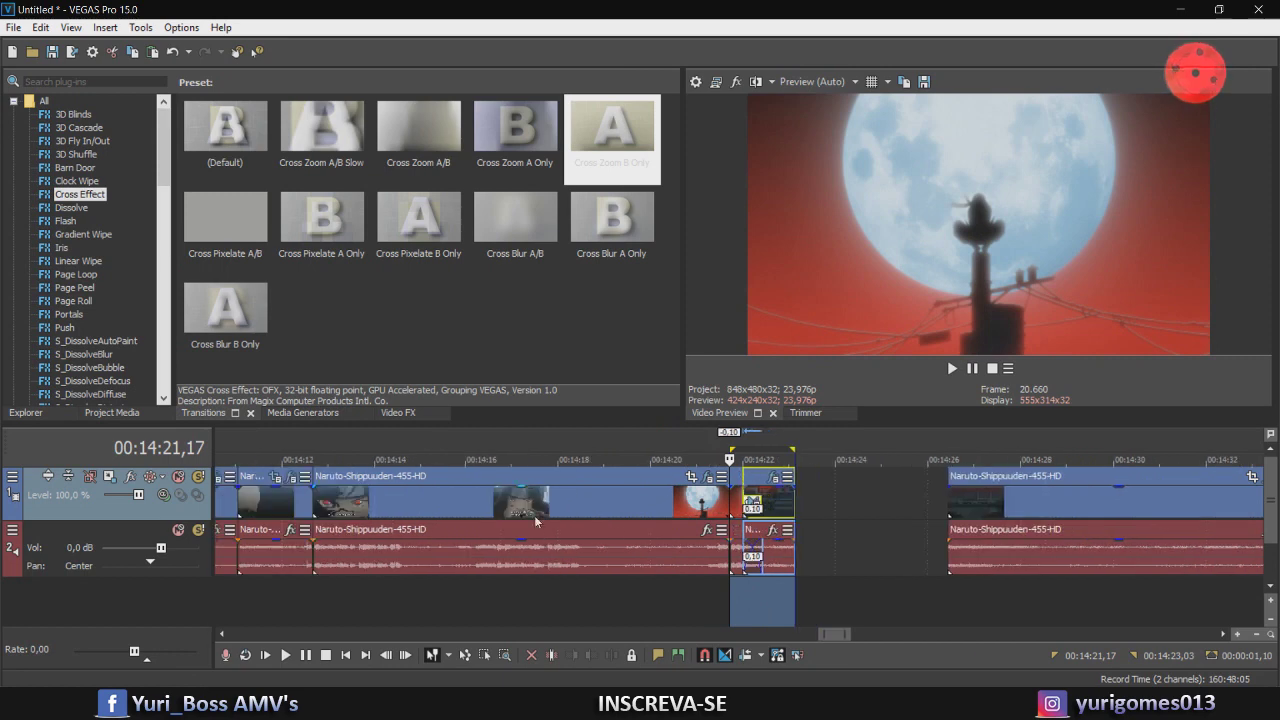
pyautogui.click(405, 500)
pyautogui.scroll(6, 742, 528)
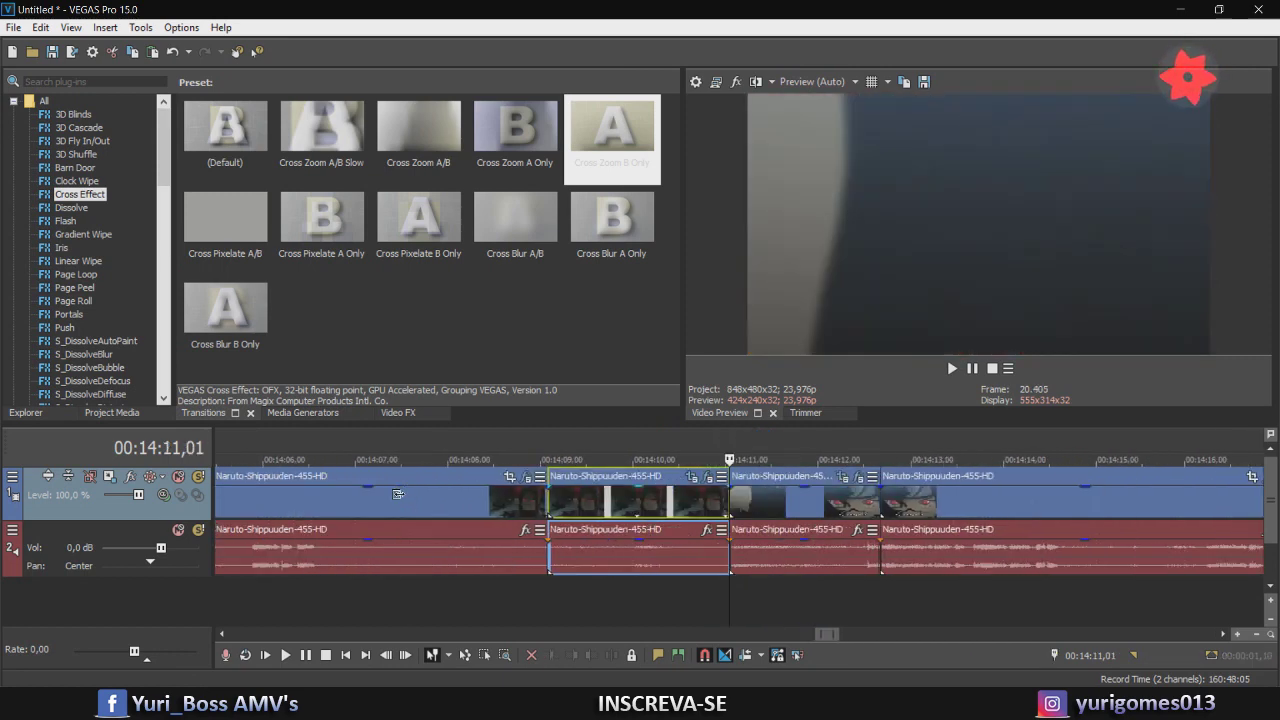
pyautogui.click(716, 511)
pyautogui.click(676, 506)
pyautogui.press('Right')
pyautogui.press('Right')
pyautogui.press('Right')
pyautogui.press('Right')
pyautogui.press('Right')
pyautogui.press('Right')
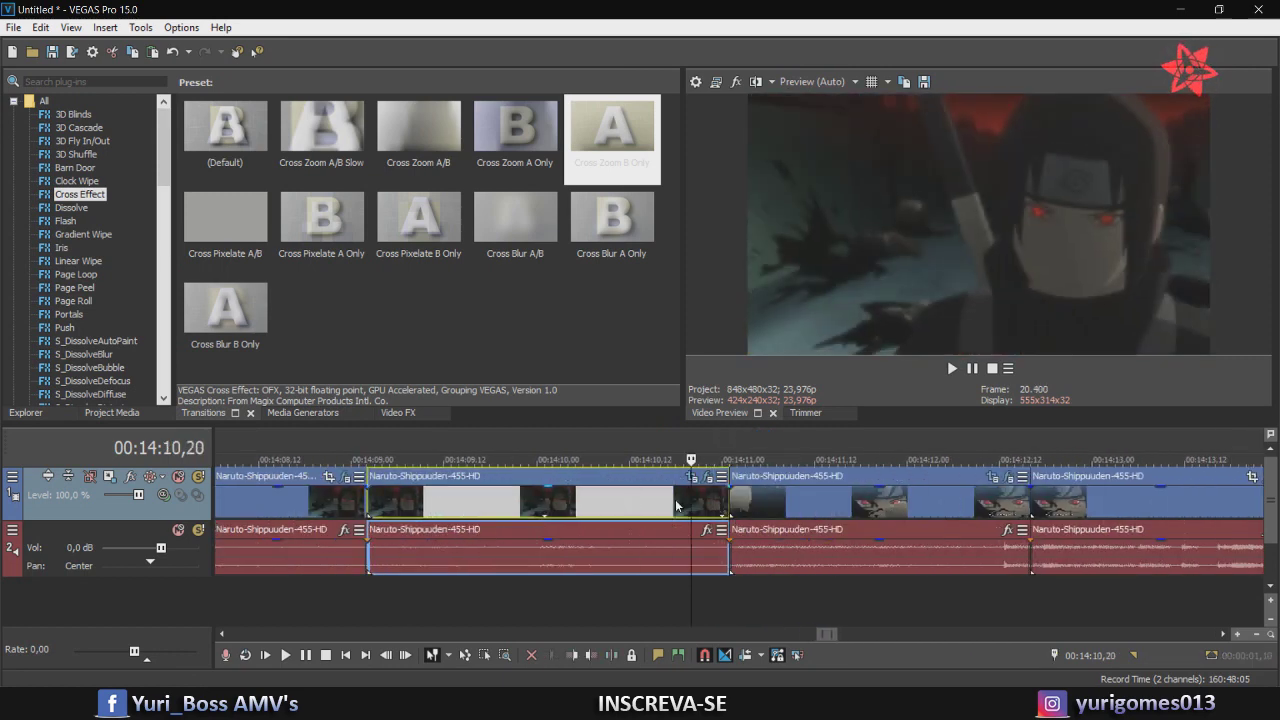
pyautogui.press('Right')
pyautogui.press('Right')
pyautogui.press('Right')
pyautogui.press('Right')
pyautogui.press('Right')
pyautogui.press('Right')
pyautogui.press('Right')
pyautogui.press('Right')
pyautogui.press('Right')
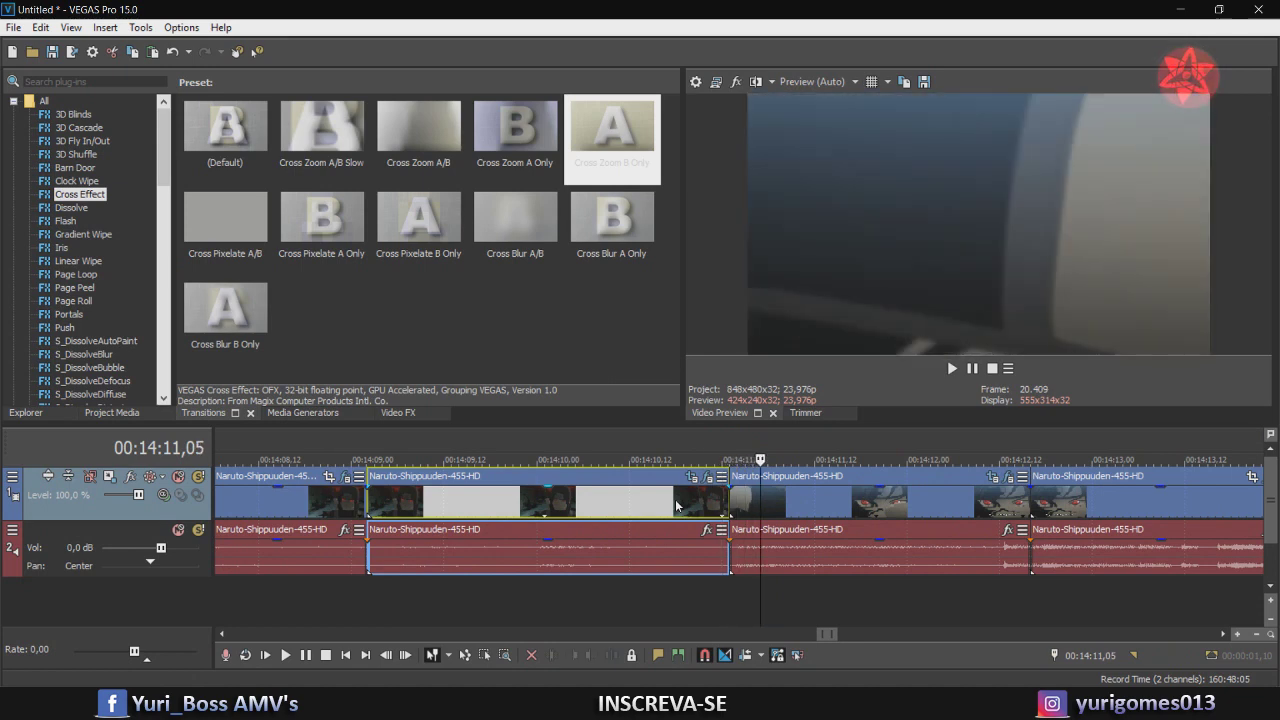
pyautogui.press('Right')
pyautogui.press('Right')
pyautogui.press('Right')
pyautogui.press('Right')
# Split the long clip preceding the transition clips near 00:13:58 and place the playhead at 00:13:58,08
pyautogui.scroll(-6, 502, 499)
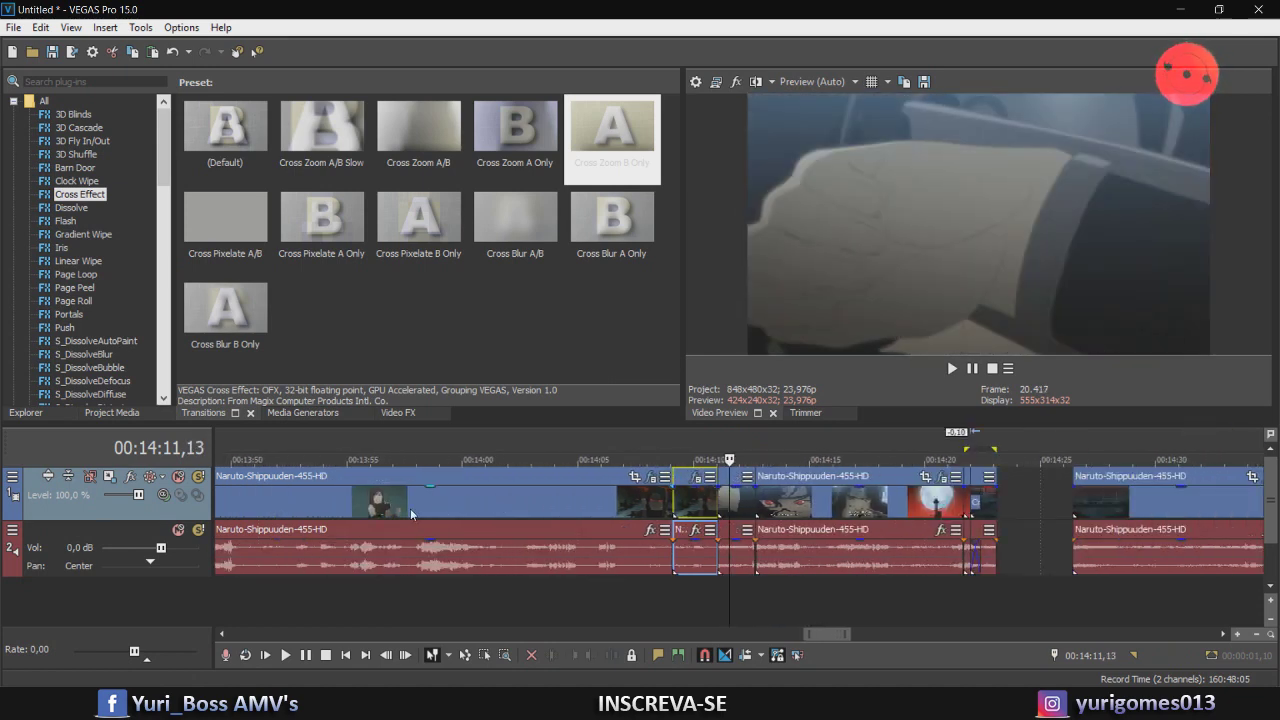
pyautogui.click(410, 508)
pyautogui.press('s')
pyautogui.click(424, 517)
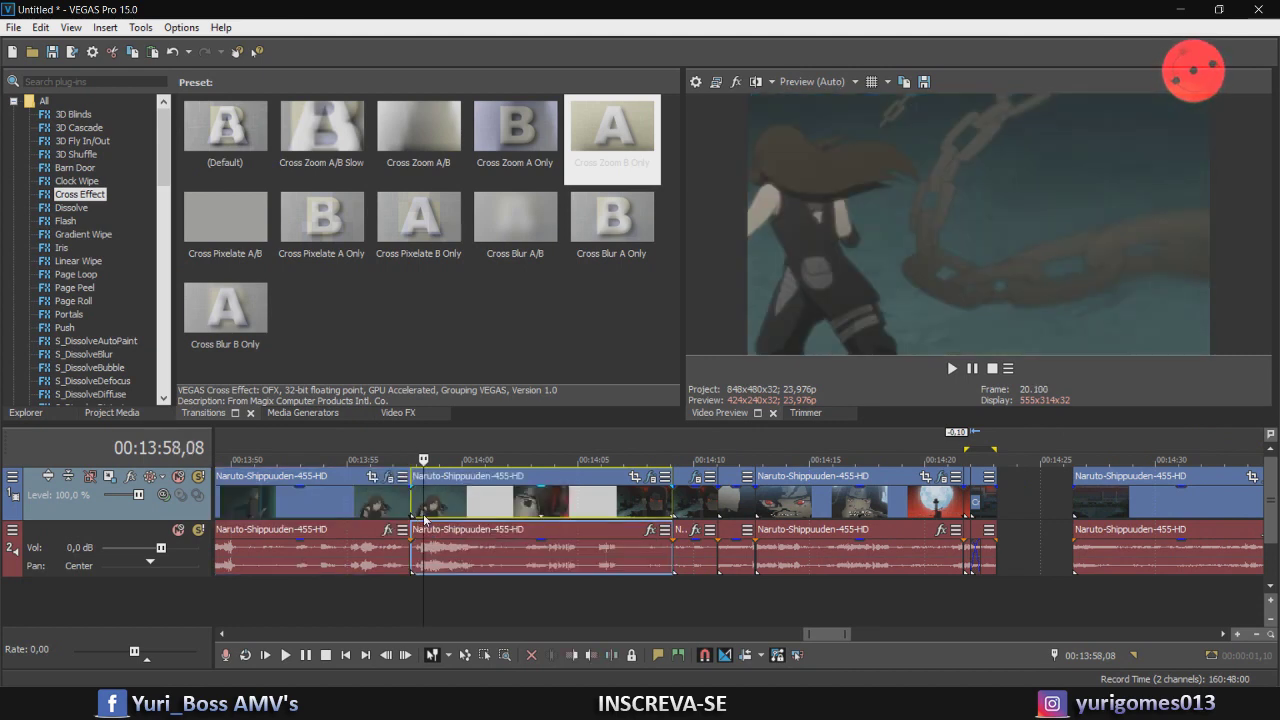
# Move the short clip piece after the gap back against the end of the preceding clip at 00:15:25,21
pyautogui.scroll(-7, 1115, 561)
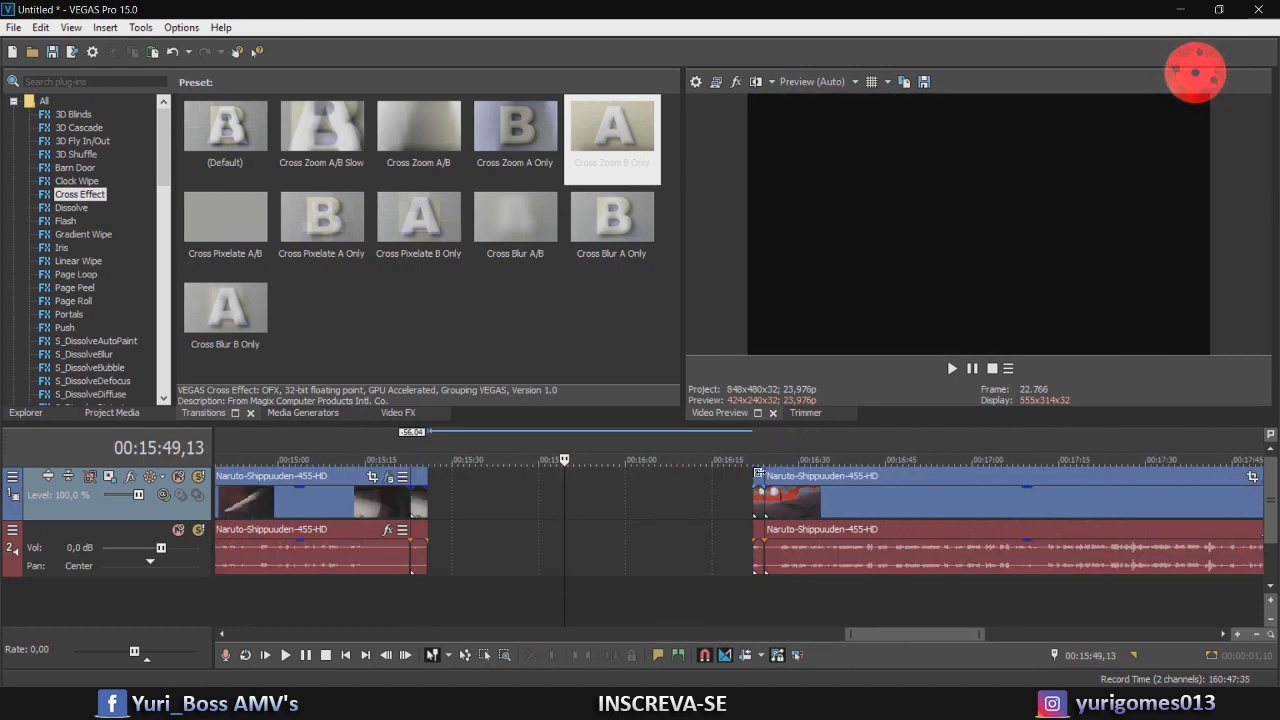
pyautogui.moveTo(758, 473); pyautogui.dragTo(436, 487)
pyautogui.click(430, 486)
pyautogui.scroll(7, 430, 484)
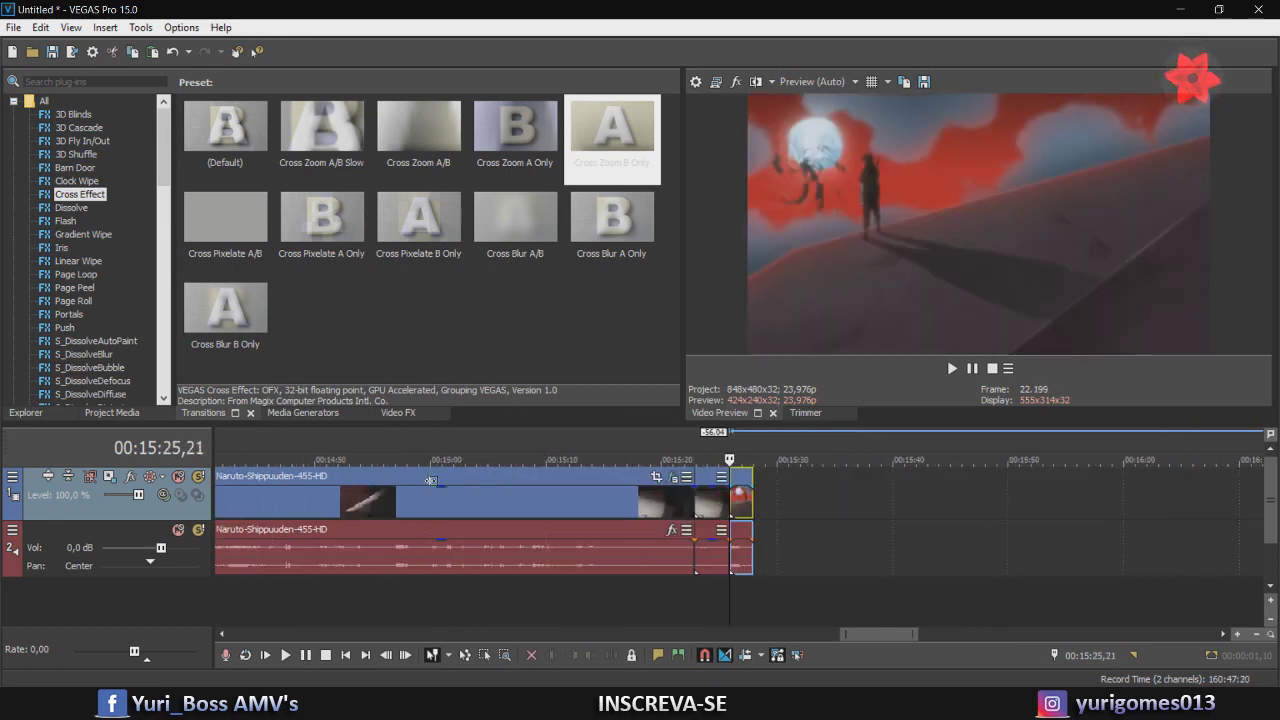
# Crop the clip before the 00:15:25,21 cut to about 699,5 x 396 at its first Pan/Crop keyframe and set the keyframe's interpolation
pyautogui.click(713, 490)
pyautogui.click(691, 476)
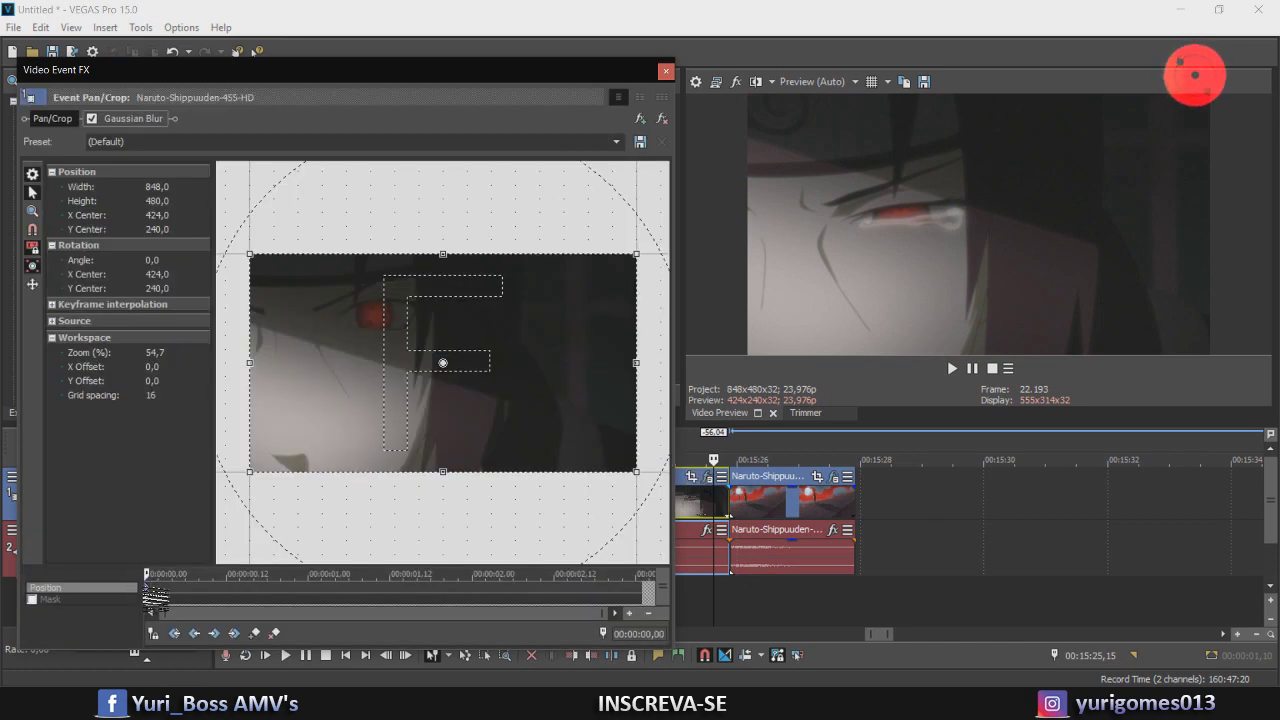
pyautogui.moveTo(632, 470); pyautogui.dragTo(611, 453)
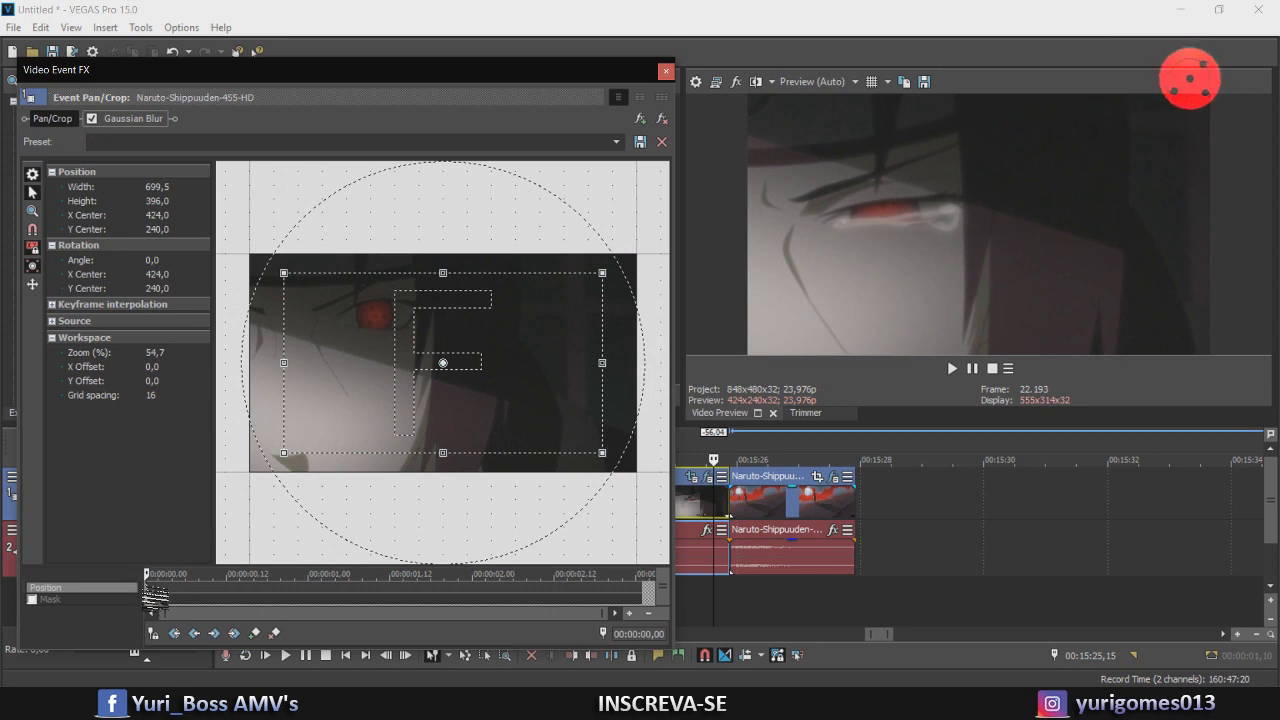
pyautogui.rightClick(148, 592)
pyautogui.click(183, 541)
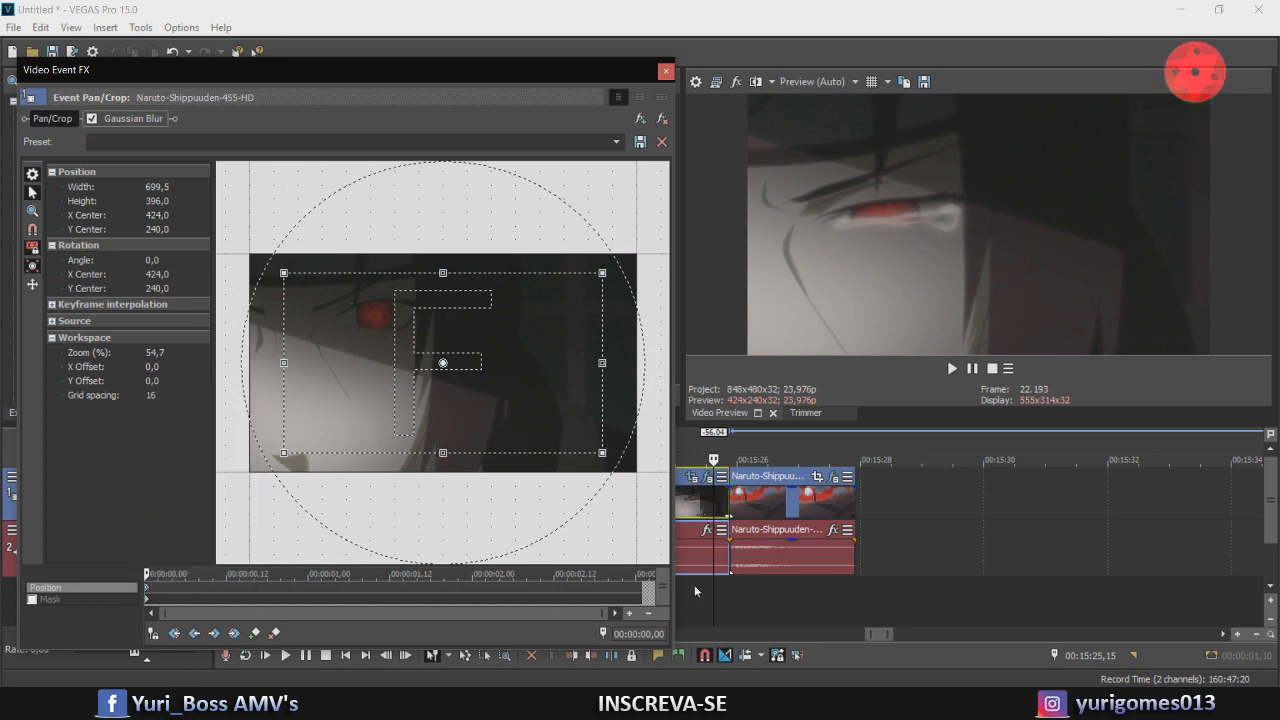
# Add a position keyframe at 00:00:02,18 and enlarge the crop frame to about 841,5 x 476,3 at 00:00:03,01
pyautogui.click(645, 590)
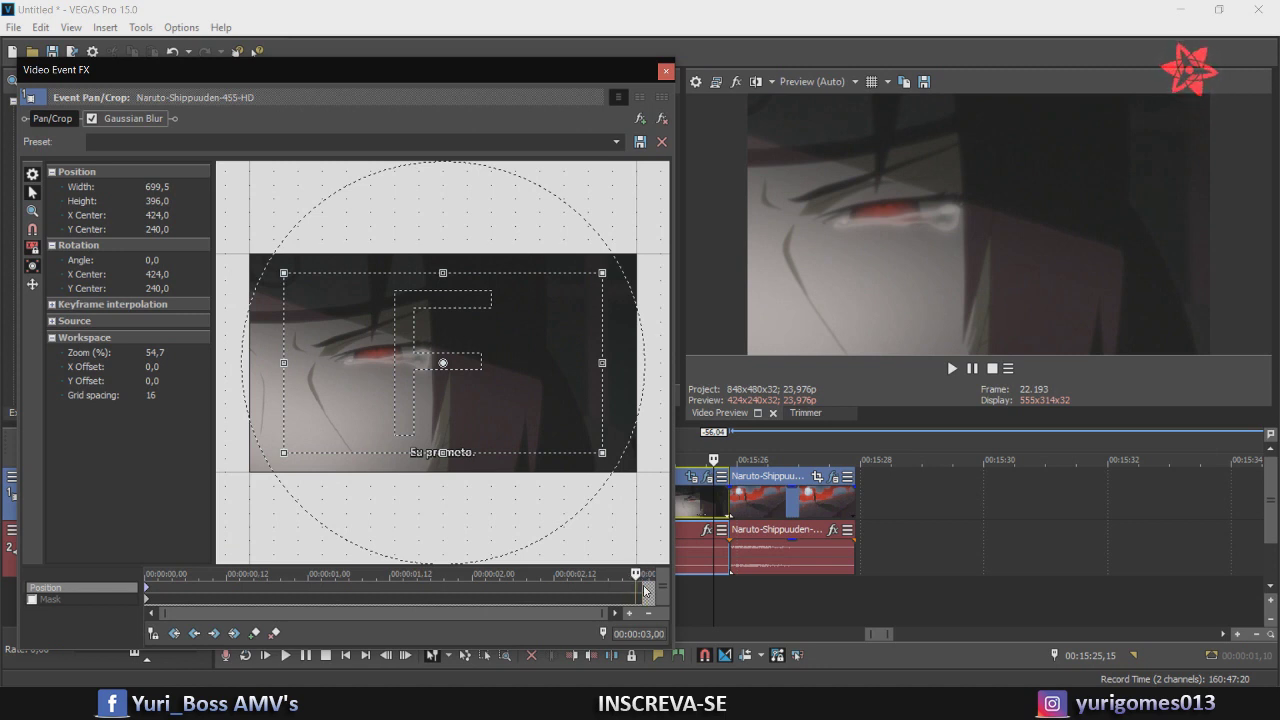
pyautogui.press('Left')
pyautogui.press('Left')
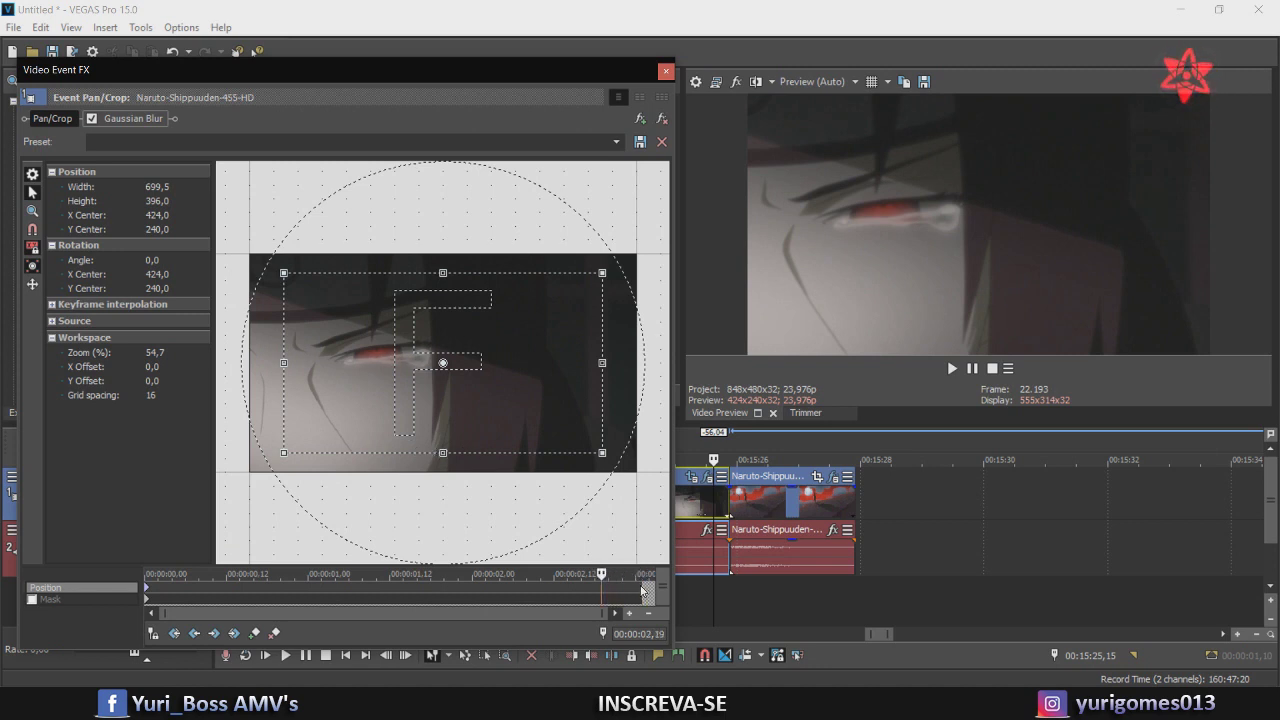
pyautogui.click(254, 633)
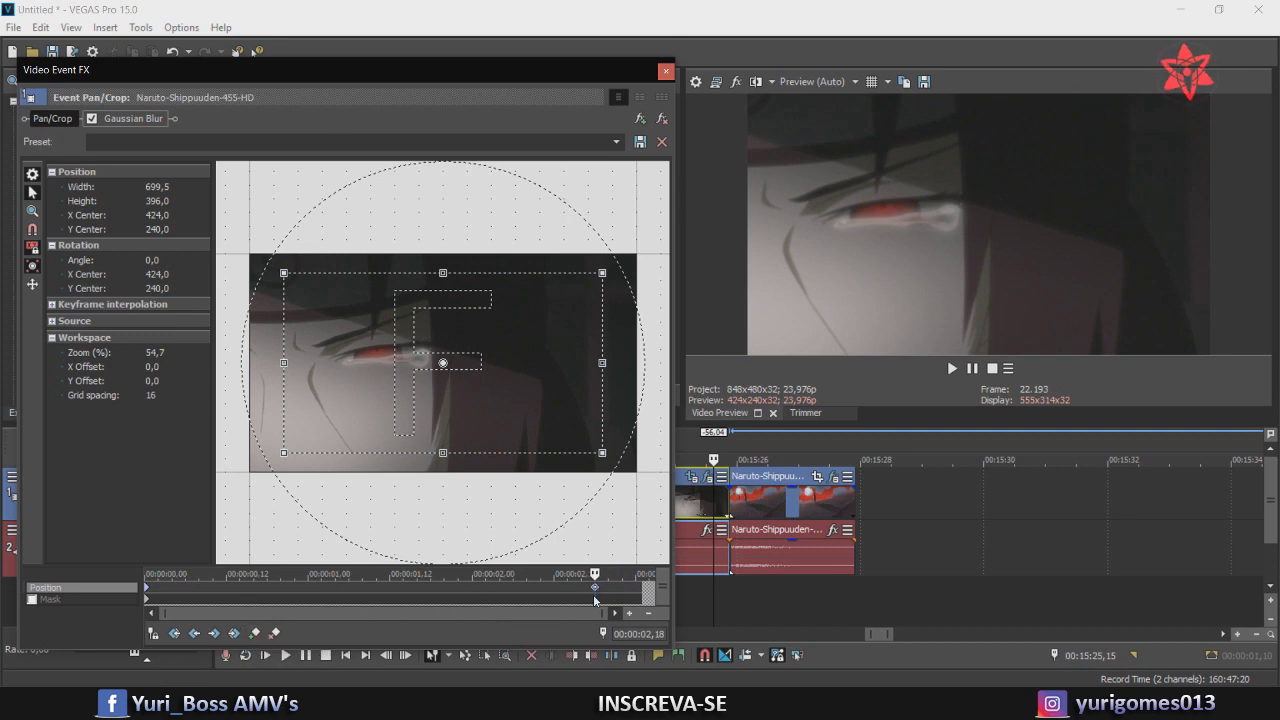
pyautogui.click(649, 590)
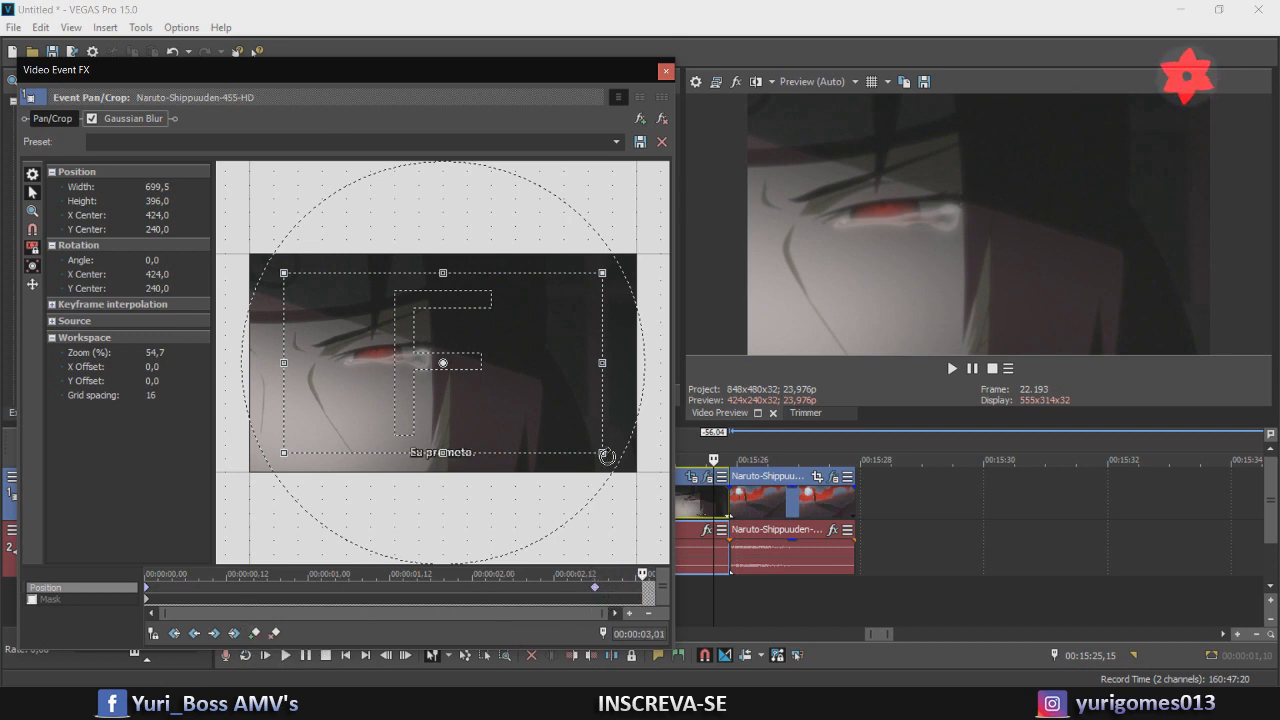
pyautogui.moveTo(604, 454); pyautogui.dragTo(636, 472)
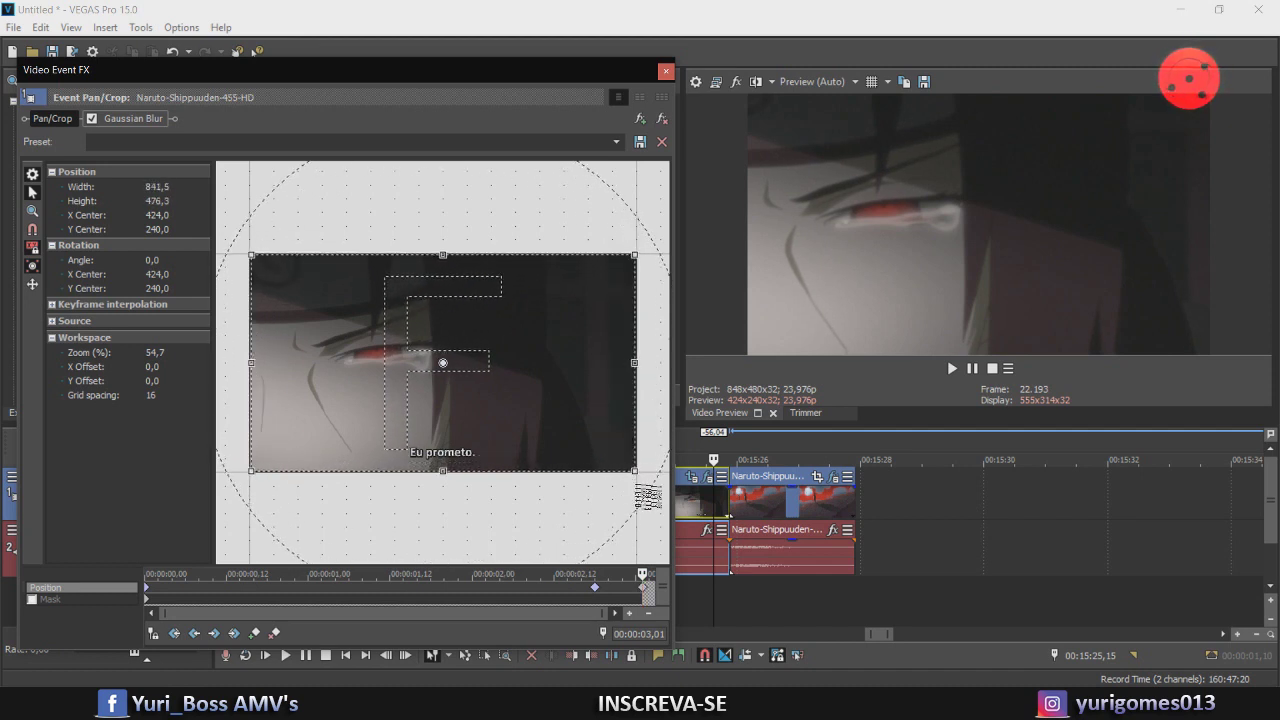
# Set the last position keyframe's interpolation to Fast, adjust the one at 00:00:02,18, and close the Pan/Crop window
pyautogui.rightClick(645, 587)
pyautogui.click(700, 506)
pyautogui.click(595, 587)
pyautogui.rightClick(595, 587)
pyautogui.click(630, 524)
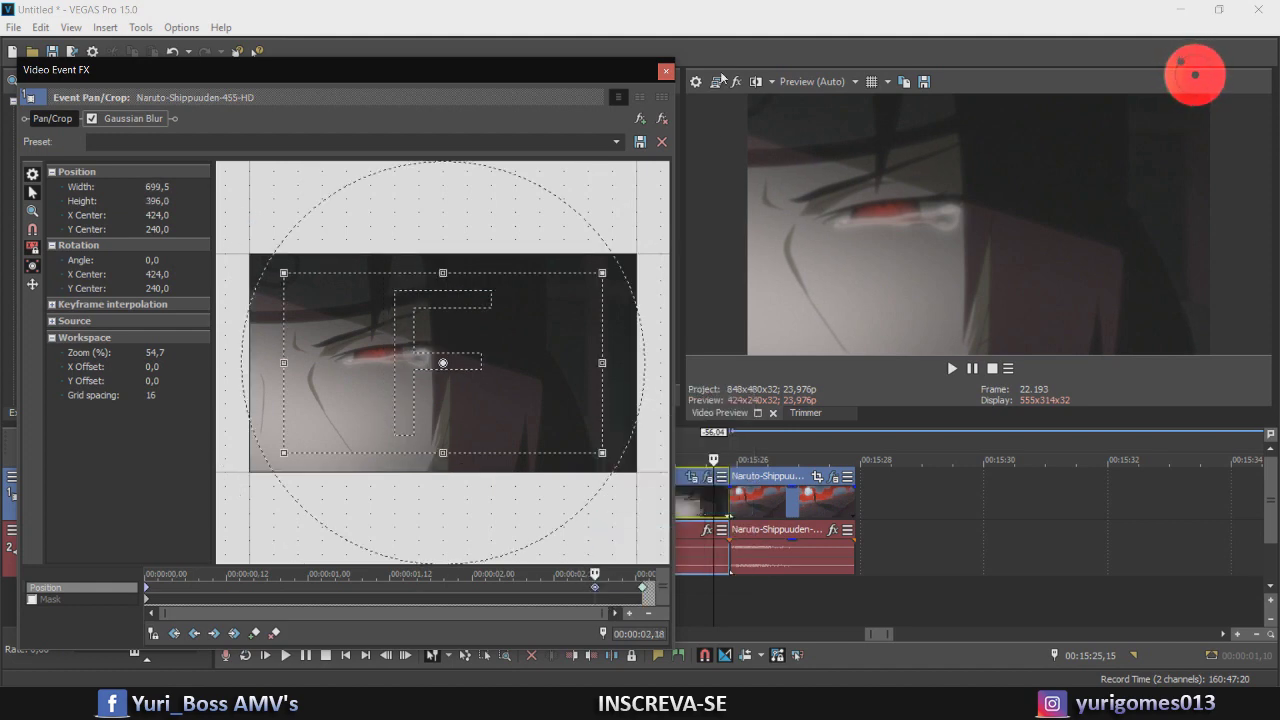
pyautogui.click(665, 71)
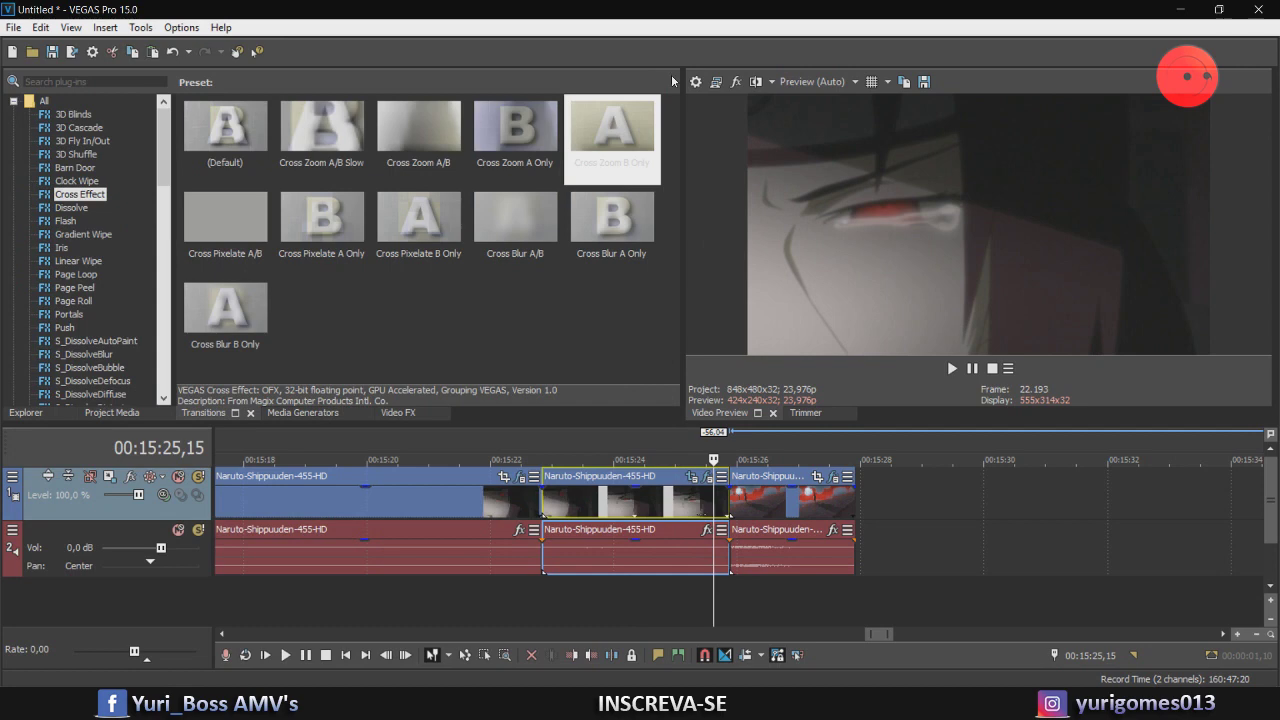
# Set the first Pan/Crop keyframe of the clip after the cut to Fast and crop its frame to about 822,4 x 465,5
pyautogui.click(729, 510)
pyautogui.click(818, 477)
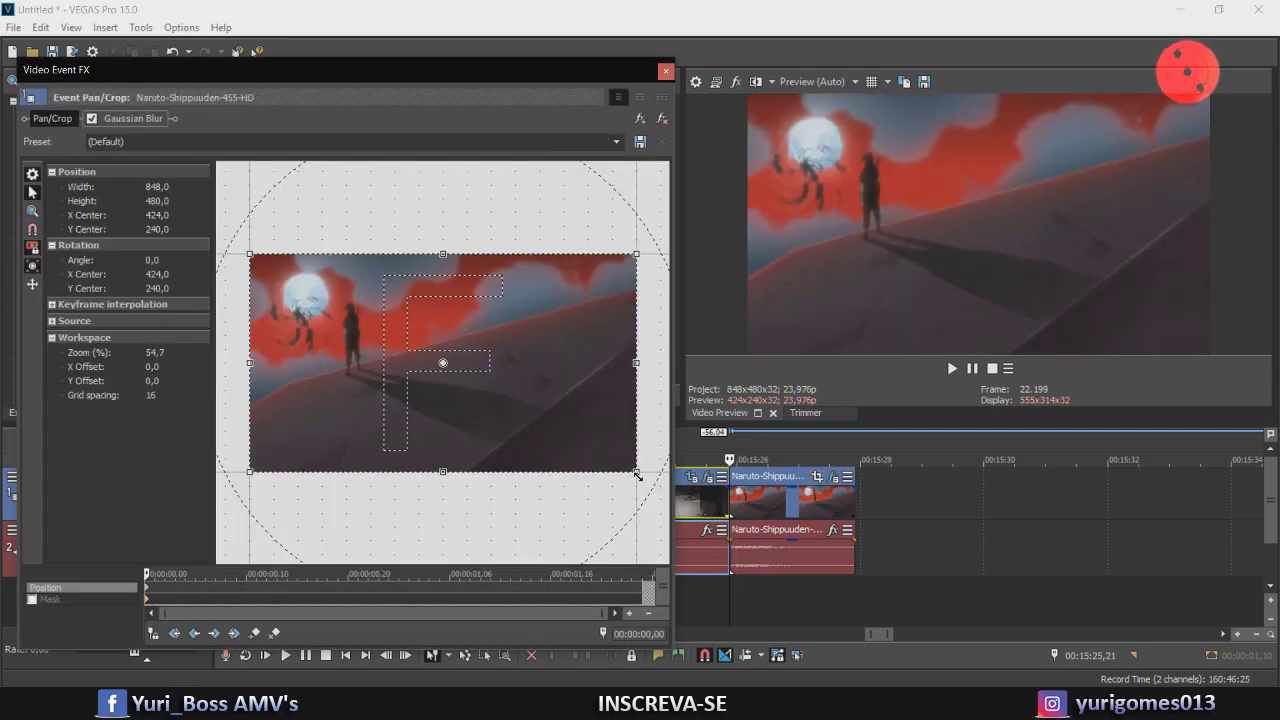
pyautogui.rightClick(150, 590)
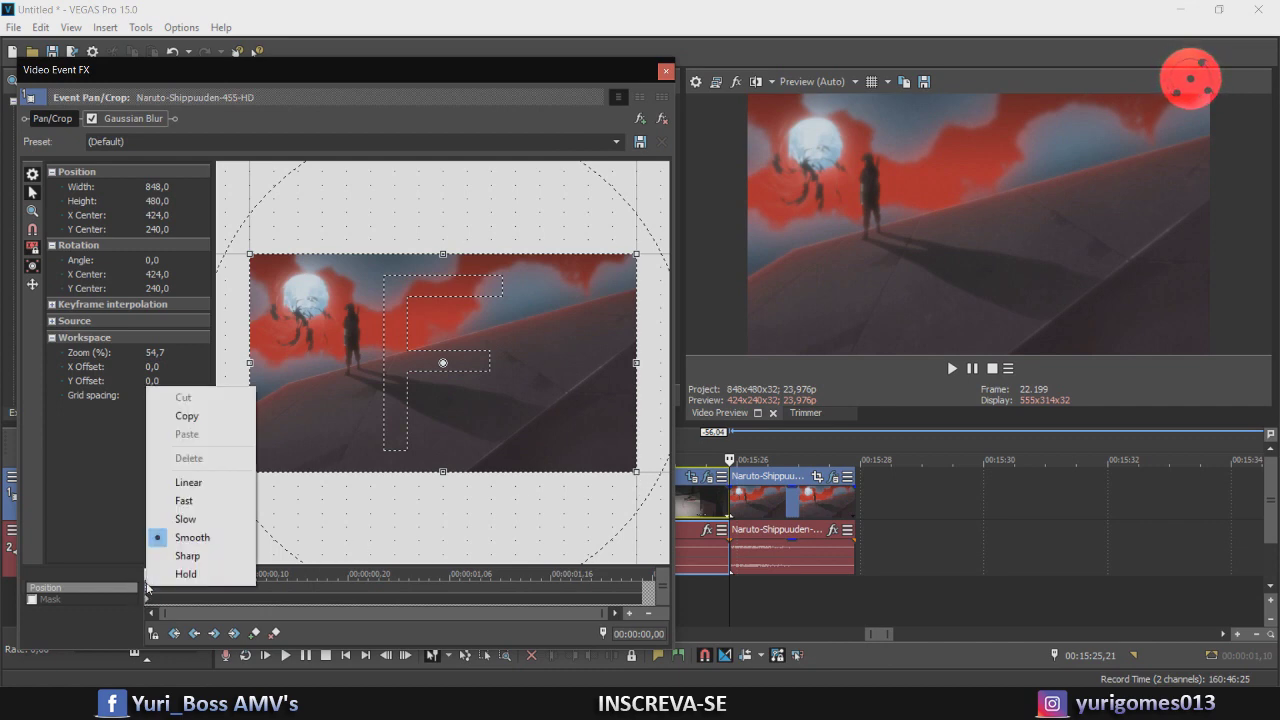
pyautogui.click(200, 503)
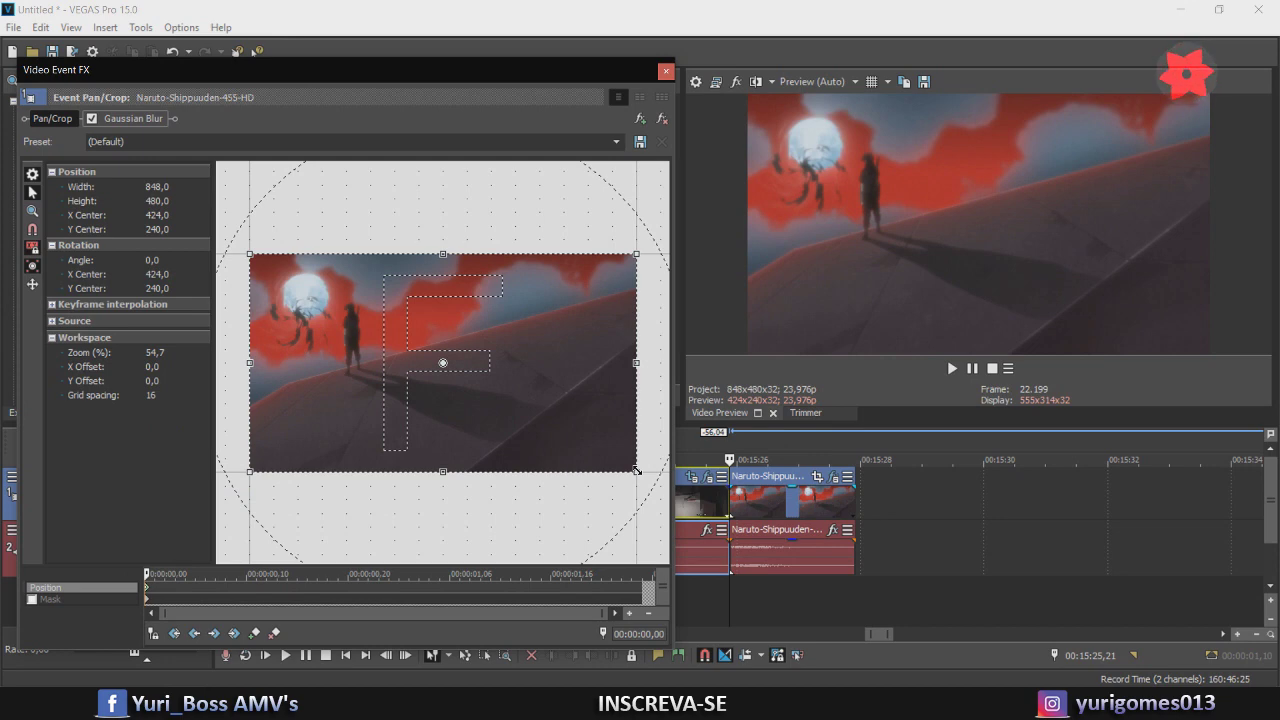
pyautogui.moveTo(637, 470); pyautogui.dragTo(631, 467)
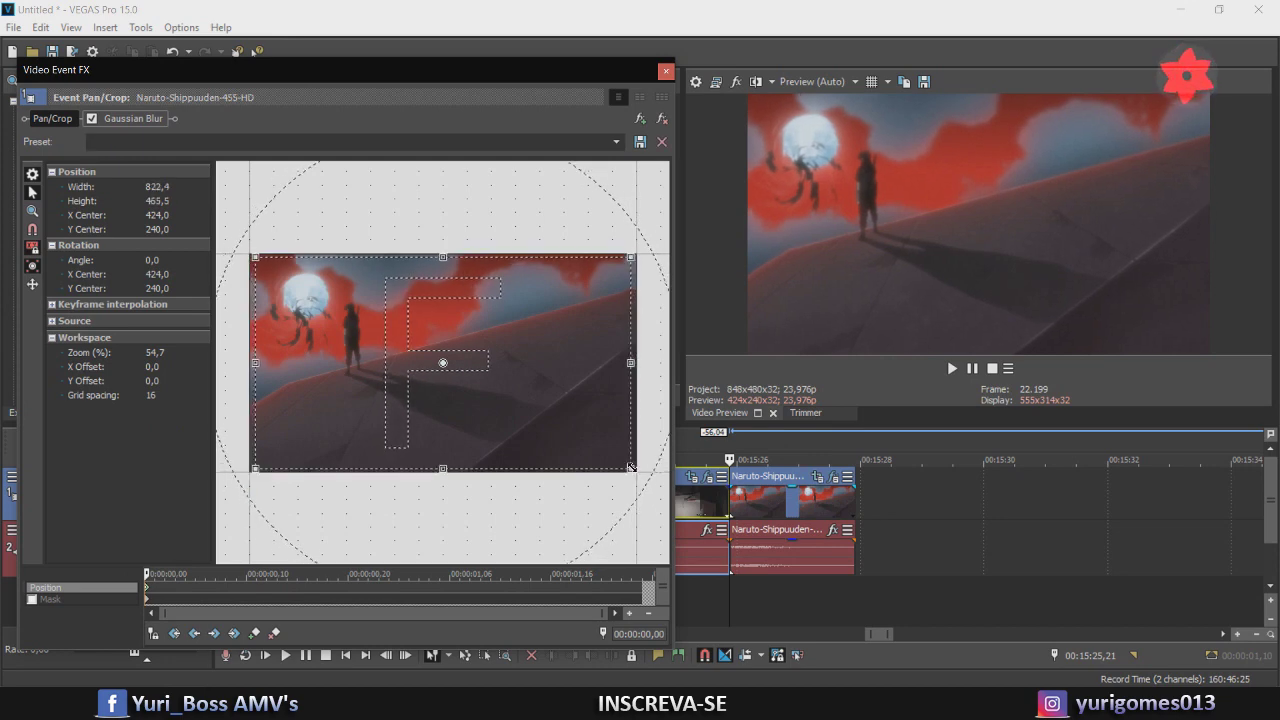
# Enlarge the crop frame to about 844,3 x 477,9 at 00:00:00,03 and change that keyframe's interpolation
pyautogui.click(163, 594)
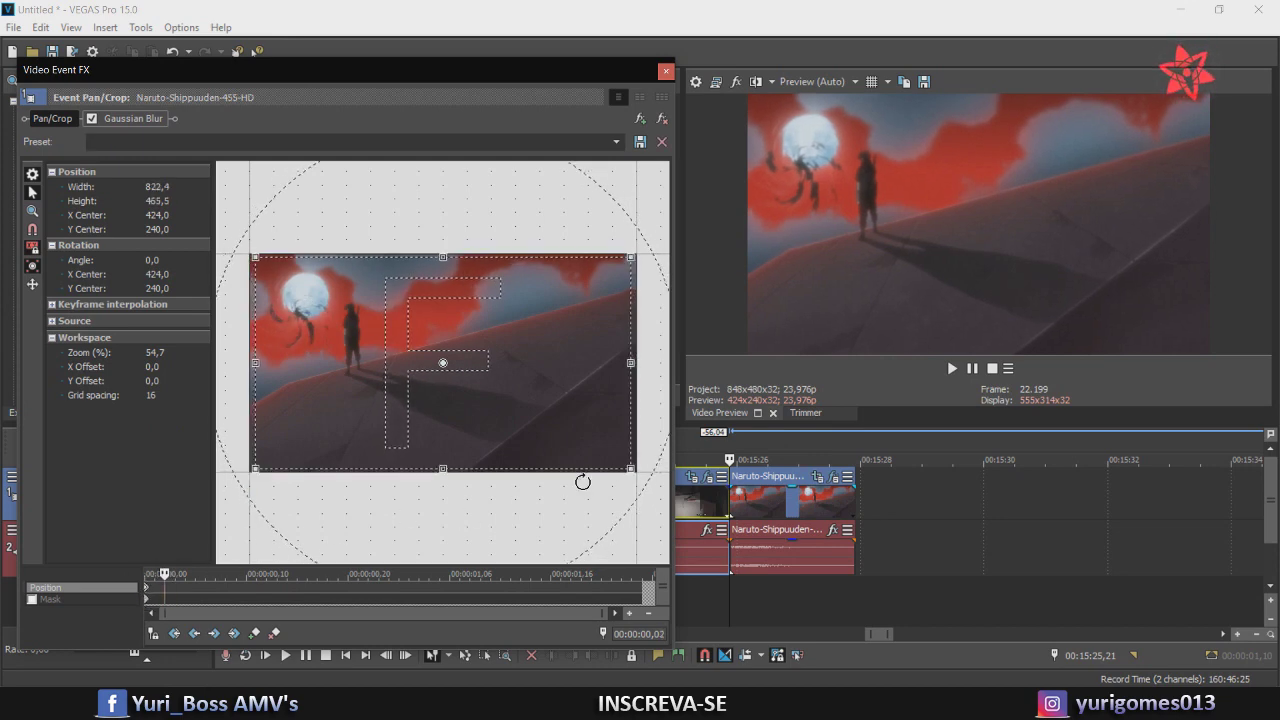
pyautogui.moveTo(620, 470); pyautogui.dragTo(636, 474)
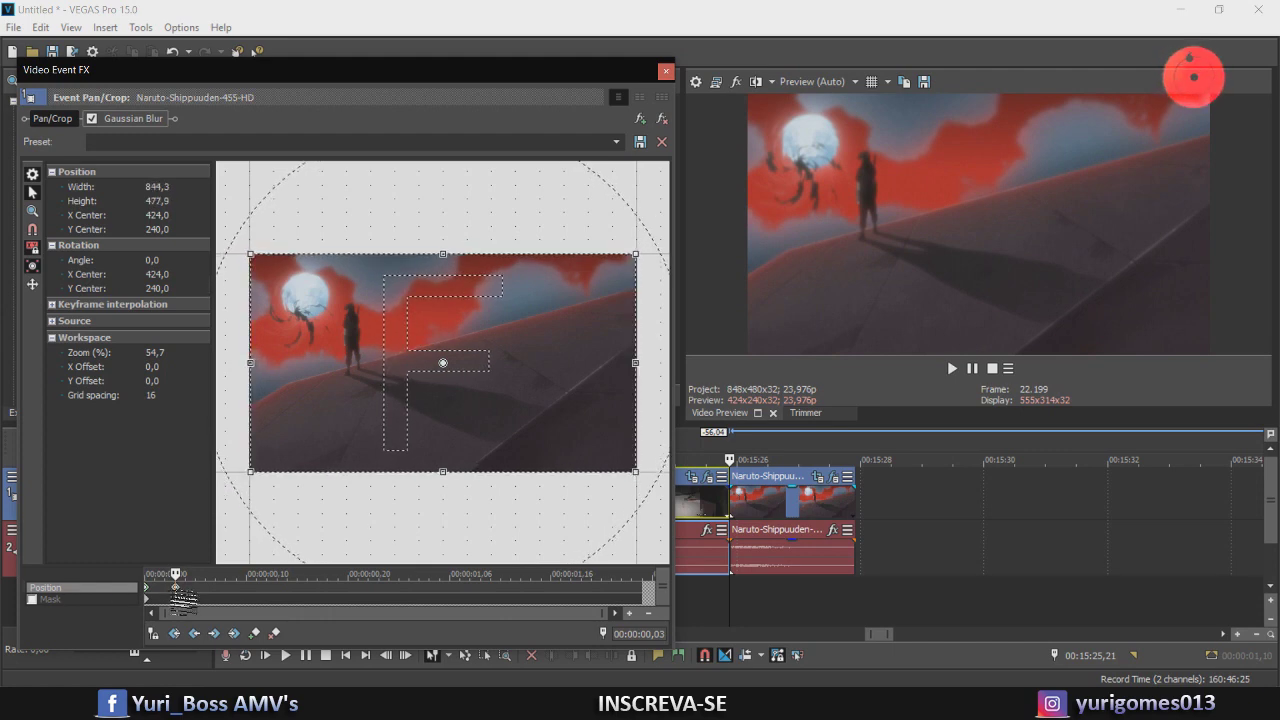
pyautogui.rightClick(177, 590)
pyautogui.click(232, 529)
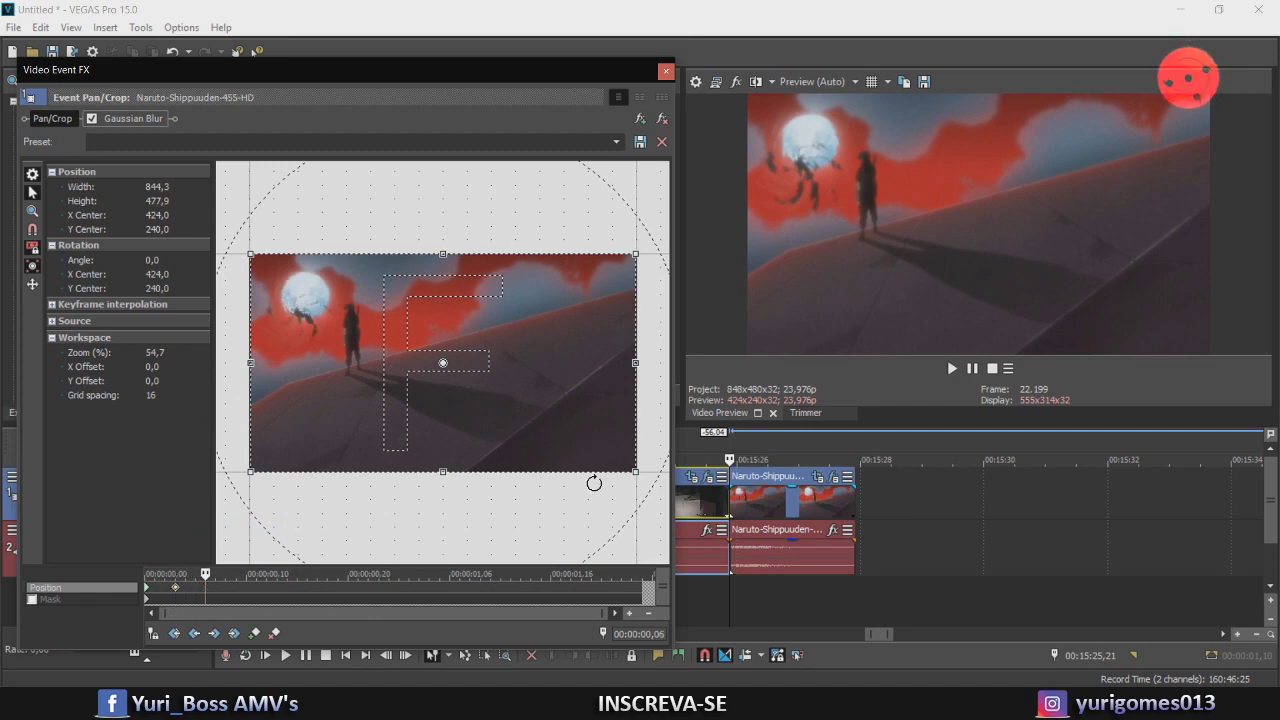
# Shrink the crop frame slightly at 00:00:00,06 with adjusted interpolation, then enlarge it to about 844,1 x 477,8 three frames further on
pyautogui.moveTo(633, 471); pyautogui.dragTo(630, 468)
pyautogui.rightClick(205, 587)
pyautogui.click(262, 544)
pyautogui.click(224, 587)
pyautogui.moveTo(632, 468); pyautogui.dragTo(645, 468)
pyautogui.click(246, 599)
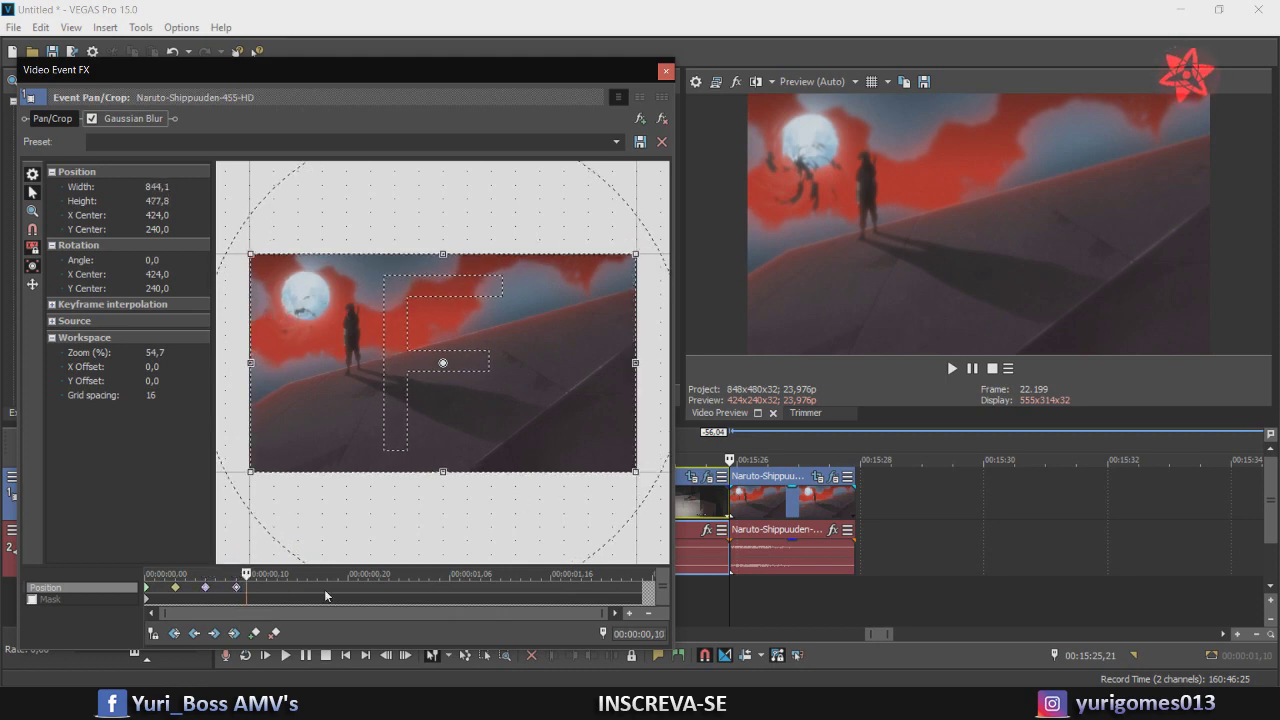
# Restore the crop frame to 848 x 480 at 00:00:00,16, set that keyframe to Smooth, and close the Pan/Crop window
pyautogui.rightClick(494, 444)
pyautogui.click(525, 459)
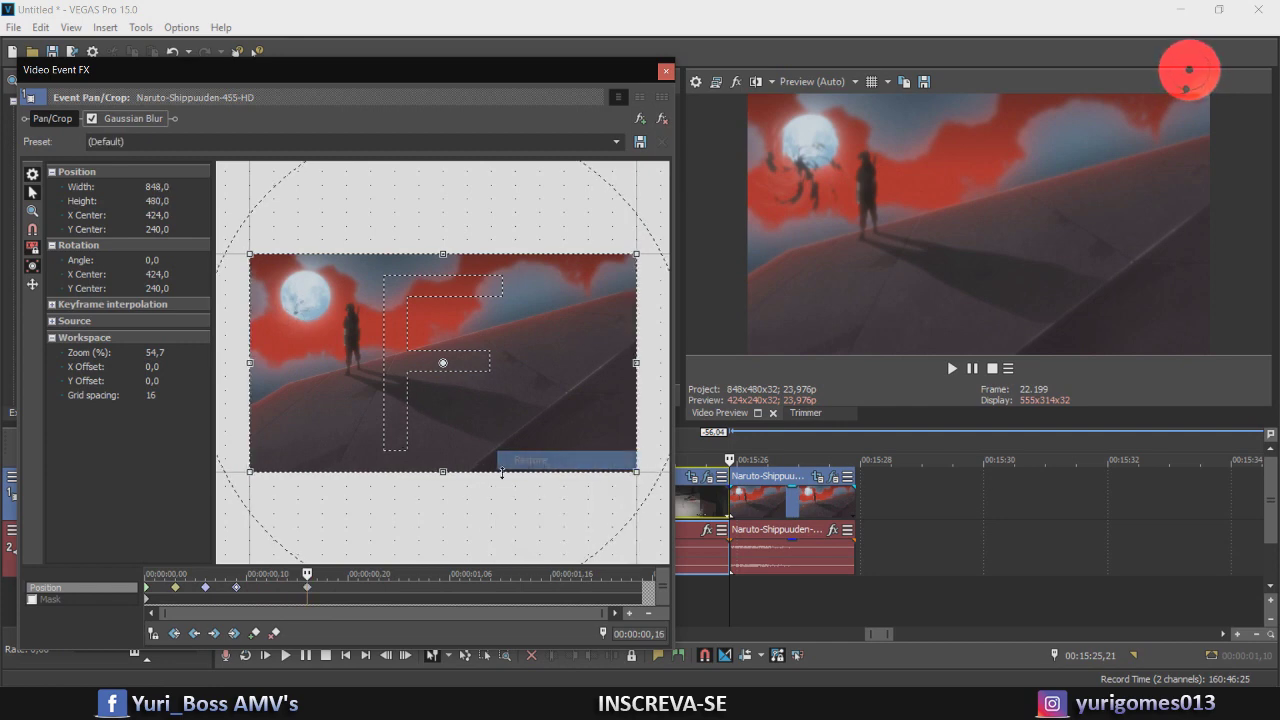
pyautogui.rightClick(307, 587)
pyautogui.click(345, 580)
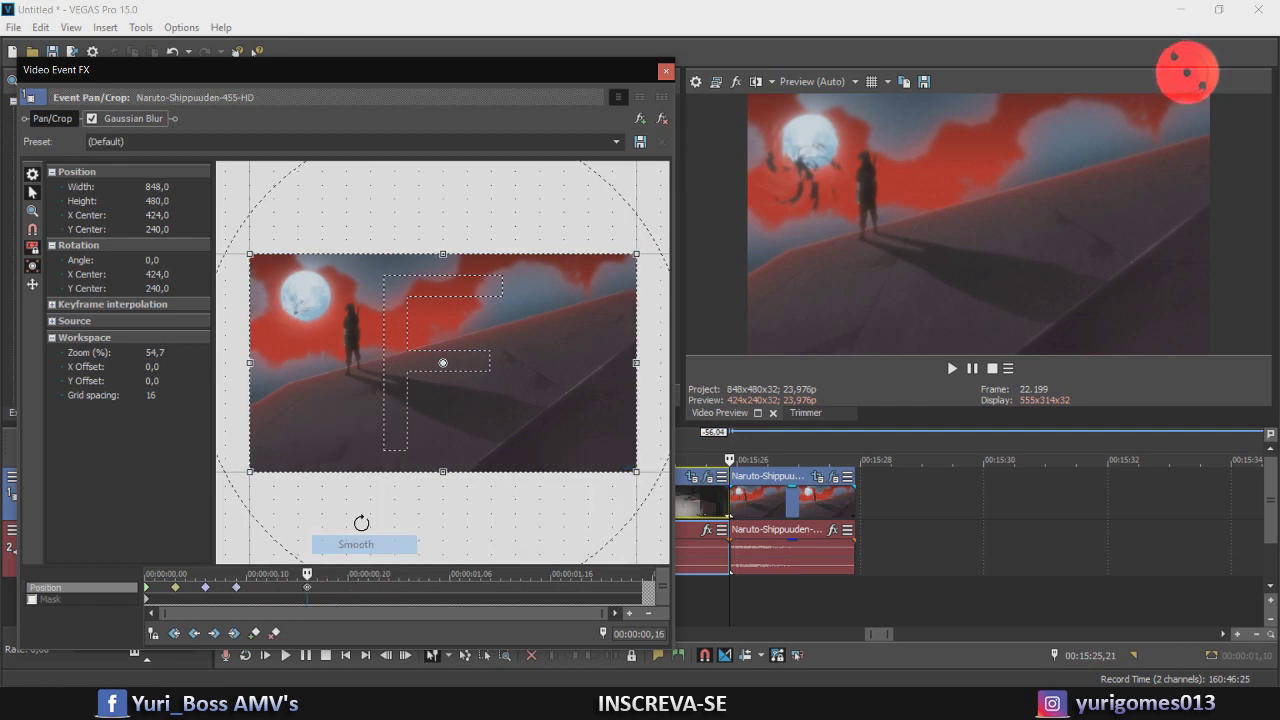
pyautogui.click(664, 71)
# Select the range from 00:15:22,20 to 00:15:27,22 and play the zoom across the cut several times
pyautogui.moveTo(555, 591); pyautogui.dragTo(857, 600)
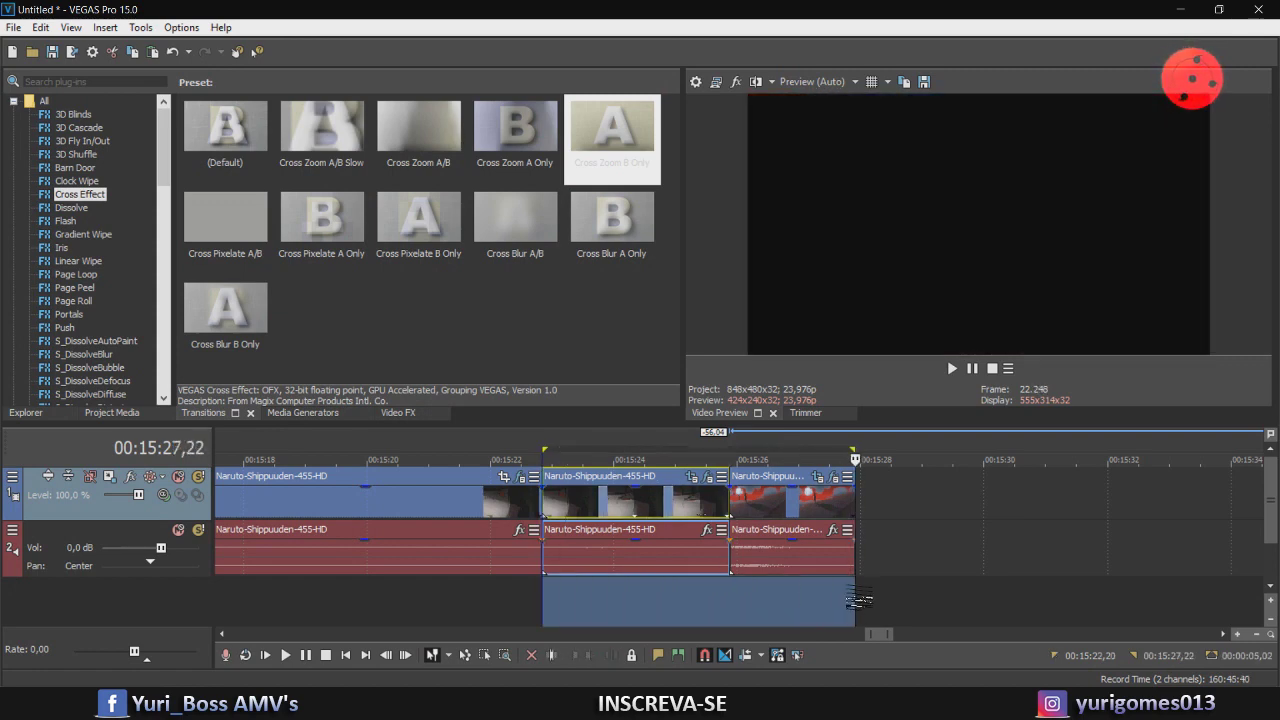
pyautogui.press('space')
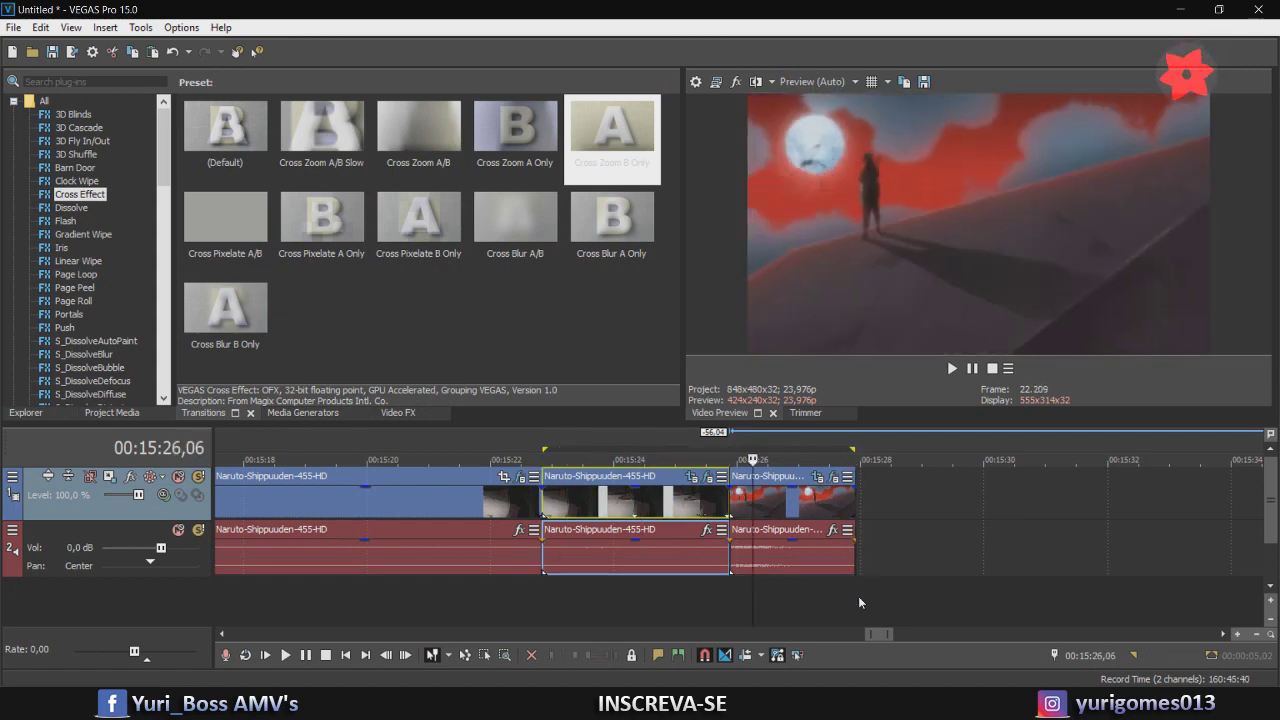
pyautogui.press('space')
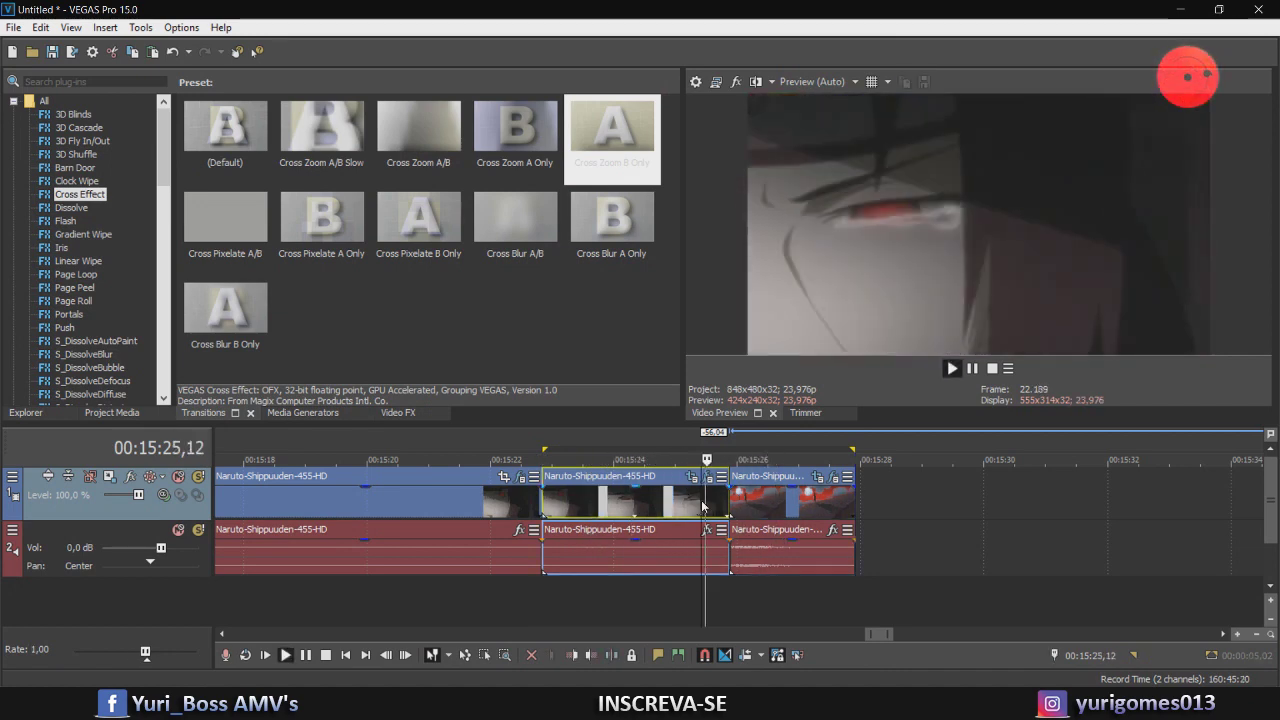
pyautogui.press('space')
pyautogui.press('space')
pyautogui.press('space')
pyautogui.press('space')
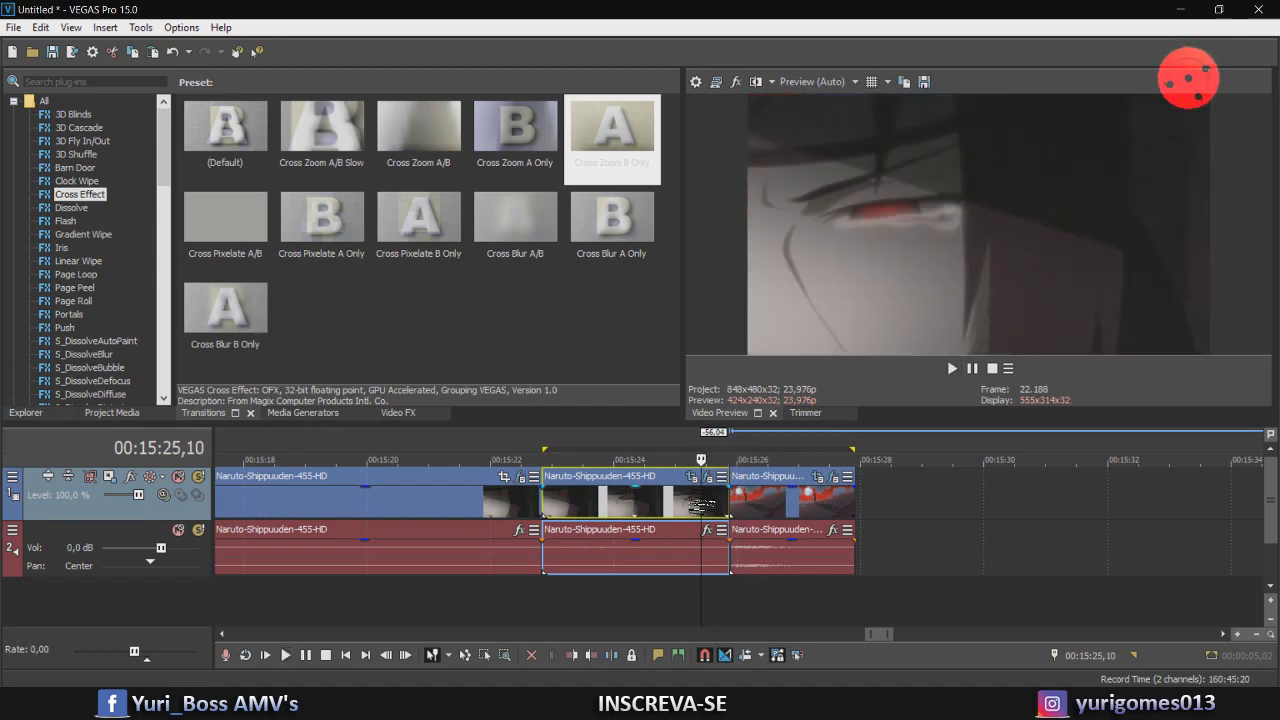
# Place the playhead at 00:15:25,13 and add a Gaussian Blur with the Soften preset to the clip before the cut
pyautogui.click(707, 506)
pyautogui.click(709, 508)
pyautogui.click(397, 412)
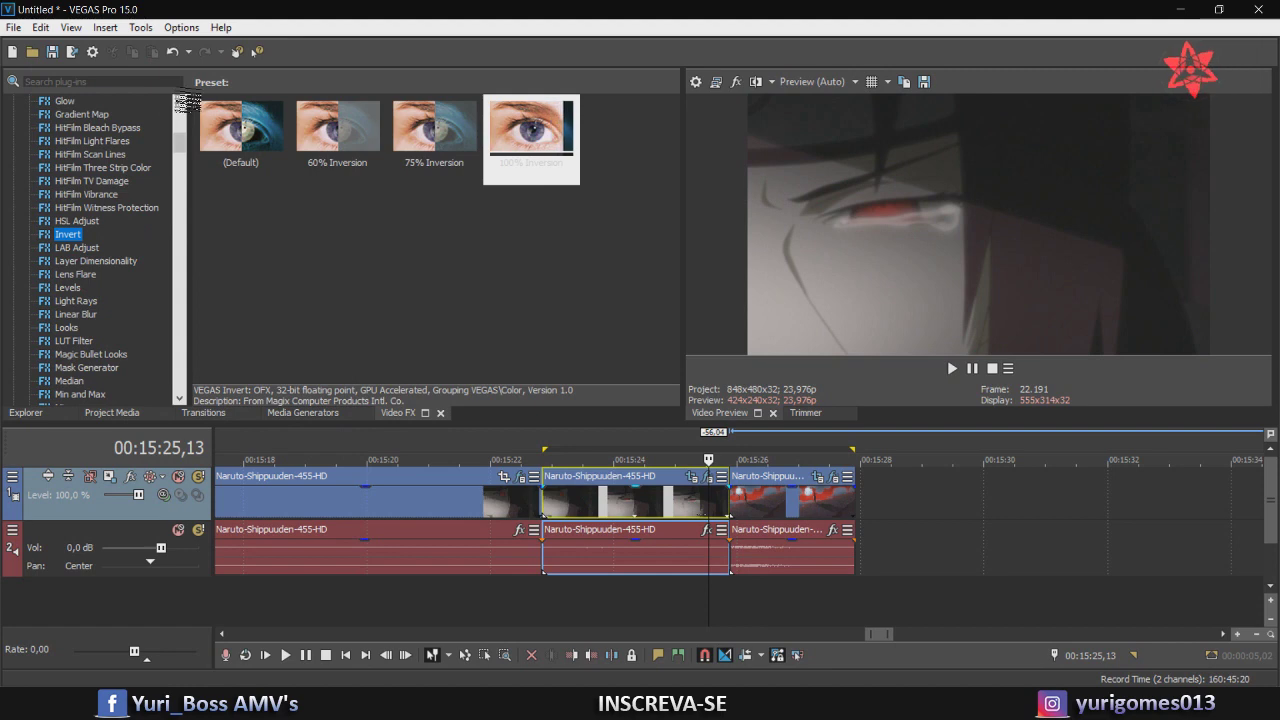
pyautogui.scroll(1, 95, 118)
pyautogui.click(80, 114)
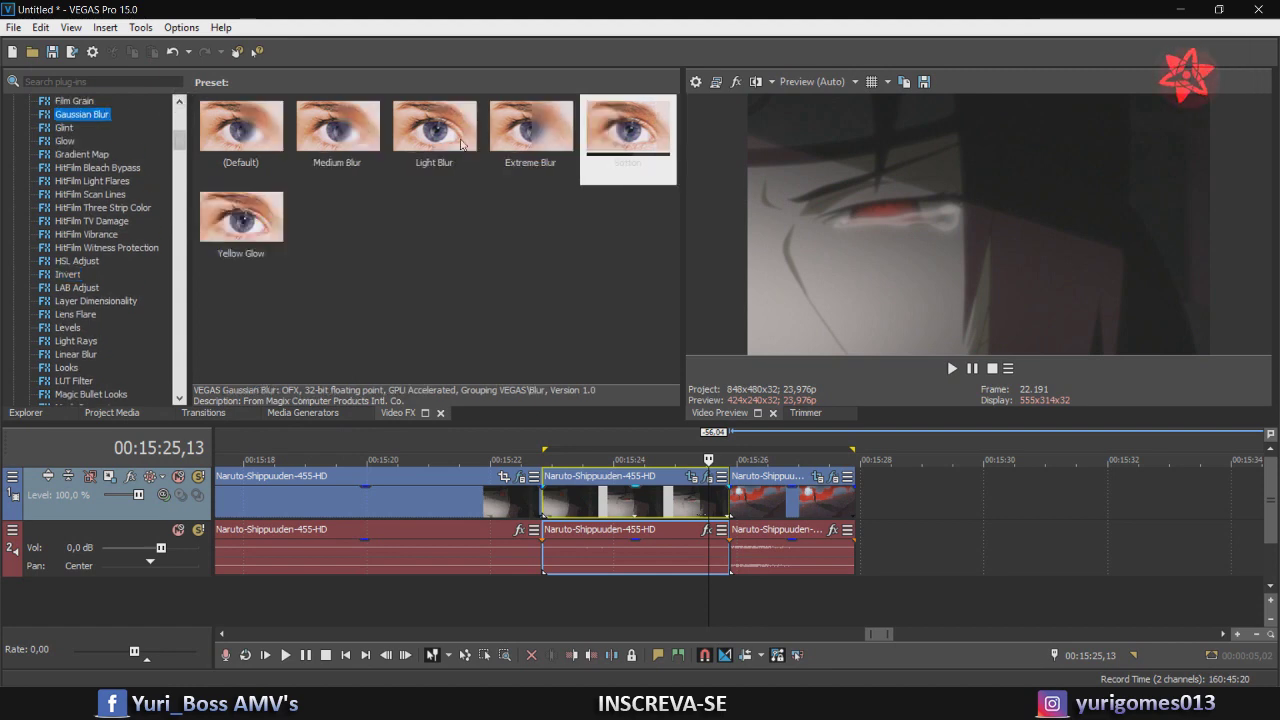
pyautogui.moveTo(628, 150); pyautogui.dragTo(685, 500)
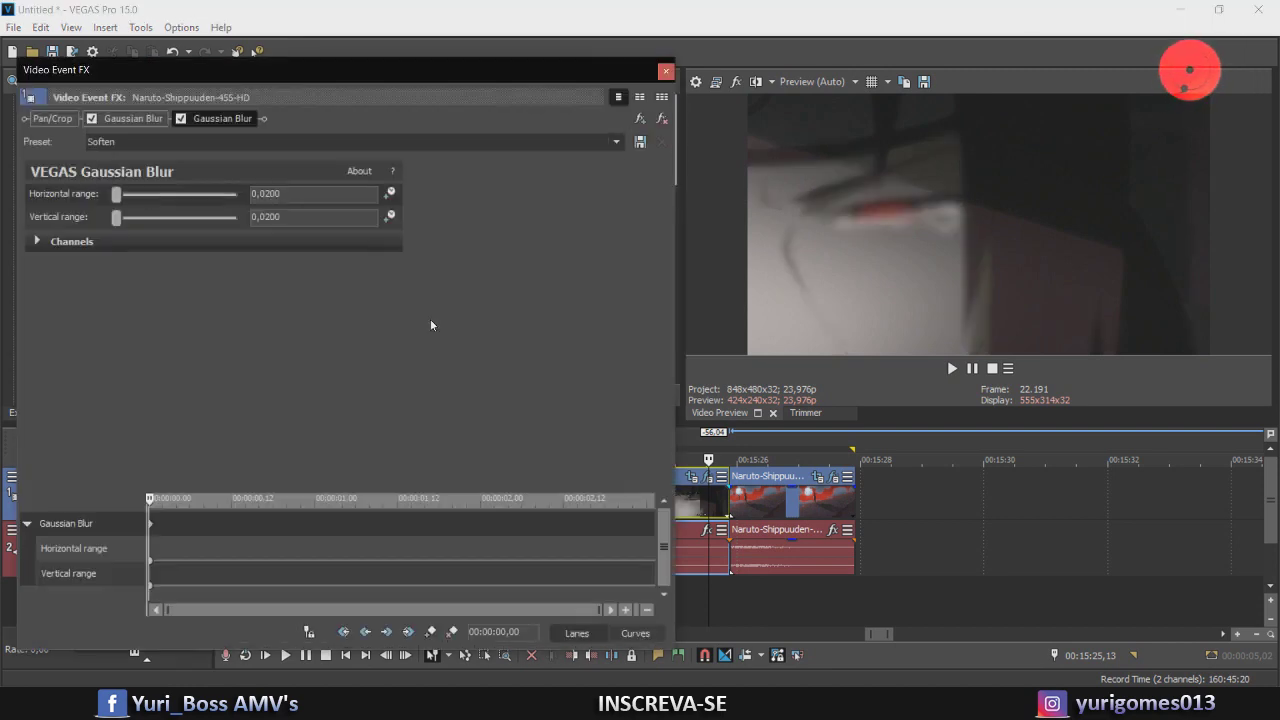
# Animate the new Gaussian Blur on the clip before the cut, with both ranges at 0,0000 and a keyframe at 00:00:02,18
pyautogui.moveTo(117, 194); pyautogui.dragTo(3, 253)
pyautogui.click(29, 521)
pyautogui.moveTo(616, 520); pyautogui.dragTo(796, 560)
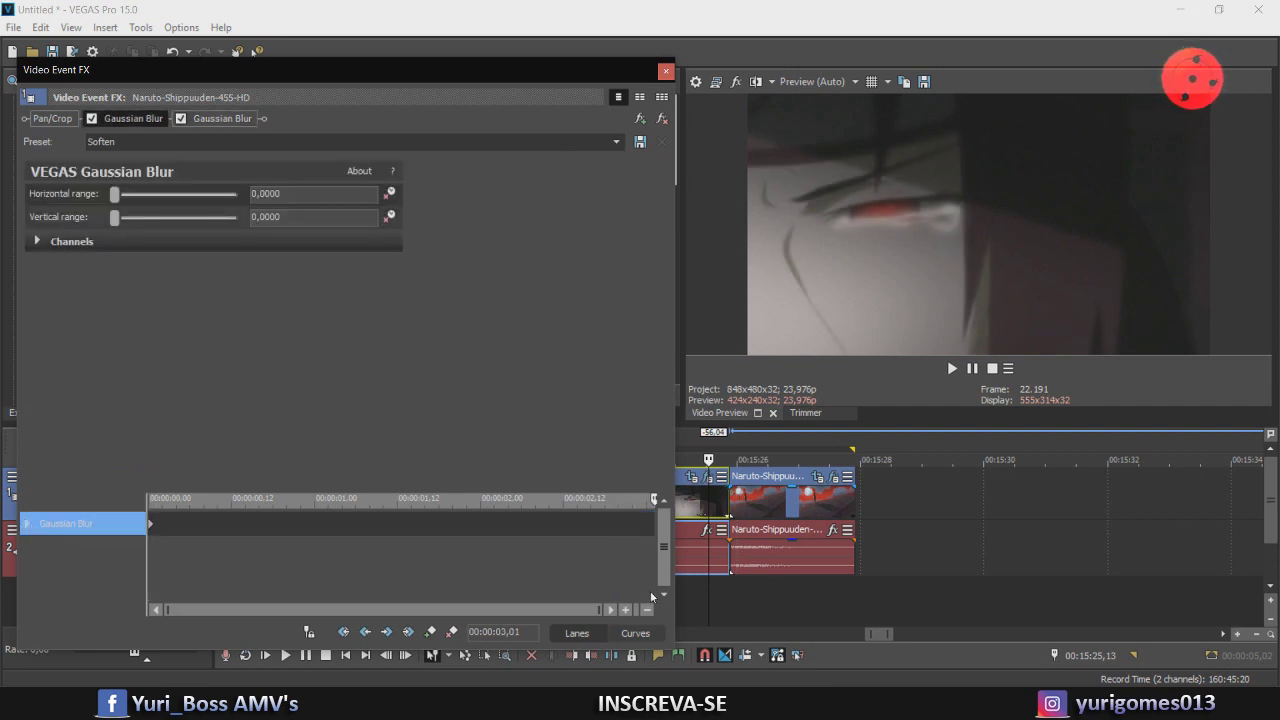
pyautogui.click(606, 586)
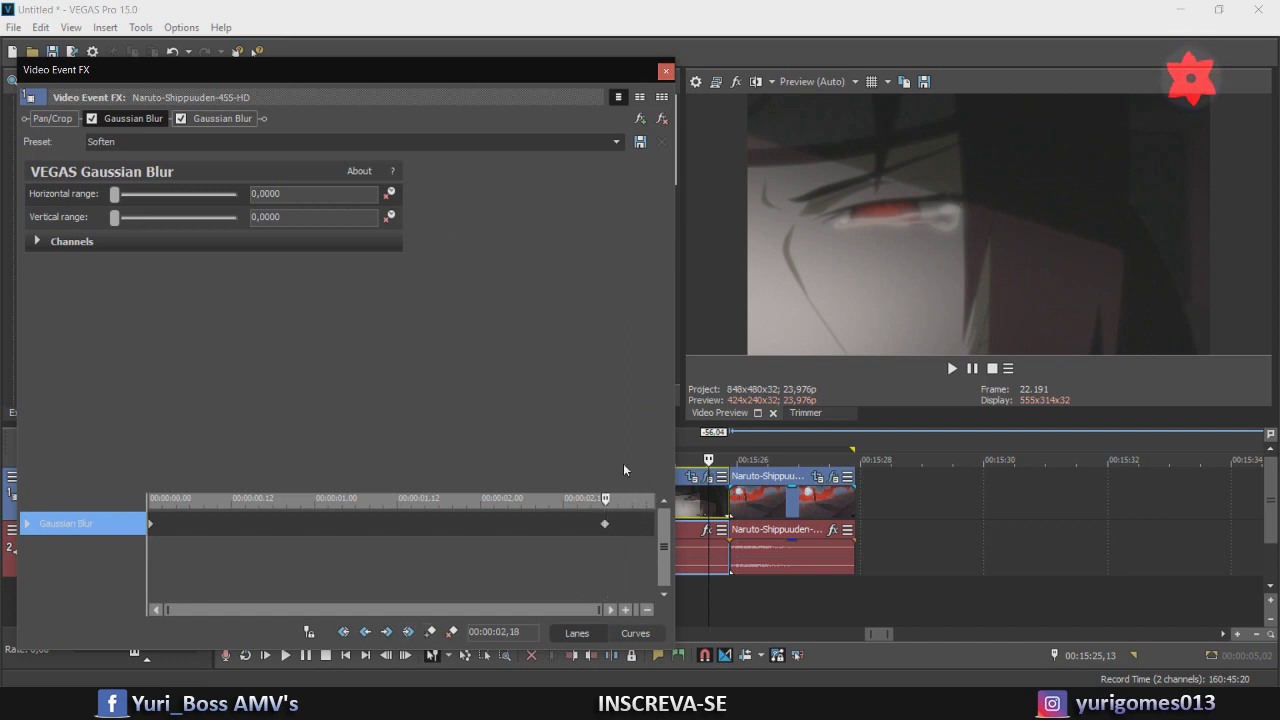
# Set the blur's horizontal and vertical ranges to 0,0300 at 00:00:03,01 and close the effect window
pyautogui.click(648, 534)
pyautogui.moveTo(301, 197); pyautogui.dragTo(267, 194)
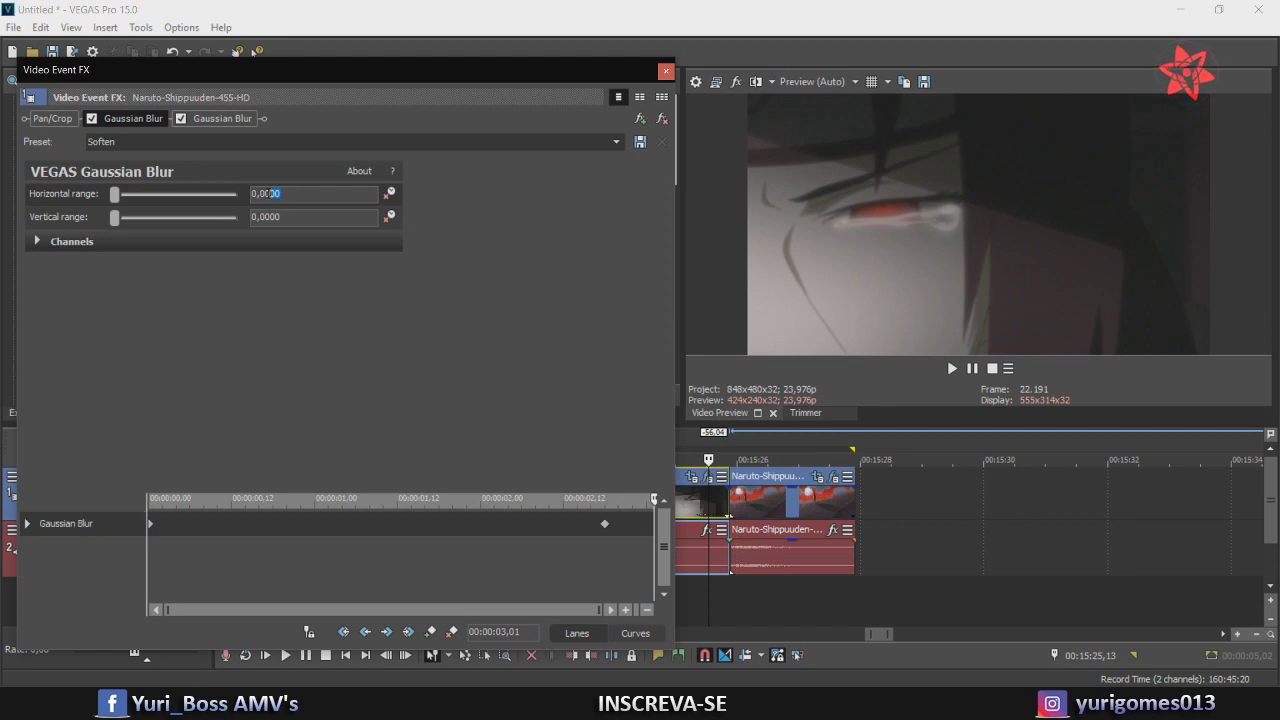
pyautogui.press('Return')
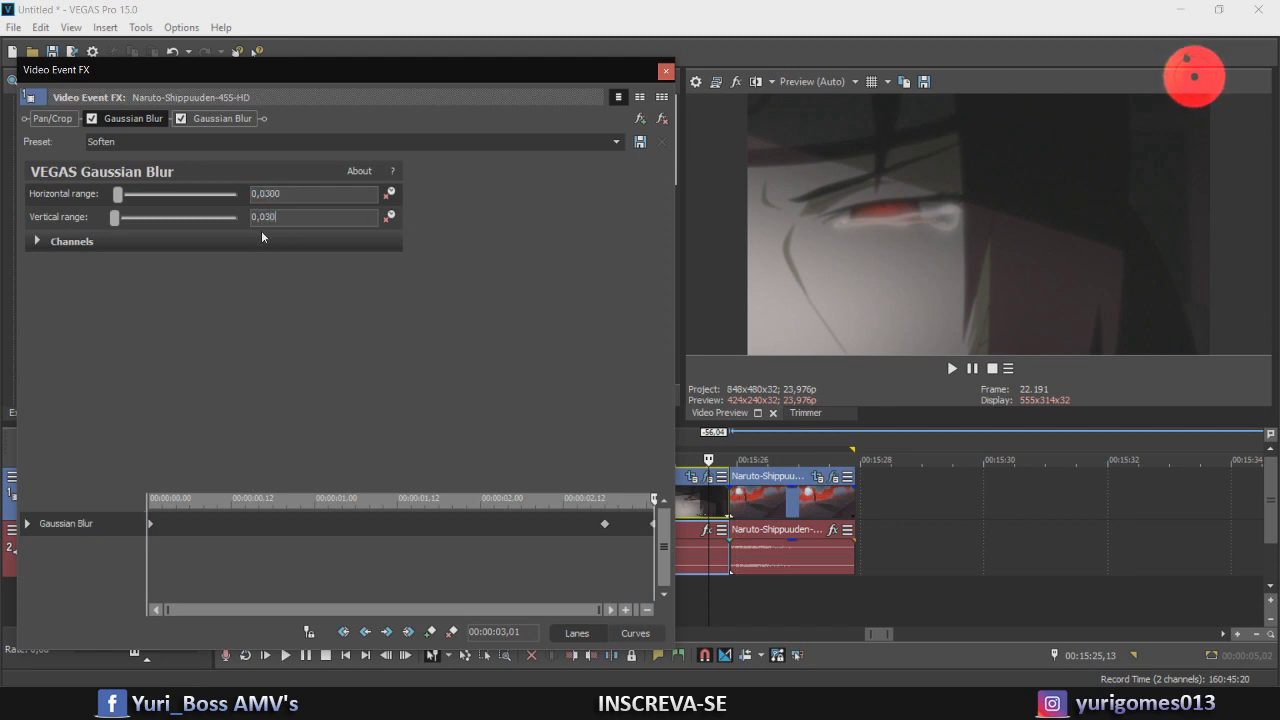
pyautogui.click(665, 70)
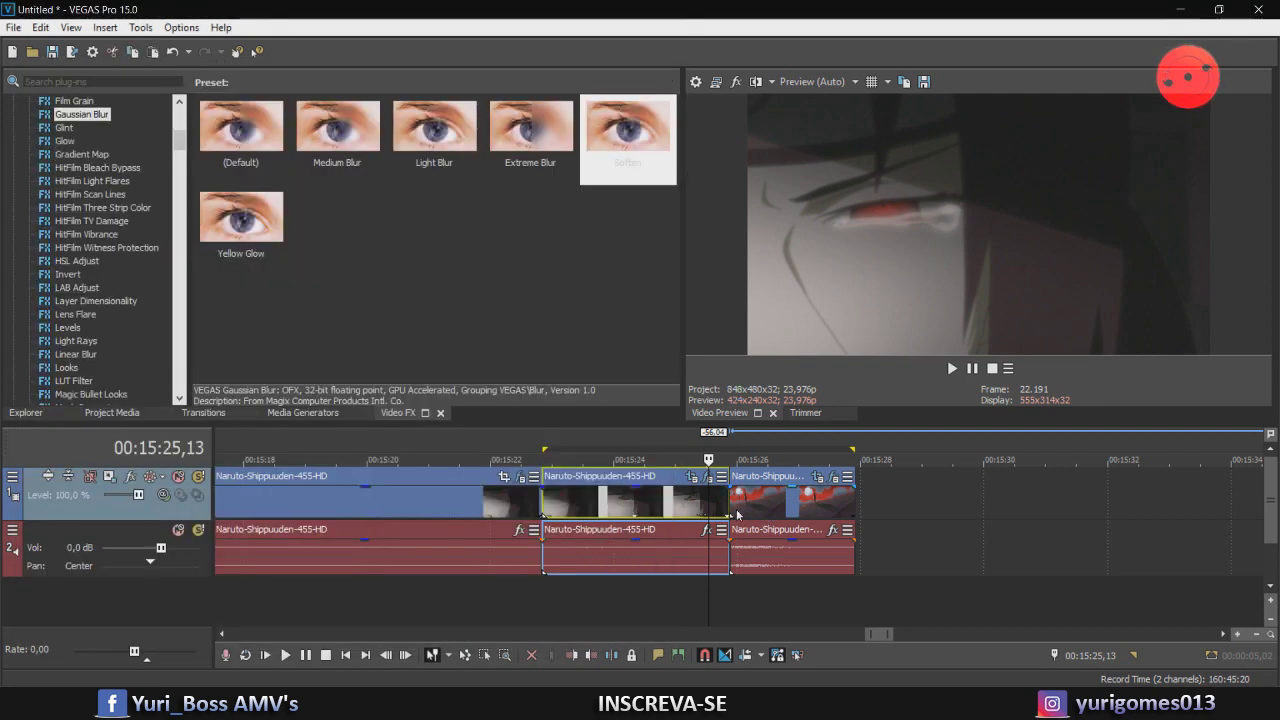
# Add a Soften Gaussian Blur to the clip after the cut, with both ranges at 0,0300 and animation enabled
pyautogui.click(735, 513)
pyautogui.moveTo(667, 165); pyautogui.dragTo(778, 512)
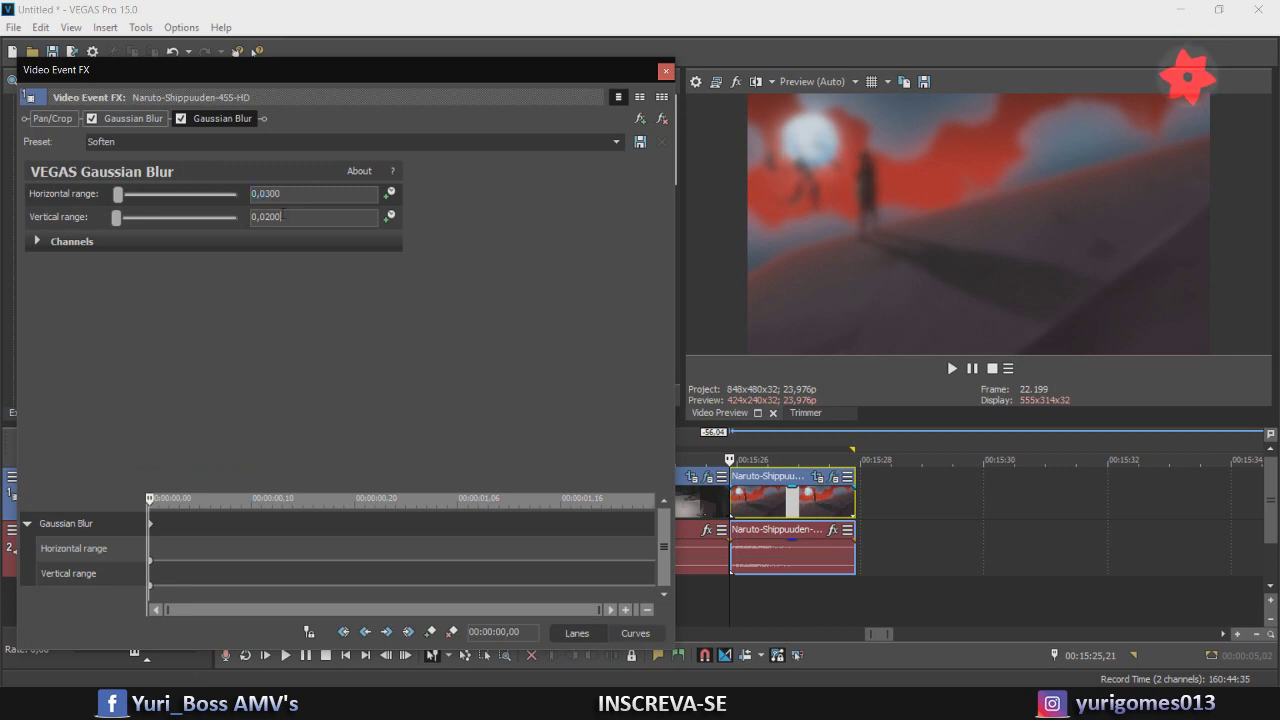
pyautogui.press('Return')
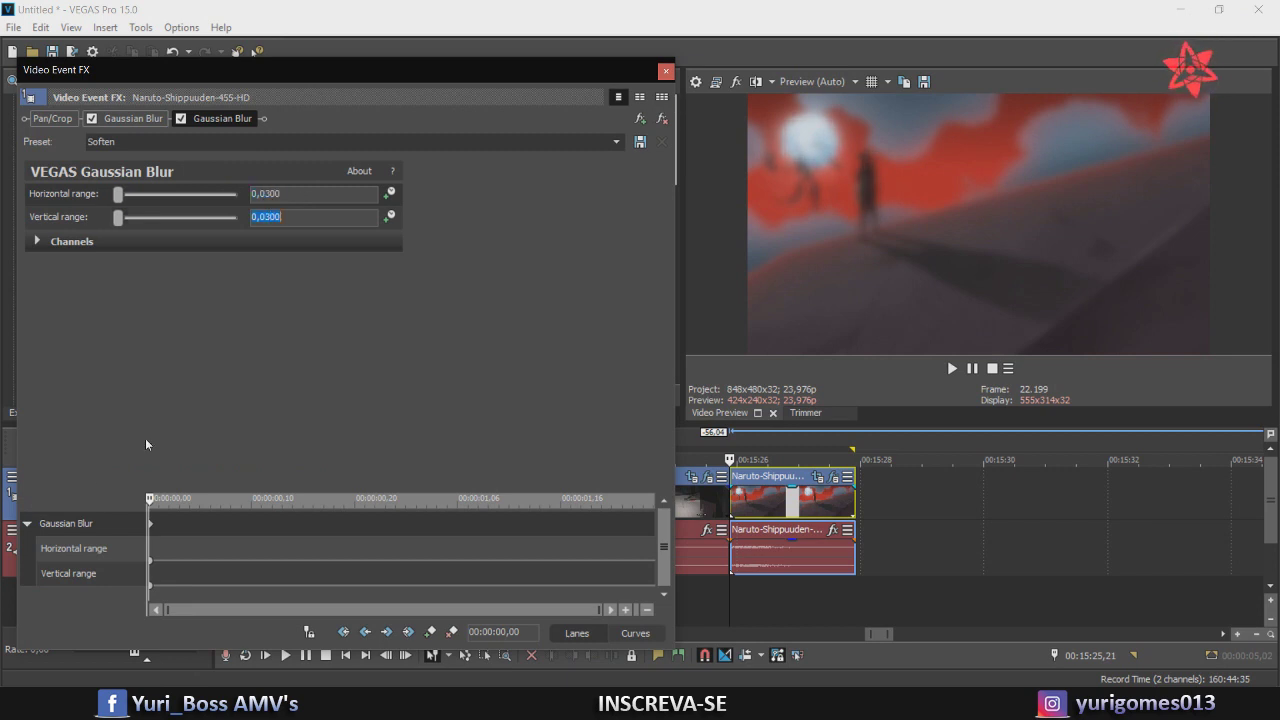
pyautogui.click(27, 524)
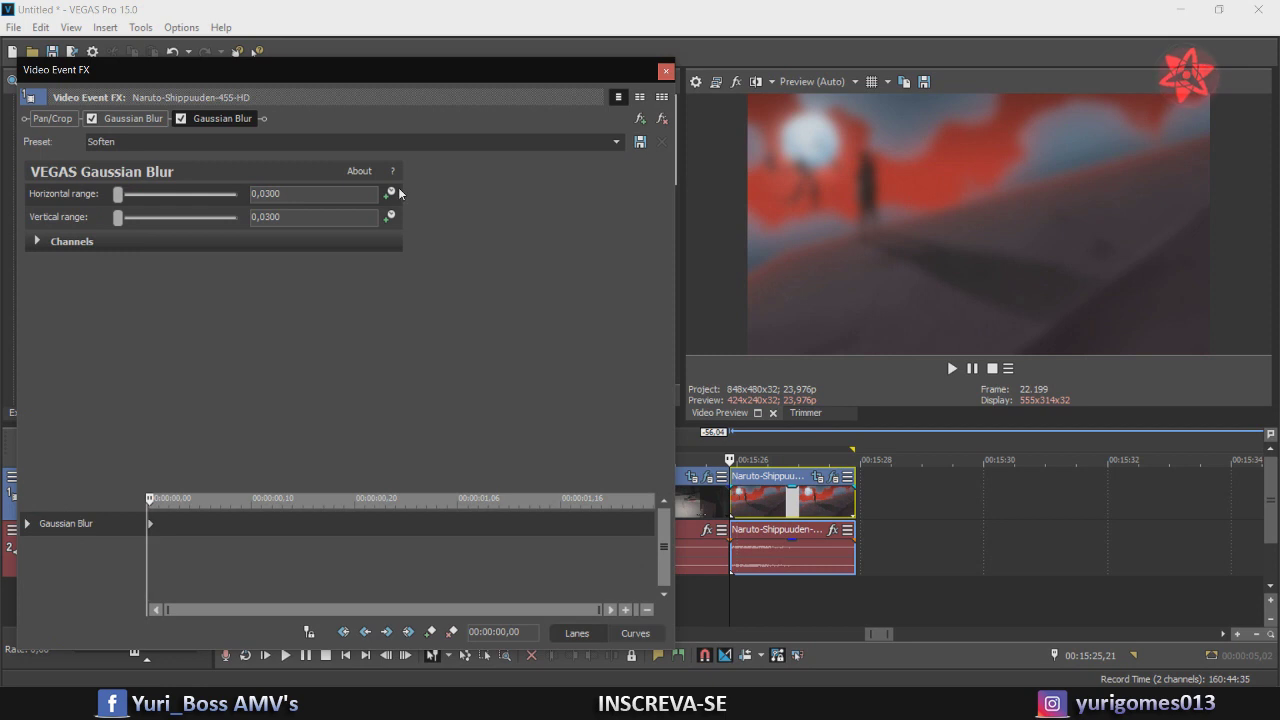
pyautogui.click(390, 193)
pyautogui.click(390, 217)
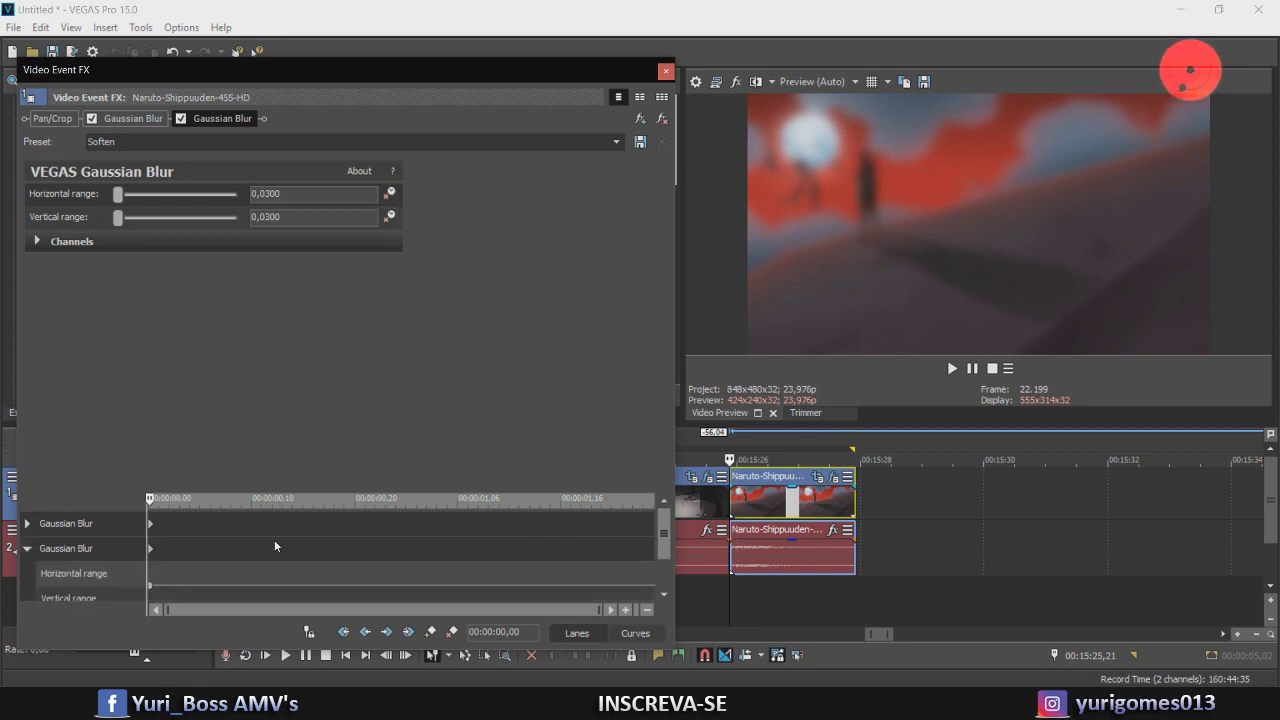
# Set both ranges of the second Gaussian Blur to 0,0000 at 00:00:00,07 and close the effect window
pyautogui.click(27, 549)
pyautogui.click(150, 550)
pyautogui.press('Right')
pyautogui.press('Right')
pyautogui.press('Right')
pyautogui.press('Right')
pyautogui.press('Right')
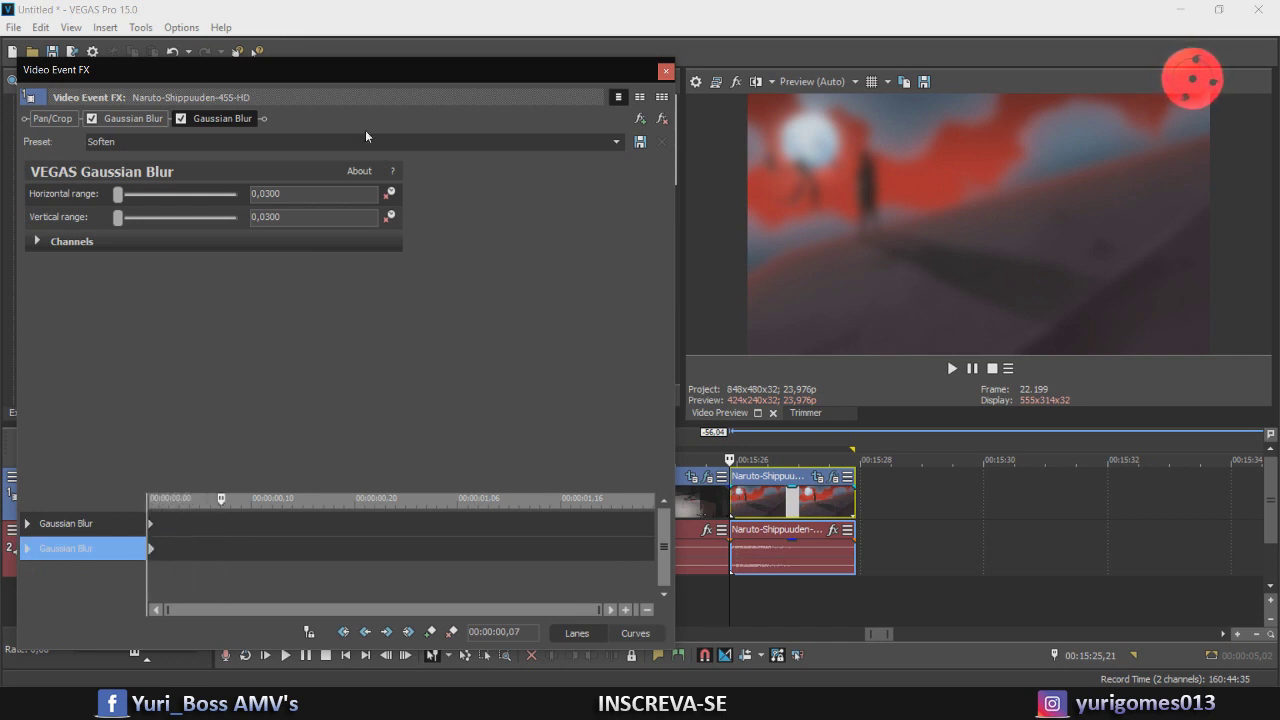
pyautogui.moveTo(118, 217); pyautogui.dragTo(79, 222)
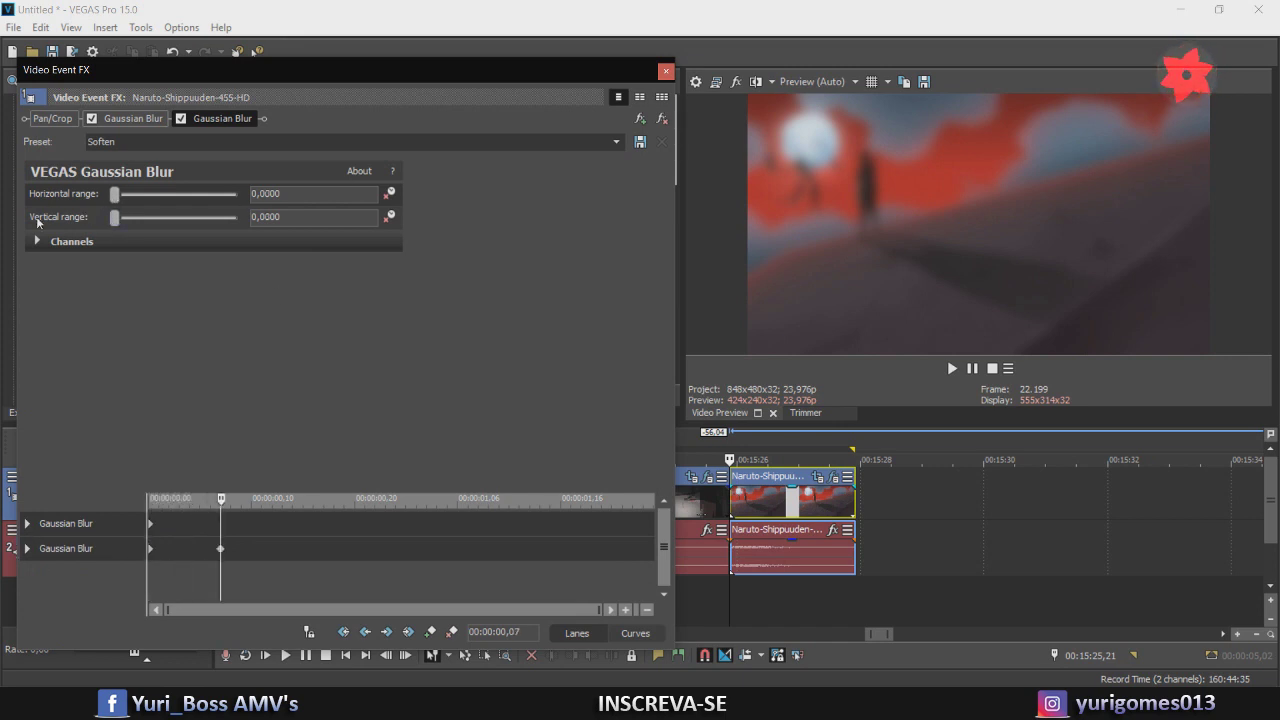
pyautogui.click(665, 71)
# Play the blurred zoom transition twice from 00:15:24,12
pyautogui.click(645, 512)
pyautogui.press('space')
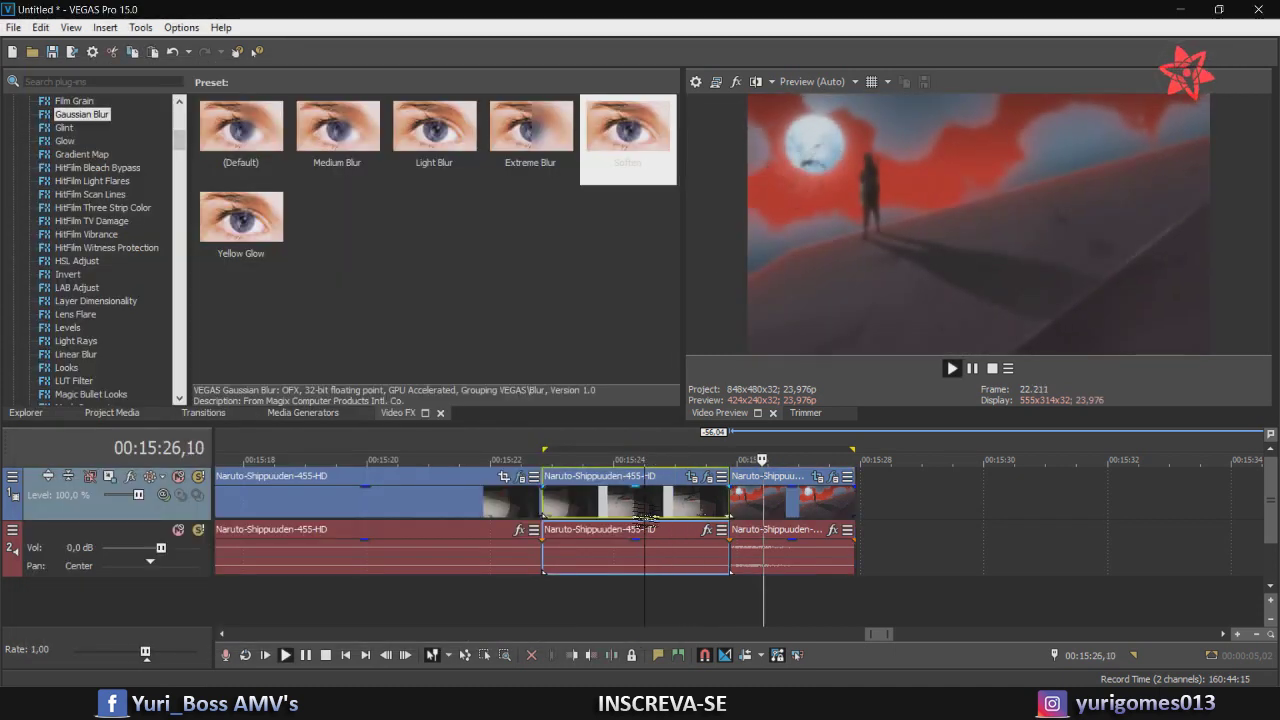
pyautogui.press('space')
pyautogui.press('space')
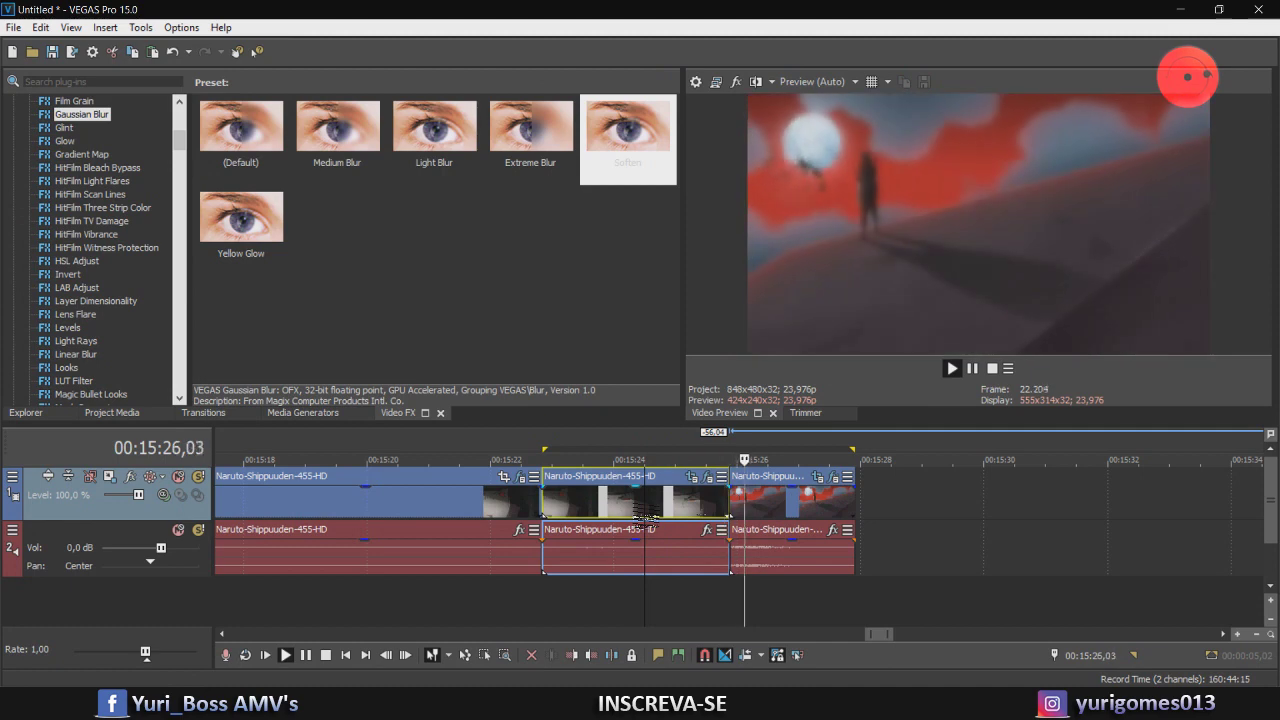
pyautogui.press('space')
# Set the video preview quality to Best (Full) and replay the transition
pyautogui.click(855, 82)
pyautogui.moveTo(840, 160)
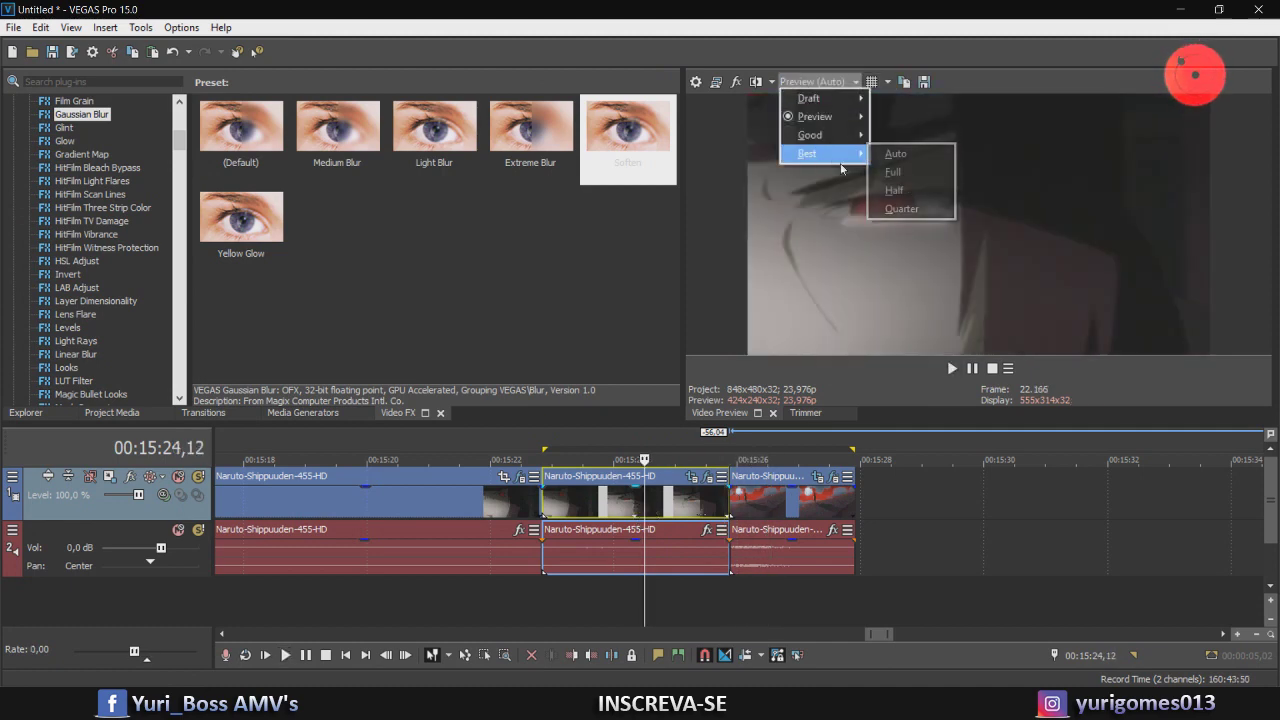
pyautogui.click(904, 172)
pyautogui.press('space')
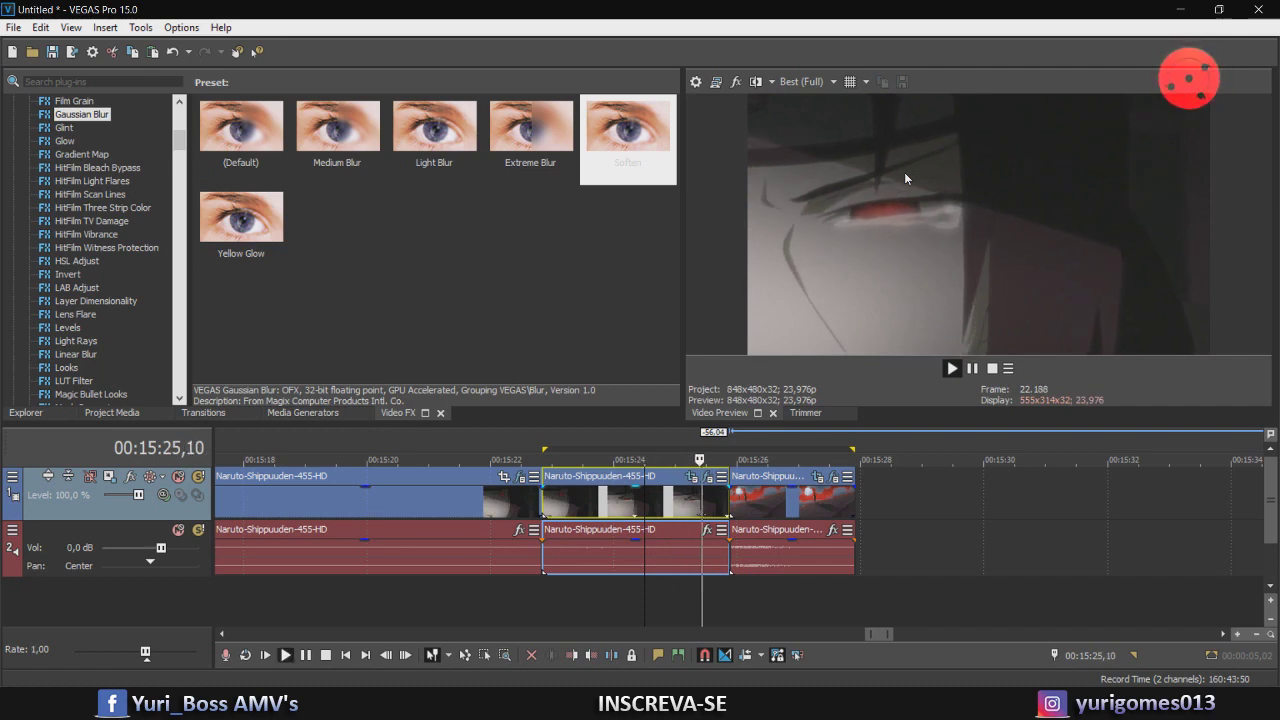
pyautogui.press('space')
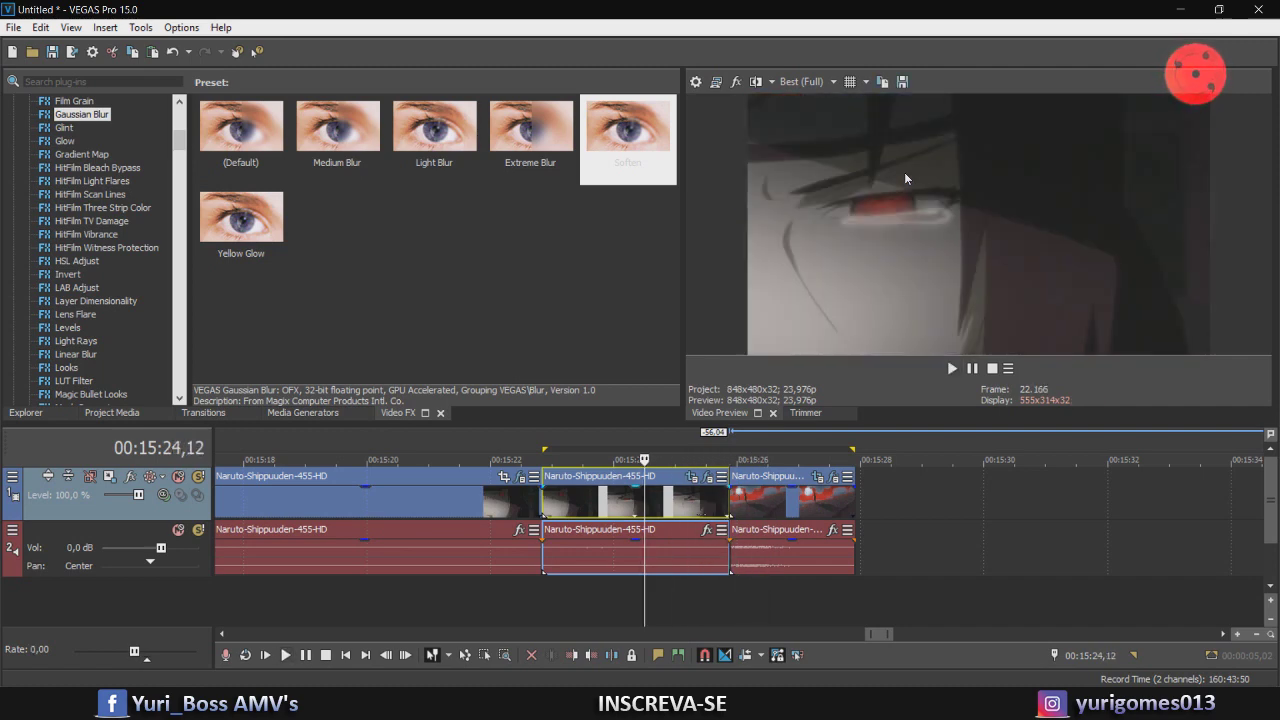
pyautogui.press('Down')
pyautogui.press('Down')
pyautogui.press('Down')
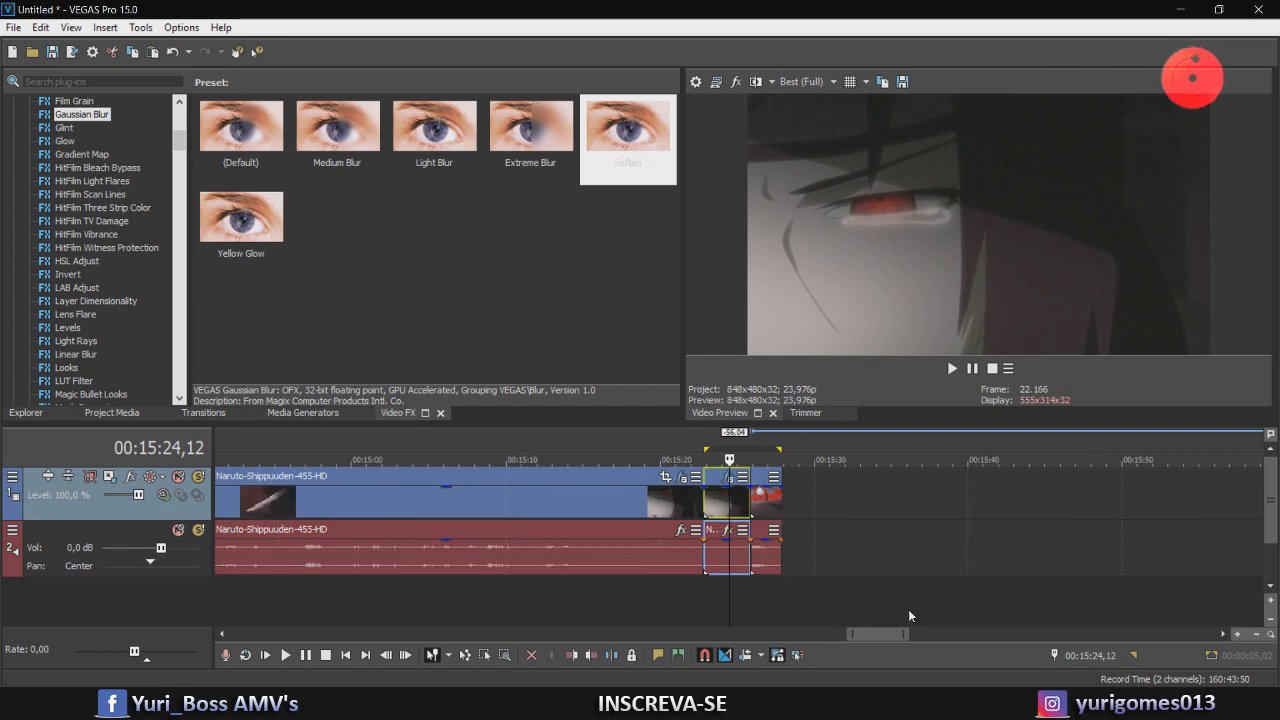
pyautogui.scroll(-8, 920, 581)
pyautogui.scroll(4, 920, 581)
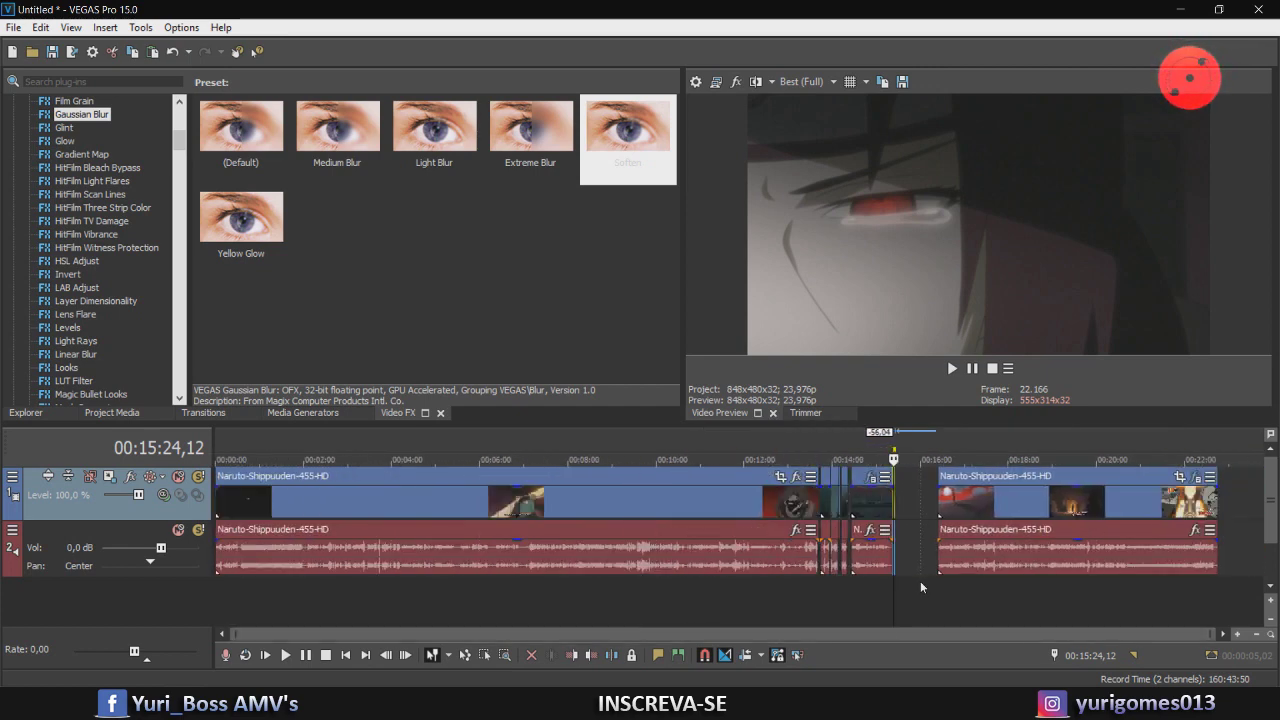
pyautogui.scroll(5, 920, 587)
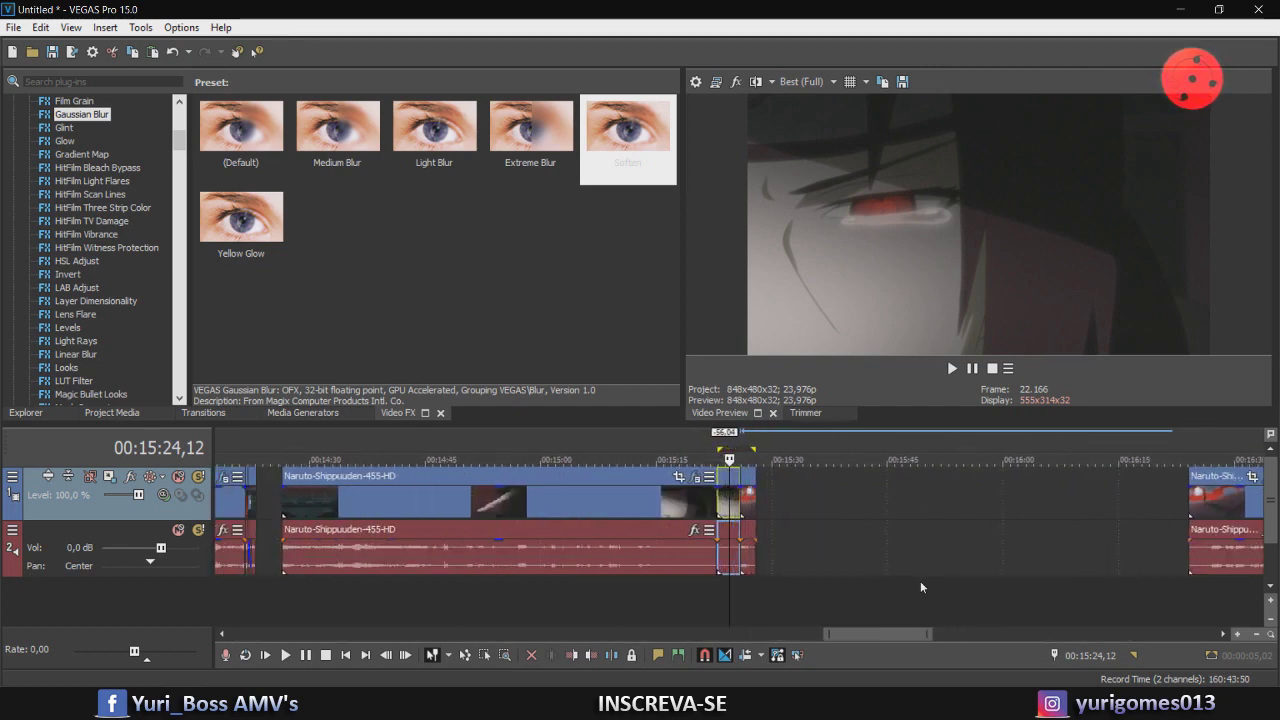
pyautogui.scroll(-8, 921, 587)
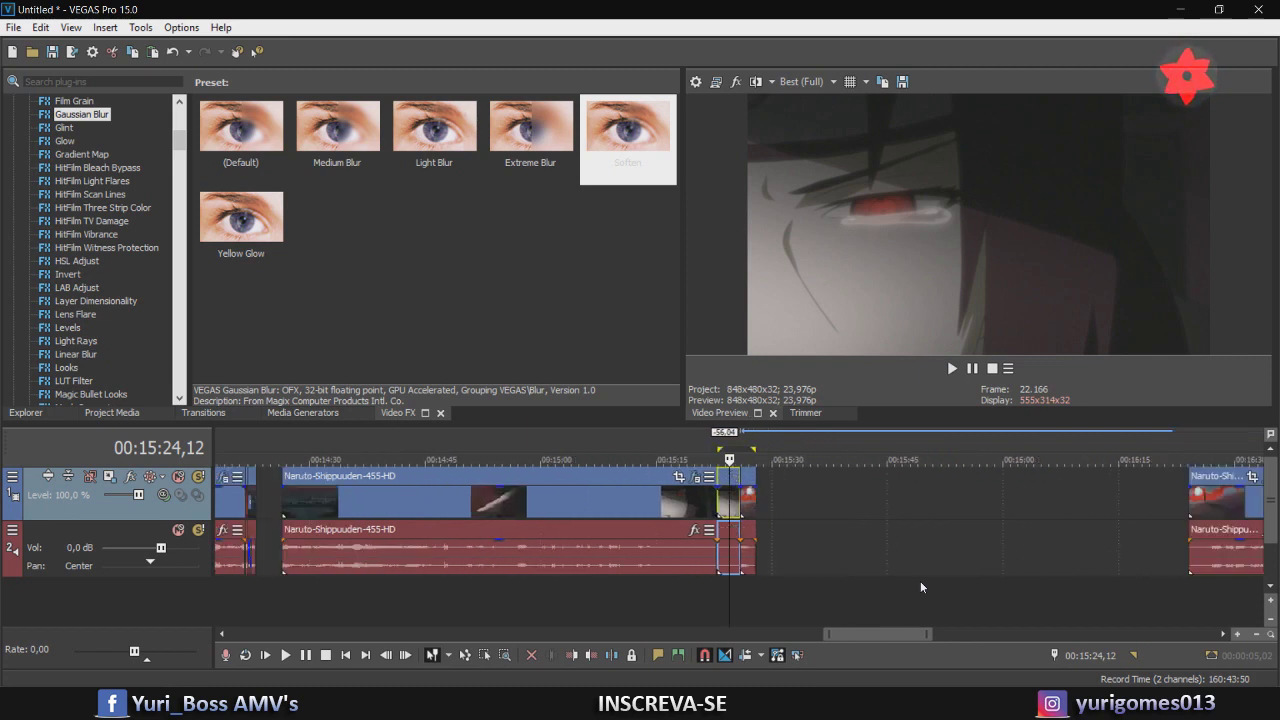